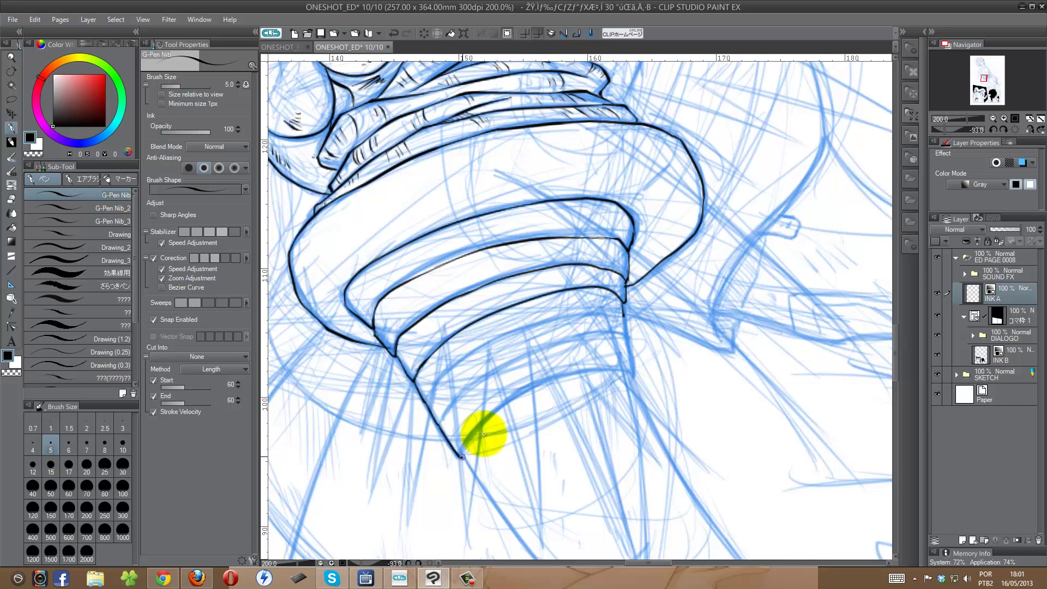
Ink the leg's tip stroke and two curved band lines across the wrapped leg.
left_click_drag(633, 365, 634, 379)
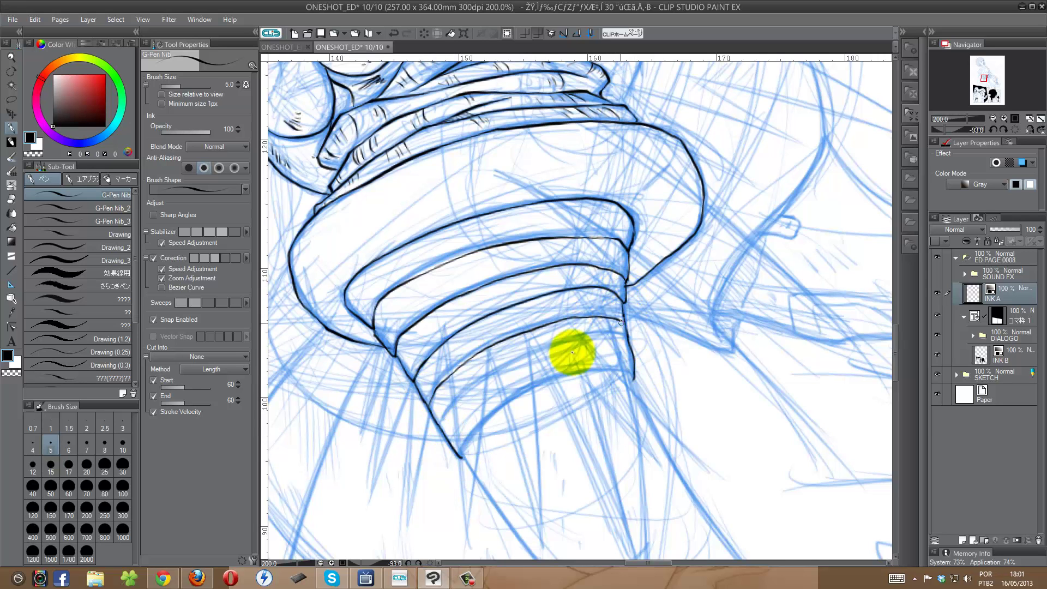
left_click_drag(436, 389, 624, 342)
left_click_drag(439, 424, 614, 373)
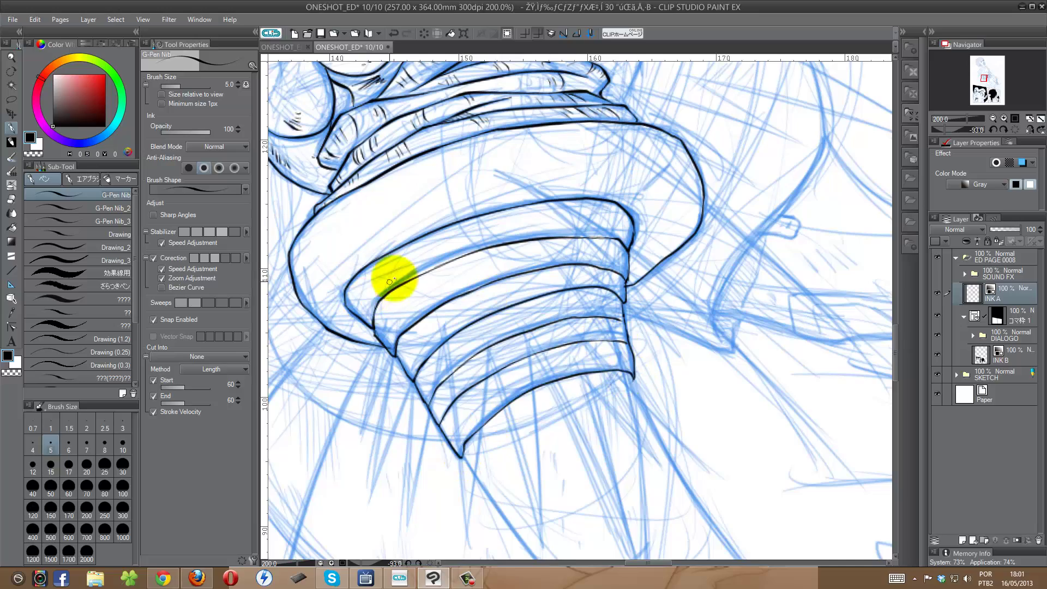
With palettes hidden, ink the long sweeping curve along the sketch, then reset the view to the page.
mouse_move(390, 282)
left_mouse_down()
mouse_move(650, 370)
mouse_move(493, 355)
mouse_move(682, 278)
mouse_move(660, 343)
mouse_move(540, 351)
mouse_move(493, 240)
mouse_move(683, 391)
mouse_move(726, 277)
left_mouse_up()
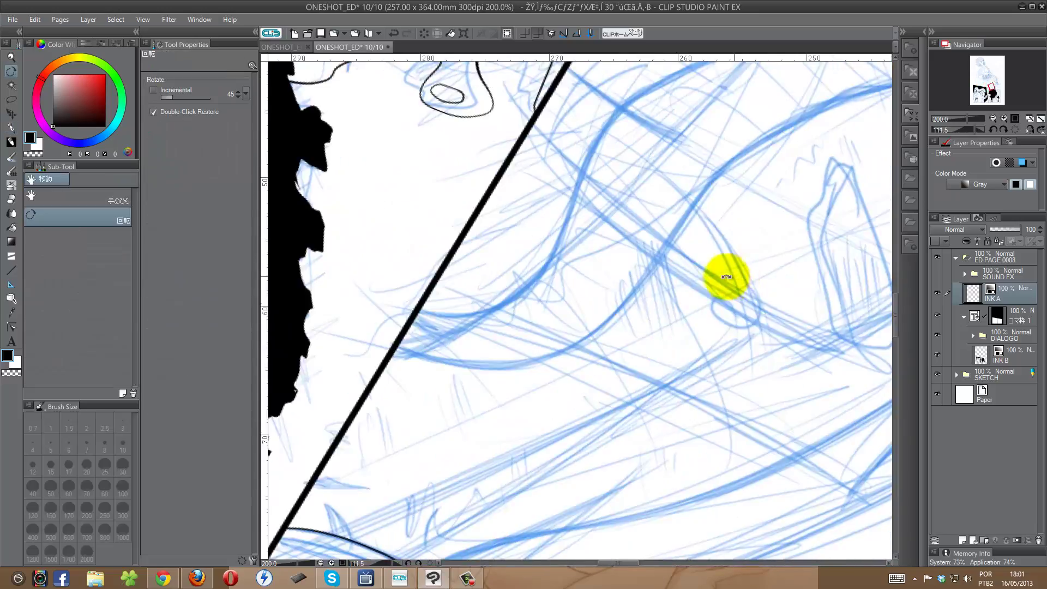
key("Tab")
mouse_move(282, 410)
left_mouse_down()
mouse_move(423, 326)
mouse_move(519, 159)
mouse_move(744, 65)
left_mouse_up()
mouse_move(745, 64)
left_mouse_down()
mouse_move(354, 328)
mouse_move(475, 257)
mouse_move(416, 358)
mouse_move(388, 306)
mouse_move(459, 300)
mouse_move(362, 323)
mouse_move(474, 133)
mouse_move(713, 148)
mouse_move(300, 244)
mouse_move(263, 400)
mouse_move(313, 304)
mouse_move(461, 138)
mouse_move(300, 332)
mouse_move(616, 188)
left_mouse_up()
mouse_move(292, 348)
left_mouse_down()
mouse_move(196, 533)
mouse_move(253, 328)
mouse_move(355, 224)
mouse_move(307, 305)
mouse_move(507, 218)
mouse_move(673, 173)
left_mouse_up()
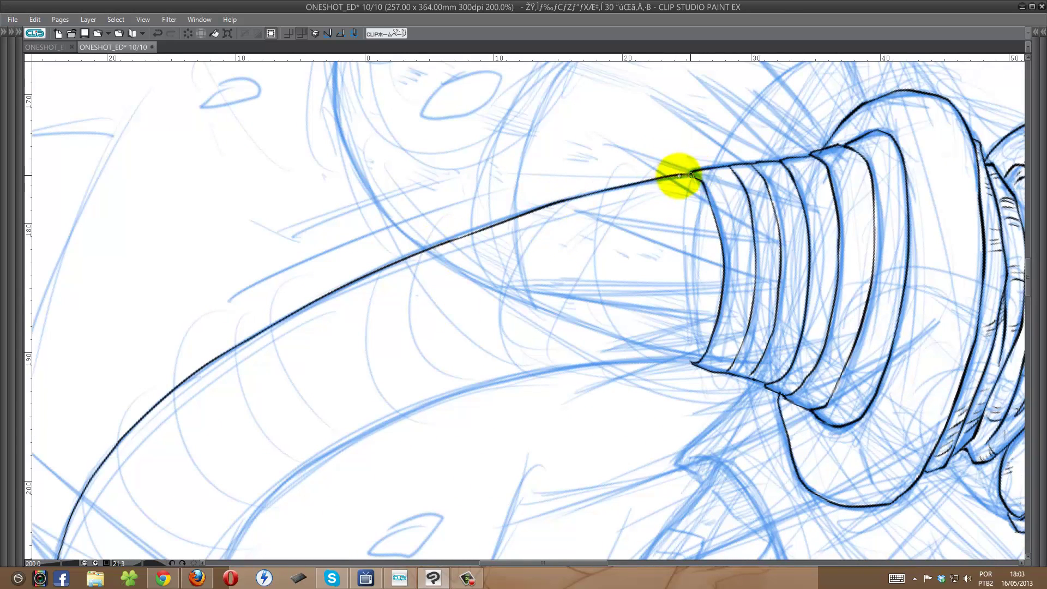
key("ctrl+@")
key("ctrl+0")
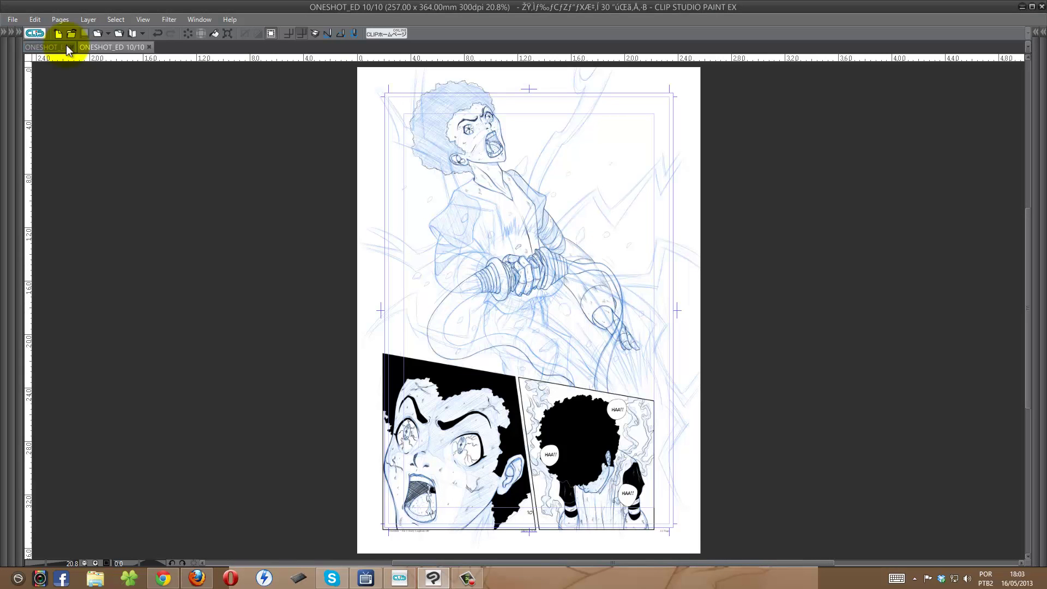
Restore the side palettes and preview the inks with SKETCH hidden, then show SKETCH again.
left_click(1043, 34)
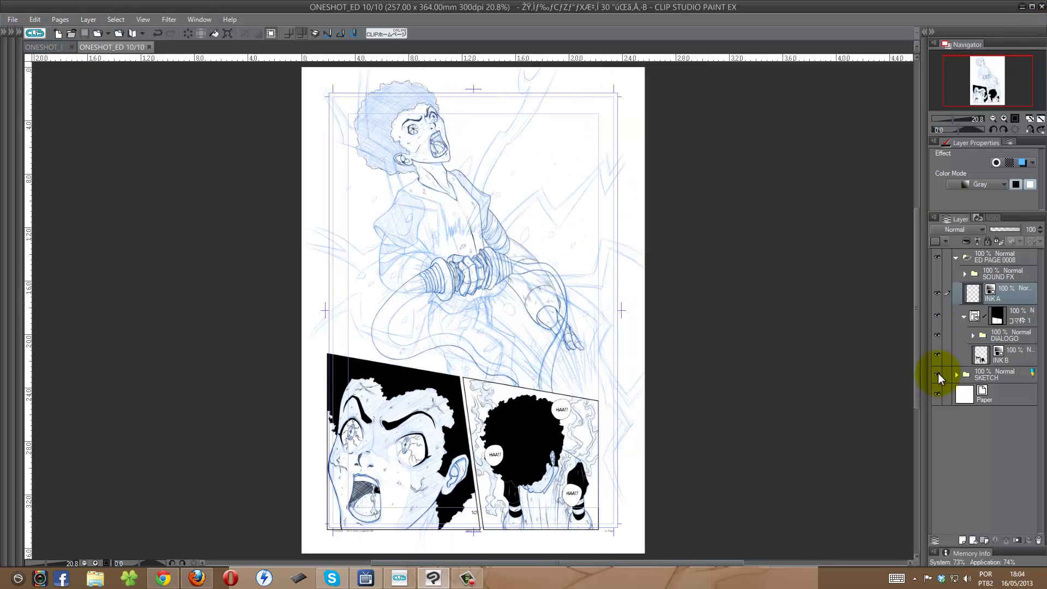
left_click(937, 374)
left_click(937, 374)
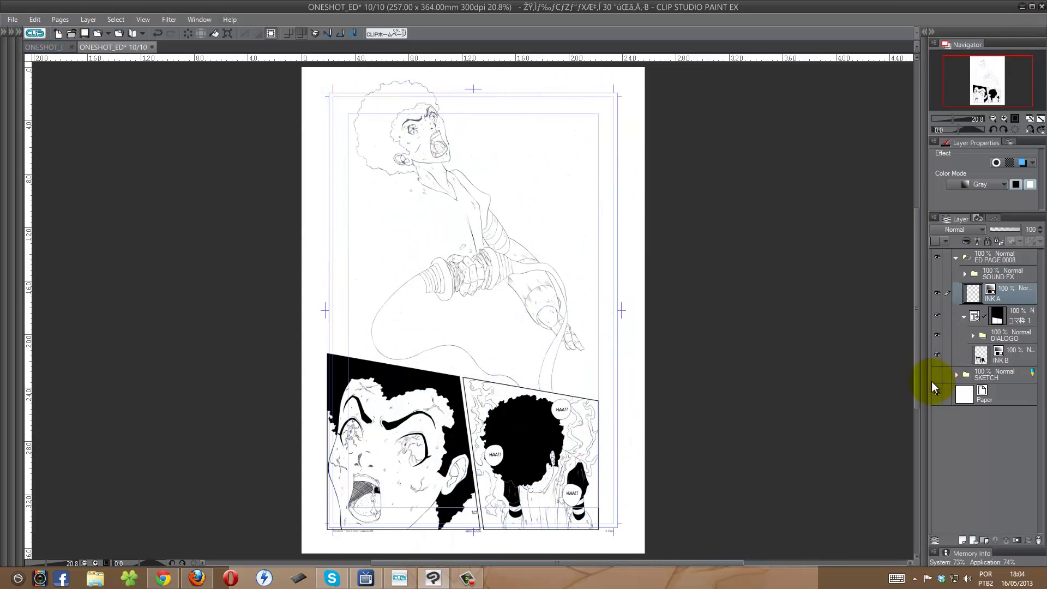
left_click(938, 375)
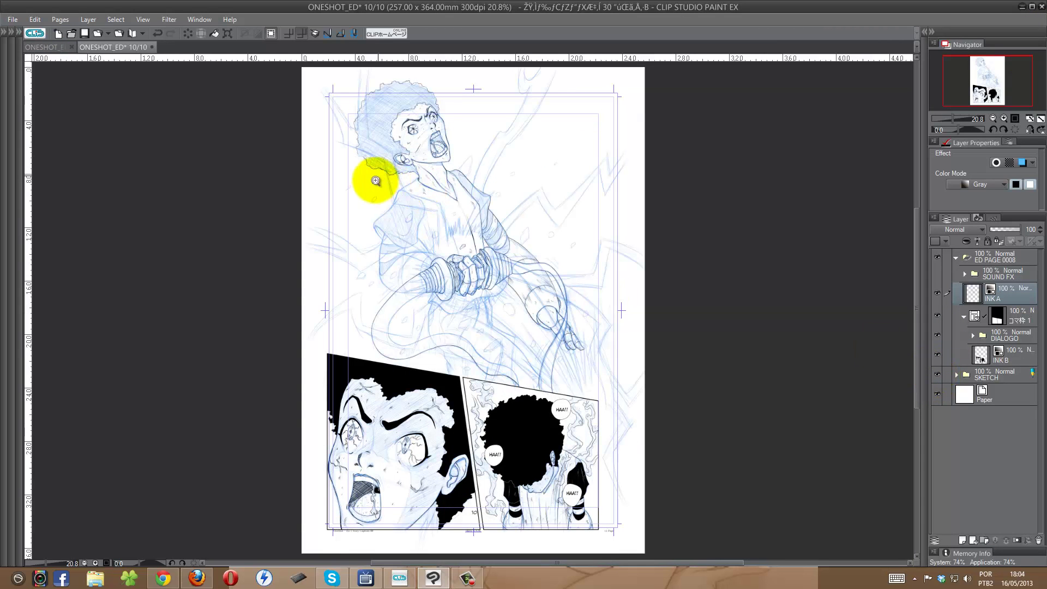
On a zoomed, rotated view, ink the thin curve and outline edge along the sketched hose.
scroll(508, 378, "up", 5)
mouse_move(513, 263)
left_mouse_down()
mouse_move(600, 229)
mouse_move(339, 385)
mouse_move(272, 383)
left_mouse_up()
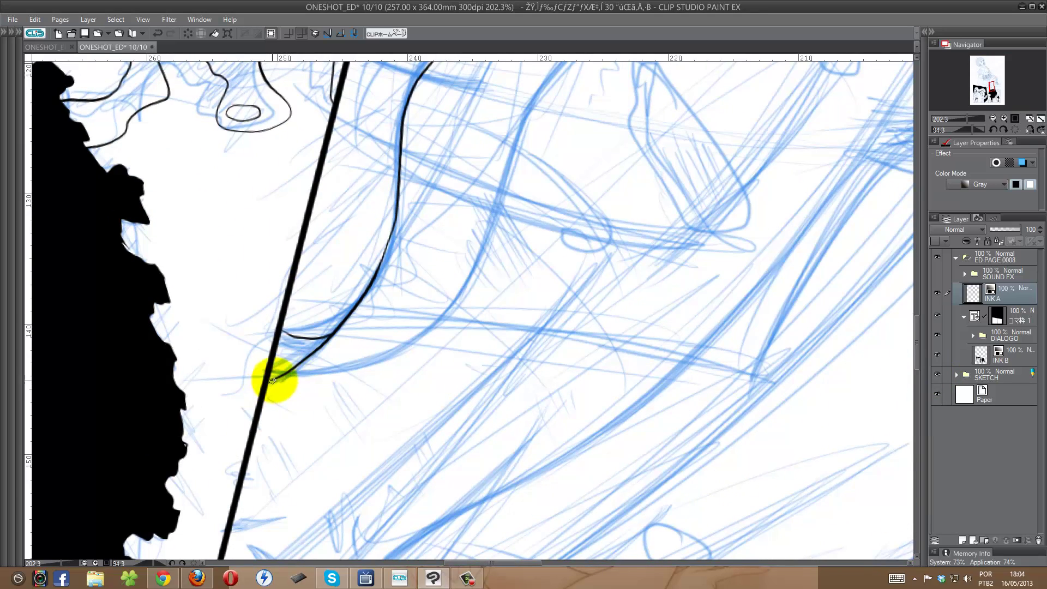
left_click_drag(453, 257, 330, 392)
mouse_move(150, 515)
left_mouse_down()
mouse_move(339, 420)
mouse_move(454, 182)
left_mouse_up()
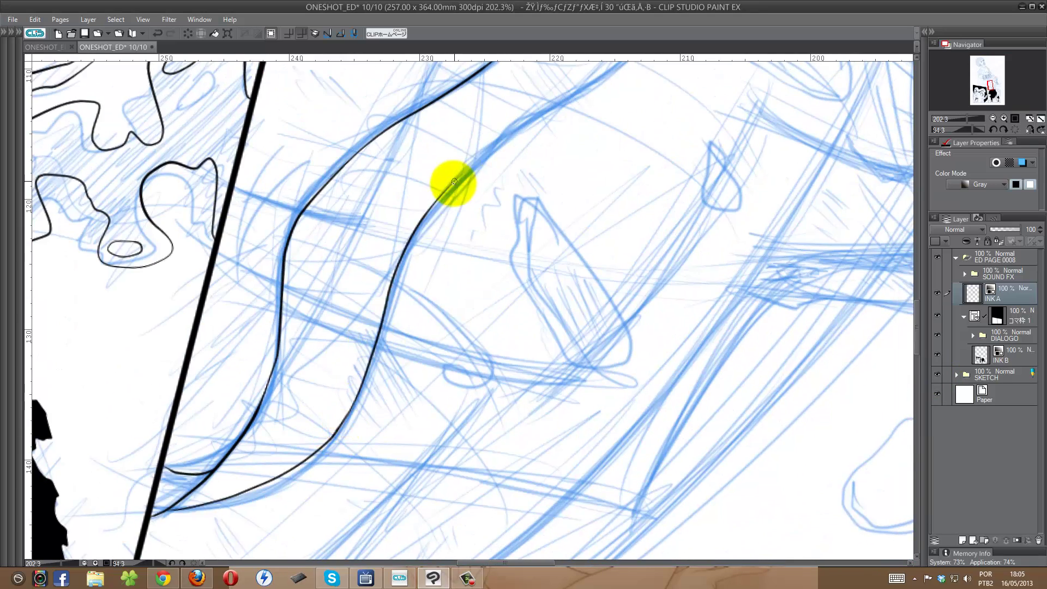
mouse_move(152, 520)
left_mouse_down()
mouse_move(306, 348)
mouse_move(461, 290)
mouse_move(522, 172)
left_mouse_up()
left_click_drag(508, 218, 290, 421)
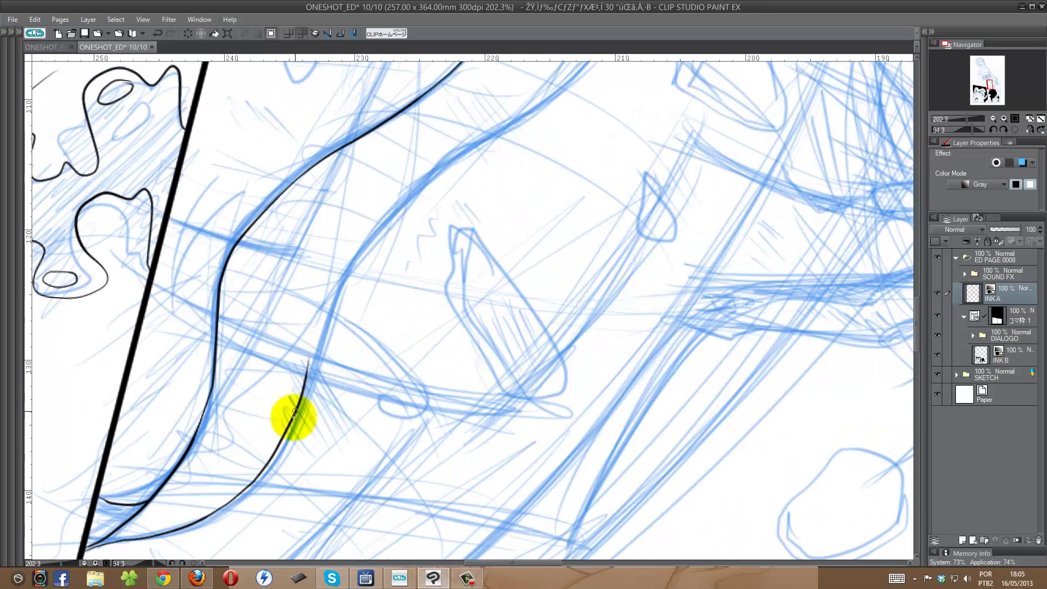
left_click_drag(304, 374, 438, 170)
On a mirrored view, extend the outline along the curve and ink its three small spots.
left_click_drag(467, 439, 300, 351)
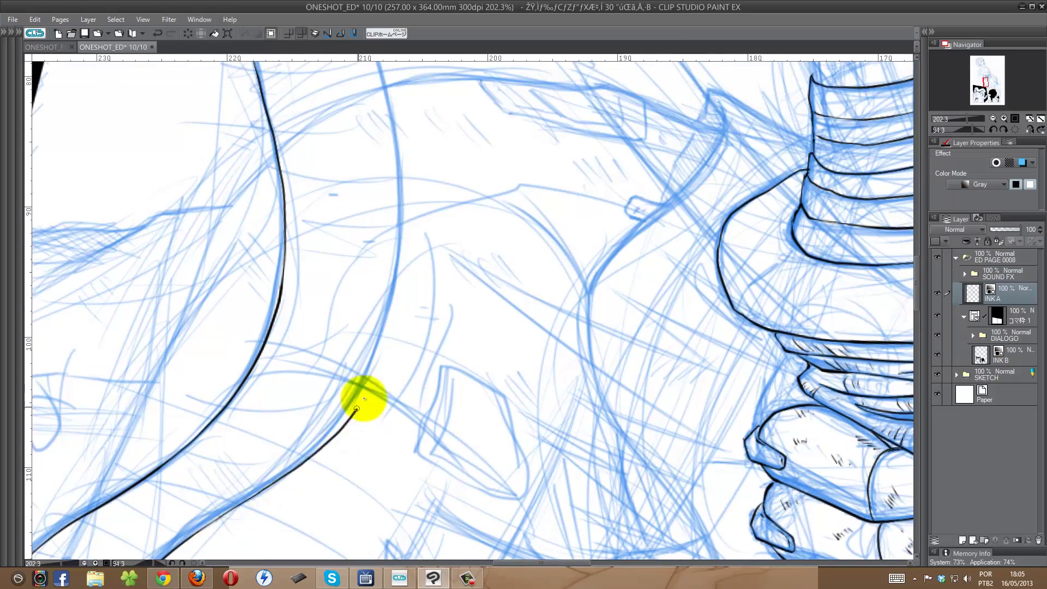
key("h")
mouse_move(404, 351)
left_mouse_down()
mouse_move(515, 197)
mouse_move(280, 484)
mouse_move(302, 346)
mouse_move(481, 255)
mouse_move(653, 203)
mouse_move(415, 339)
mouse_move(580, 286)
mouse_move(615, 182)
mouse_move(476, 435)
mouse_move(633, 310)
mouse_move(316, 320)
mouse_move(519, 349)
mouse_move(650, 240)
left_mouse_up()
mouse_move(649, 240)
left_mouse_down()
mouse_move(416, 411)
mouse_move(665, 225)
left_mouse_up()
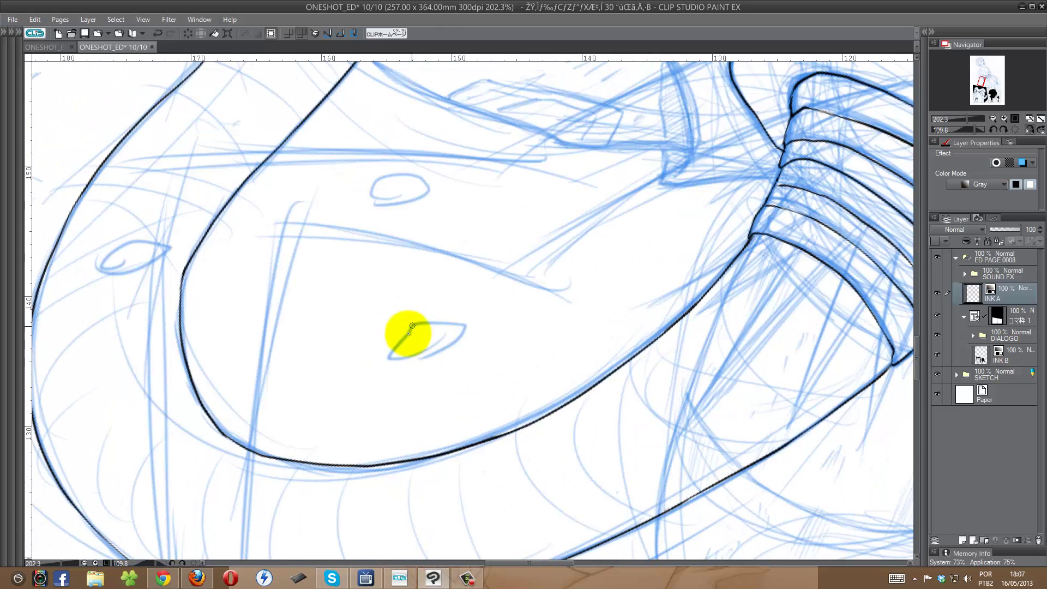
mouse_move(404, 335)
left_mouse_down()
mouse_move(456, 322)
mouse_move(402, 367)
left_mouse_up()
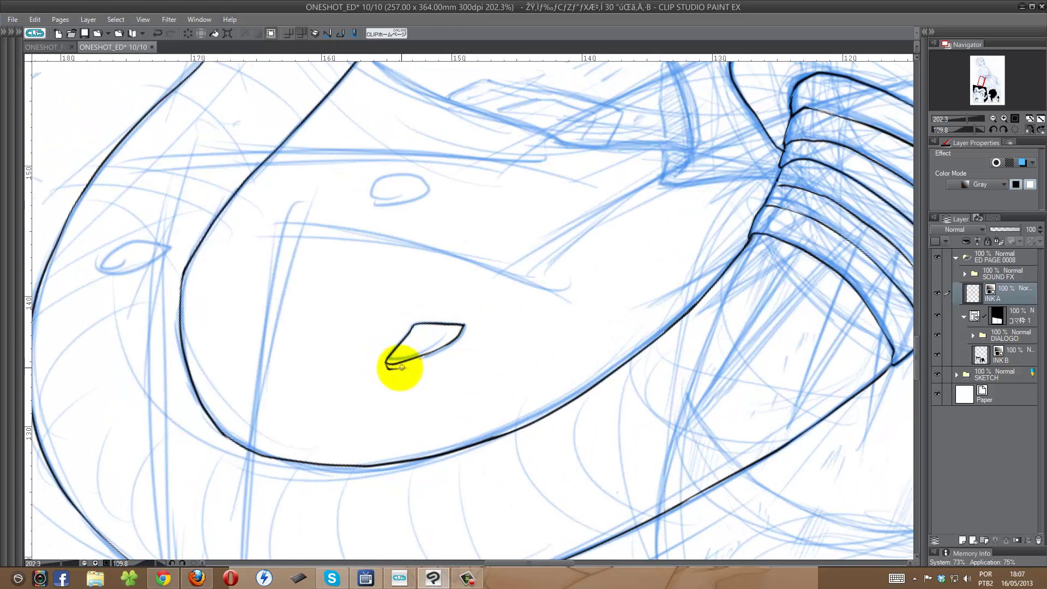
mouse_move(375, 182)
left_mouse_down()
mouse_move(398, 194)
mouse_move(369, 194)
left_mouse_up()
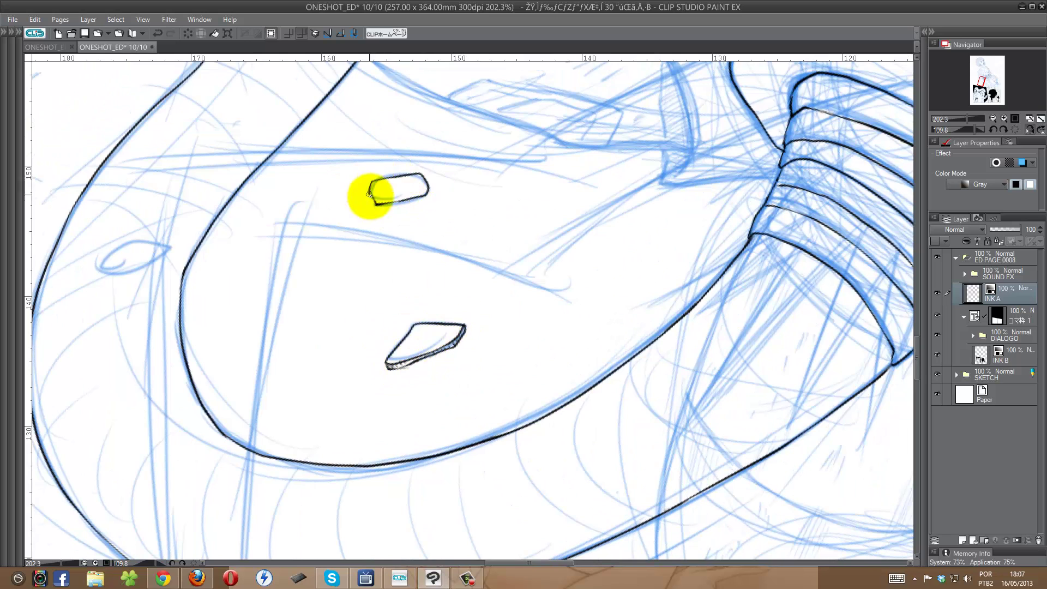
left_click_drag(103, 264, 101, 273)
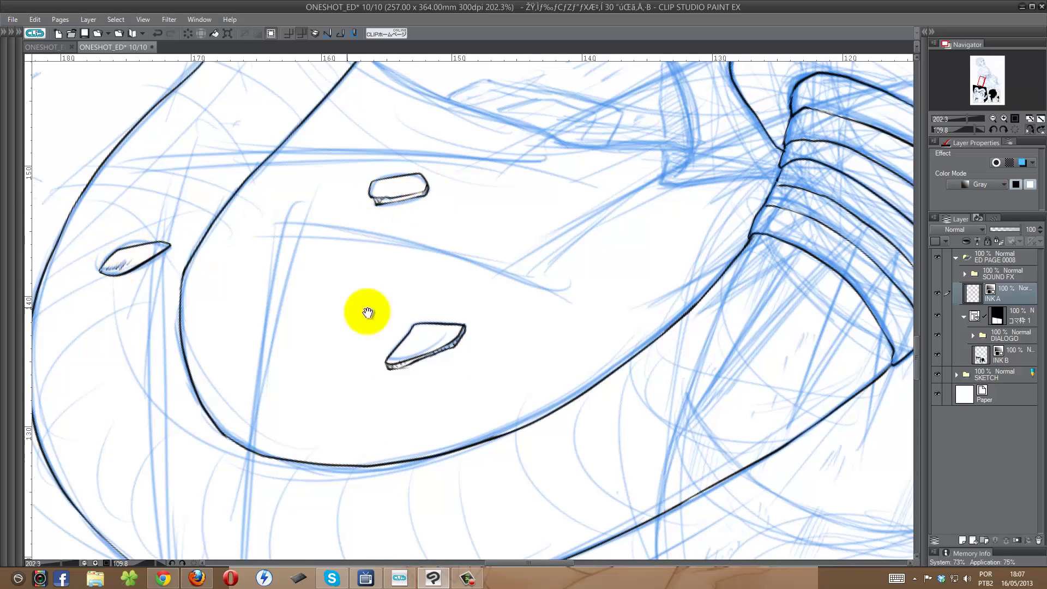
key("ctrl+alt+0")
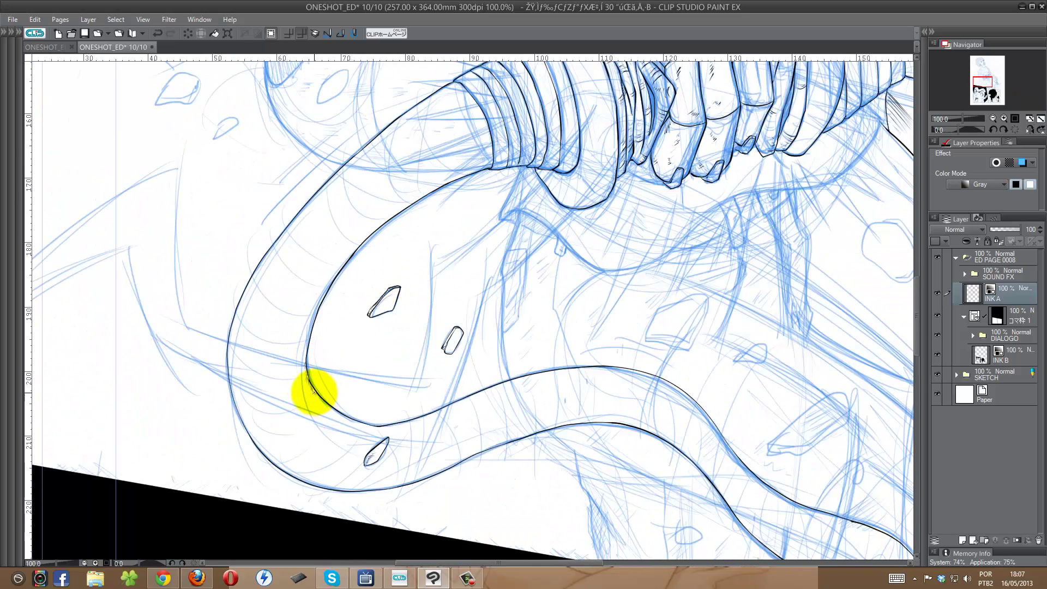
left_click_drag(265, 457, 283, 448)
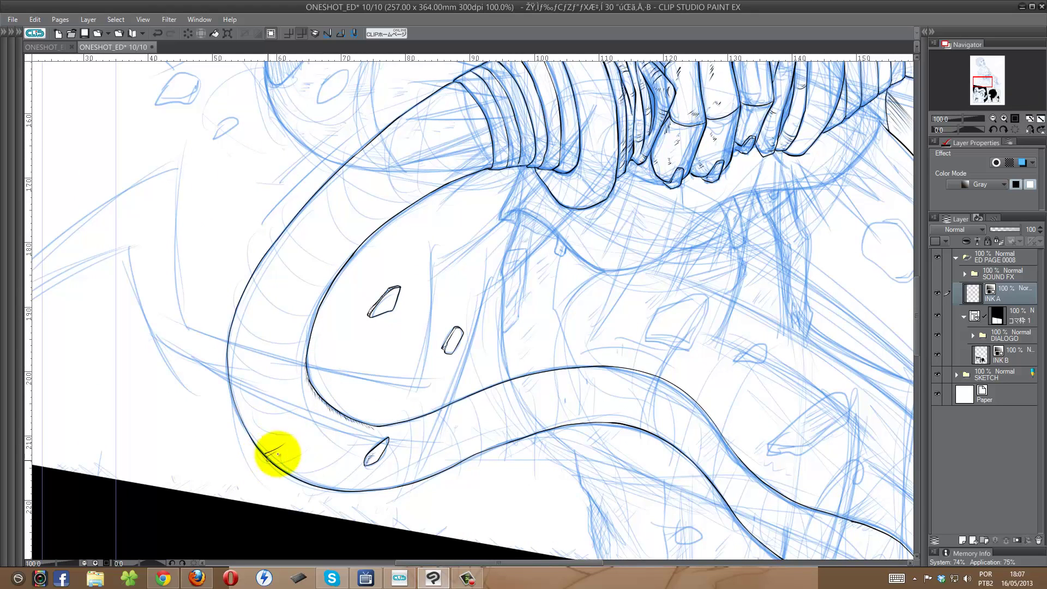
left_click(452, 82)
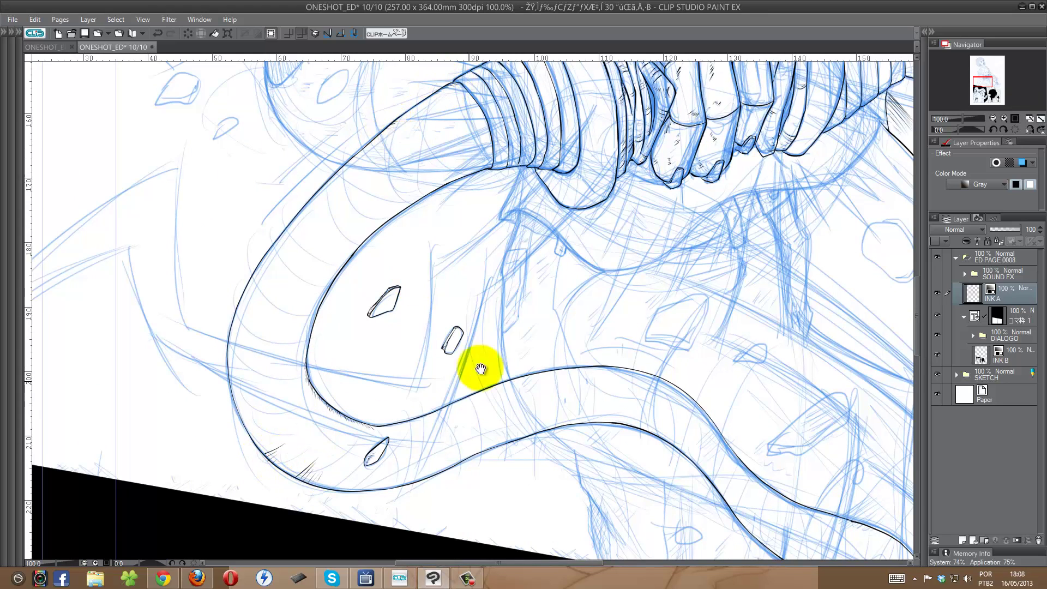
left_click_drag(481, 369, 240, 254)
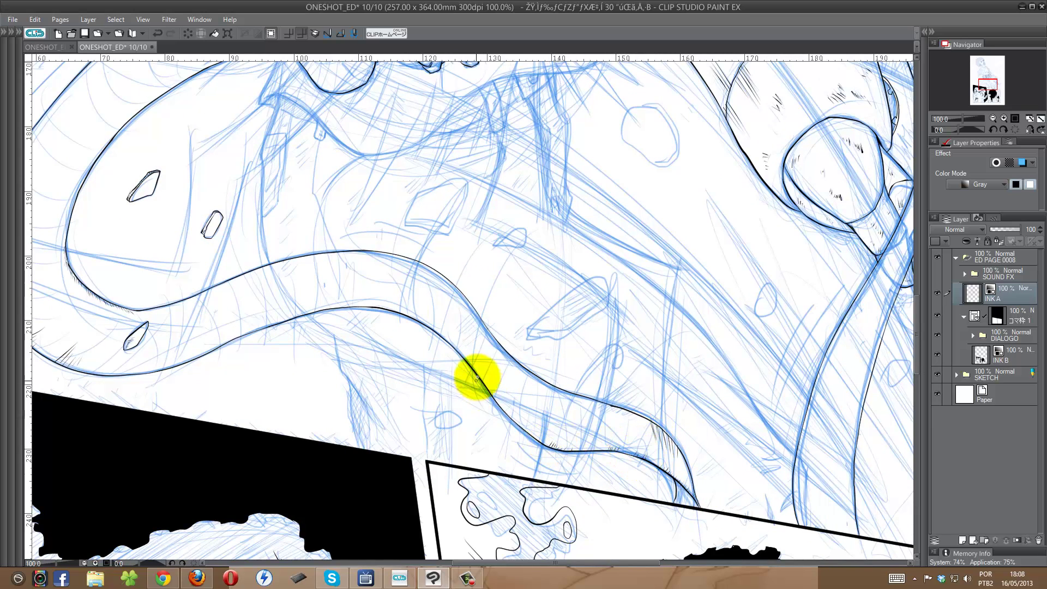
left_click_drag(349, 306, 288, 319)
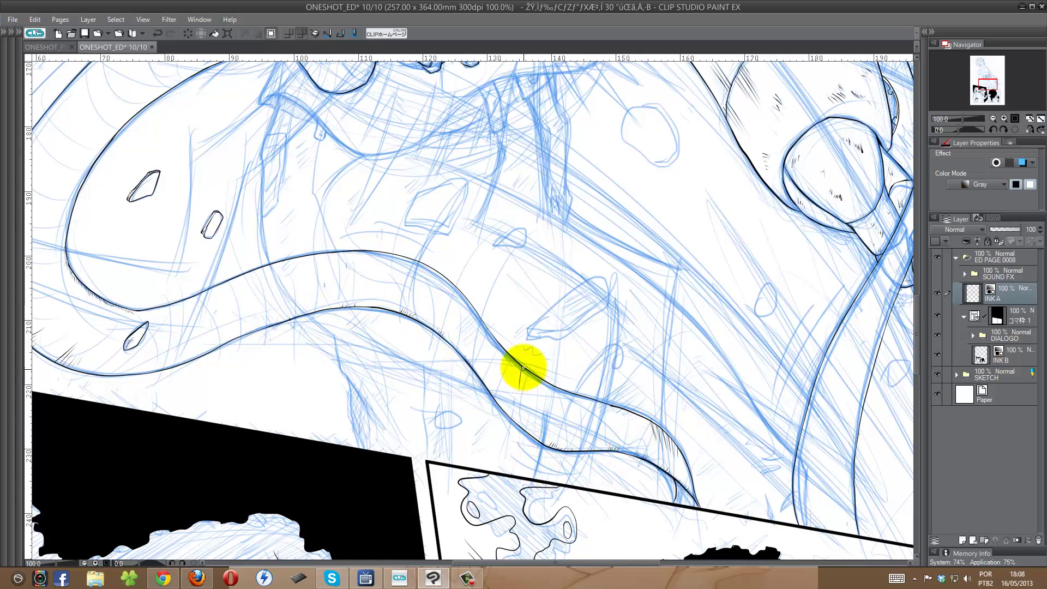
mouse_move(522, 368)
left_mouse_down()
mouse_move(599, 421)
mouse_move(403, 269)
mouse_move(309, 292)
mouse_move(268, 324)
left_mouse_up()
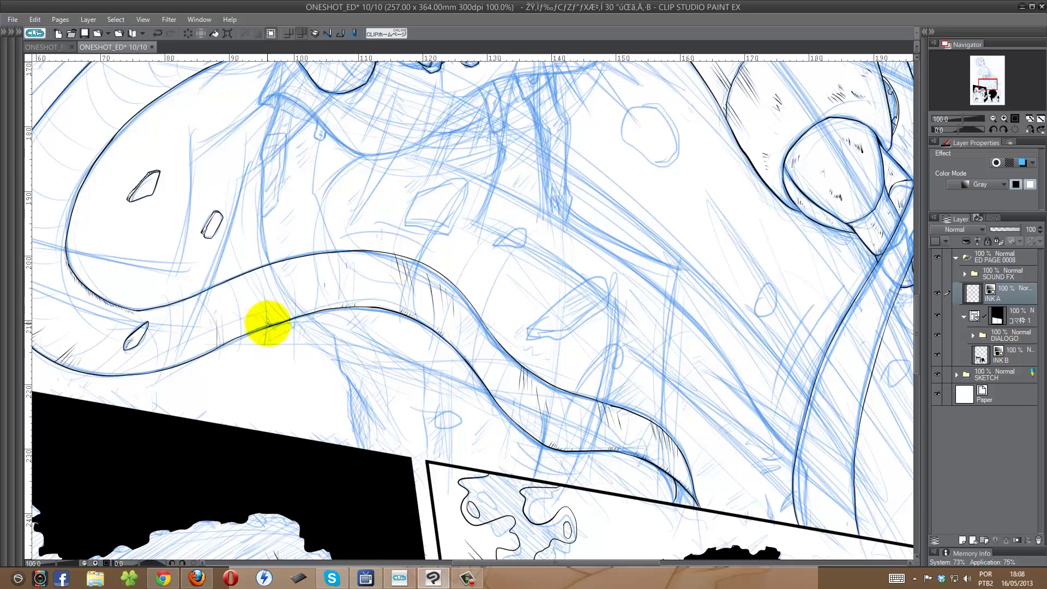
left_click_drag(300, 272, 356, 276)
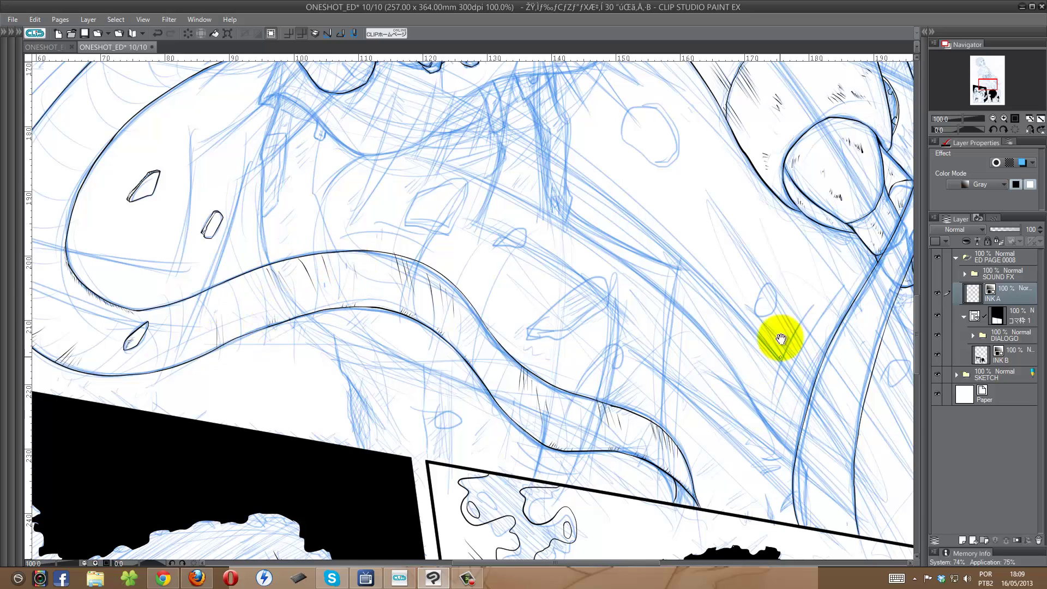
left_click_drag(781, 339, 526, 300)
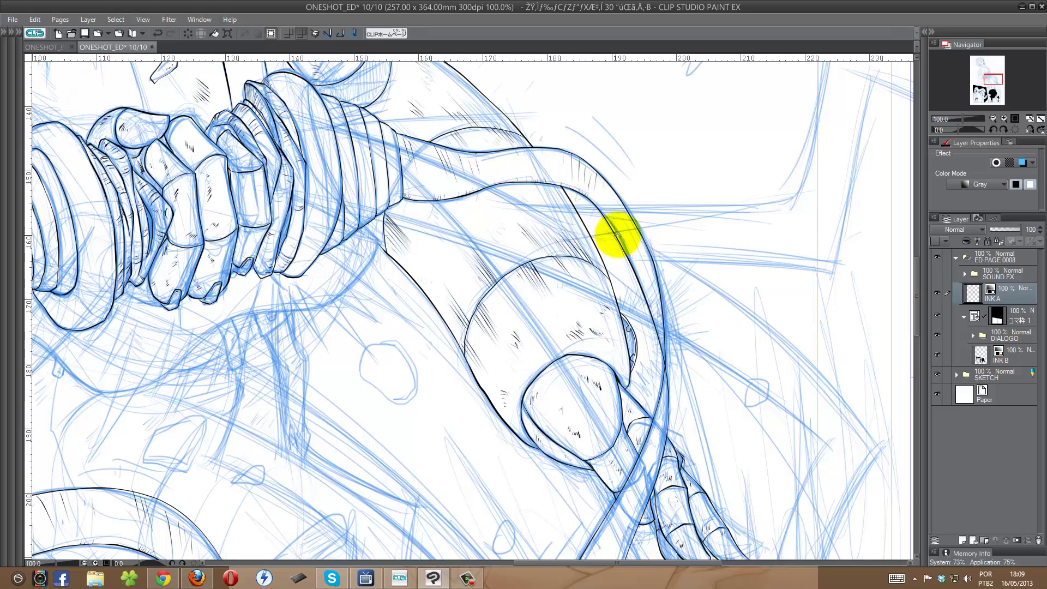
scroll(626, 235, "down", 2)
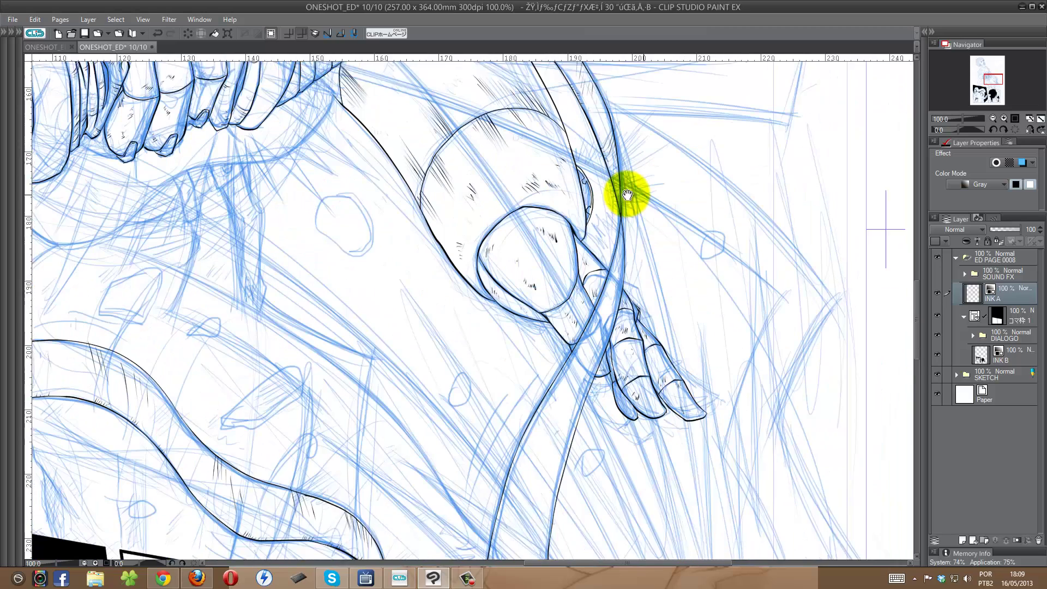
scroll(624, 191, "down", 2)
scroll(606, 240, "down", 2)
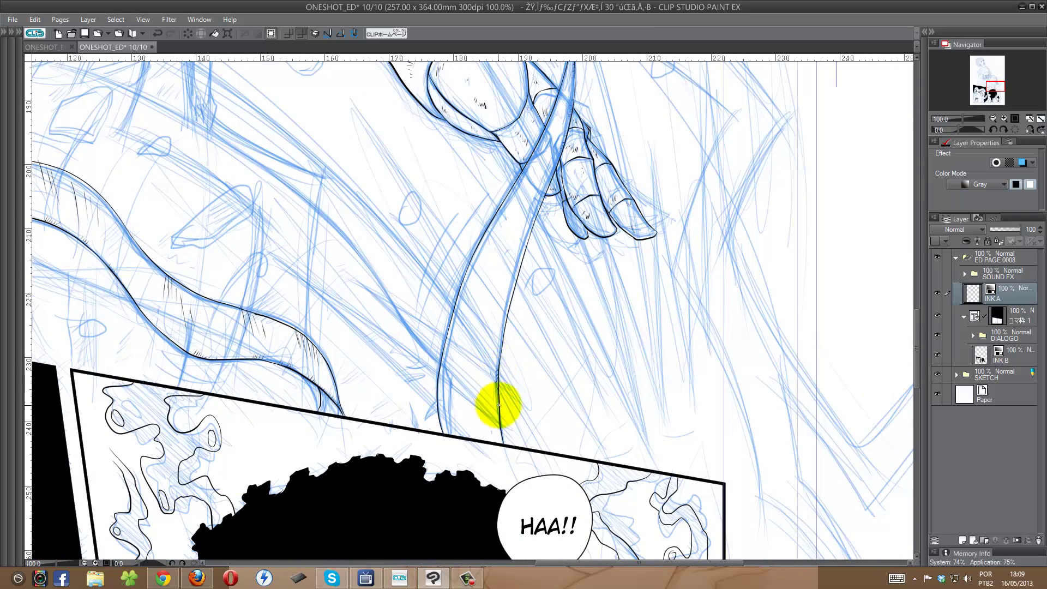
key("h")
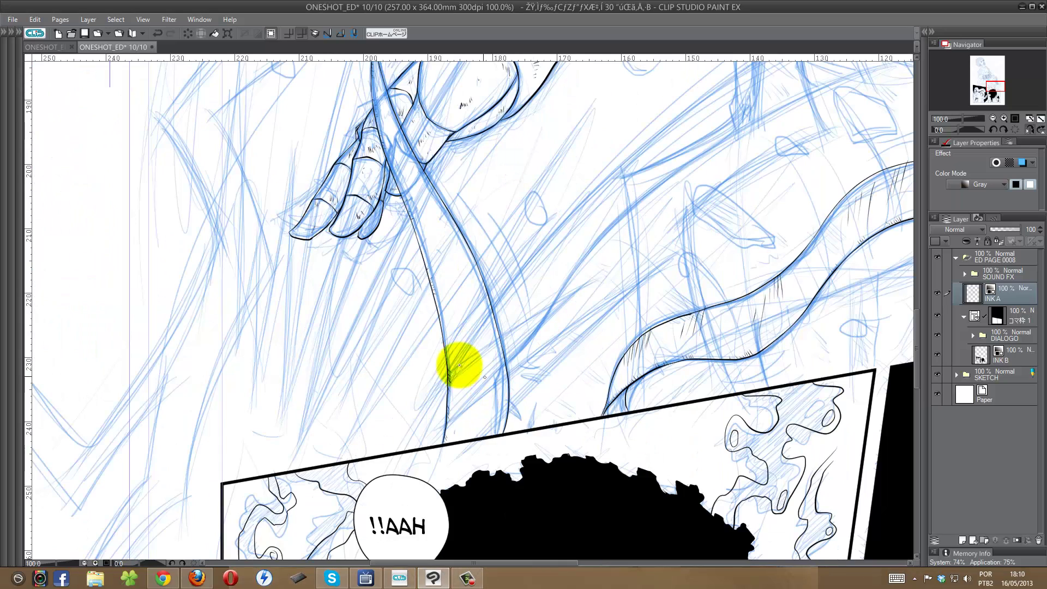
scroll(382, 224, "up", 3)
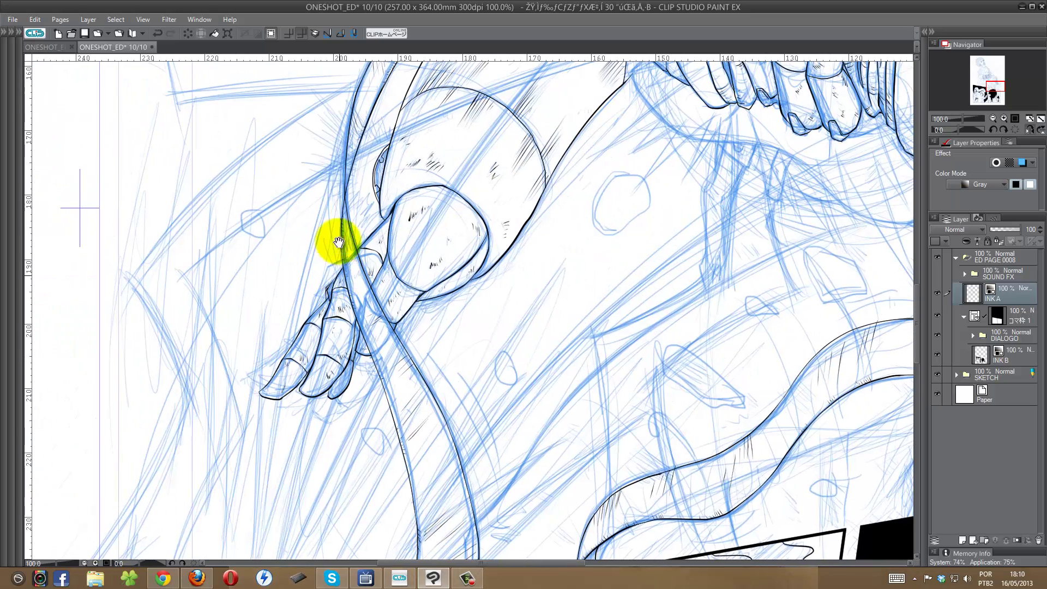
scroll(381, 339, "up", 2)
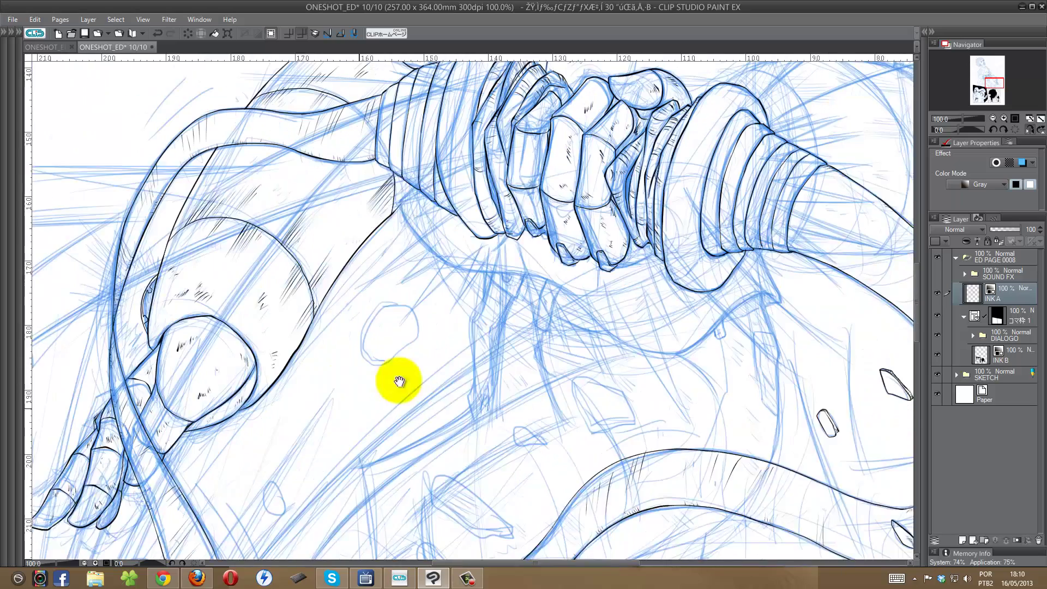
scroll(546, 355, "up", 1)
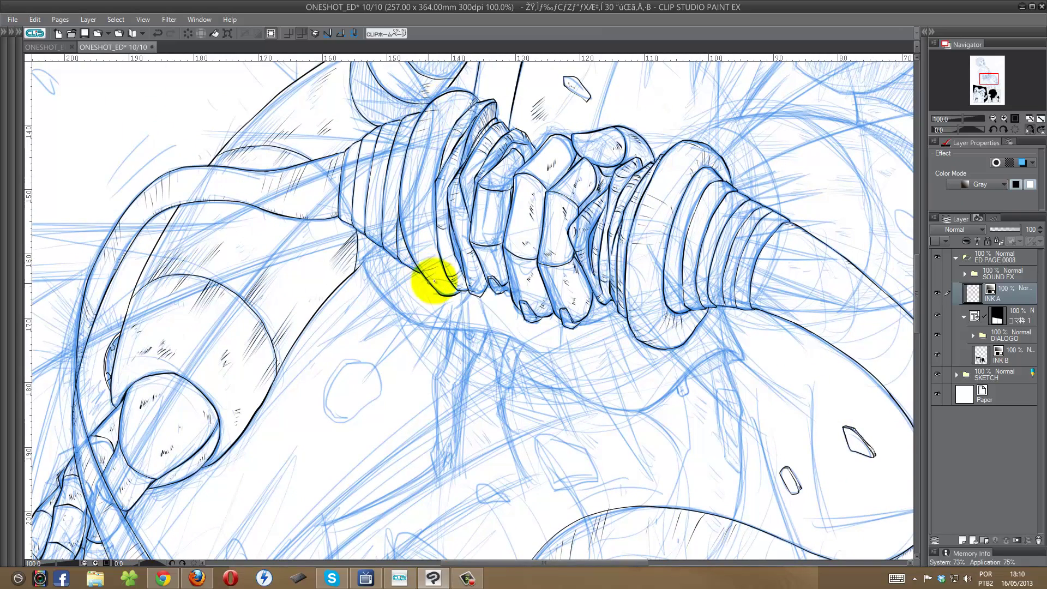
left_click_drag(759, 306, 502, 268)
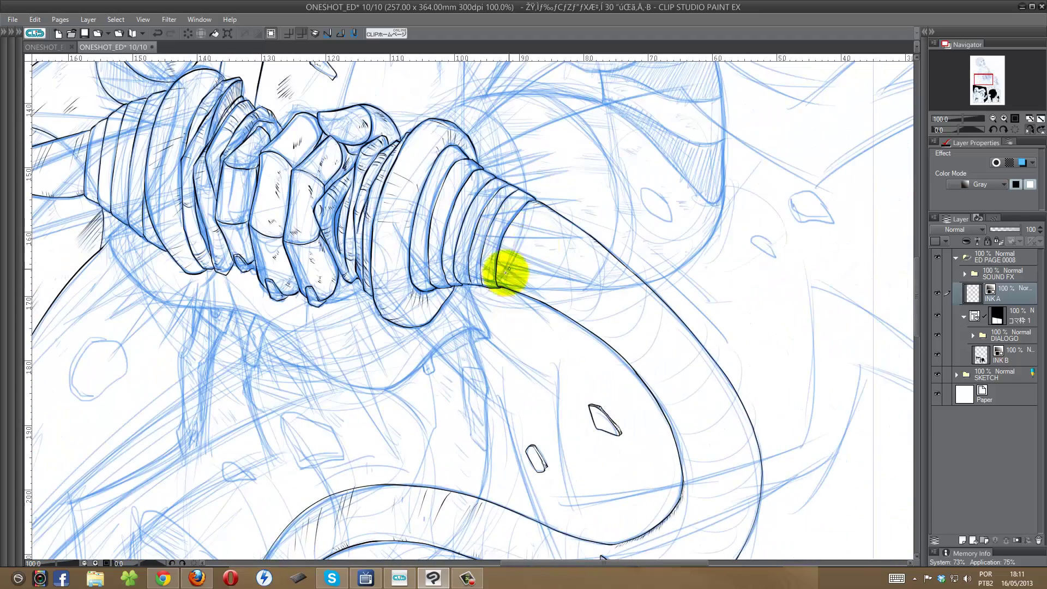
scroll(600, 306, "down", 2)
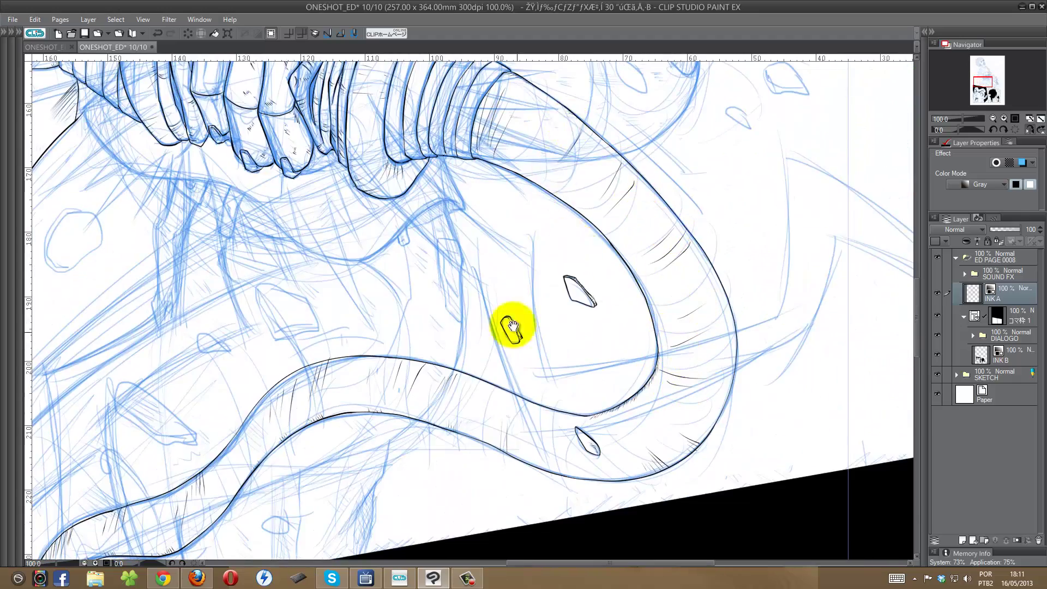
scroll(545, 343, "up", 3)
scroll(557, 366, "up", 3)
scroll(474, 316, "up", 3)
scroll(475, 305, "up", 3)
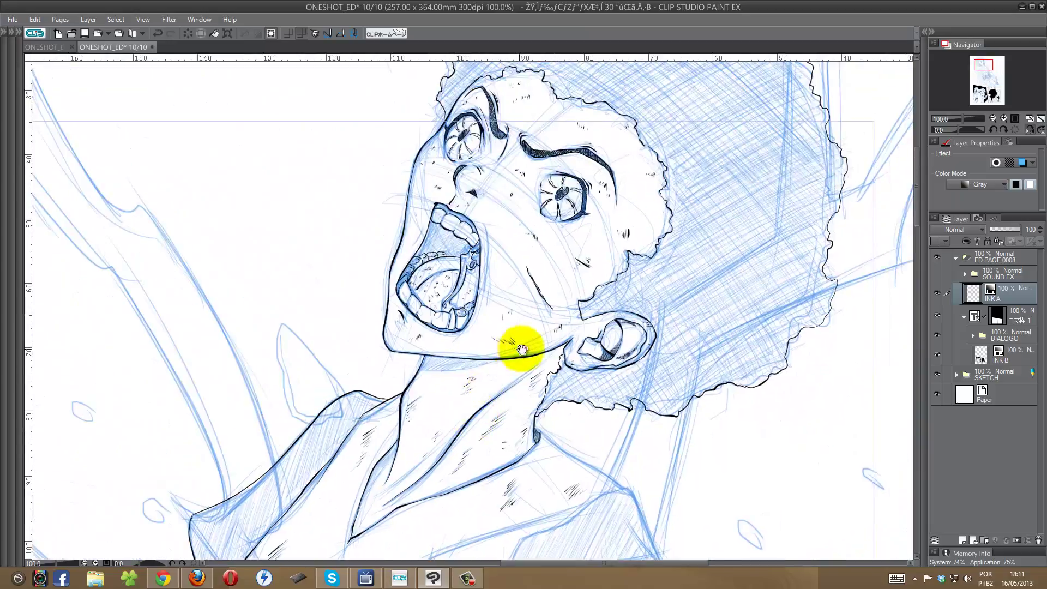
scroll(502, 300, "down", 3)
scroll(546, 234, "down", 3)
scroll(518, 251, "down", 3)
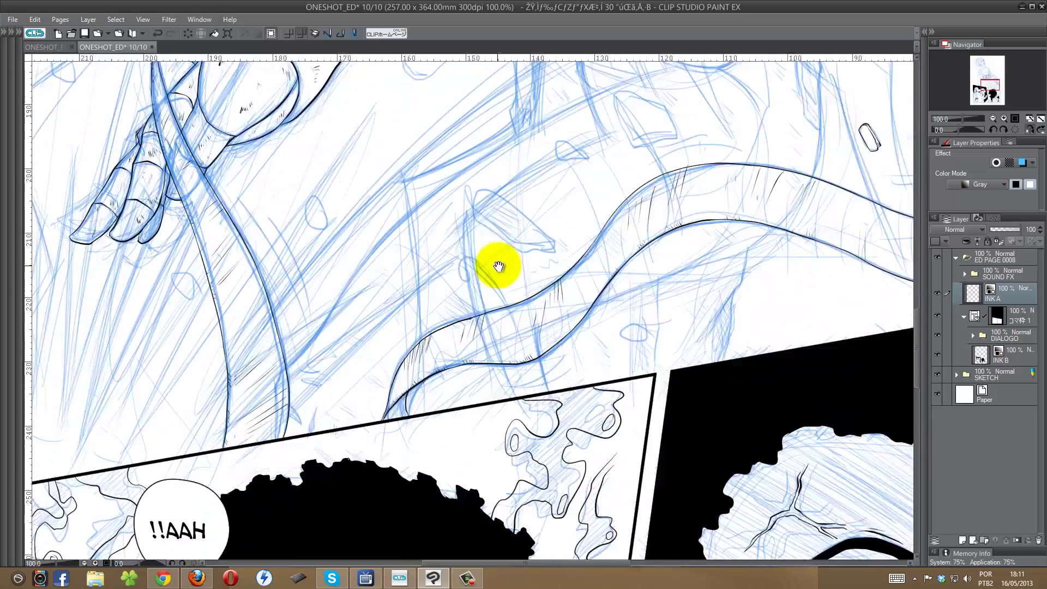
scroll(219, 417, "up", 2)
Ink the strap outlines and rounded end below the leg, with hatching beside them.
scroll(349, 262, "up", 3)
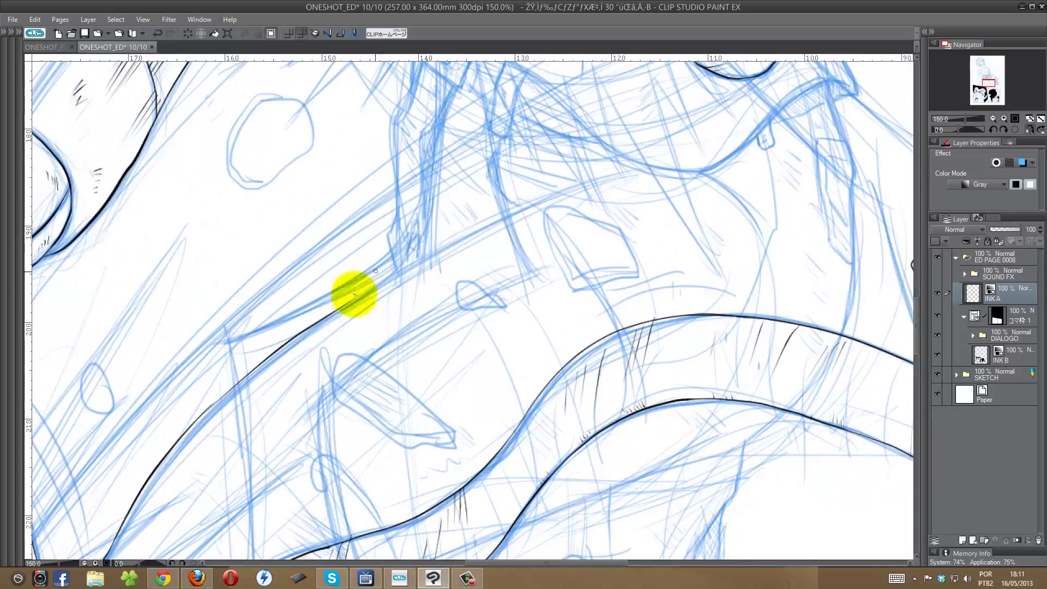
scroll(546, 229, "up", 1)
scroll(485, 202, "up", 1)
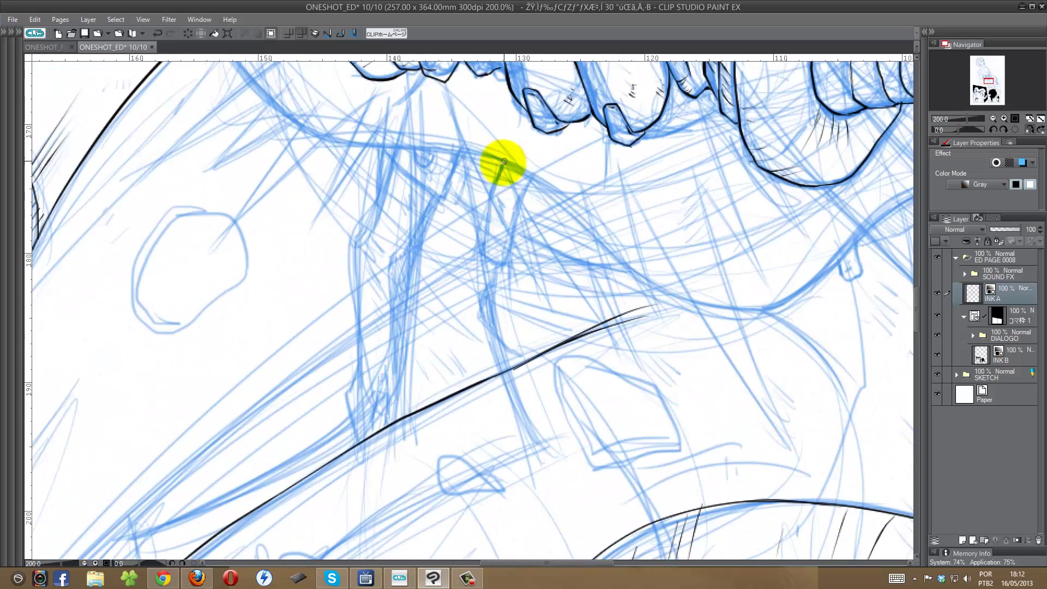
mouse_move(502, 162)
left_mouse_down()
mouse_move(487, 218)
mouse_move(530, 176)
left_mouse_up()
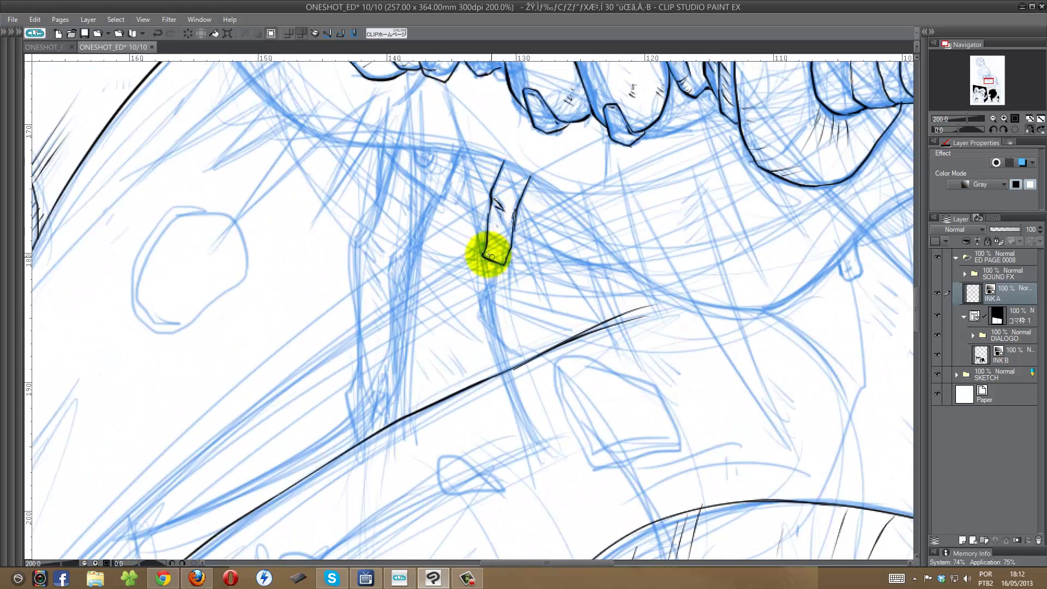
mouse_move(460, 156)
left_mouse_down()
mouse_move(409, 280)
mouse_move(396, 420)
left_mouse_up()
left_click_drag(394, 157, 370, 340)
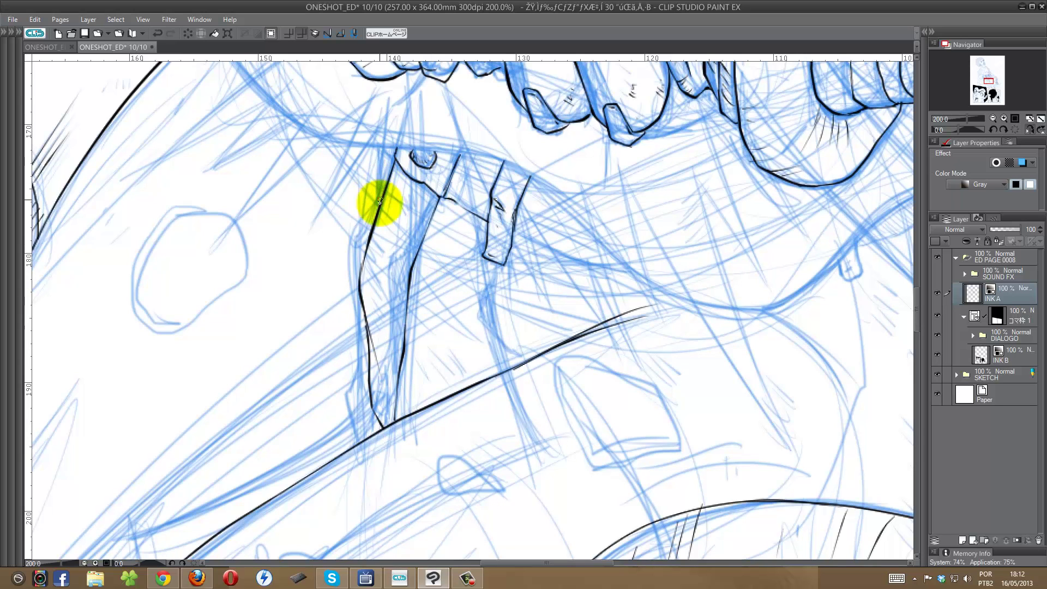
left_click_drag(381, 184, 288, 138)
left_click_drag(394, 250, 432, 315)
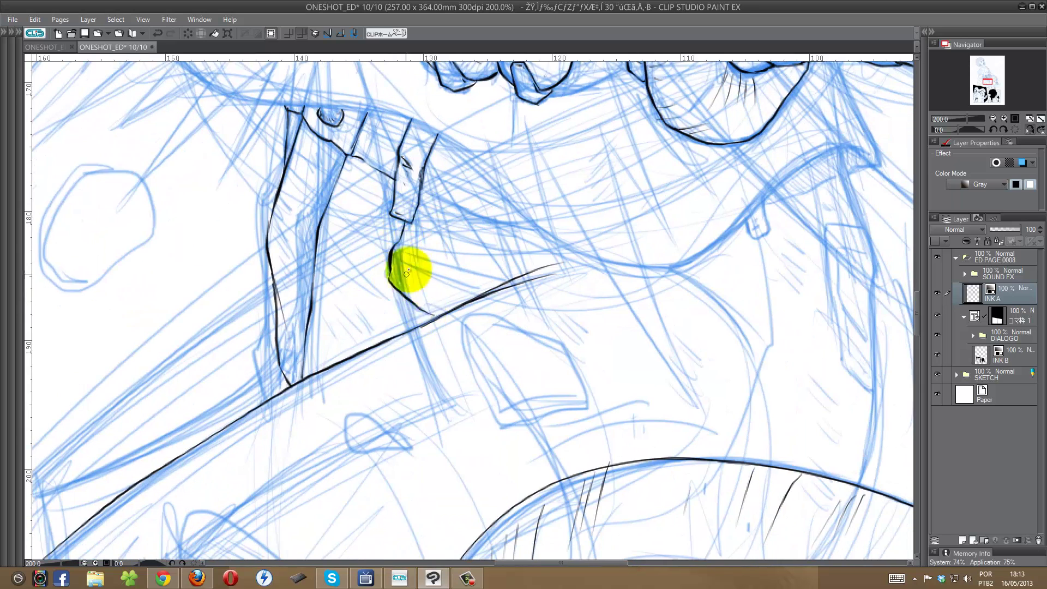
left_click_drag(324, 251, 371, 289)
left_click_drag(346, 308, 368, 328)
left_click_drag(401, 262, 472, 284)
left_click_drag(431, 237, 505, 272)
Ink the shoulder outline, its curved edge and the strap edge, flipping the view between strokes.
key("h")
mouse_move(397, 234)
left_mouse_down()
mouse_move(379, 244)
mouse_move(533, 116)
mouse_move(499, 234)
left_mouse_up()
left_click_drag(640, 114, 545, 220)
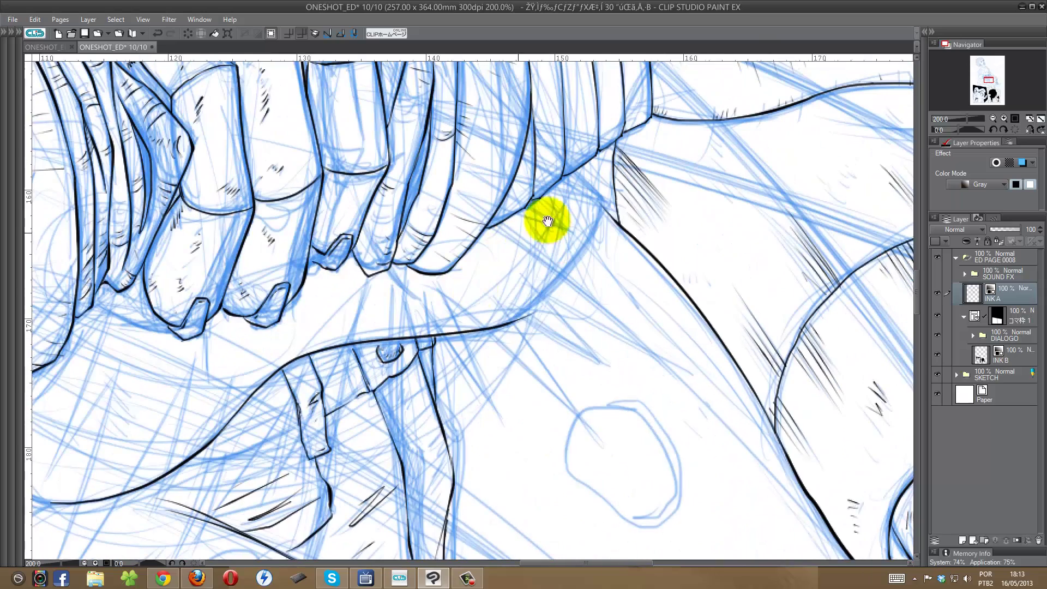
left_click_drag(535, 308, 579, 257)
key("h")
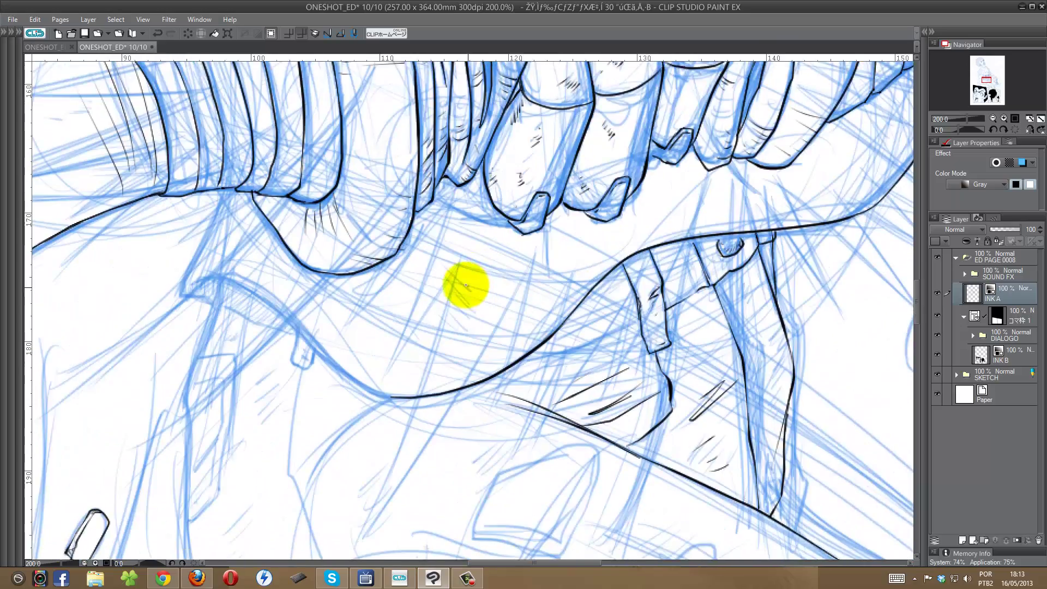
mouse_move(462, 280)
left_mouse_down()
mouse_move(562, 394)
mouse_move(666, 304)
mouse_move(756, 281)
left_mouse_up()
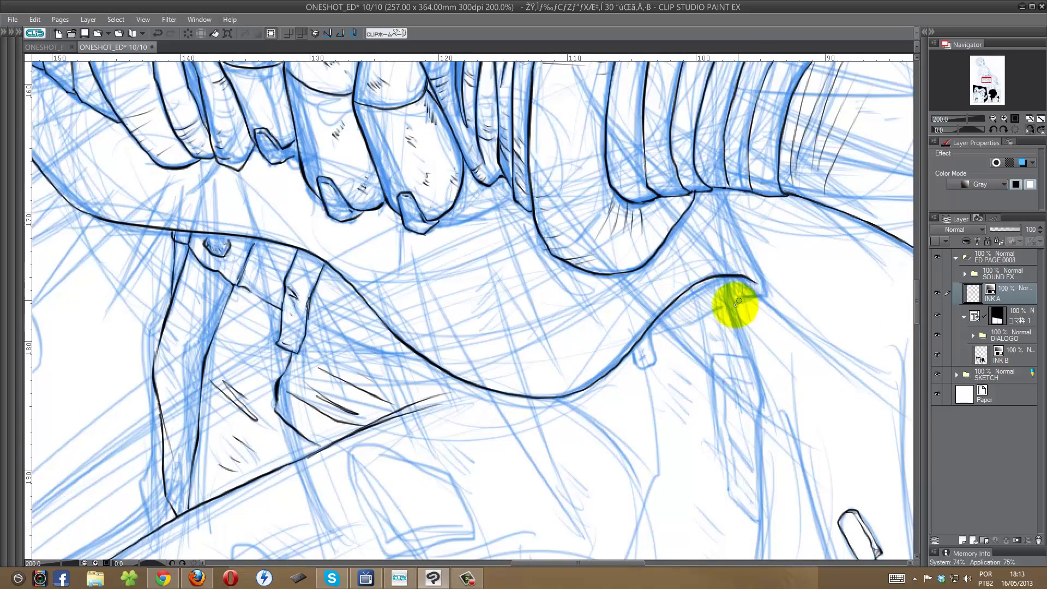
left_click_drag(737, 227, 627, 72)
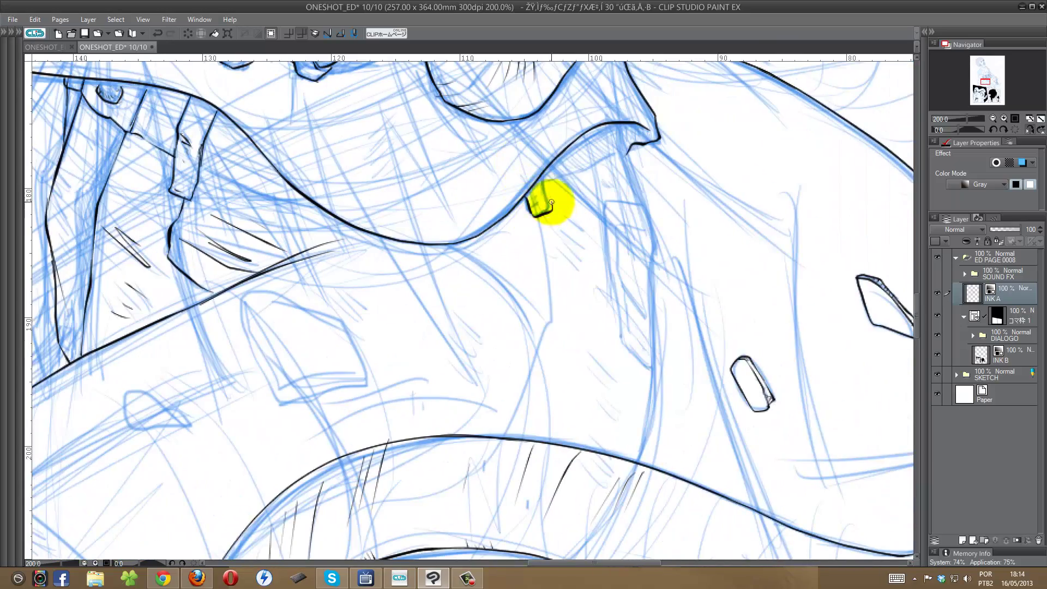
left_click_drag(625, 154, 626, 304)
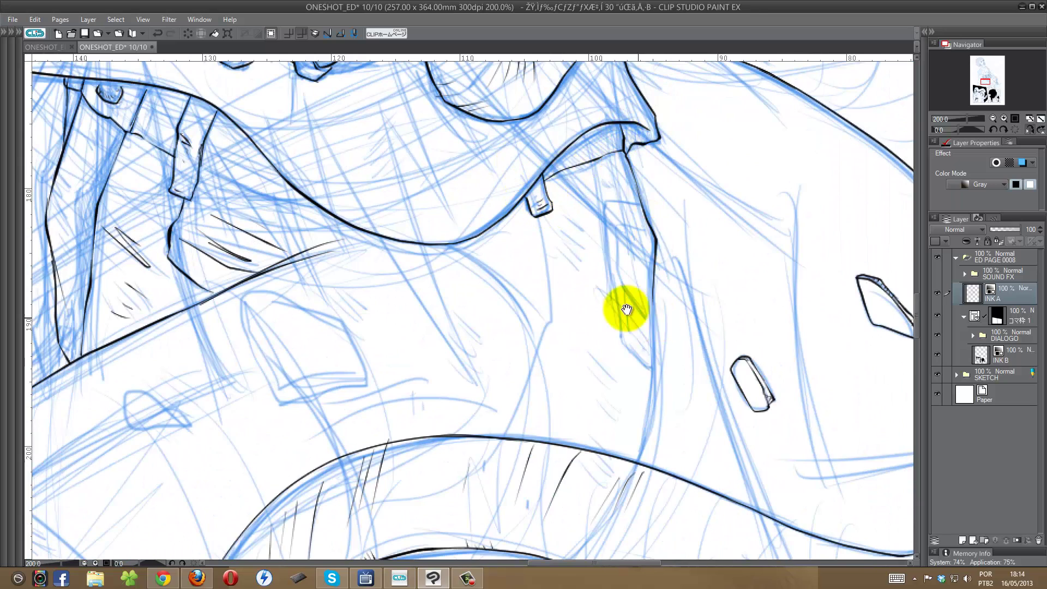
key("h")
left_click_drag(334, 187, 350, 334)
Ink the diagonal shoulder line, outline the rock fragment and add hatching around it.
scroll(382, 322, "up", 5)
left_click_drag(399, 358, 334, 412)
left_click_drag(376, 471, 365, 491)
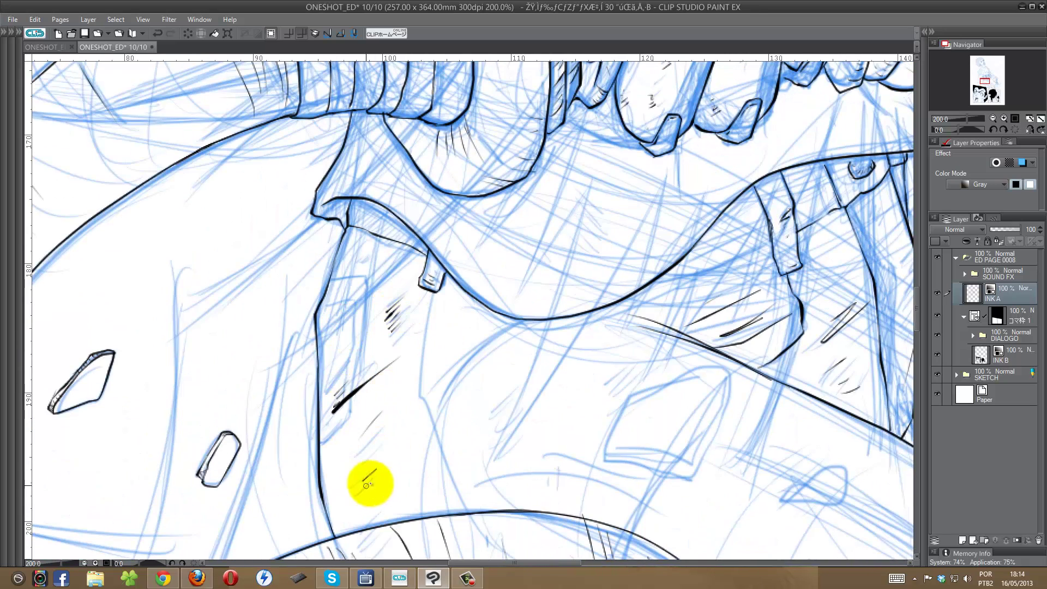
left_click_drag(506, 390, 491, 425)
mouse_move(627, 398)
left_mouse_down()
mouse_move(686, 367)
mouse_move(690, 475)
mouse_move(603, 454)
mouse_move(628, 397)
left_mouse_up()
left_click_drag(730, 385, 690, 466)
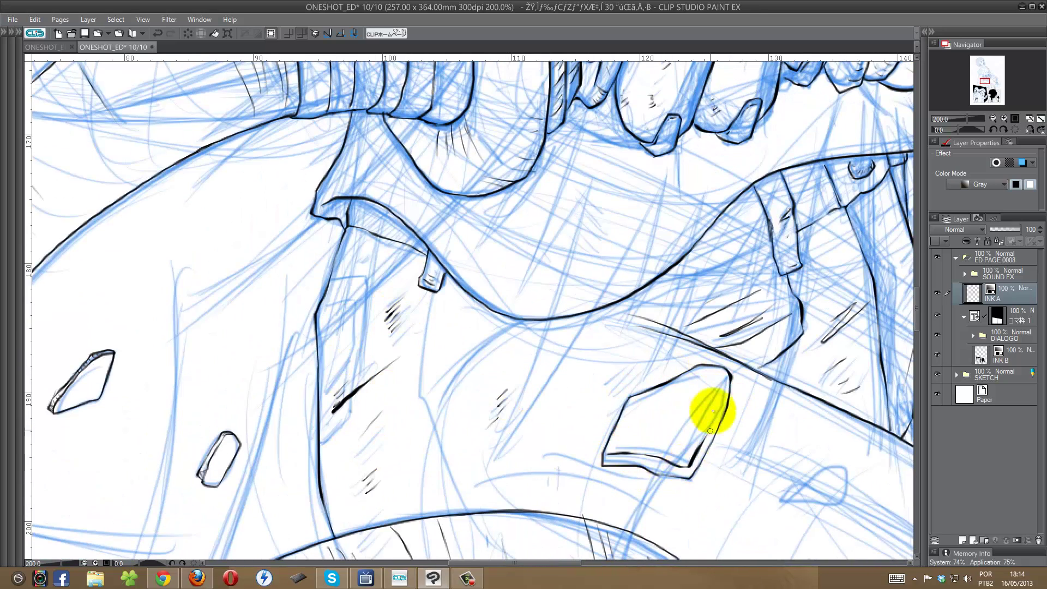
left_click_drag(621, 372, 606, 386)
left_click_drag(510, 461, 500, 476)
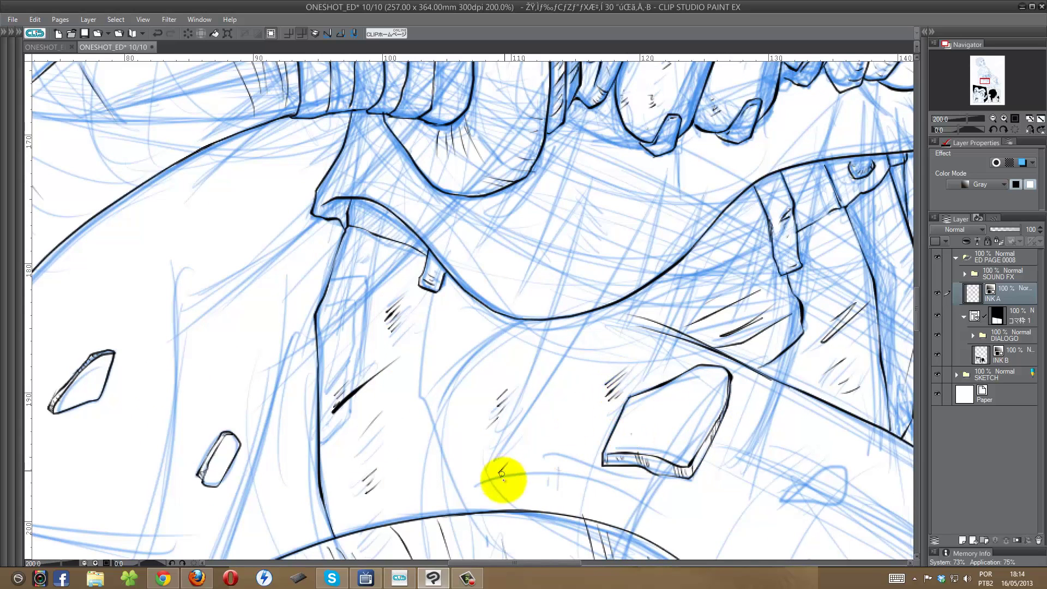
left_click_drag(349, 281, 337, 299)
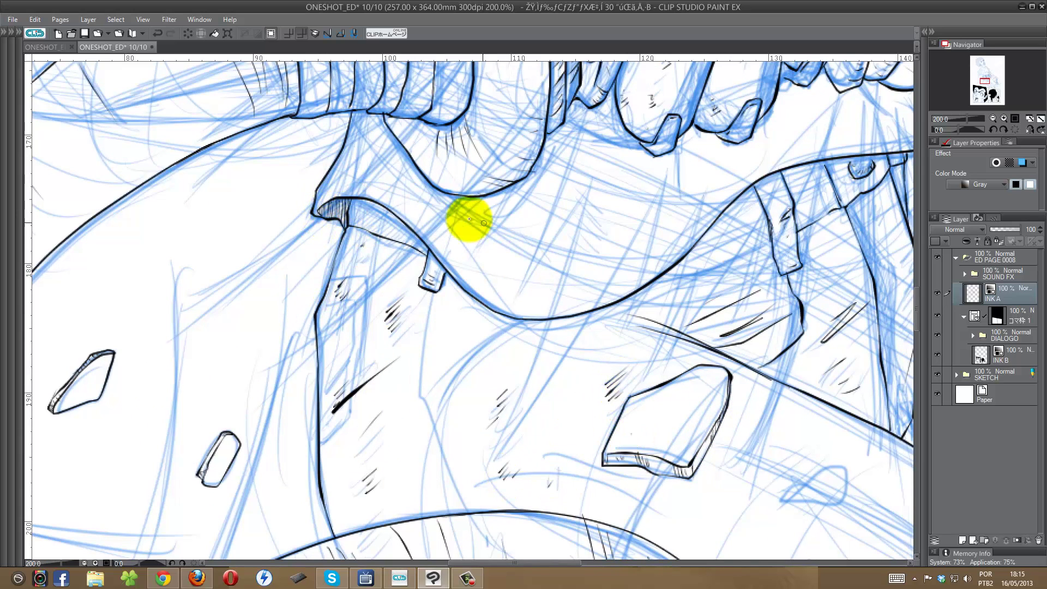
Ink the fold strokes near the lower curve and panel border, with small hatch marks.
key("h")
scroll(584, 154, "up", 3)
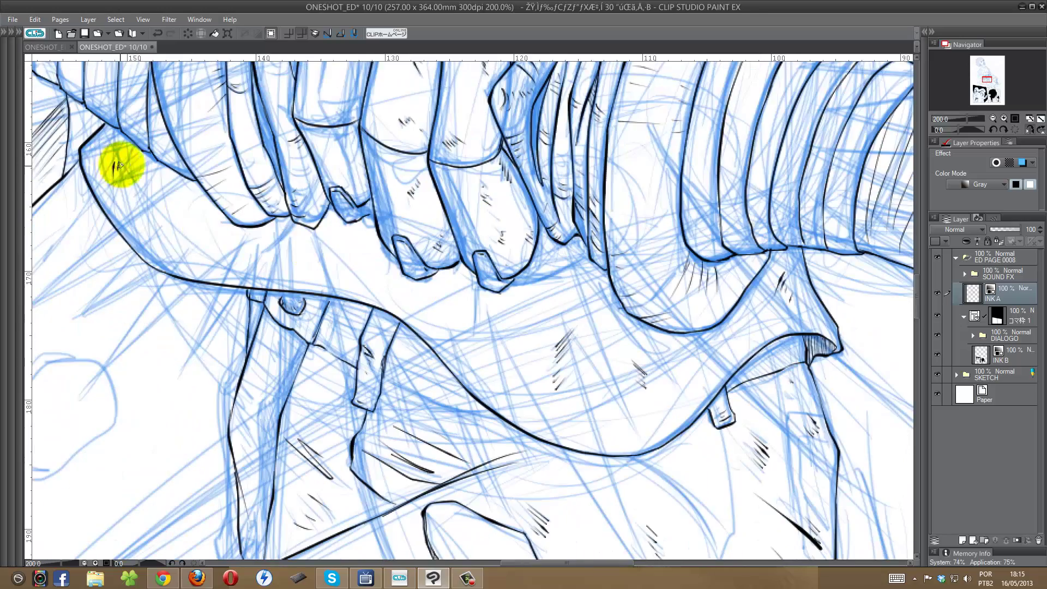
scroll(537, 316, "down", 3)
scroll(451, 285, "down", 2)
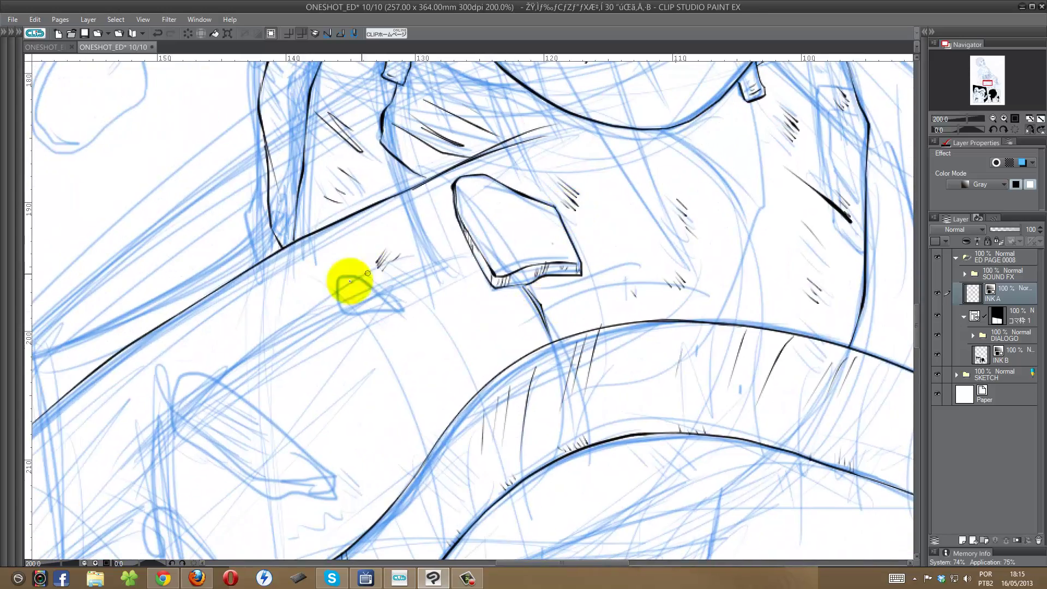
scroll(335, 292, "down", 3)
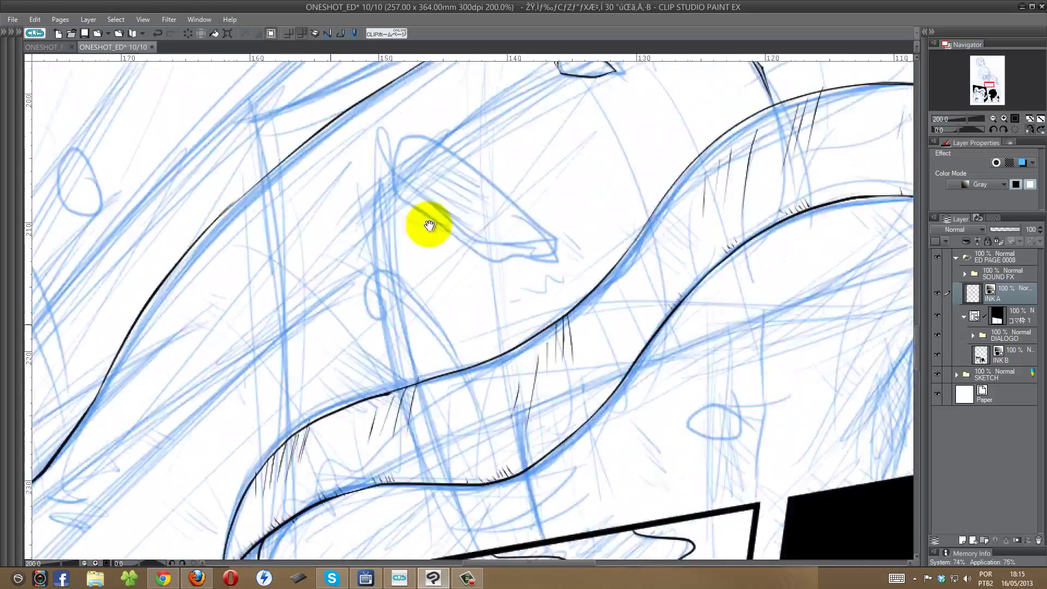
scroll(421, 222, "down", 3)
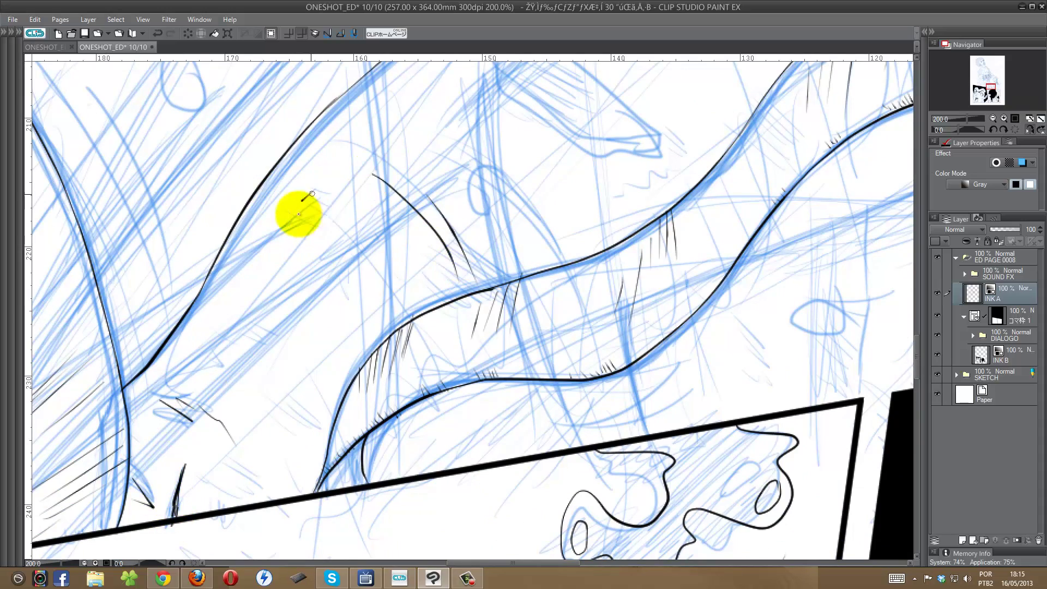
scroll(409, 188, "up", 3)
scroll(402, 392, "down", 3)
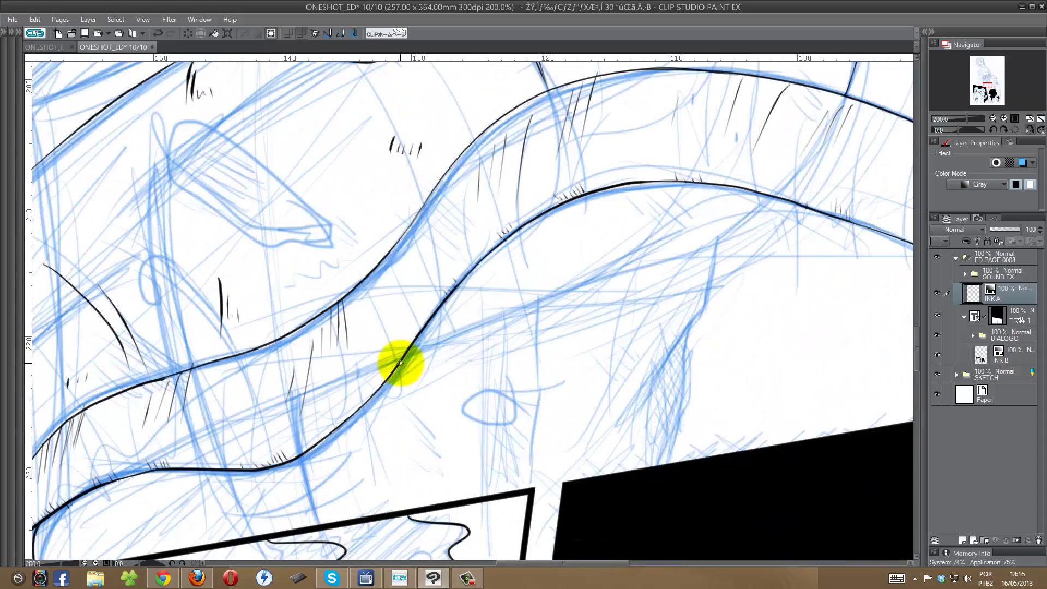
mouse_move(402, 360)
left_mouse_down()
mouse_move(726, 227)
mouse_move(758, 186)
left_mouse_up()
scroll(682, 180, "down", 1)
left_click_drag(672, 154, 614, 371)
scroll(526, 269, "down", 3)
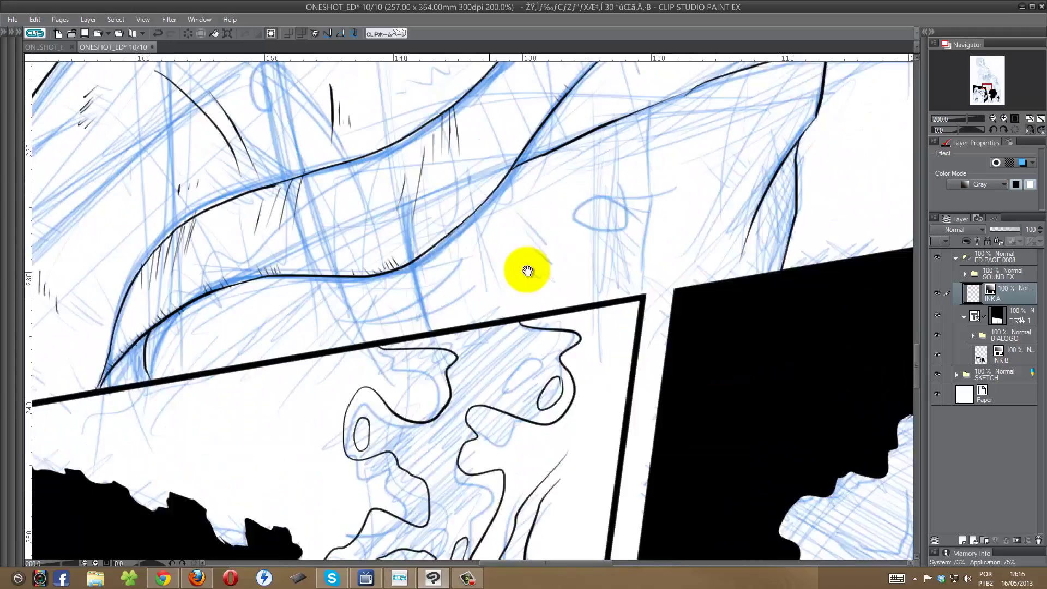
left_click_drag(481, 289, 703, 180)
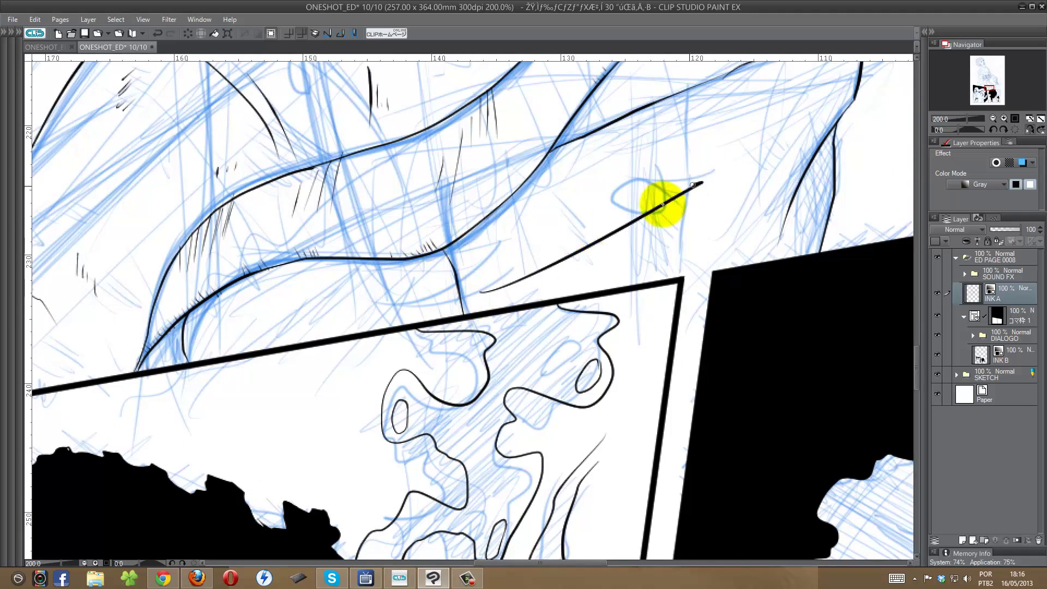
left_click_drag(560, 276, 744, 196)
left_click_drag(498, 254, 516, 242)
Ink the strap's two parallel lines and a sleeve fold, hatching the cloth folds.
scroll(600, 191, "up", 3)
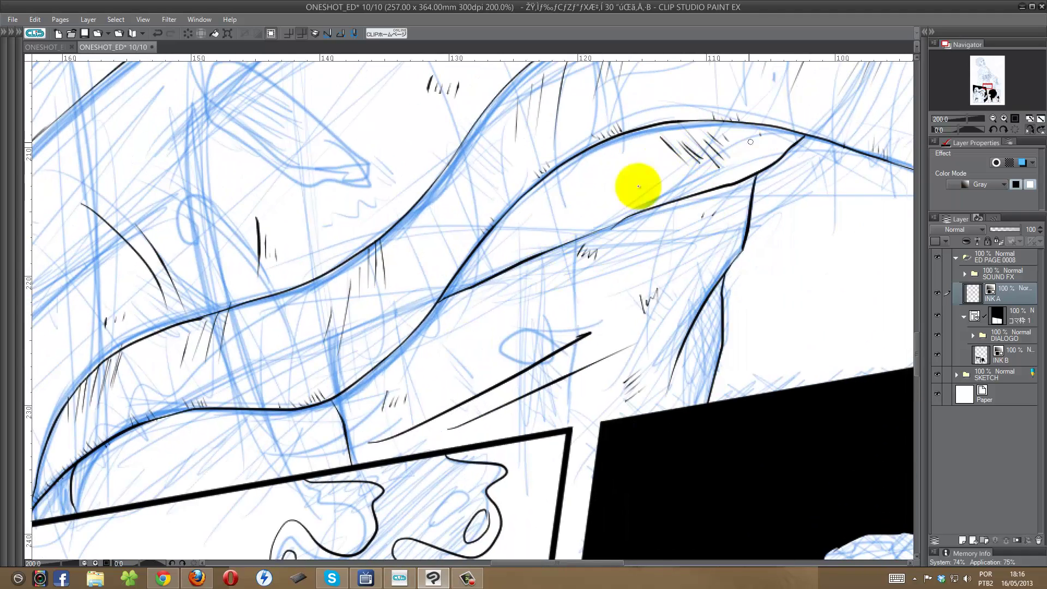
scroll(510, 355, "up", 5)
scroll(627, 246, "up", 2)
mouse_move(761, 123)
left_mouse_down()
mouse_move(721, 342)
mouse_move(762, 262)
mouse_move(740, 320)
left_mouse_up()
scroll(709, 246, "up", 3)
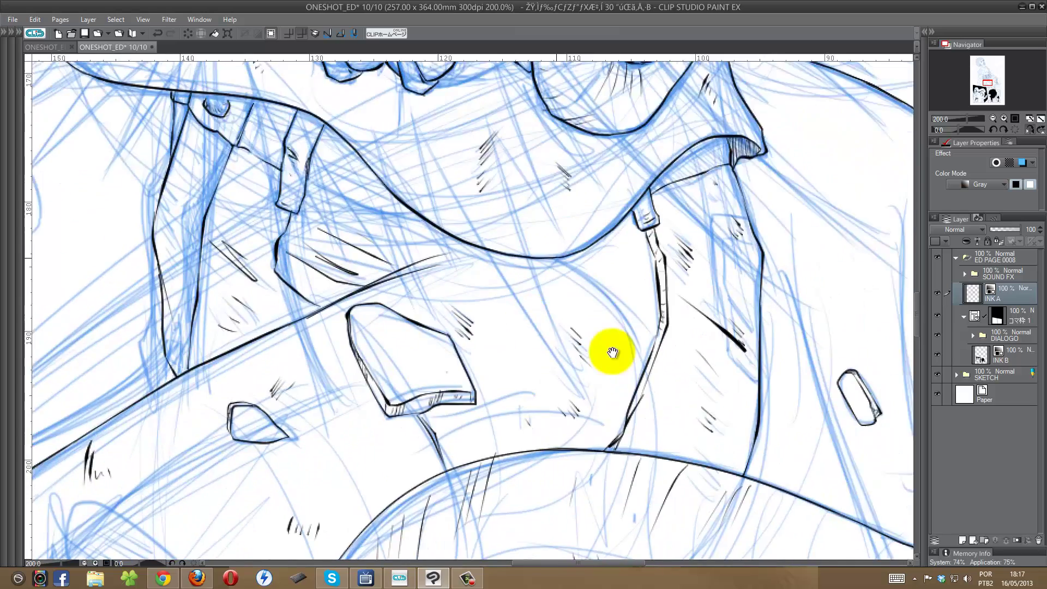
scroll(611, 327, "up", 2)
left_click_drag(312, 341, 304, 487)
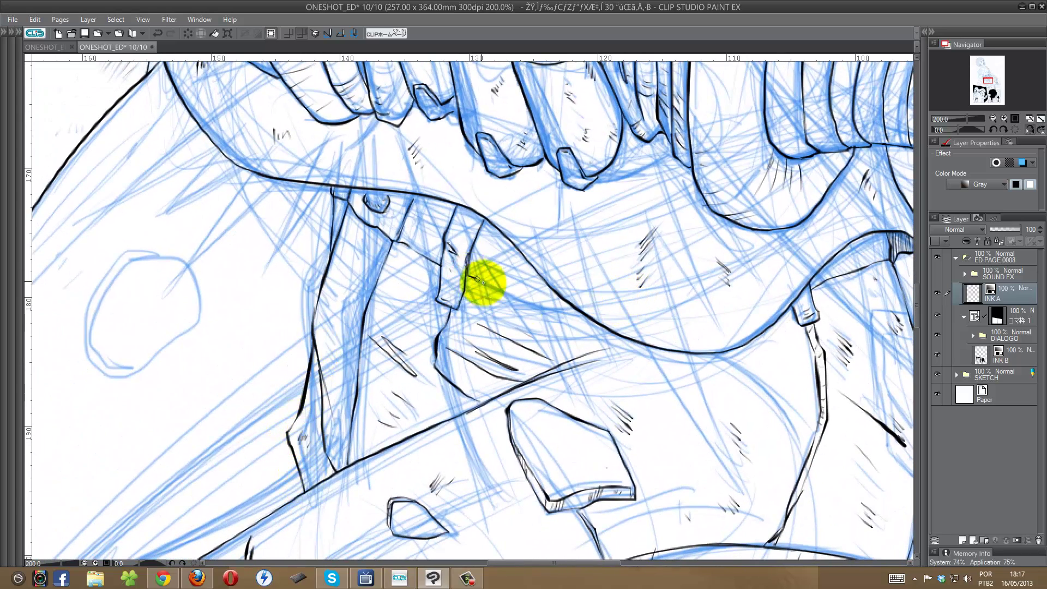
left_click_drag(476, 254, 543, 283)
left_click_drag(407, 213, 429, 222)
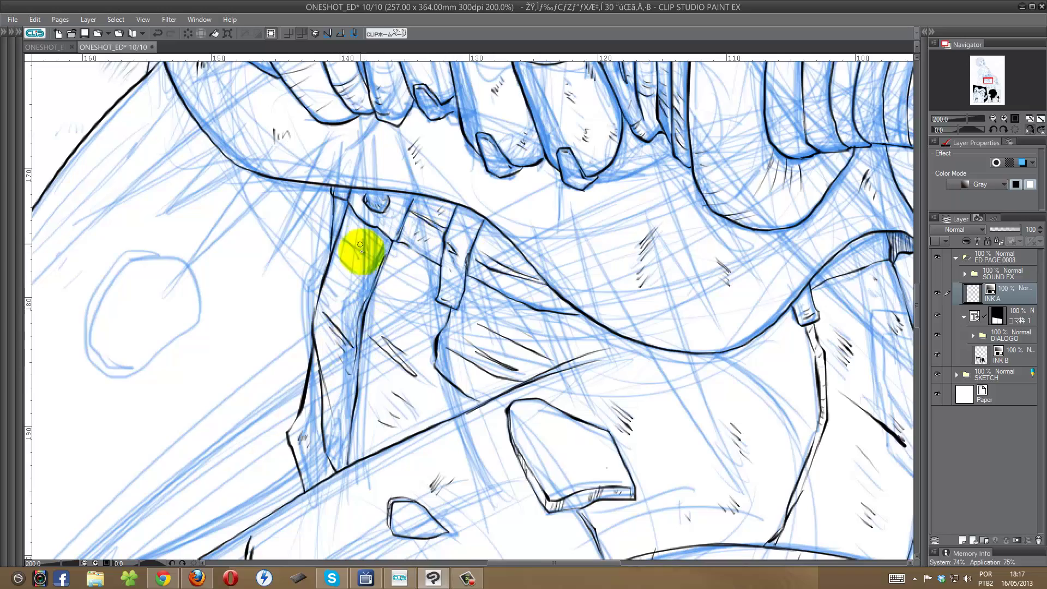
Outline the small floating rock in ink over the sketch.
scroll(467, 350, "down", 6)
scroll(514, 152, "down", 6)
scroll(457, 406, "up", 5)
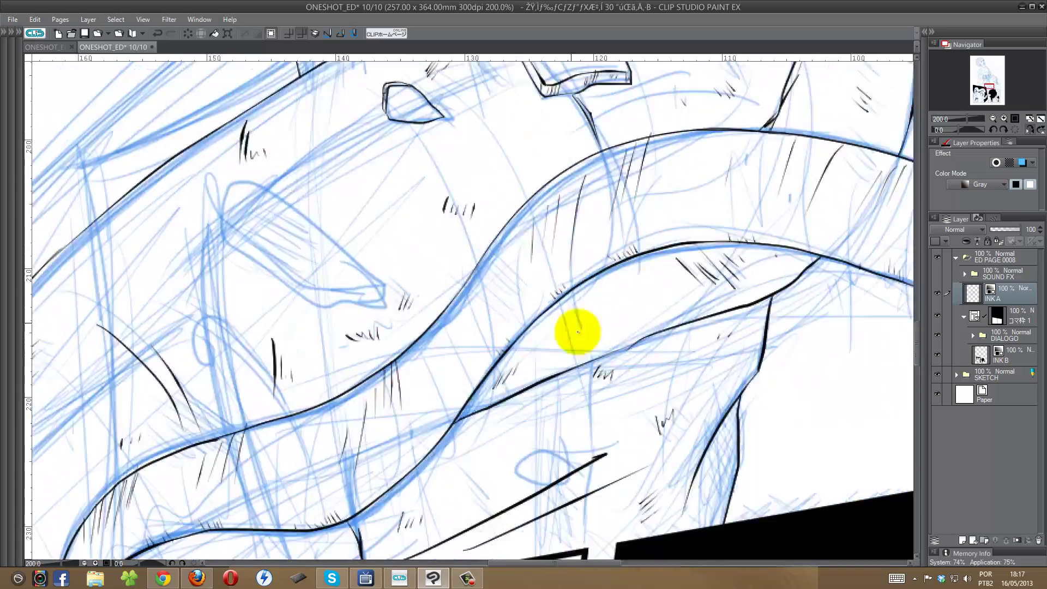
scroll(573, 332, "up", 5)
scroll(561, 350, "up", 5)
scroll(514, 308, "up", 5)
left_click_drag(549, 217, 487, 312)
left_click_drag(476, 152, 500, 178)
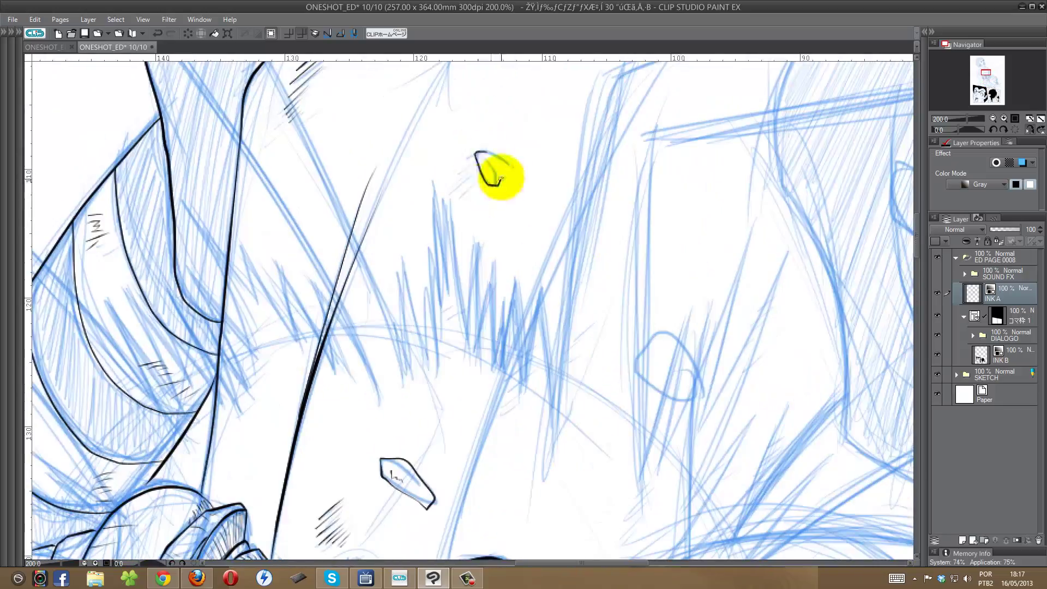
mouse_move(647, 338)
left_mouse_down()
mouse_move(674, 404)
mouse_move(655, 363)
left_mouse_up()
Ink the long curved lines and cloth outline by the fist, plus the eye-shaped hole.
scroll(718, 175, "down", 3)
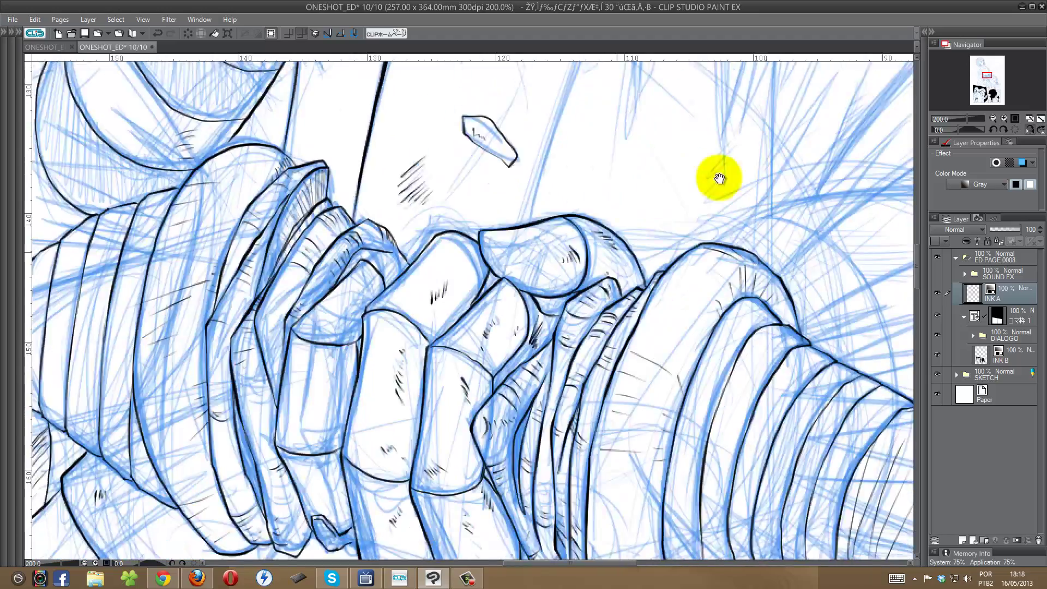
mouse_move(718, 175)
left_mouse_down()
mouse_move(519, 397)
mouse_move(503, 457)
left_mouse_up()
left_click_drag(491, 374, 715, 107)
mouse_move(610, 99)
left_mouse_down()
mouse_move(544, 293)
mouse_move(409, 226)
mouse_move(355, 460)
mouse_move(284, 355)
mouse_move(284, 287)
mouse_move(202, 409)
left_mouse_up()
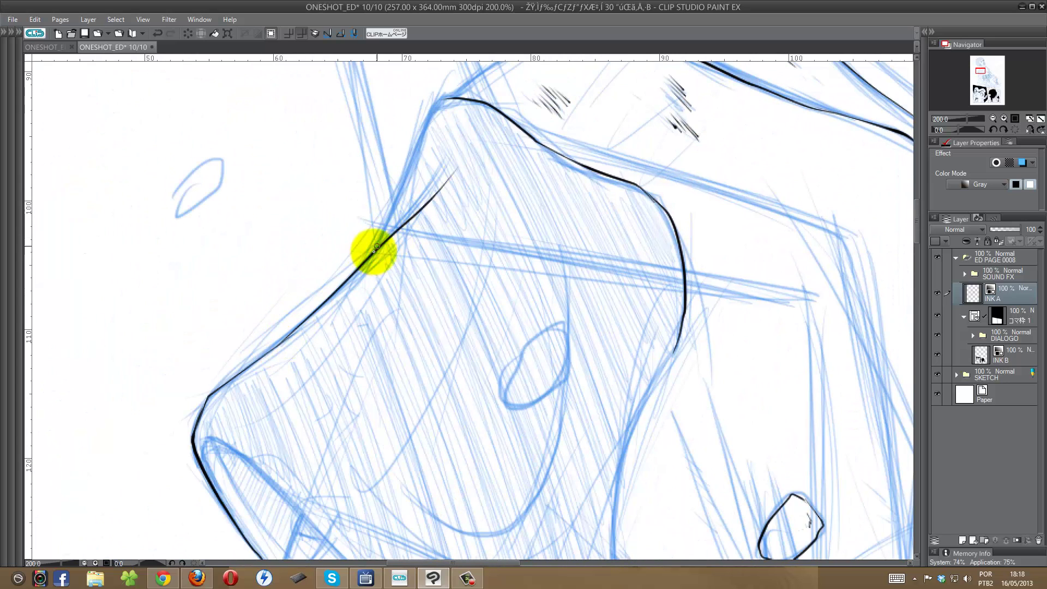
mouse_move(374, 246)
left_mouse_down()
mouse_move(451, 98)
mouse_move(394, 234)
left_mouse_up()
left_click_drag(394, 235, 556, 110)
scroll(557, 109, "down", 5)
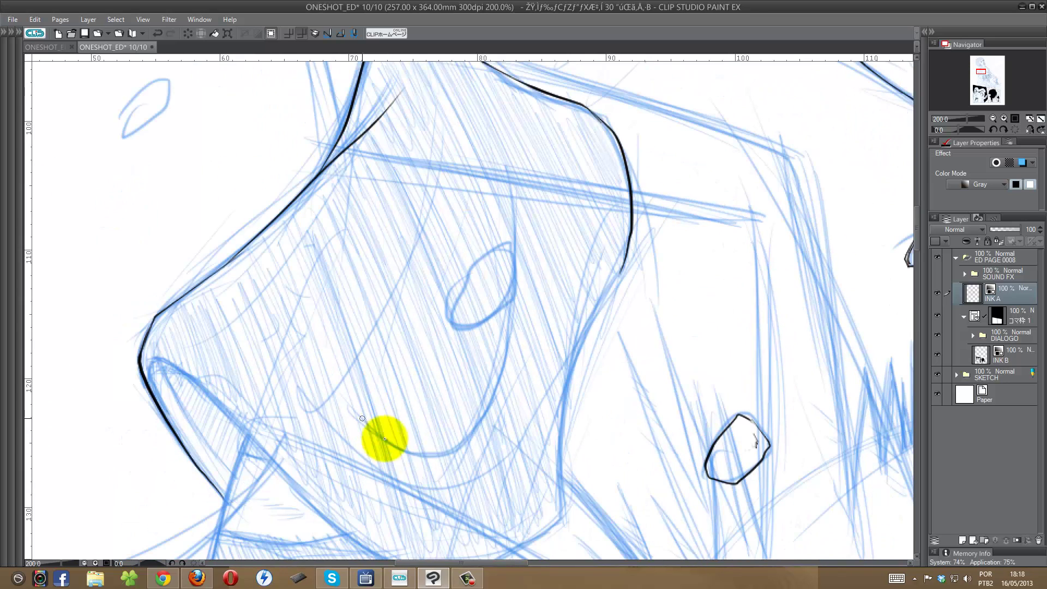
left_click_drag(381, 435, 515, 249)
mouse_move(507, 248)
left_mouse_down()
mouse_move(454, 325)
mouse_move(510, 295)
left_mouse_up()
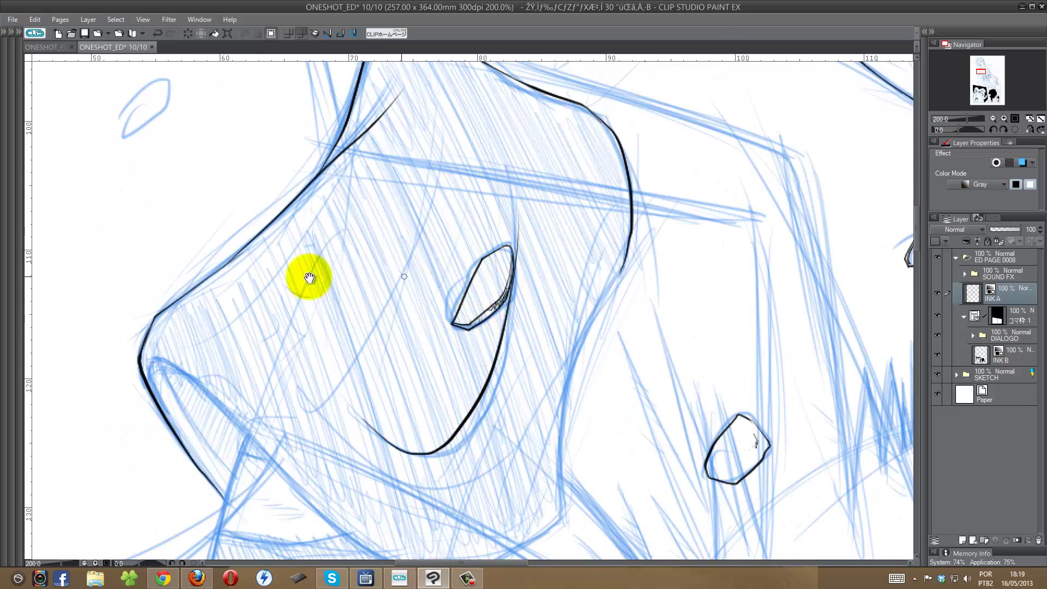
left_click_drag(309, 277, 394, 376)
left_click_drag(204, 213, 217, 233)
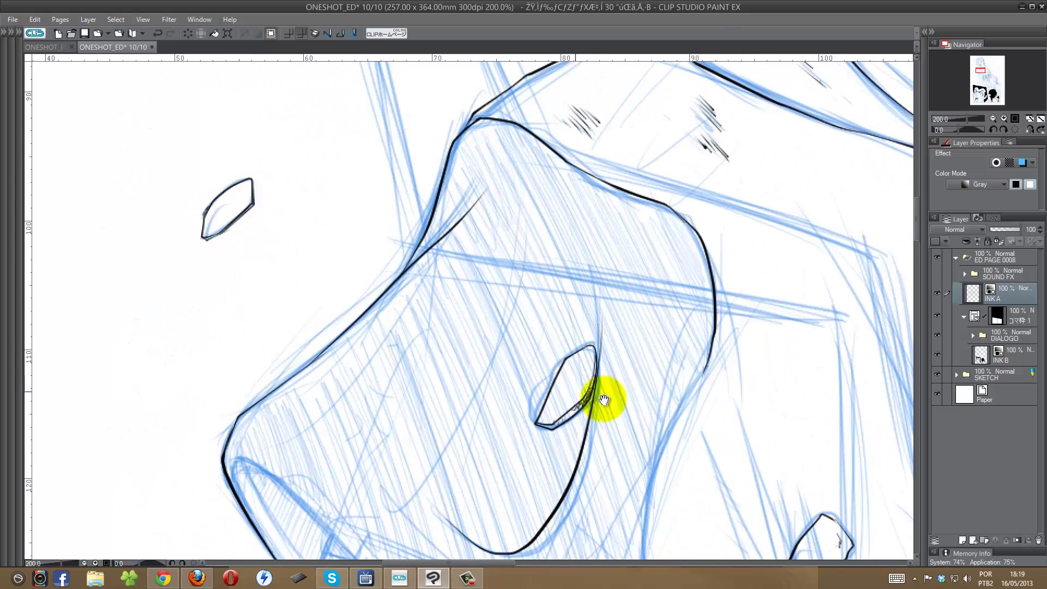
On a mirrored view, ink the outline up to the pointed tip and hatch it.
left_click_drag(604, 399, 501, 147)
key("h")
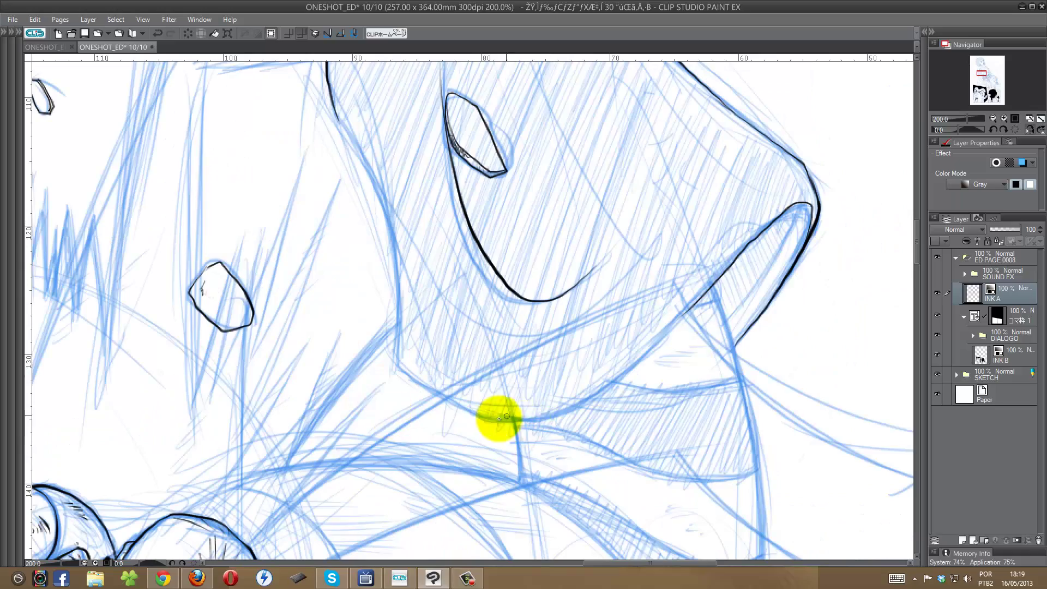
key("h")
mouse_move(534, 370)
left_mouse_down()
mouse_move(361, 472)
mouse_move(423, 229)
mouse_move(492, 327)
mouse_move(466, 227)
left_mouse_up()
key("h")
left_click_drag(215, 357, 496, 71)
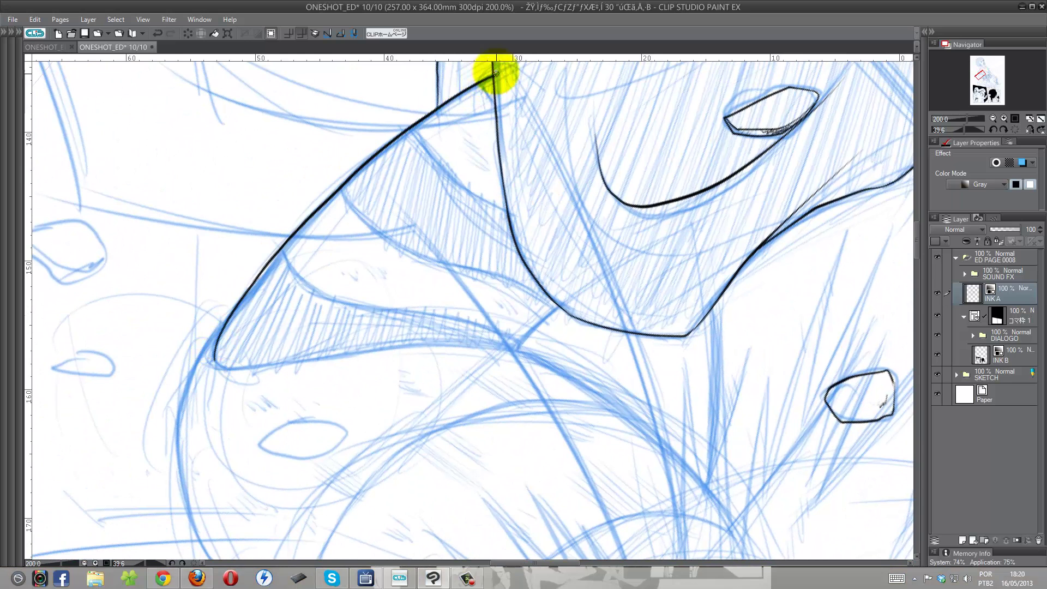
left_click_drag(508, 184, 532, 266)
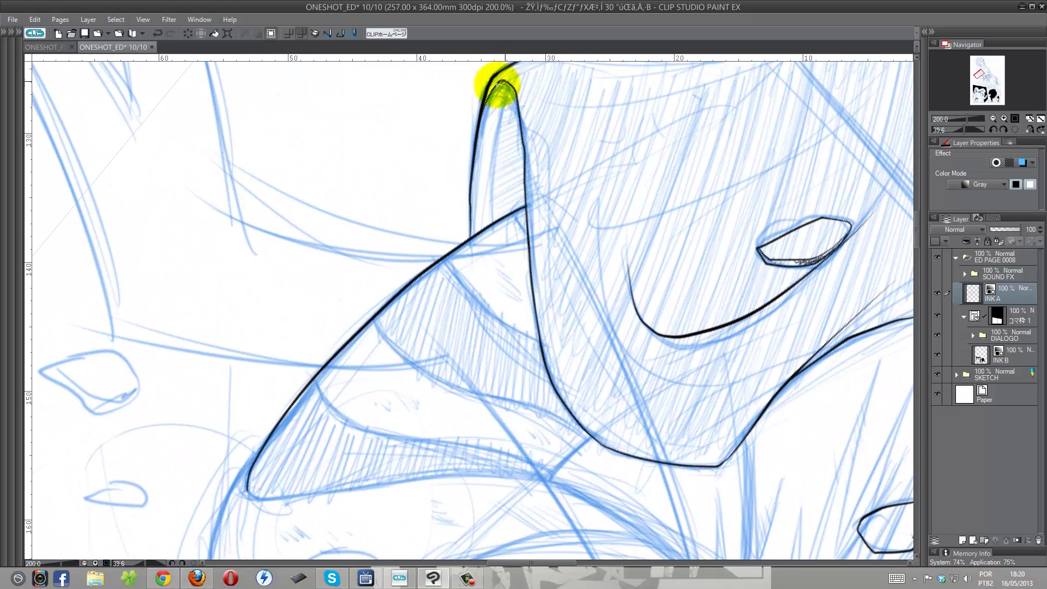
left_click_drag(500, 104, 481, 116)
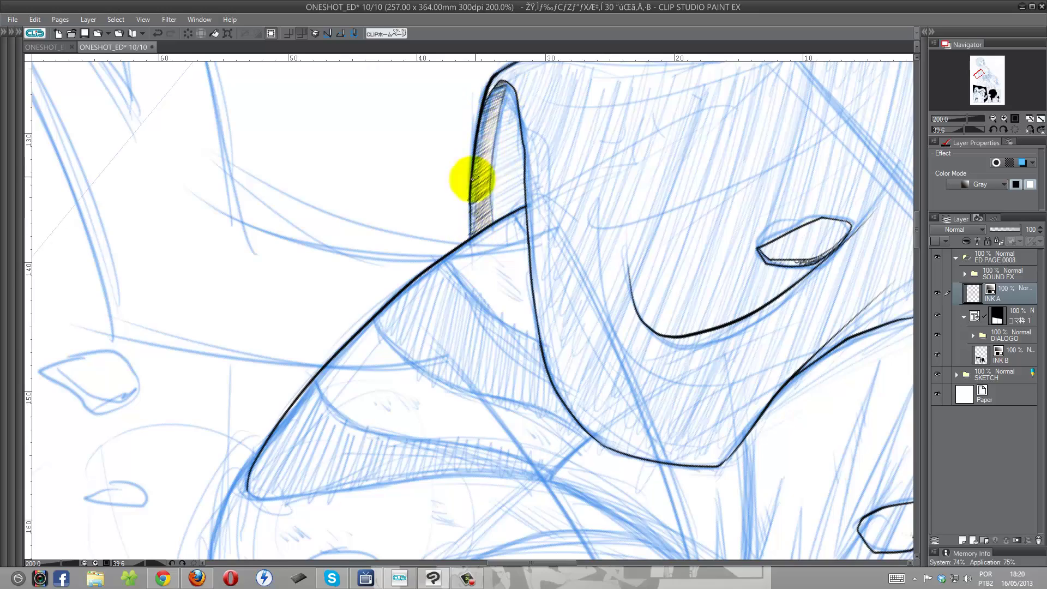
left_click_drag(500, 207, 382, 163)
mouse_move(300, 187)
left_mouse_down()
mouse_move(339, 362)
mouse_move(264, 426)
left_mouse_up()
left_click_drag(467, 234, 370, 248)
Ink the long curve sweeping up past the fist and save the page.
scroll(370, 249, "down", 2)
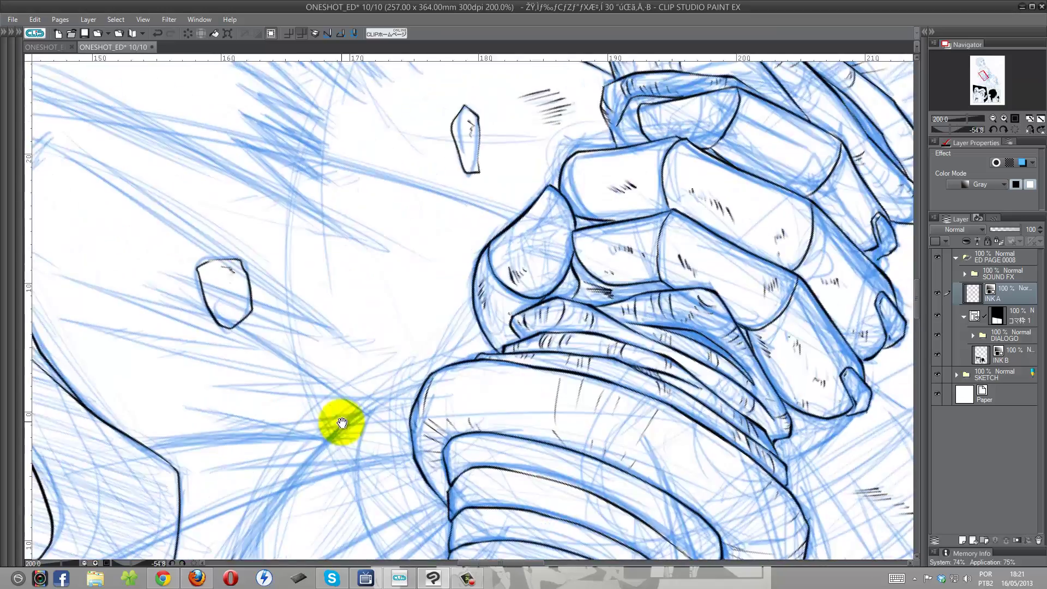
left_click_drag(339, 420, 421, 187)
left_click_drag(352, 311, 454, 156)
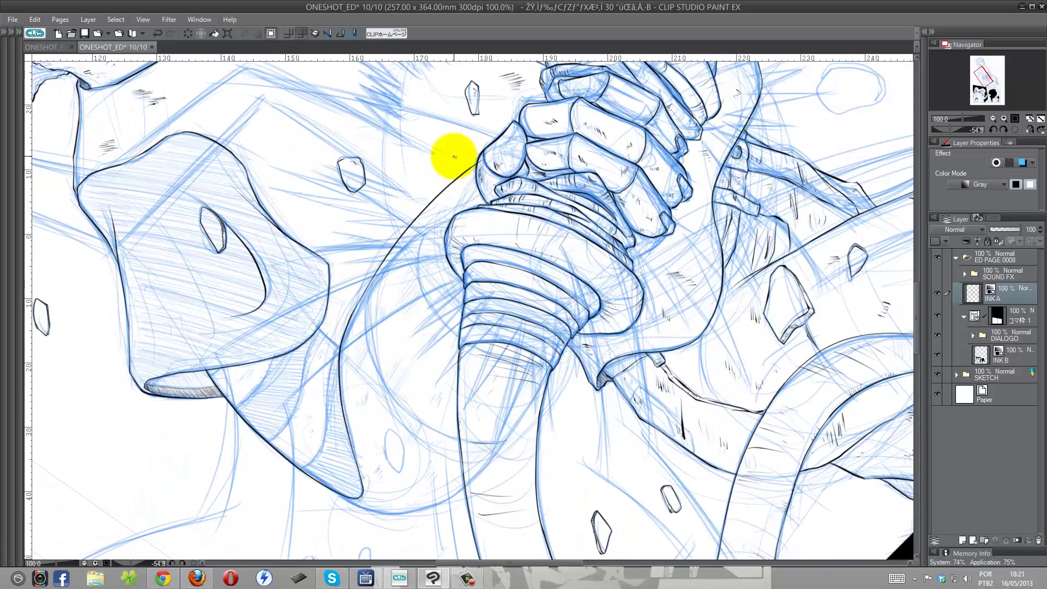
scroll(480, 357, "up", 1)
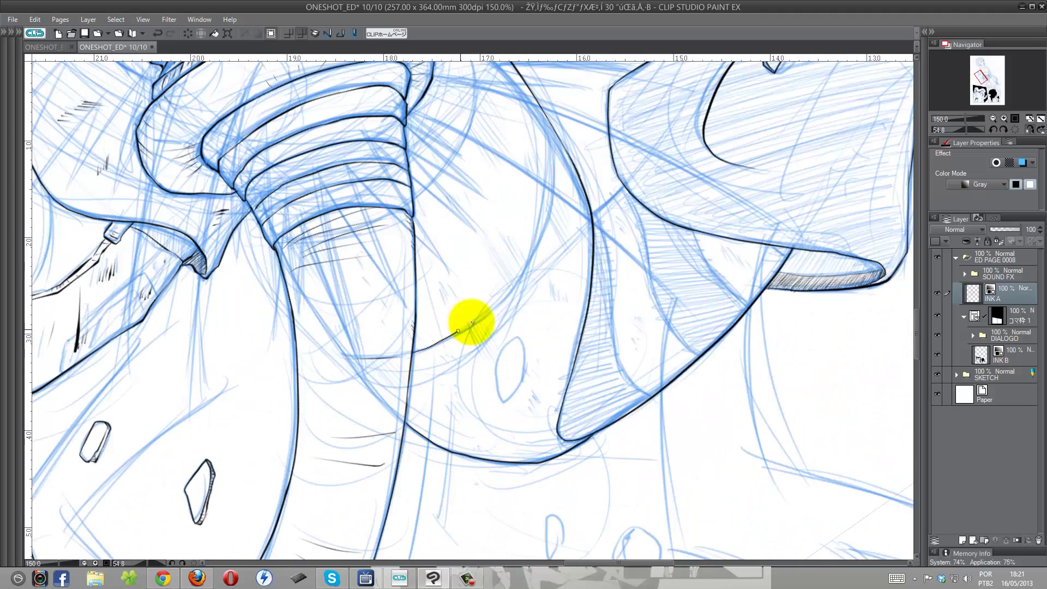
left_click_drag(471, 323, 526, 255)
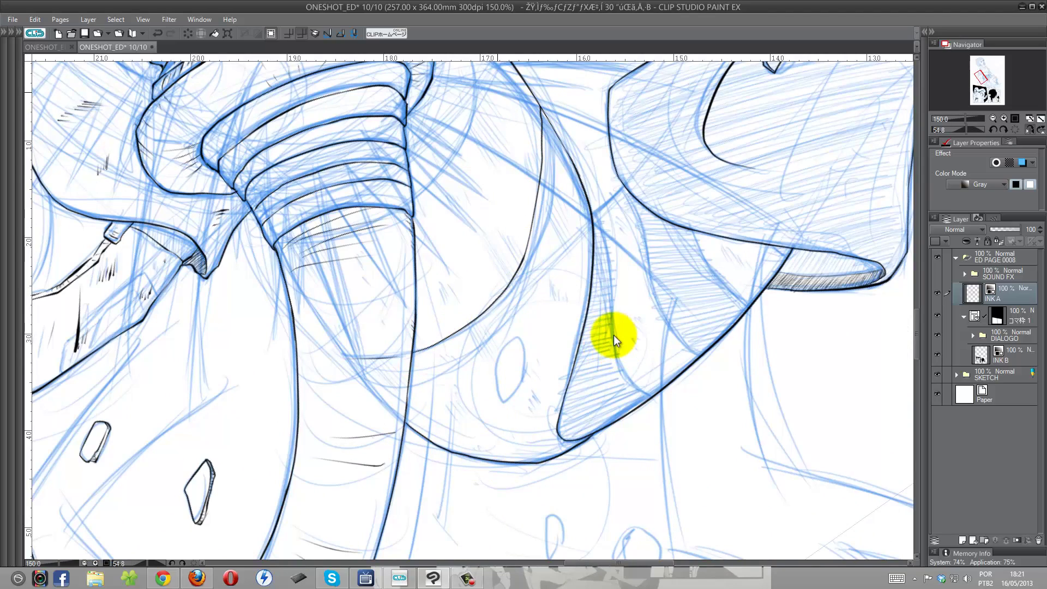
key("ctrl+s")
Ink a leaf-shaped debris piece and curved cloth fold lines with short hatching.
mouse_move(491, 250)
left_mouse_down()
mouse_move(435, 282)
mouse_move(456, 433)
mouse_move(477, 254)
left_mouse_up()
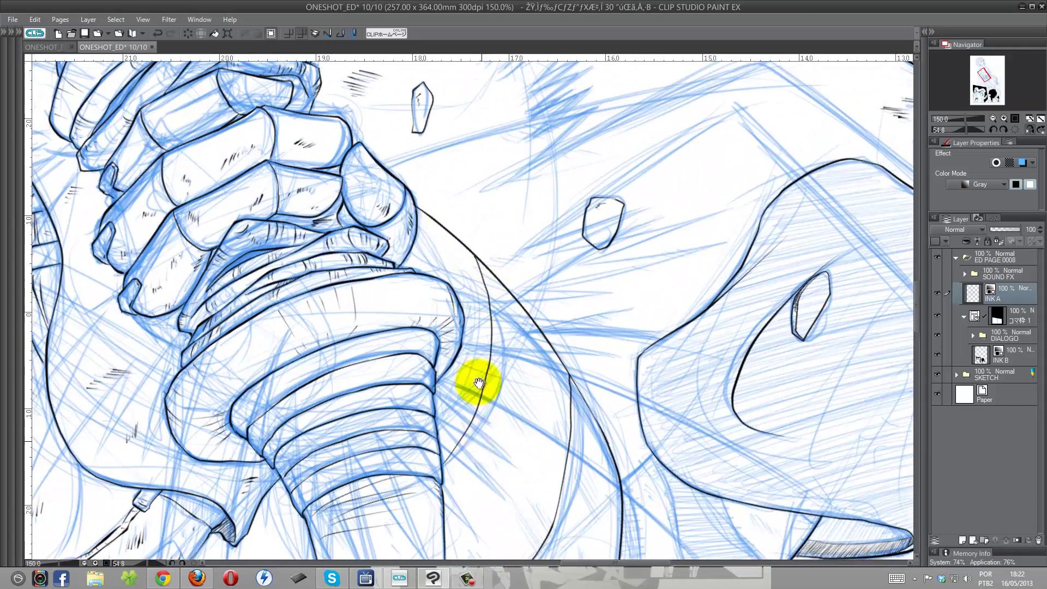
left_click_drag(478, 383, 447, 169)
left_click_drag(492, 440, 514, 391)
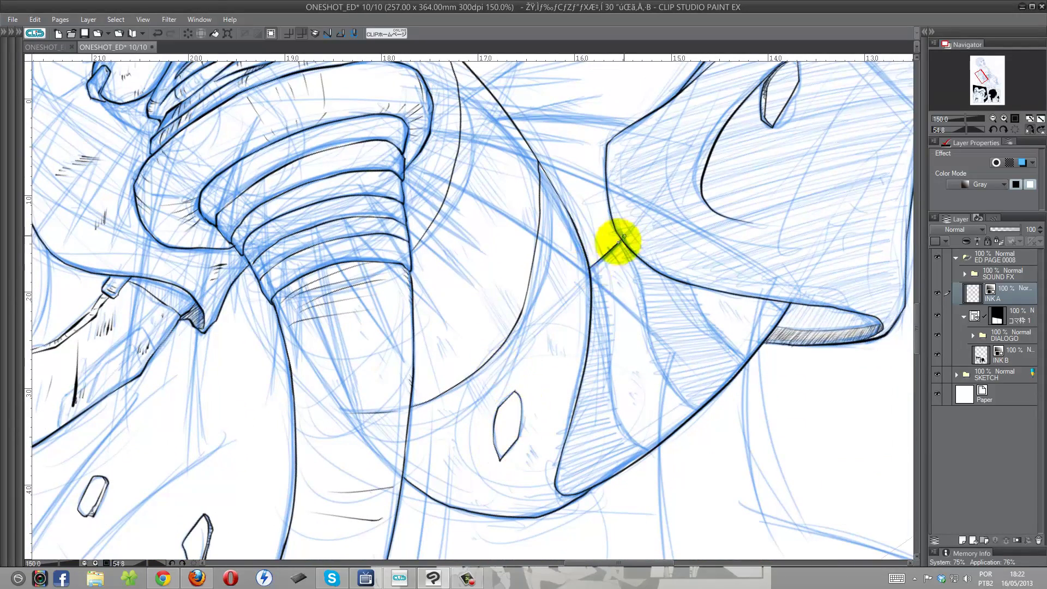
left_click_drag(594, 267, 627, 432)
left_click_drag(662, 270, 517, 257)
left_click_drag(475, 230, 501, 318)
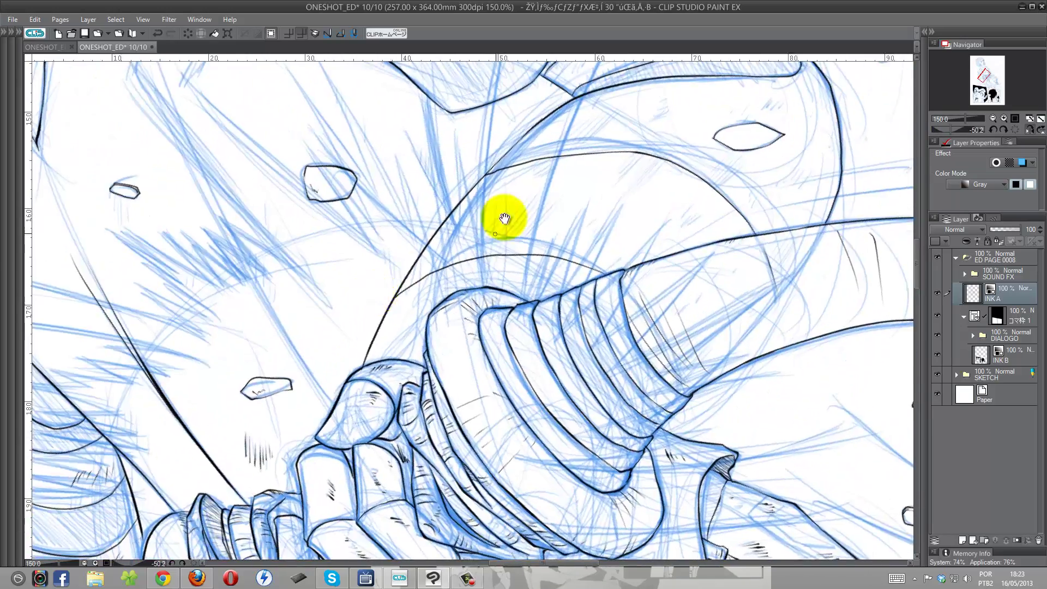
left_click_drag(469, 347, 464, 224)
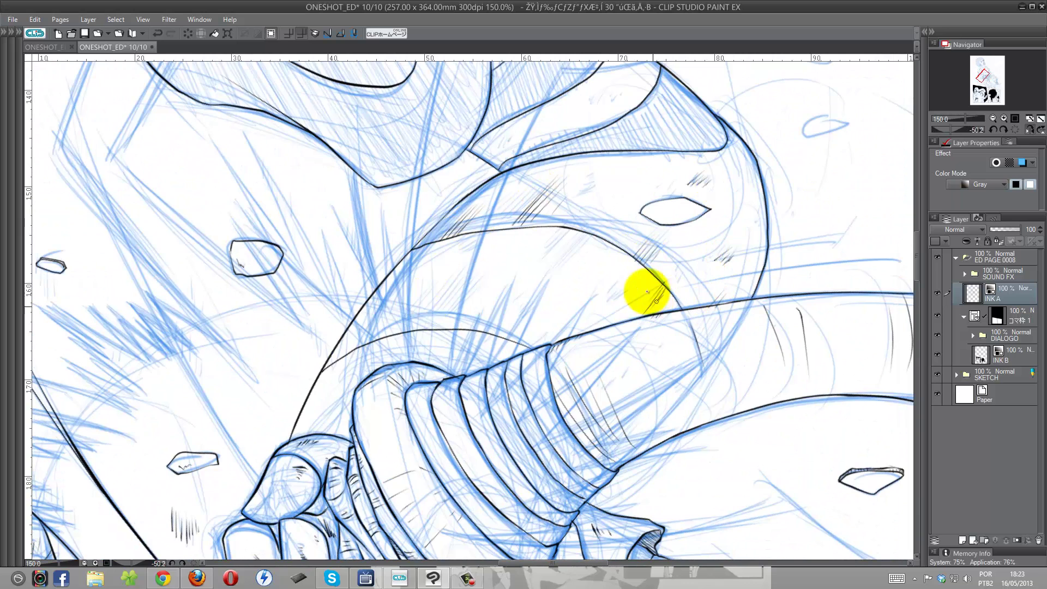
mouse_move(456, 273)
left_mouse_down()
mouse_move(434, 302)
mouse_move(357, 338)
left_mouse_up()
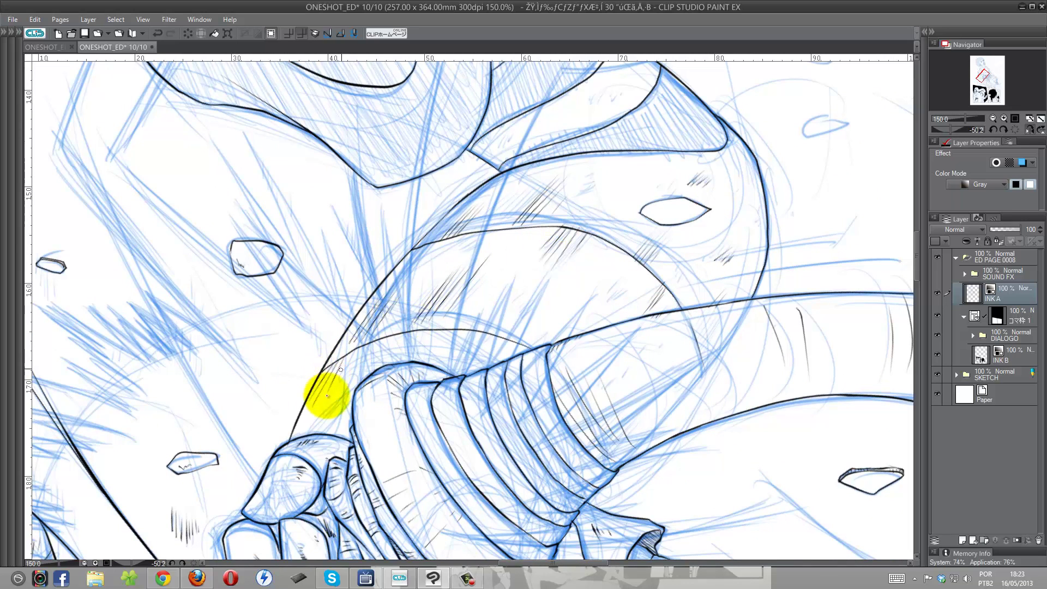
Outline the small debris shapes above the arm.
left_click_drag(821, 120, 752, 240)
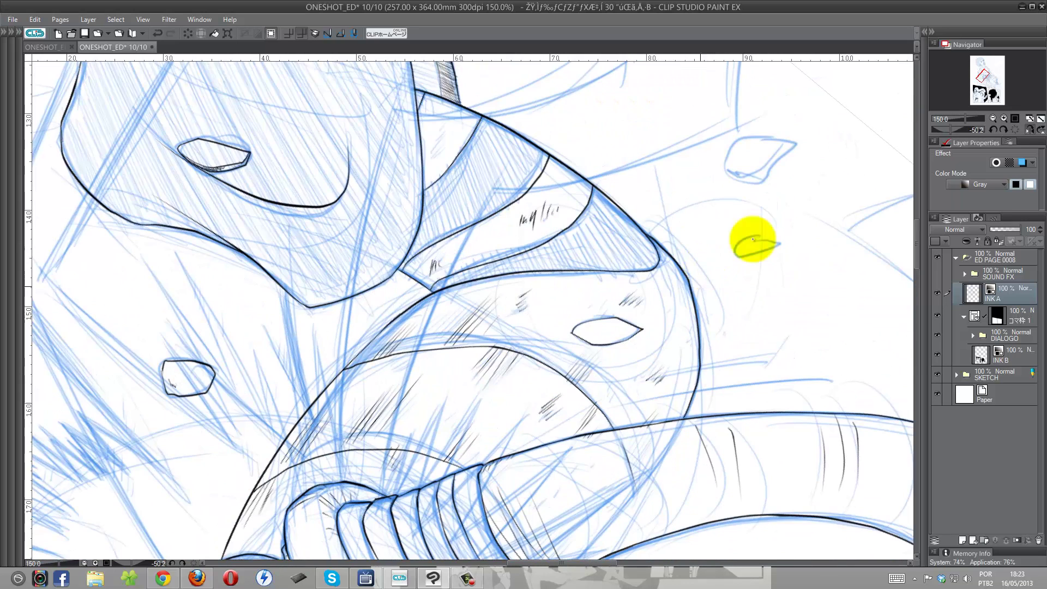
left_click_drag(739, 138, 795, 146)
left_click_drag(739, 176, 794, 142)
left_click_drag(761, 236, 735, 249)
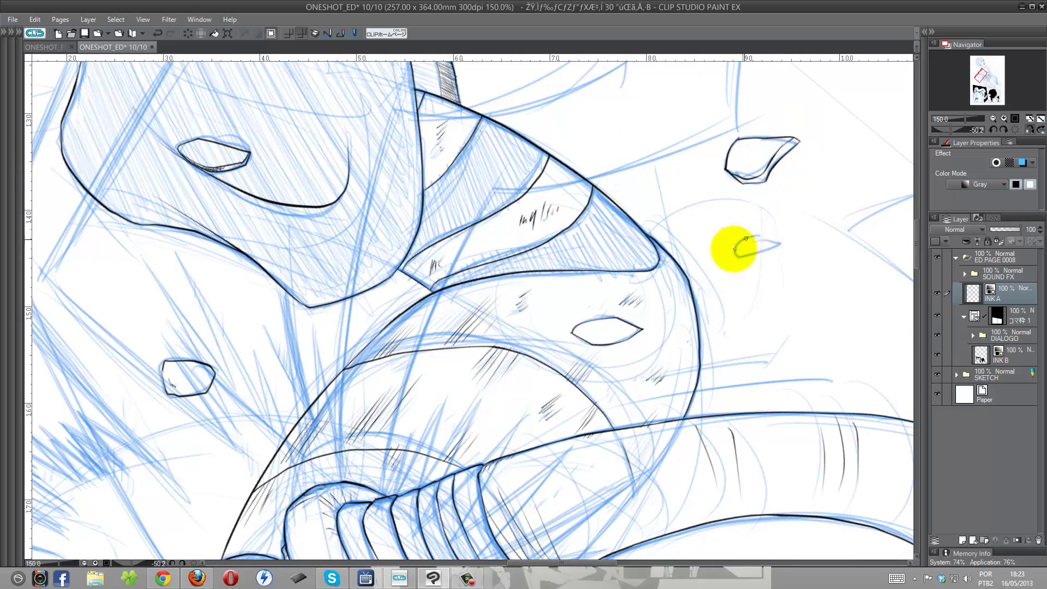
mouse_move(784, 146)
left_mouse_down()
mouse_move(440, 262)
mouse_move(491, 264)
mouse_move(484, 332)
mouse_move(487, 161)
left_mouse_up()
scroll(315, 140, "down", 2)
scroll(315, 139, "down", 2)
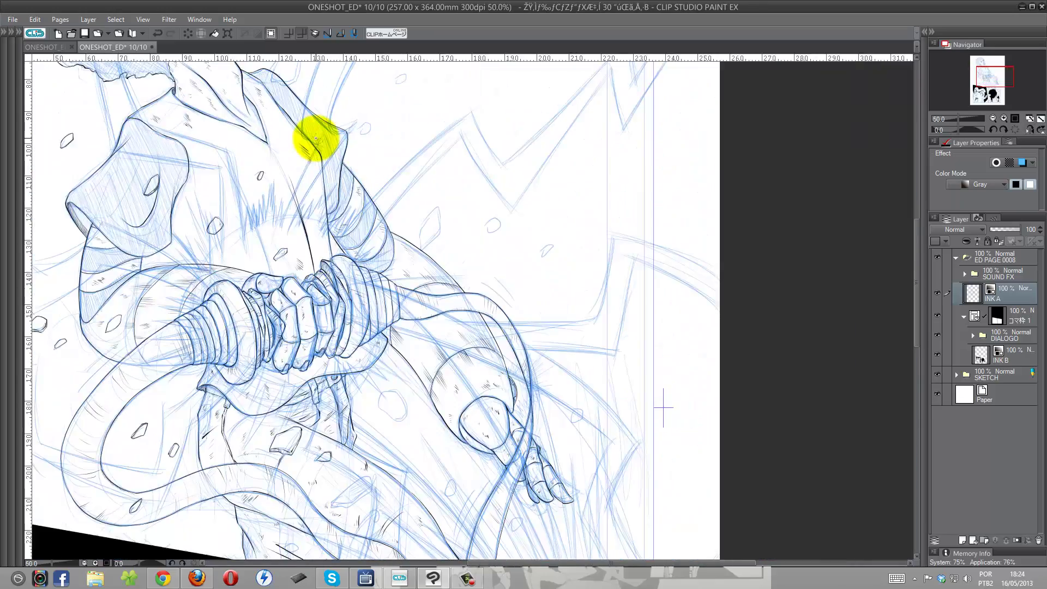
left_click_drag(438, 321, 678, 458)
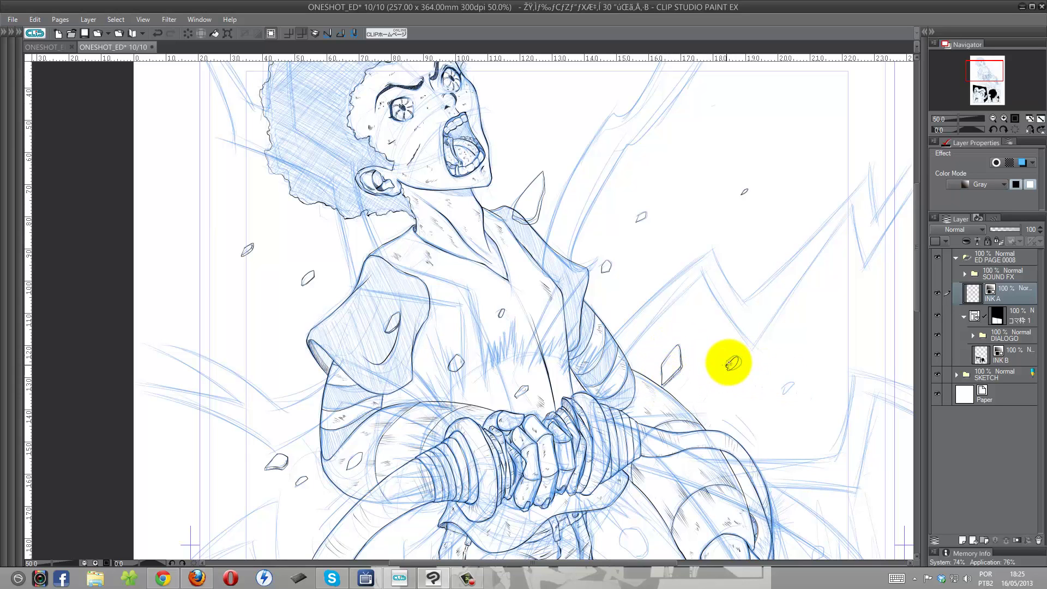
mouse_move(515, 427)
left_mouse_down()
mouse_move(677, 311)
mouse_move(590, 231)
left_mouse_up()
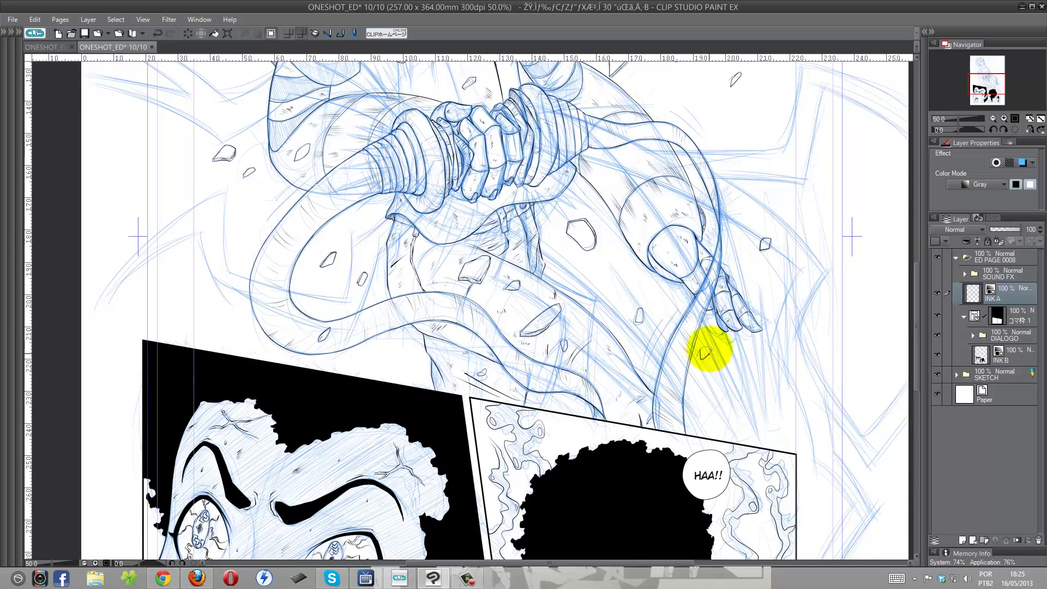
mouse_move(706, 352)
left_mouse_down()
mouse_move(568, 391)
mouse_move(444, 303)
mouse_move(467, 257)
mouse_move(522, 341)
mouse_move(511, 401)
left_mouse_up()
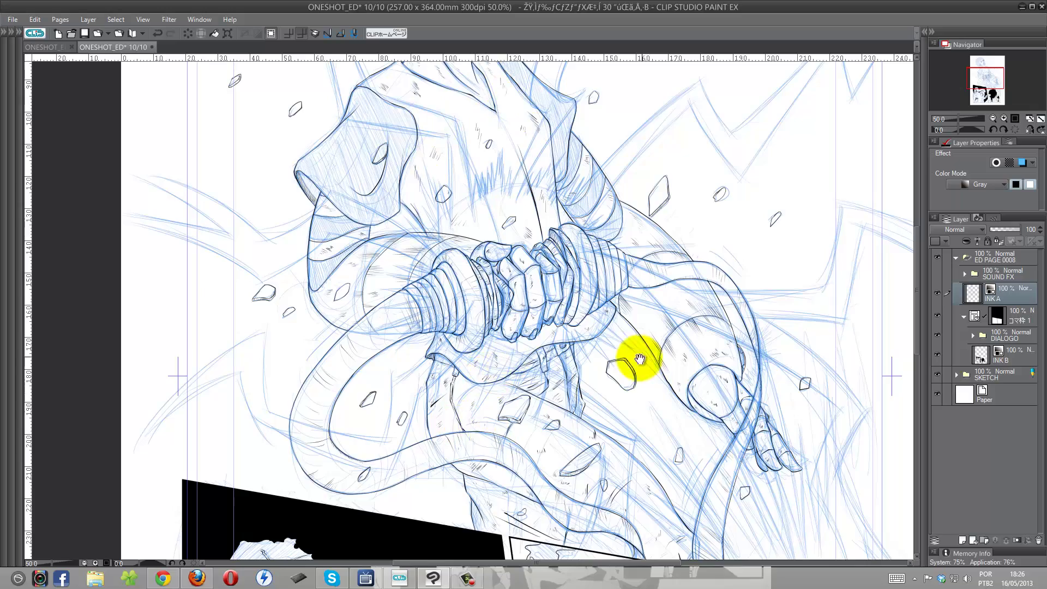
mouse_move(640, 359)
left_mouse_down()
mouse_move(538, 363)
mouse_move(583, 442)
left_mouse_up()
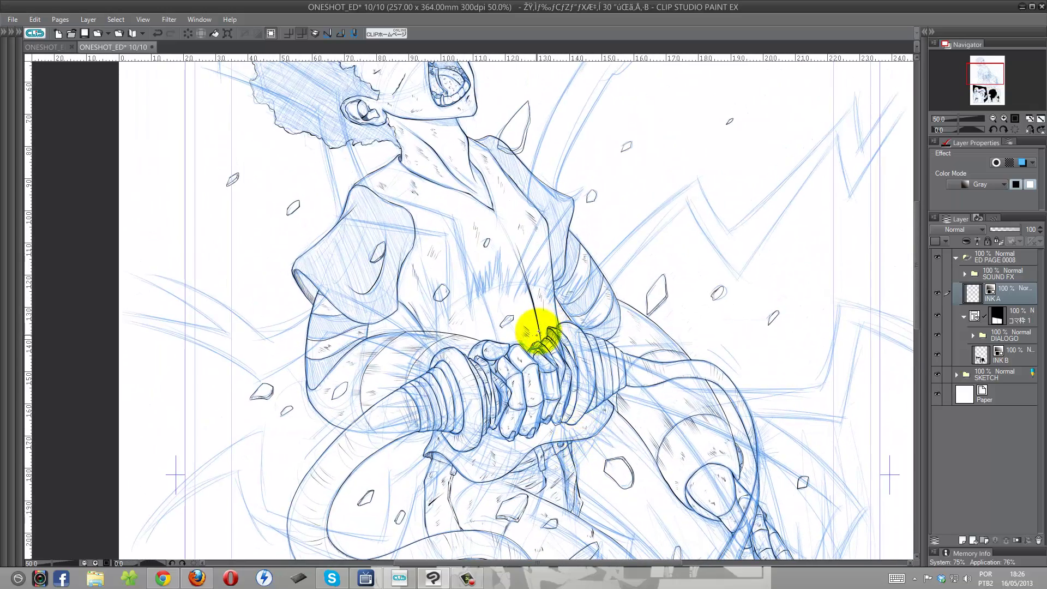
Show the palettes, save the page, and ink a Figure Curve line atop the lightning bolt.
key("Tab")
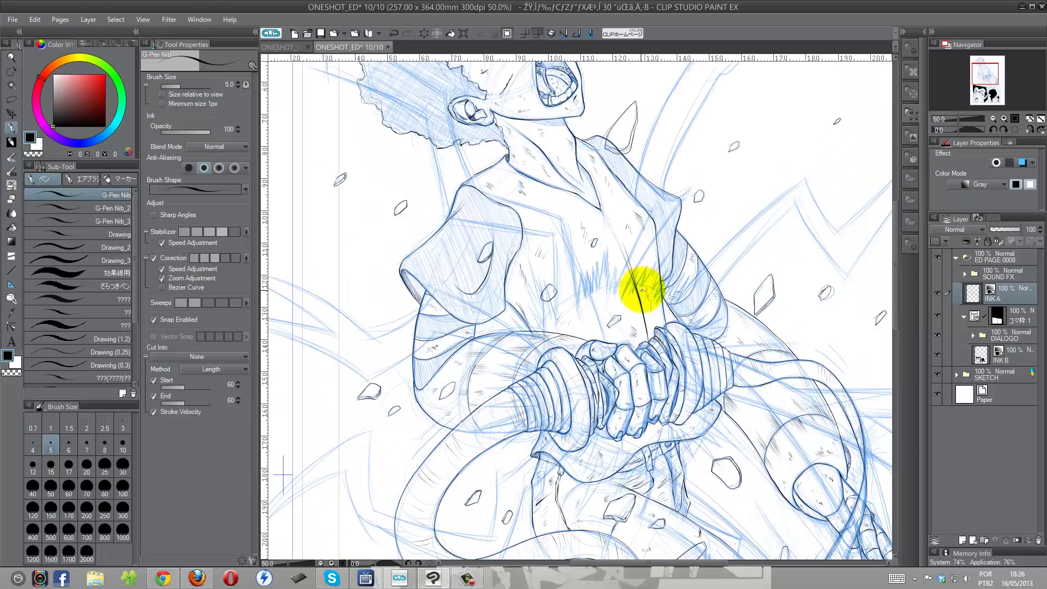
key("ctrl+s")
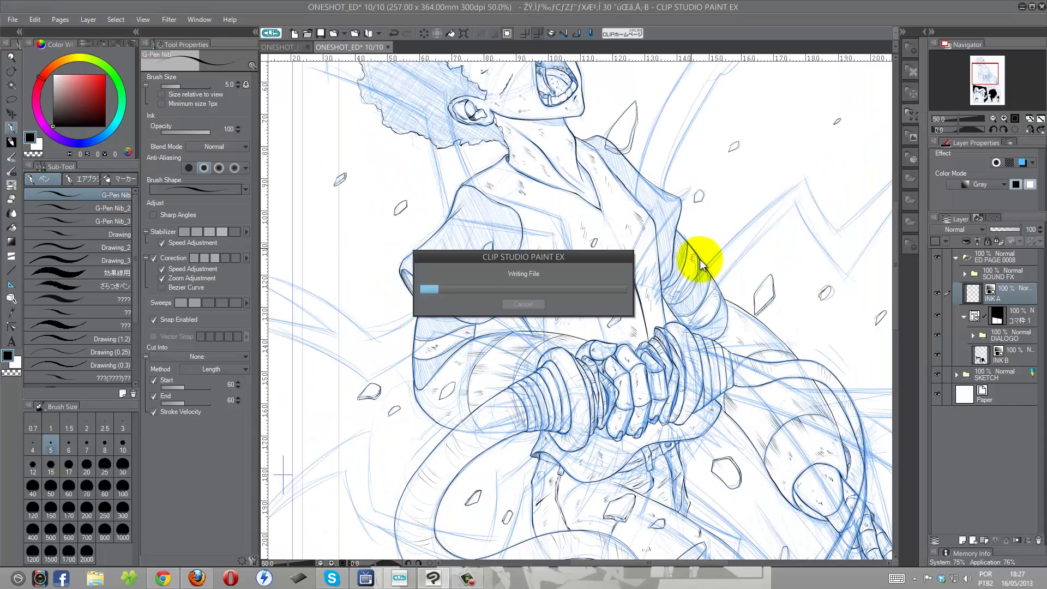
left_click(10, 269)
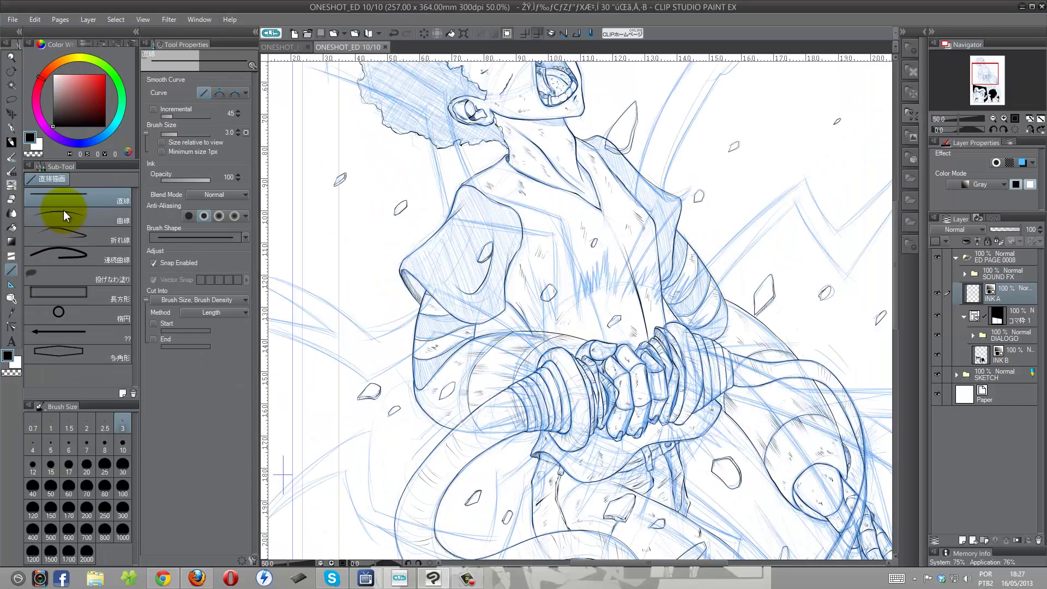
left_click(63, 213)
mouse_move(640, 268)
left_mouse_down()
mouse_move(551, 353)
mouse_move(615, 138)
mouse_move(515, 262)
mouse_move(582, 158)
left_mouse_up()
left_click_drag(563, 99, 579, 161)
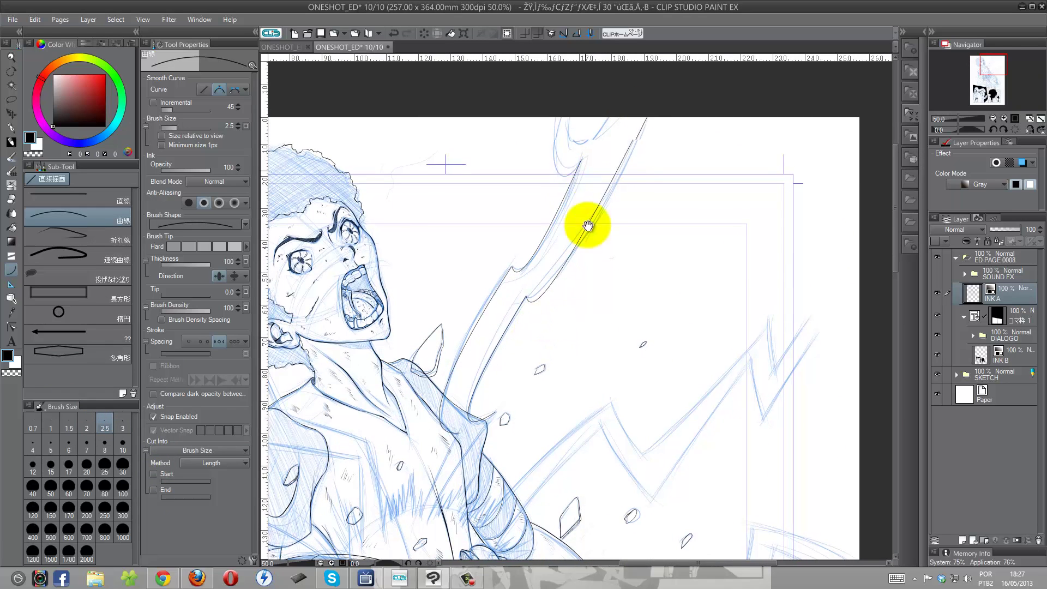
Ink a straight black line along the lightning bolt and start a new raster layer.
scroll(589, 227, "up", 2)
scroll(615, 159, "down", 3)
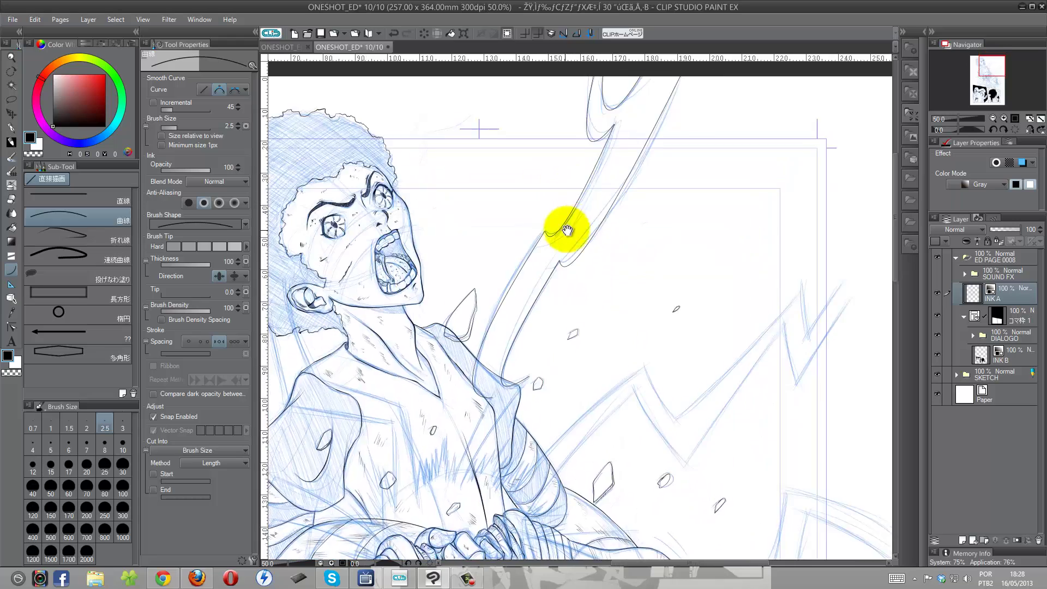
scroll(566, 227, "down", 5)
left_click_drag(531, 283, 600, 174)
scroll(561, 160, "up", 2)
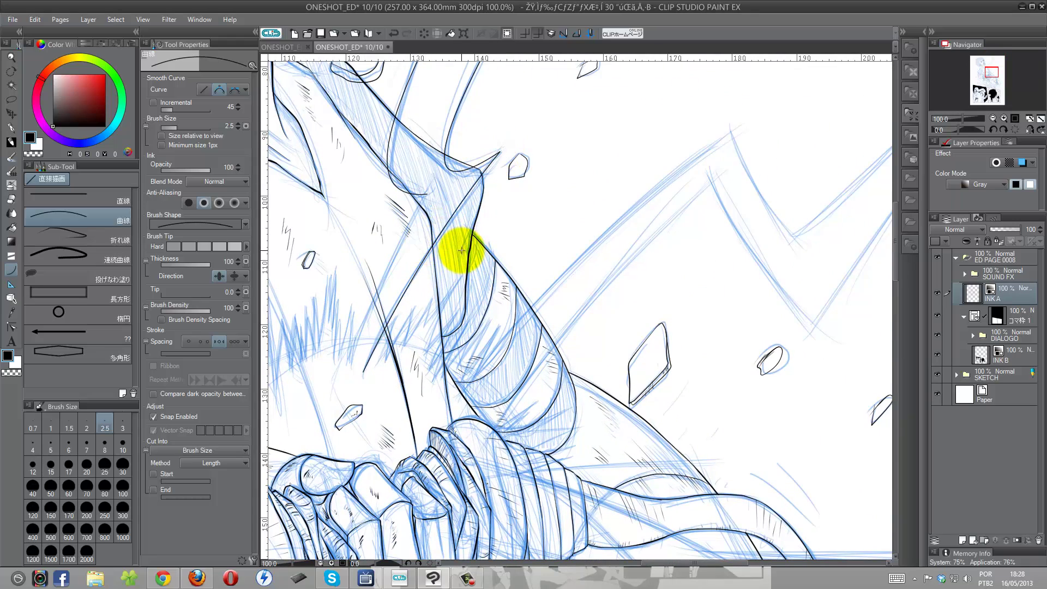
key("ctrl+shift+n")
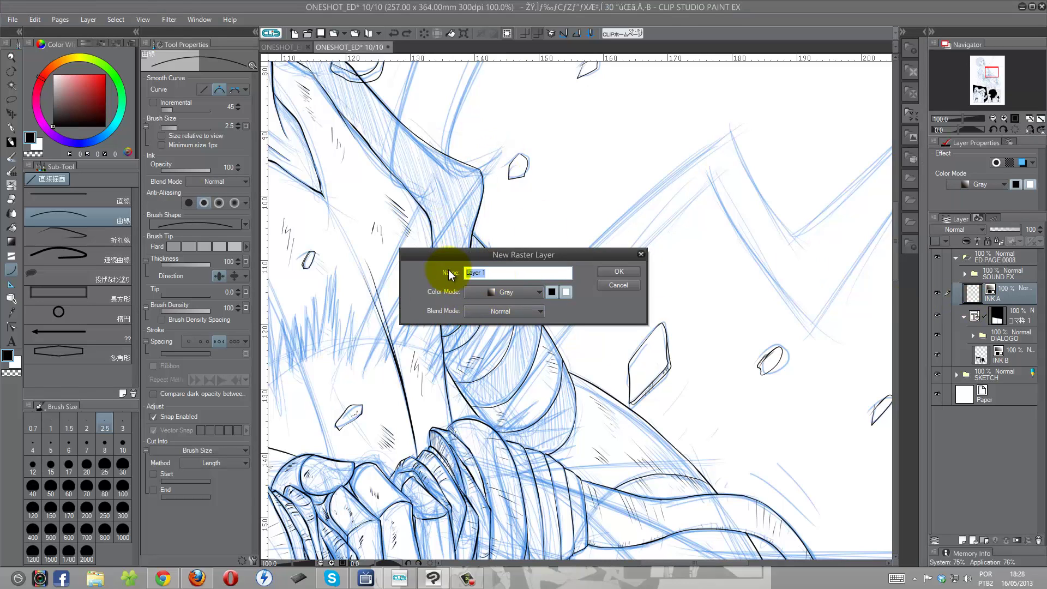
Create the new INK A2 layer and ink a hooked curve along the bolt's edge.
left_click(623, 276)
mouse_move(444, 433)
left_mouse_down()
mouse_move(528, 265)
mouse_move(468, 456)
left_mouse_up()
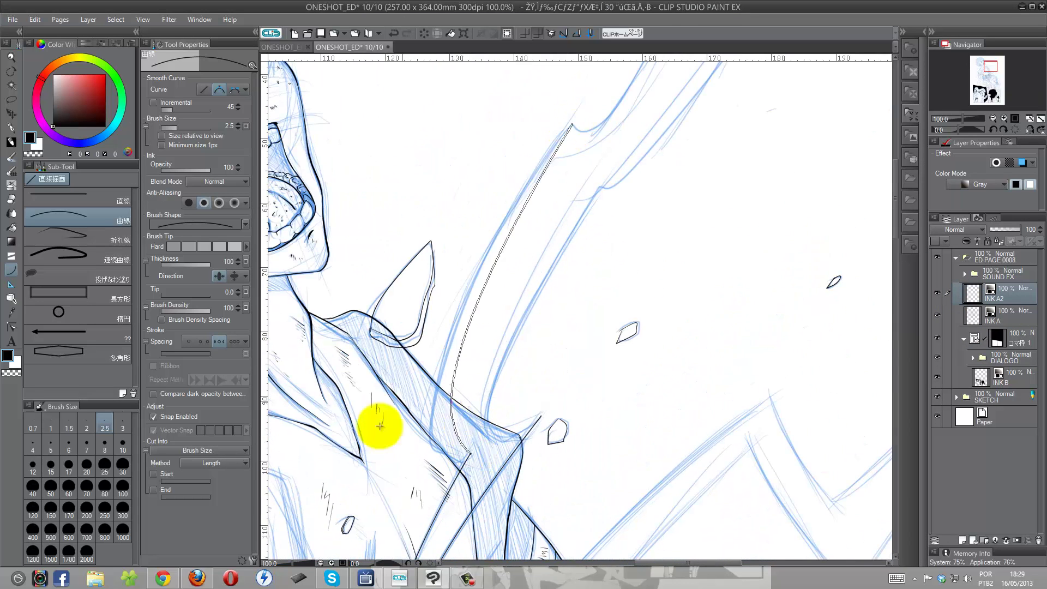
scroll(429, 481, "up", 5)
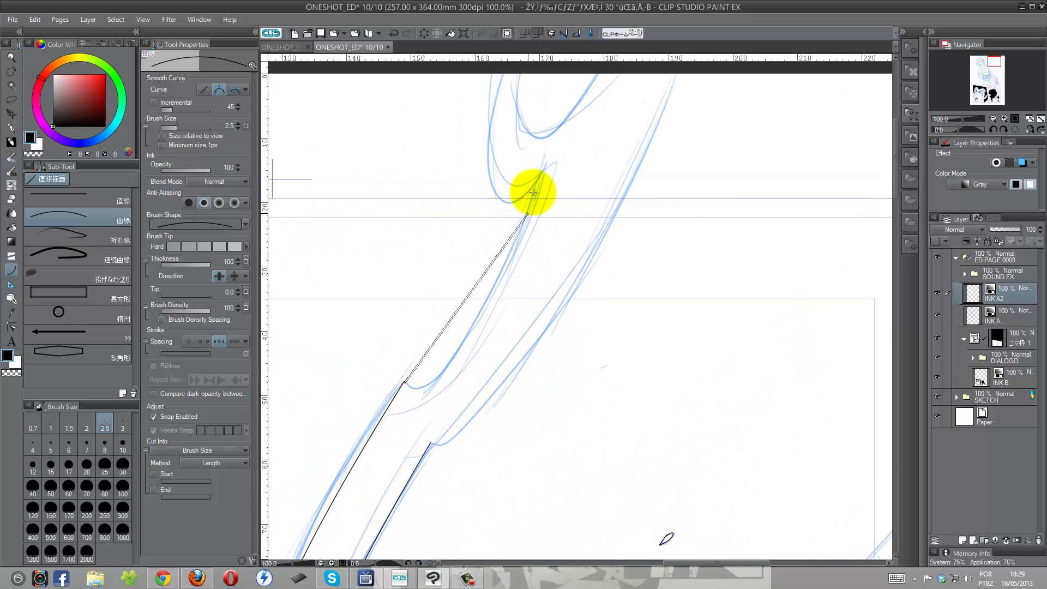
left_click(404, 380)
left_click_drag(404, 380, 545, 170)
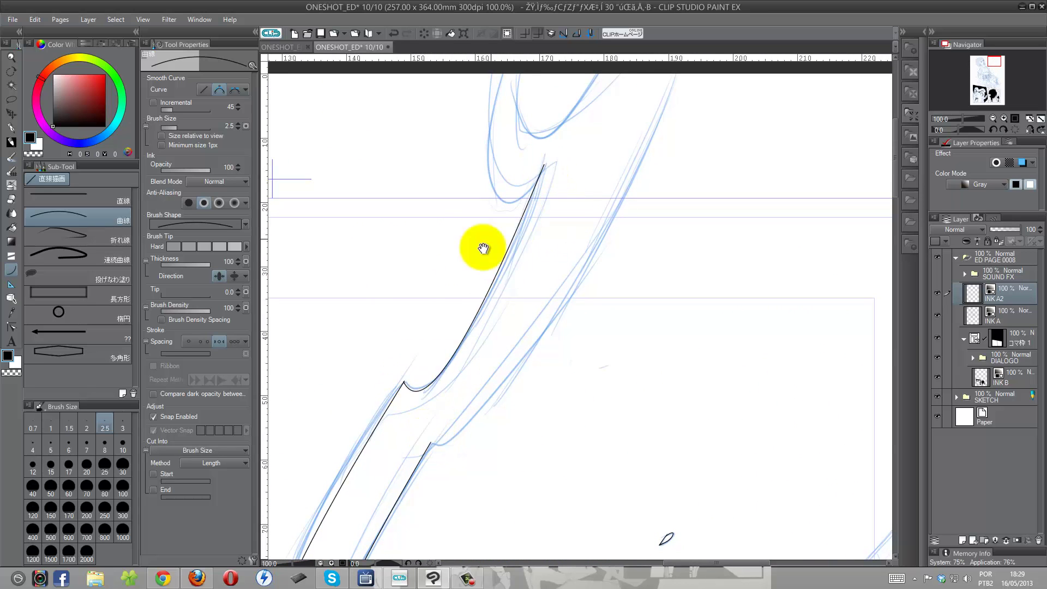
scroll(499, 256, "up", 5)
left_click(456, 361)
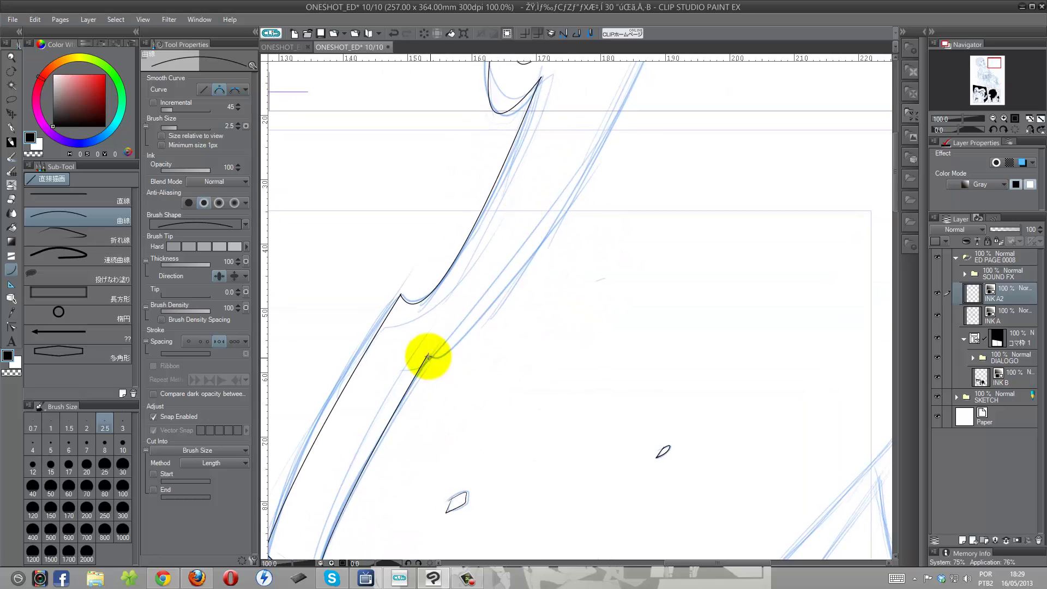
Trace the blue zigzag sketch lines of the lightning bolt with ink curves.
left_click_drag(673, 117, 498, 562)
scroll(440, 562, "down", 2)
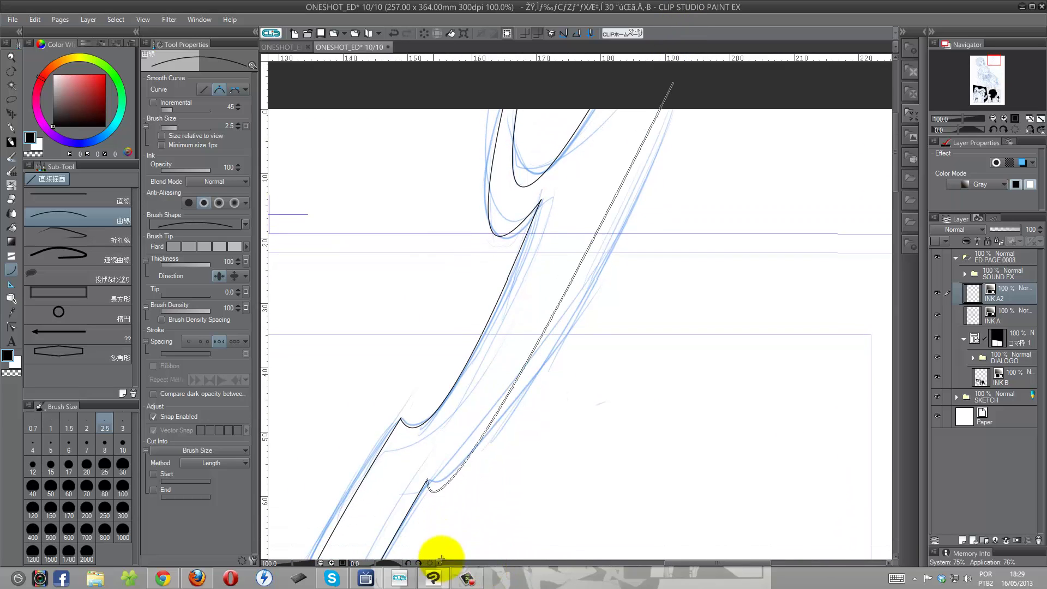
scroll(491, 491, "down", 10)
left_click_drag(372, 438, 638, 183)
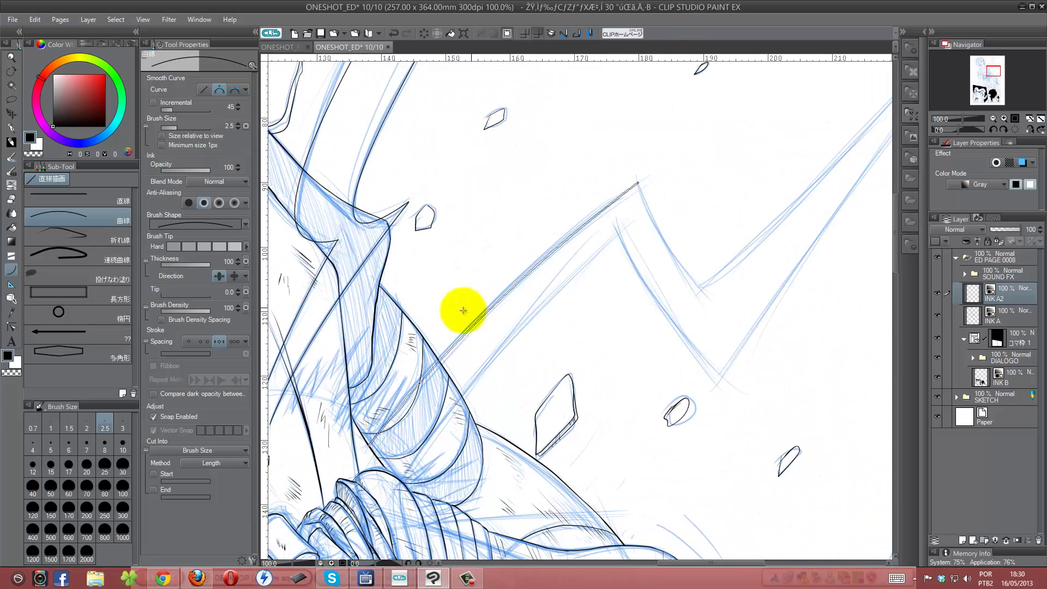
left_click(468, 304)
left_click_drag(402, 474, 615, 229)
left_click_drag(485, 300, 322, 398)
mouse_move(476, 279)
left_mouse_down()
mouse_move(539, 386)
mouse_move(791, 115)
left_mouse_up()
left_click(556, 482)
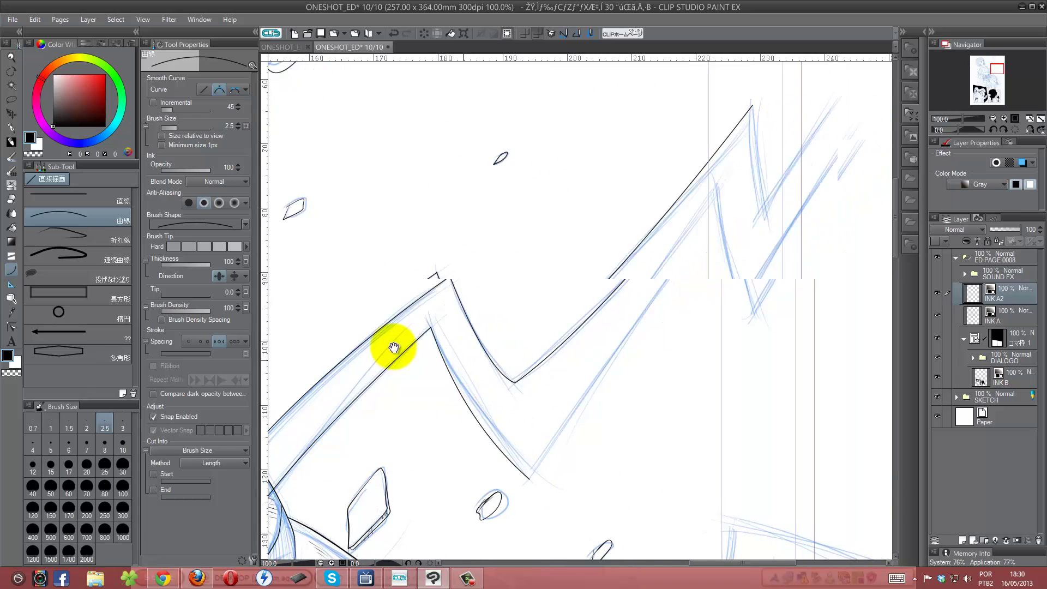
Finish the zigzag's valley vertex and ink long curved lines beside the neck.
scroll(594, 183, "right", 5)
left_click_drag(523, 233, 387, 364)
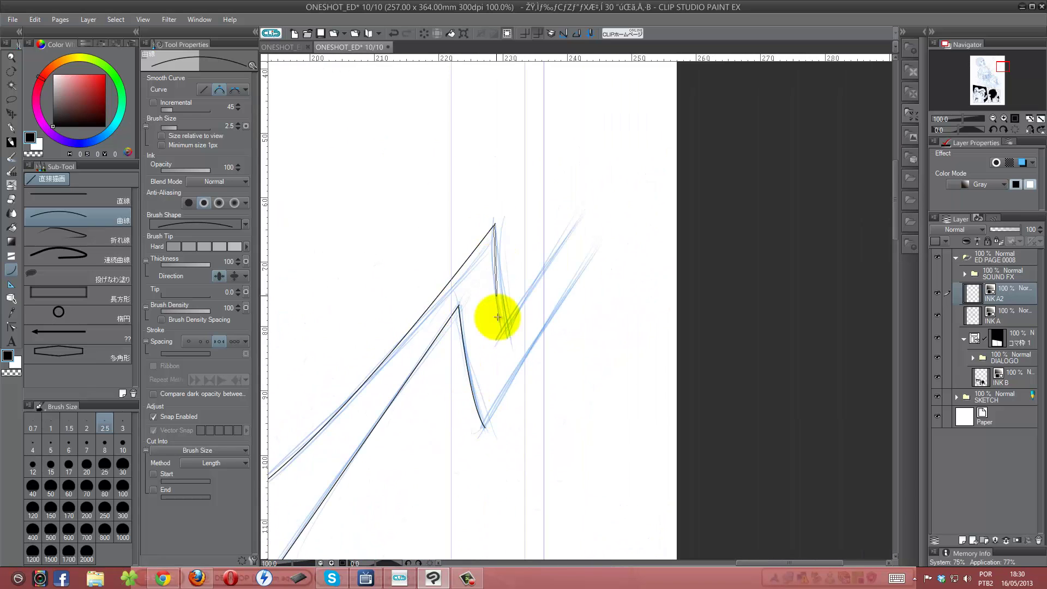
left_click(481, 425)
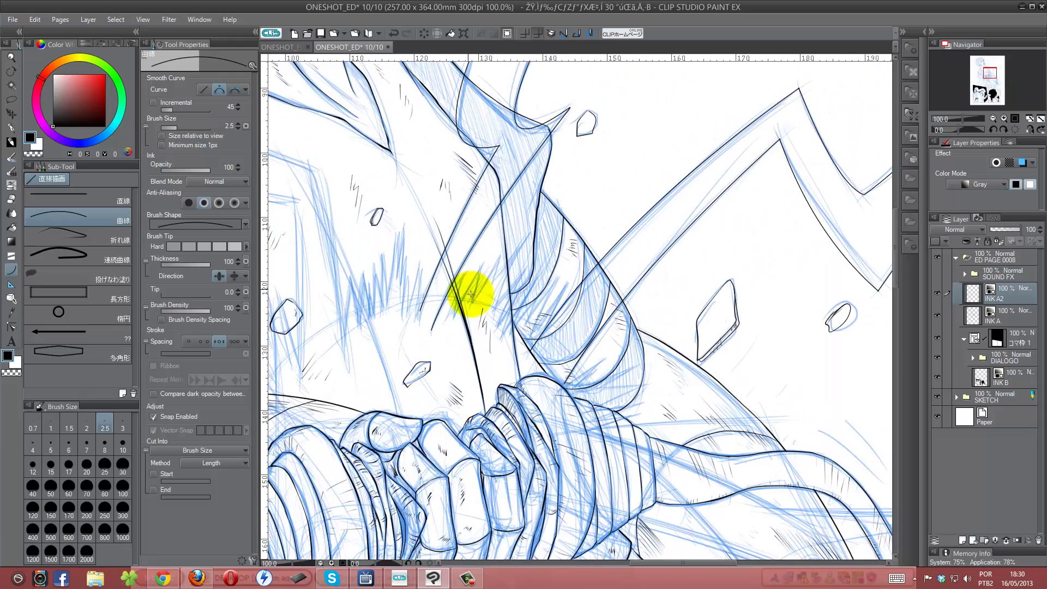
left_click_drag(468, 295, 647, 334)
left_click_drag(641, 227, 673, 405)
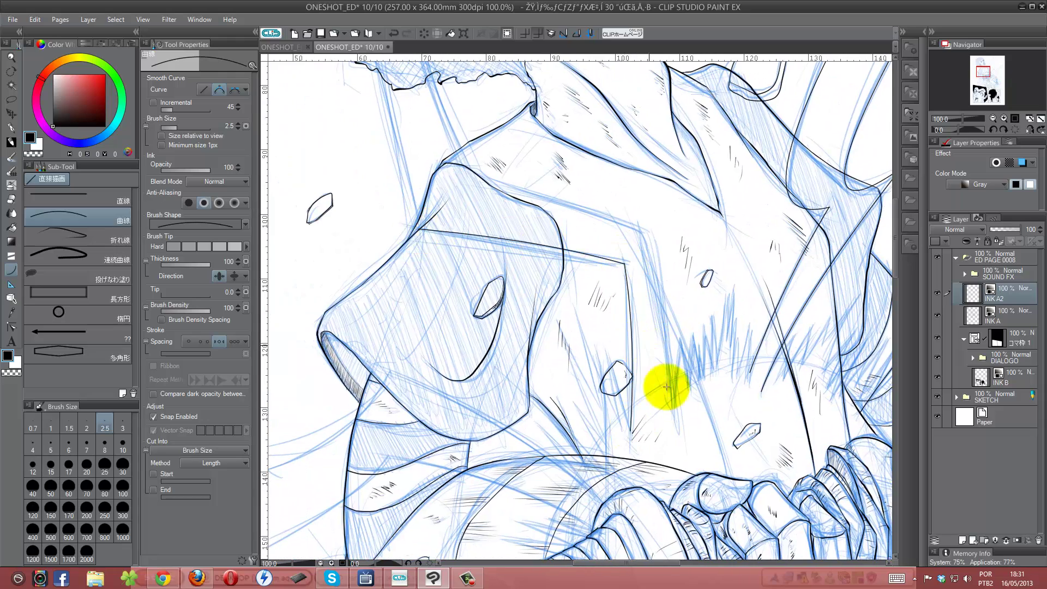
left_click_drag(670, 289, 673, 429)
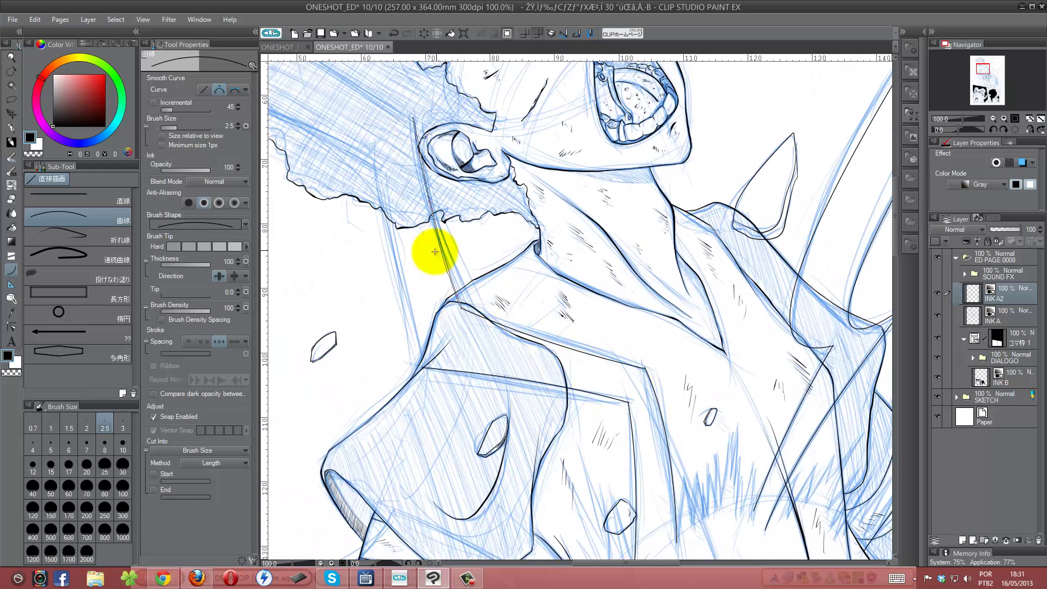
left_click_drag(376, 158, 420, 365)
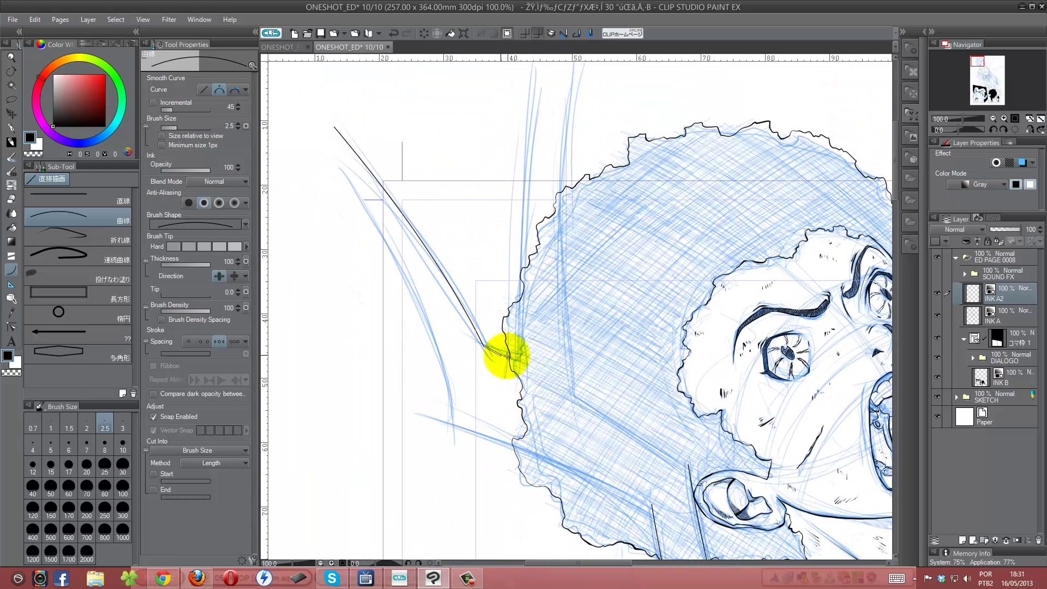
left_click(505, 360)
Ink bent streak curves beside the hair and trace the left sketch strokes.
left_click_drag(505, 360, 533, 106)
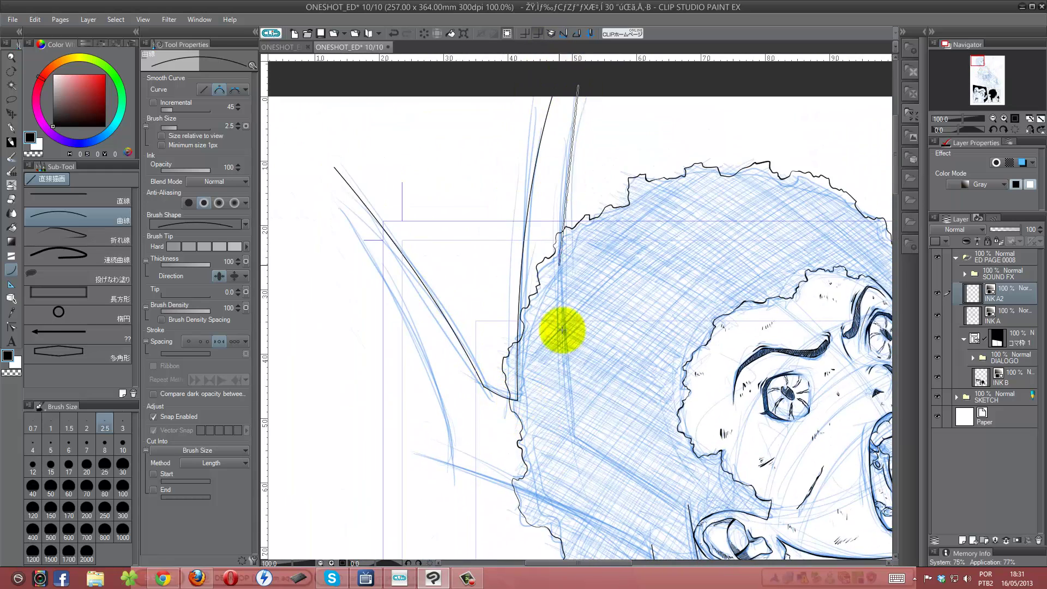
left_click_drag(443, 232, 562, 304)
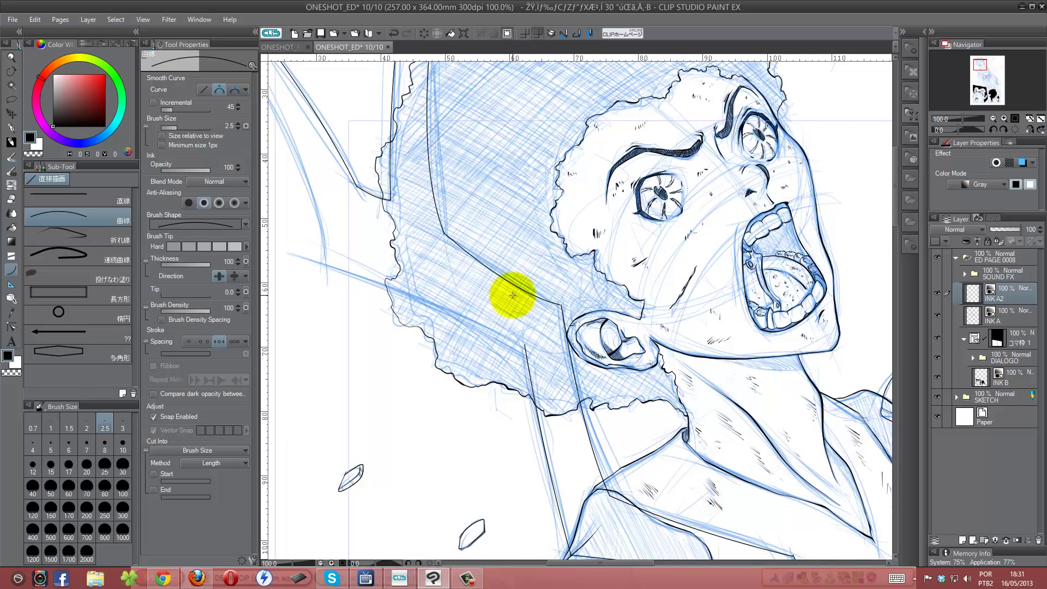
left_click(513, 295)
left_click_drag(439, 229, 699, 378)
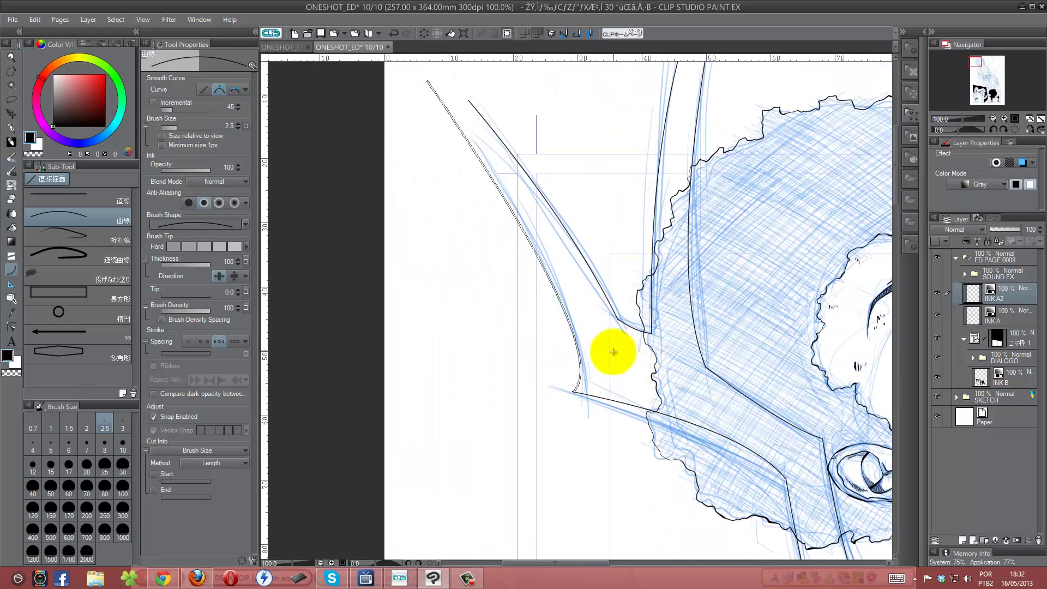
mouse_move(612, 351)
left_mouse_down()
mouse_move(514, 215)
mouse_move(706, 217)
left_mouse_up()
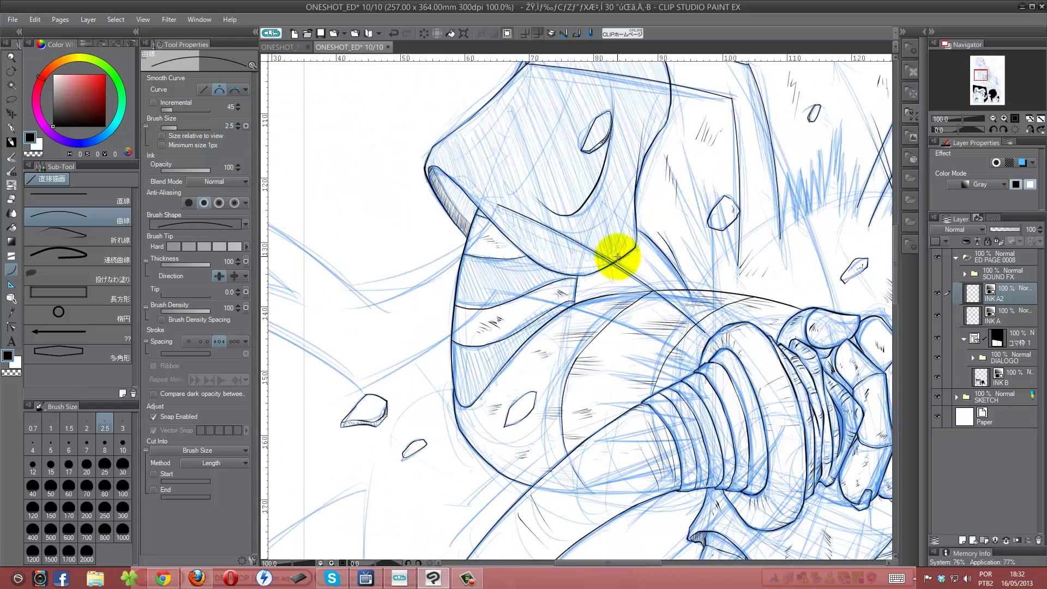
left_click_drag(483, 313, 739, 344)
left_click(498, 216)
mouse_move(624, 336)
left_mouse_down()
mouse_move(372, 192)
mouse_move(545, 321)
left_mouse_up()
left_click(444, 230)
left_click_drag(332, 189, 607, 326)
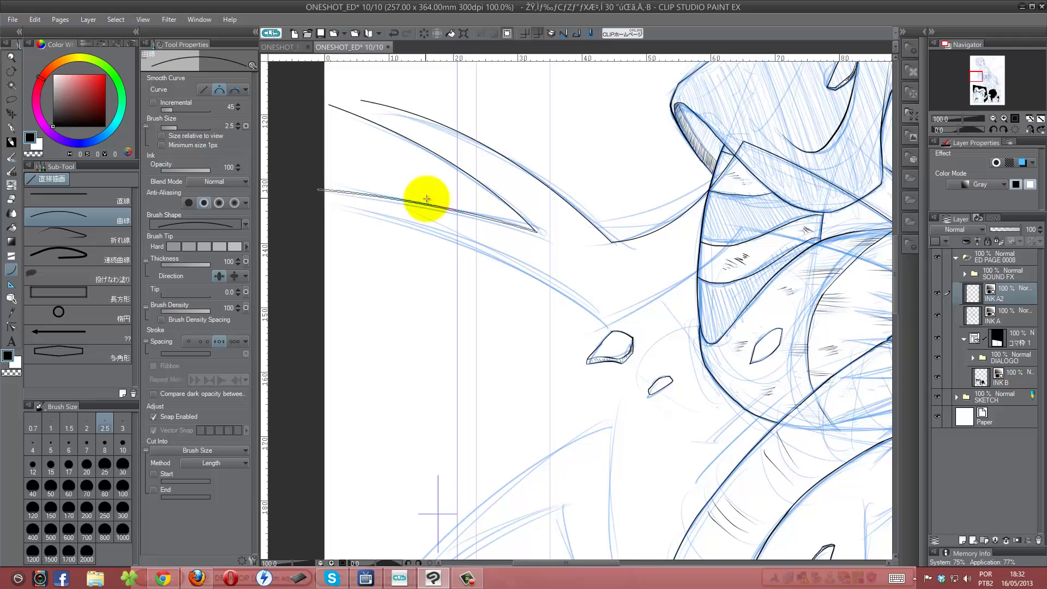
Finish the previous curve and ink a straight line at the lower left.
left_click(468, 249)
scroll(455, 276, "right", 5)
left_click_drag(442, 311, 575, 209)
left_click_drag(498, 293, 456, 227)
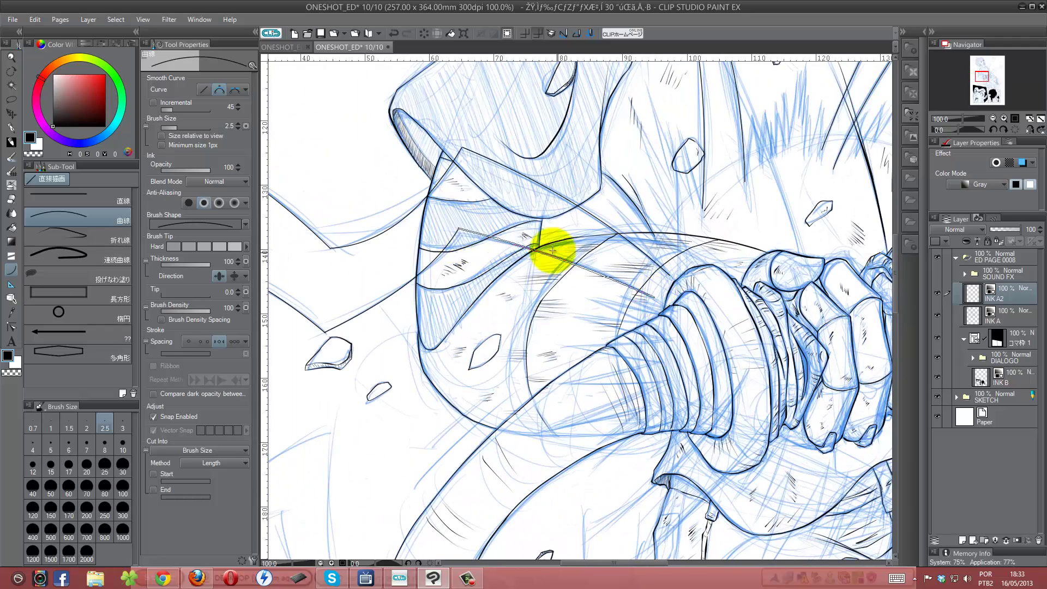
left_click_drag(759, 313, 624, 233)
left_click_drag(568, 357, 763, 223)
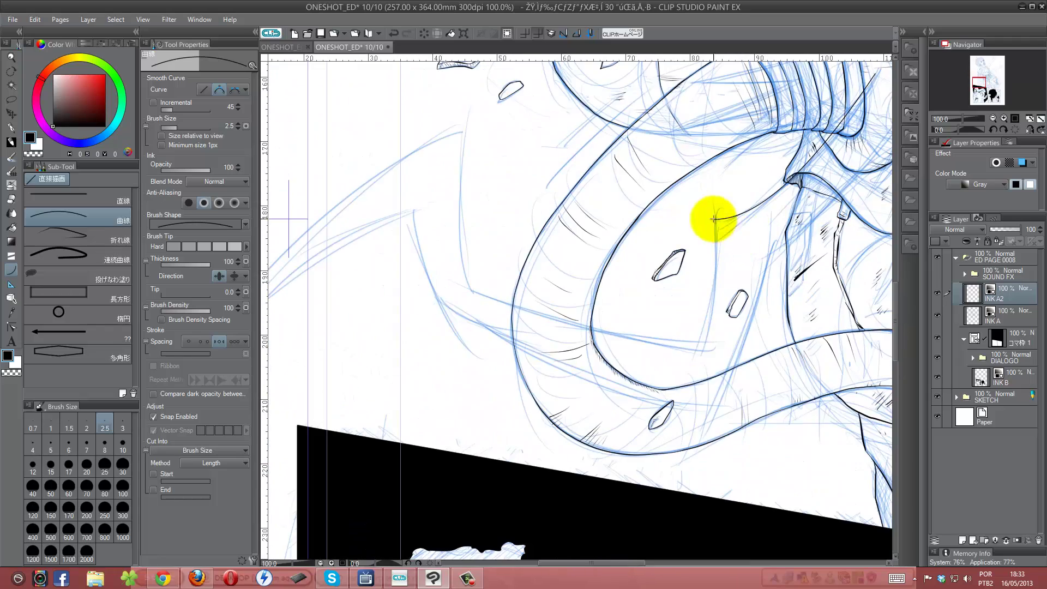
left_click_drag(698, 347, 472, 290)
Ink a crescent curve and extend another curve to a new anchor point.
left_click_drag(466, 126, 601, 159)
left_click(334, 404)
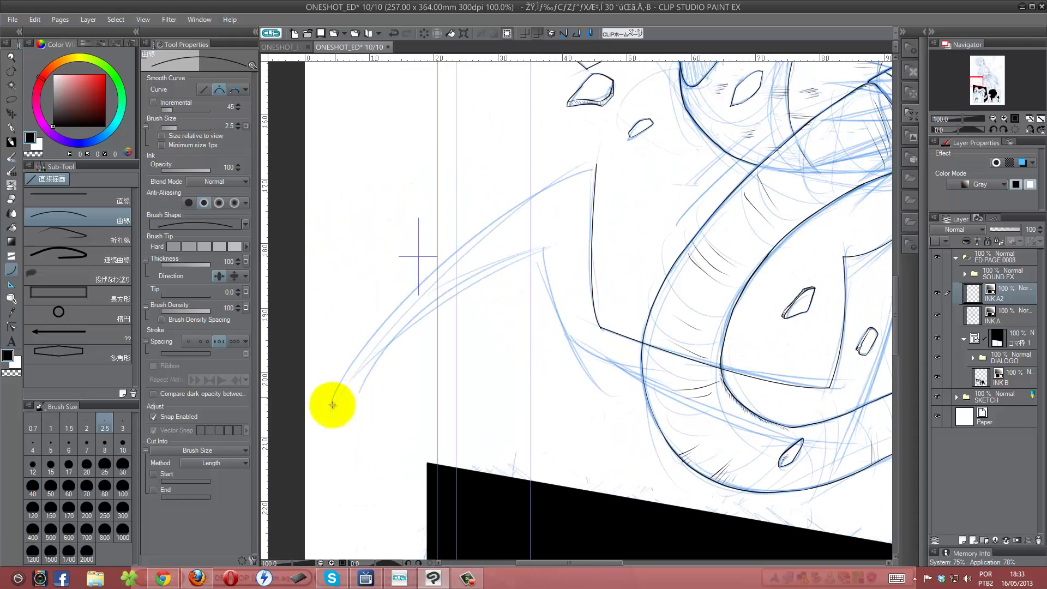
left_click(444, 240)
left_click(533, 247)
left_click_drag(533, 248, 404, 219)
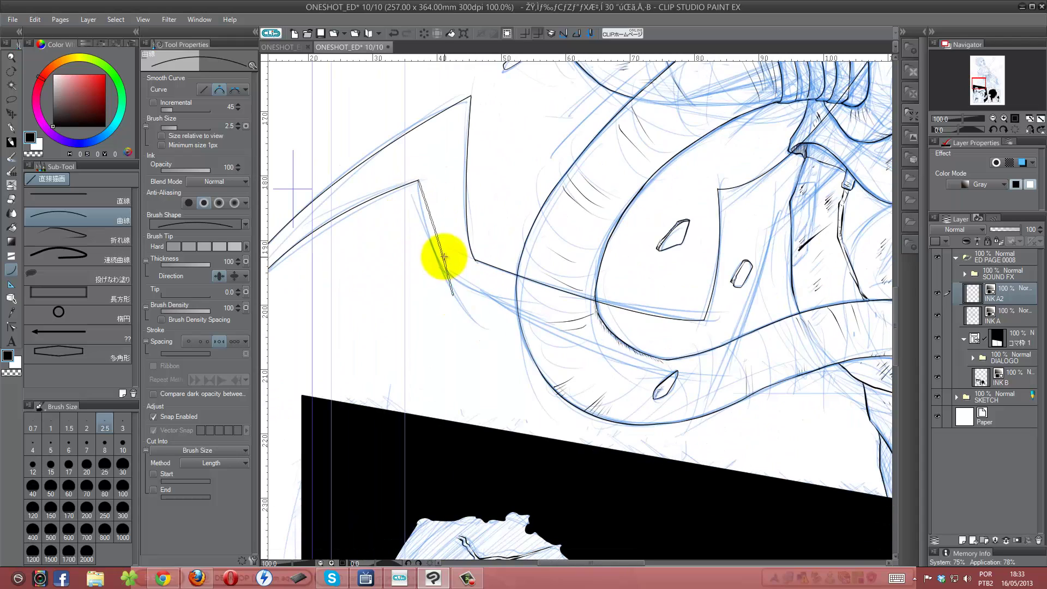
left_click(714, 380)
left_click_drag(714, 380, 492, 409)
Ink a curve from the angular shape's corner up along its edge.
left_click_drag(547, 250, 427, 368)
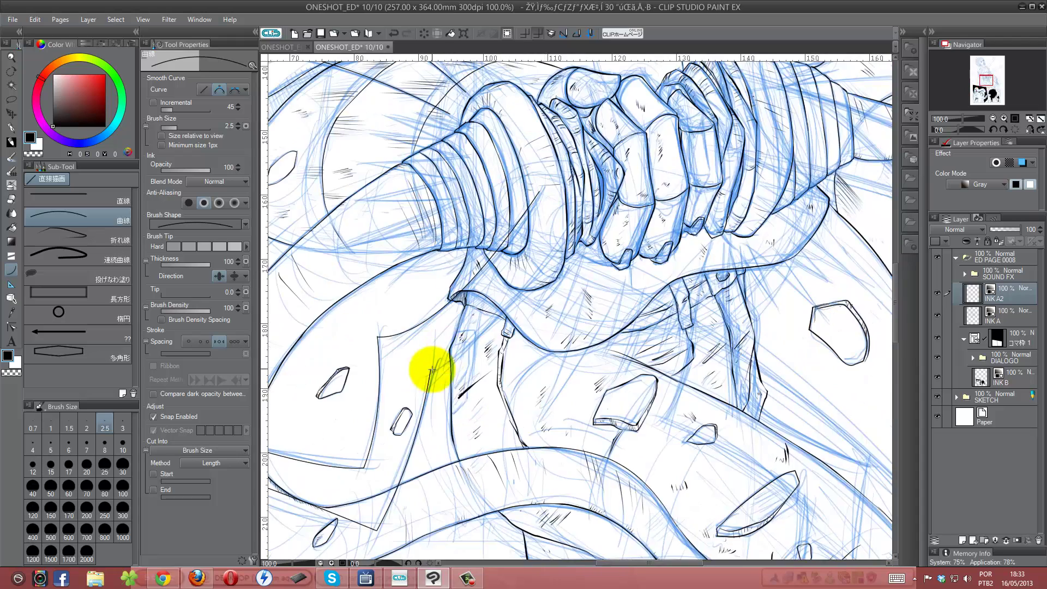
left_click_drag(509, 306, 379, 225)
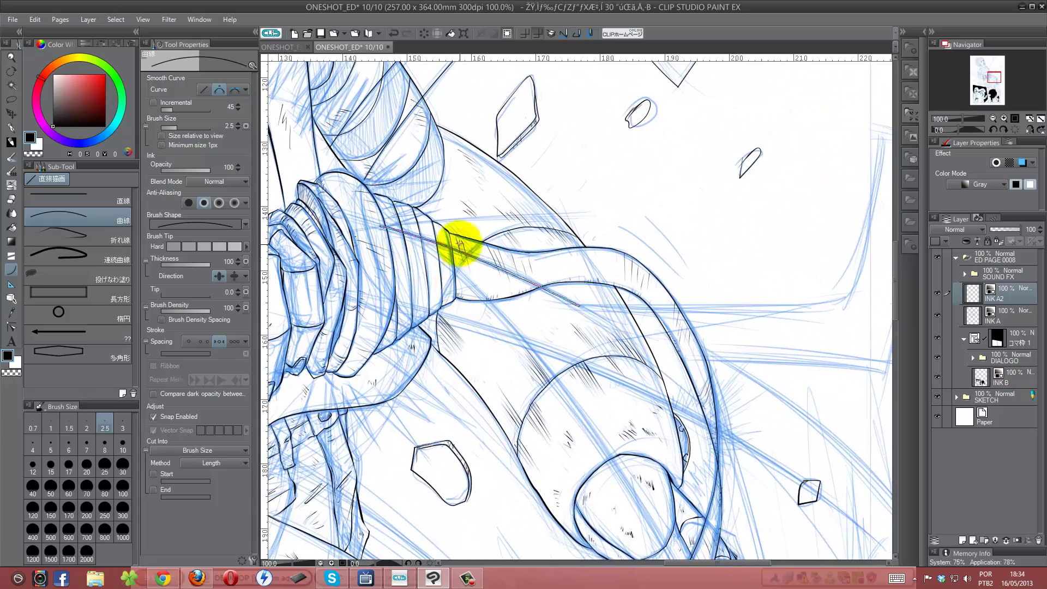
left_click_drag(837, 298, 558, 426)
left_click(558, 426)
left_click(589, 257)
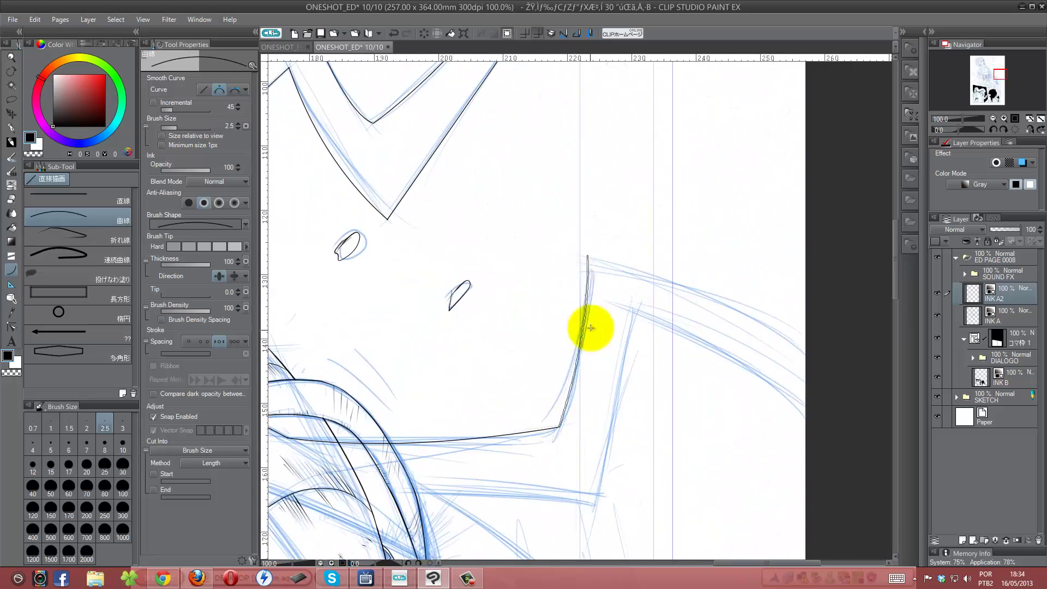
left_click_drag(367, 435, 636, 246)
left_click_drag(415, 247, 463, 224)
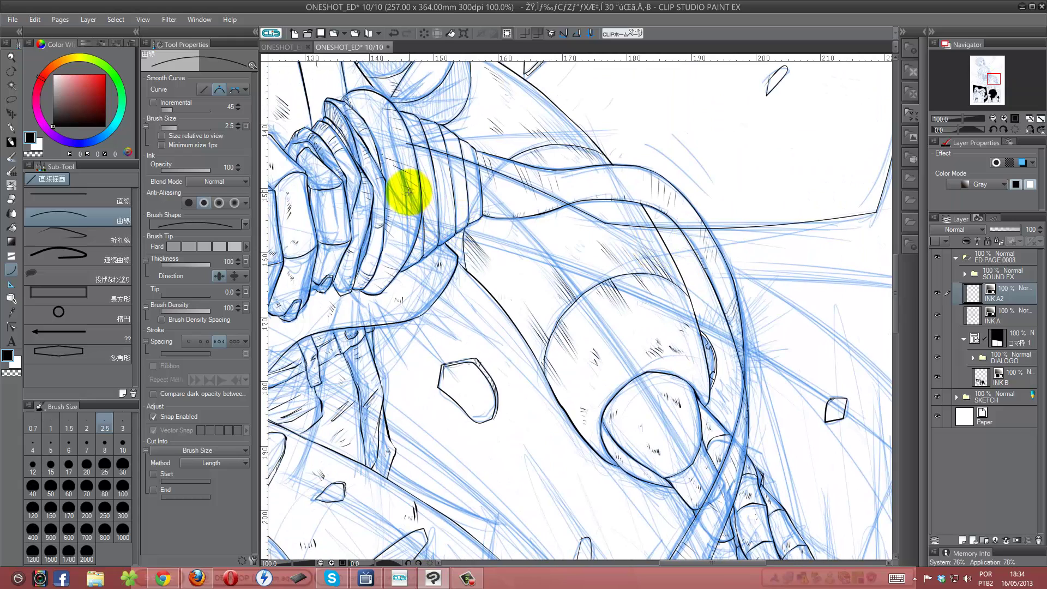
mouse_move(651, 261)
left_mouse_down()
mouse_move(472, 308)
mouse_move(630, 297)
left_mouse_up()
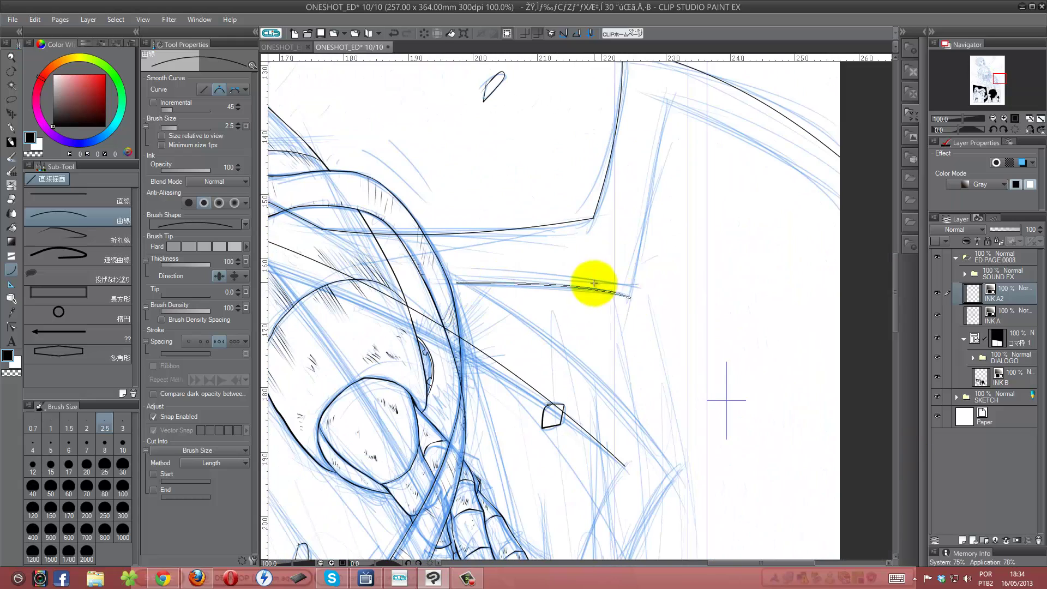
left_click(595, 283)
Ink the long sweeping curves below the open hand.
mouse_move(463, 272)
left_mouse_down()
mouse_move(599, 159)
mouse_move(816, 366)
mouse_move(653, 159)
mouse_move(592, 290)
mouse_move(800, 362)
left_mouse_up()
left_click(745, 247)
left_click(592, 290)
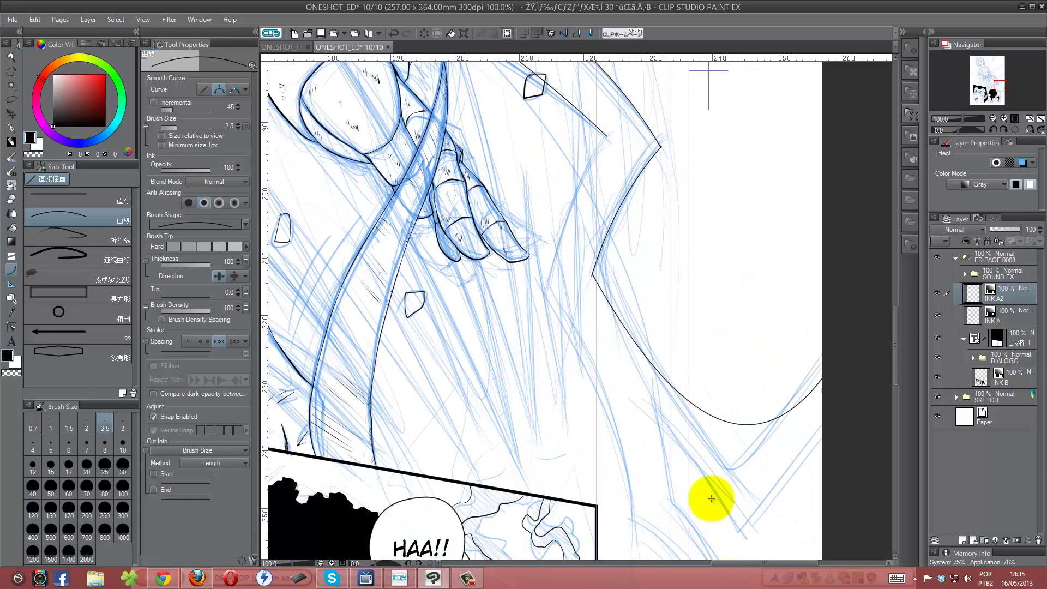
left_click_drag(711, 498, 692, 354)
left_click_drag(567, 147, 648, 376)
left_click(671, 257)
left_click_drag(671, 257, 840, 281)
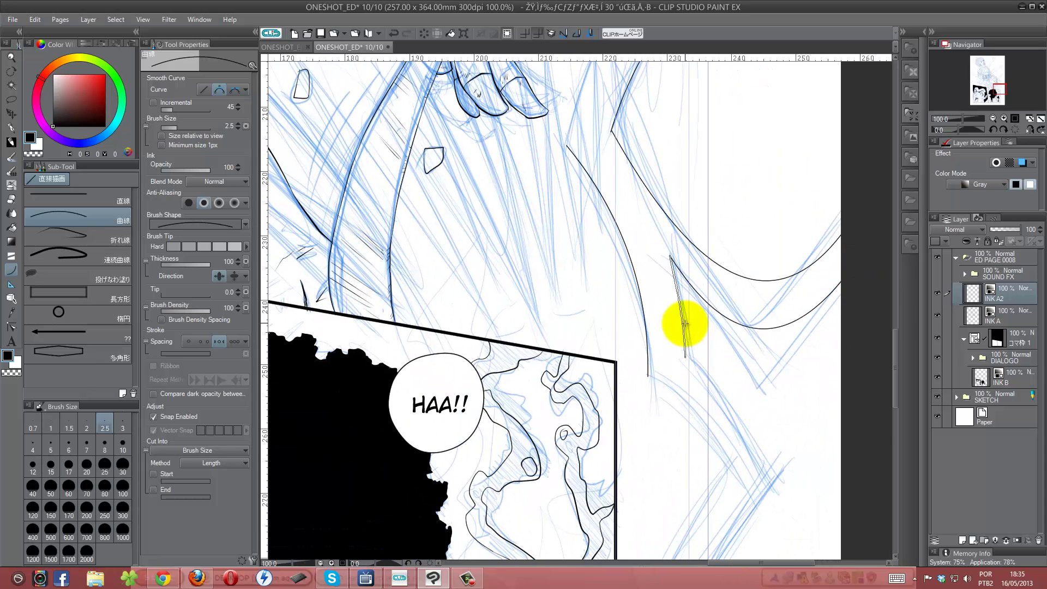
left_click(685, 324)
Ink the shape's jagged bottom edge with straight angled strokes.
mouse_move(505, 190)
left_mouse_down()
mouse_move(591, 266)
mouse_move(528, 156)
mouse_move(573, 537)
left_mouse_up()
left_click(555, 242)
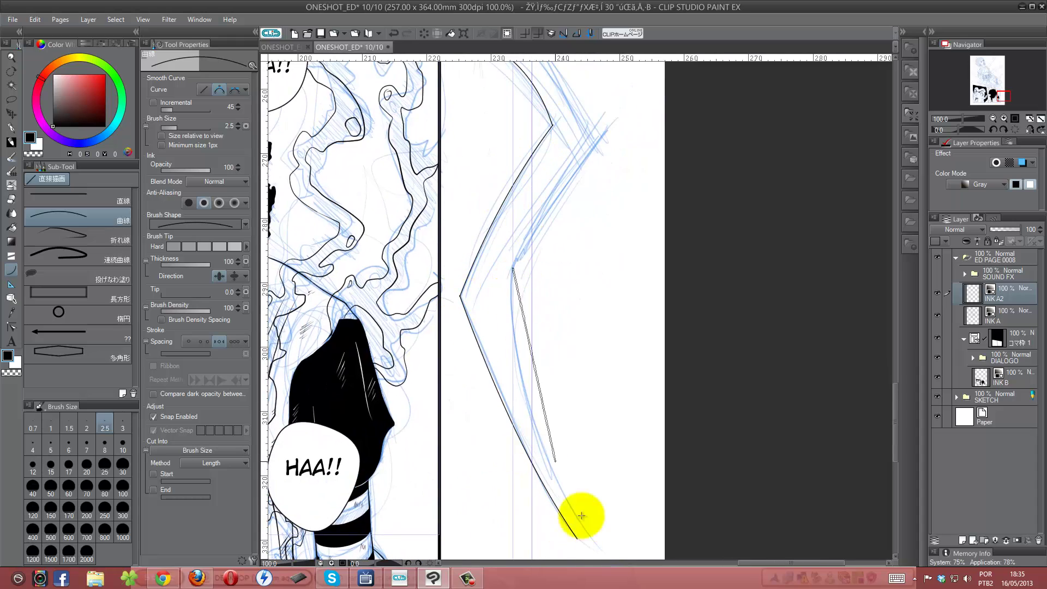
left_click(486, 290)
left_click_drag(509, 269, 529, 343)
left_click_drag(538, 299, 751, 365)
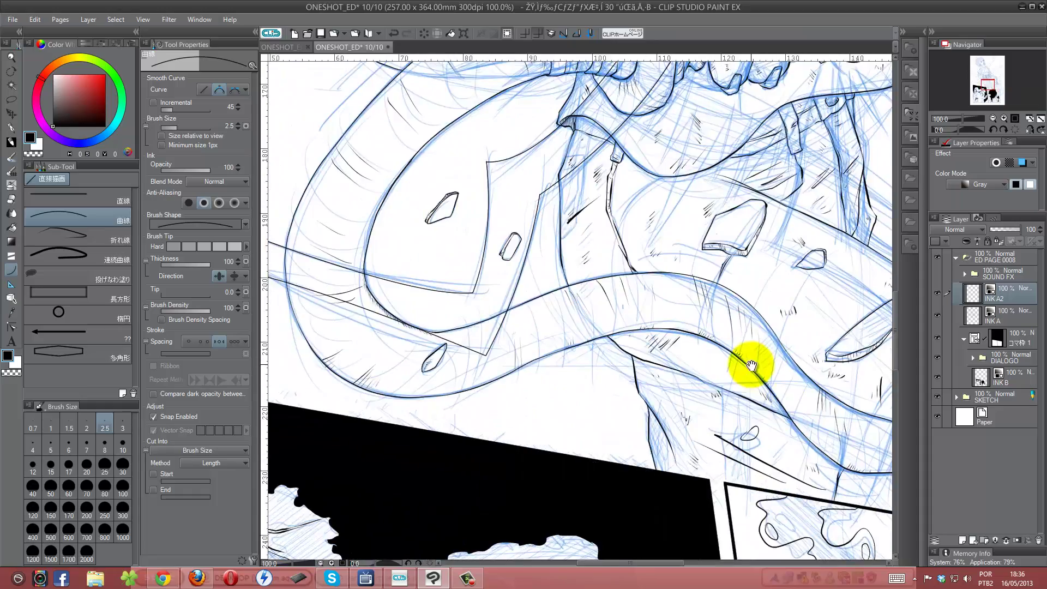
scroll(537, 320, "down", 2)
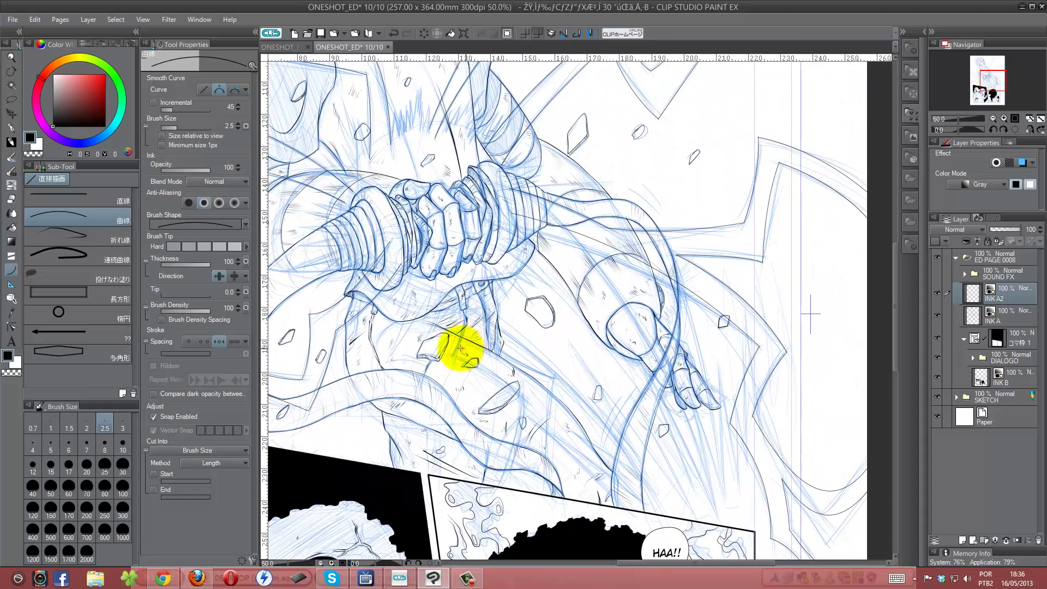
Commit the zigzag curve as solid black ink.
scroll(461, 348, "up", 1)
scroll(496, 358, "up", 1)
scroll(474, 346, "up", 1)
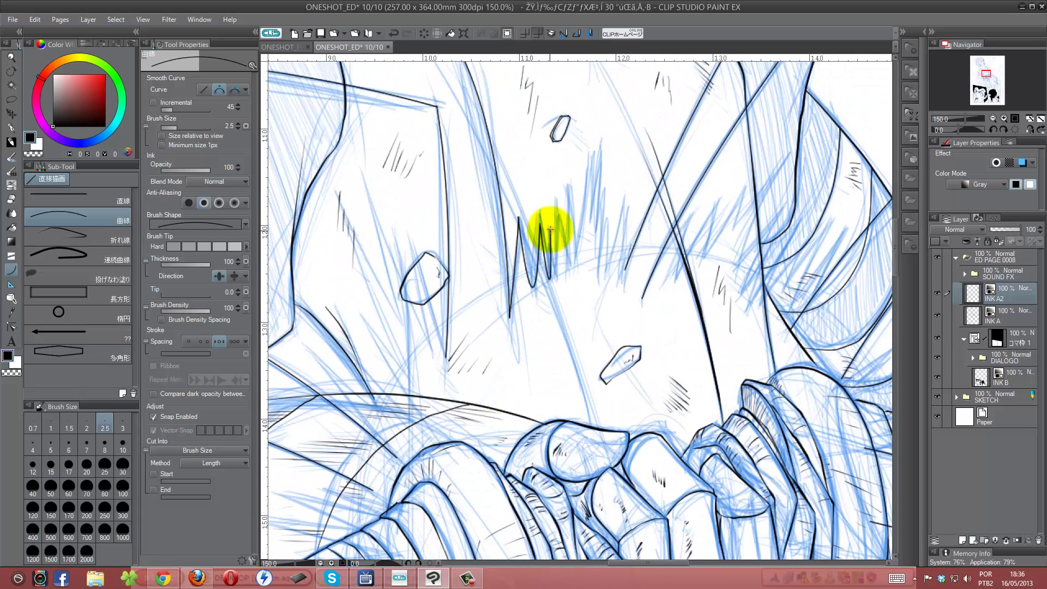
left_click(582, 239)
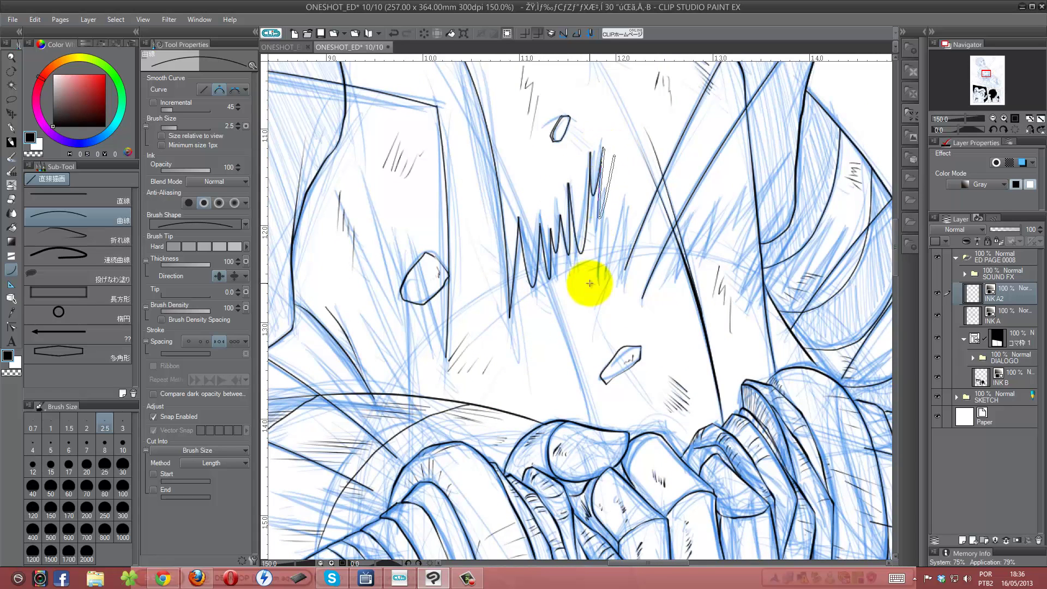
left_click_drag(590, 283, 536, 125)
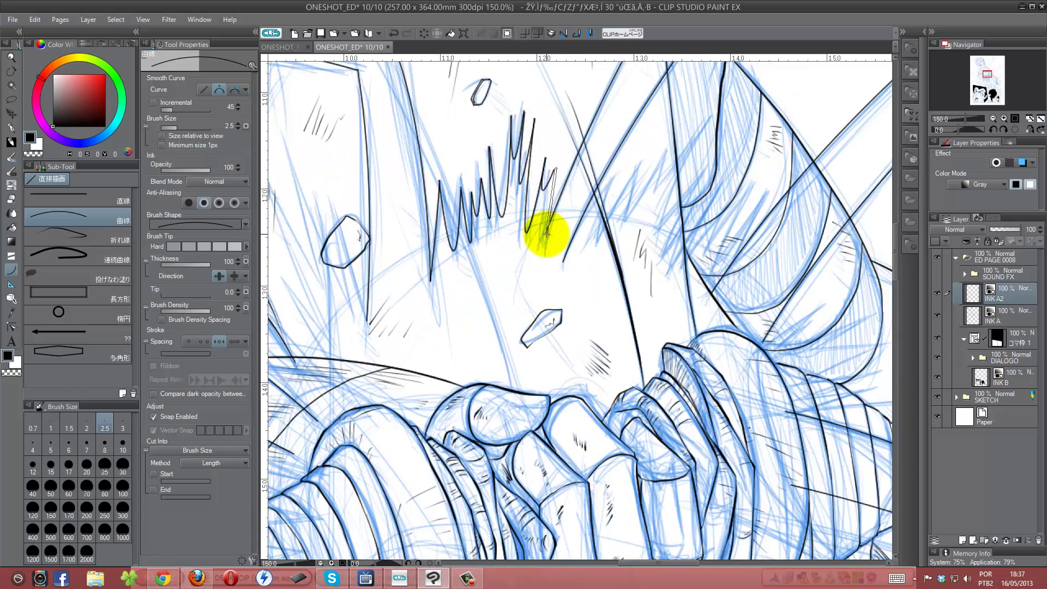
Ink a few short hatch strokes beside the fist.
mouse_move(546, 232)
left_mouse_down()
mouse_move(409, 241)
mouse_move(472, 247)
left_mouse_up()
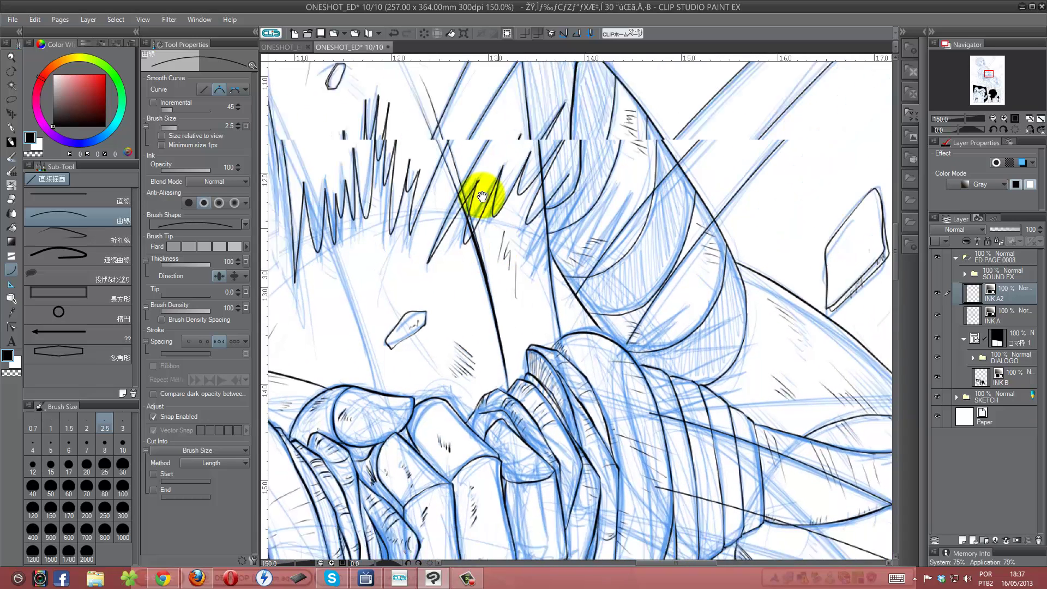
left_click_drag(593, 199, 549, 115)
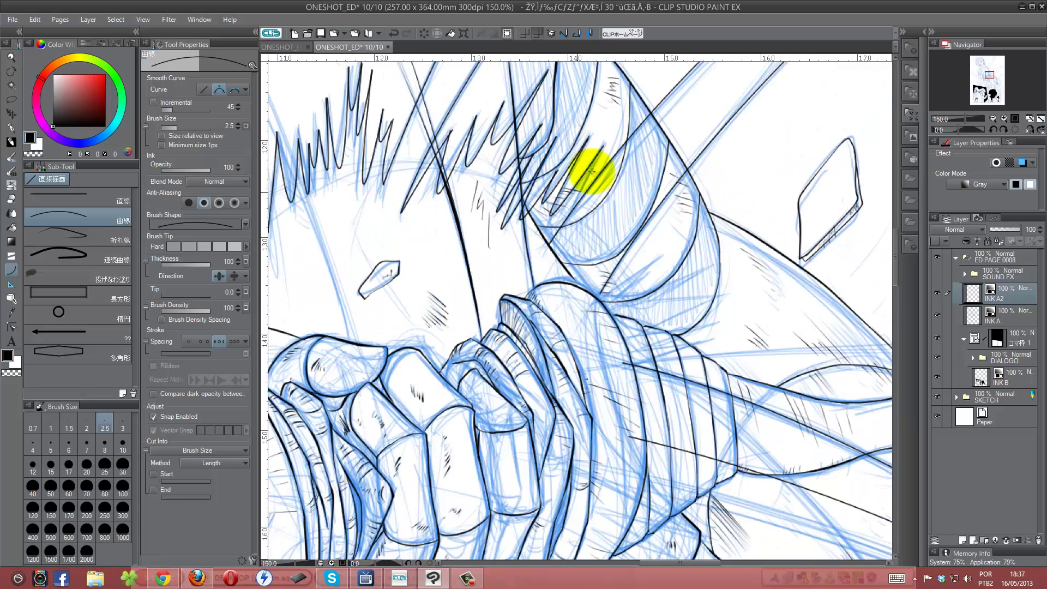
mouse_move(555, 226)
left_mouse_down()
mouse_move(519, 233)
mouse_move(485, 266)
mouse_move(580, 222)
left_mouse_up()
left_click_drag(427, 251, 584, 316)
left_click_drag(453, 305, 489, 353)
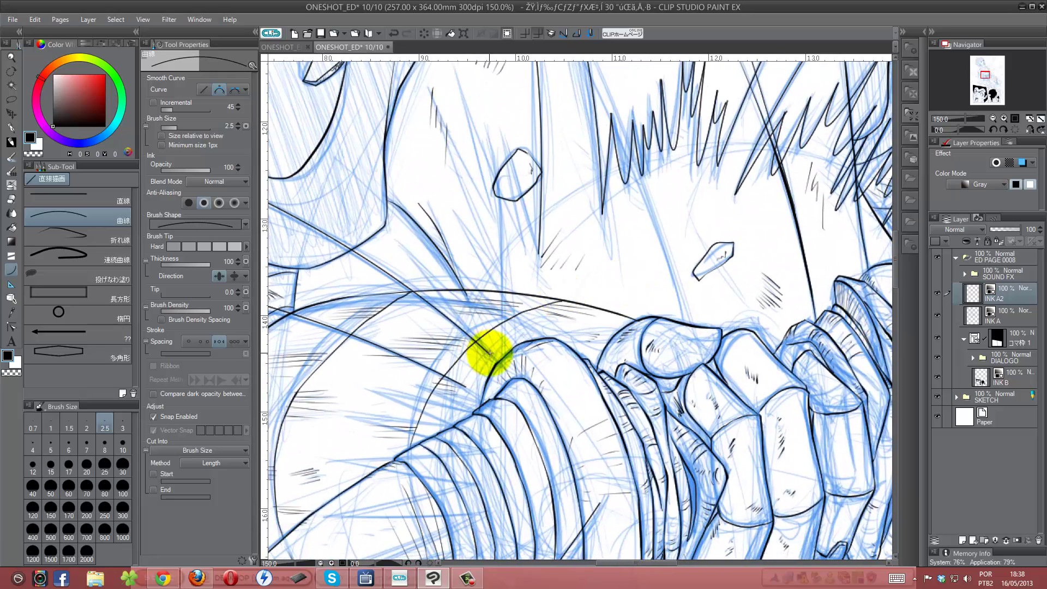
left_click(428, 199)
left_click_drag(428, 206, 456, 217)
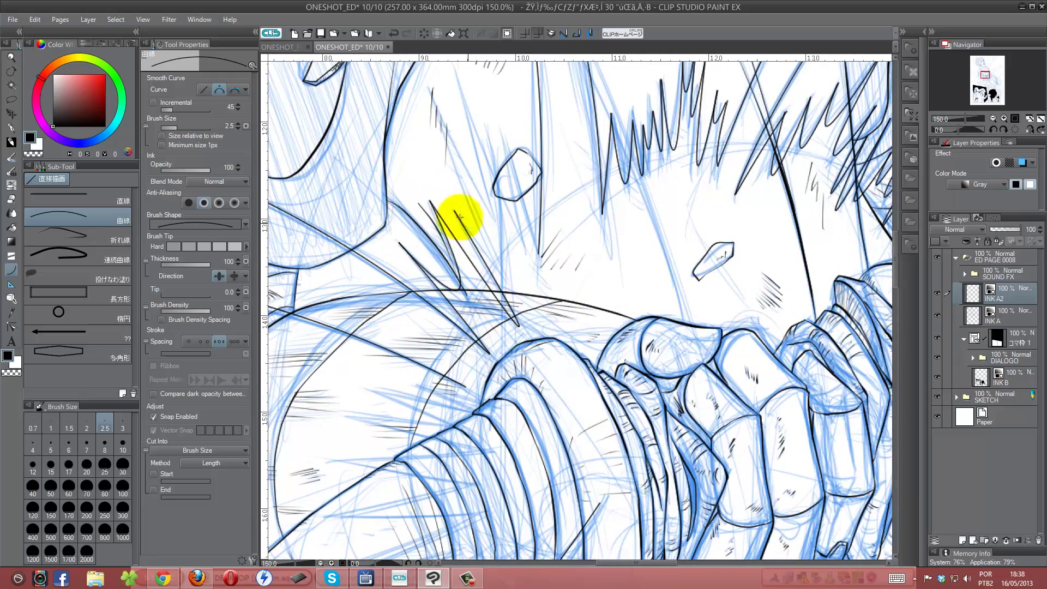
mouse_move(431, 90)
left_mouse_down()
mouse_move(460, 96)
mouse_move(405, 150)
left_mouse_up()
Ink looped hatch curves on the drill-wrapped forearm.
left_click_drag(409, 311, 372, 356)
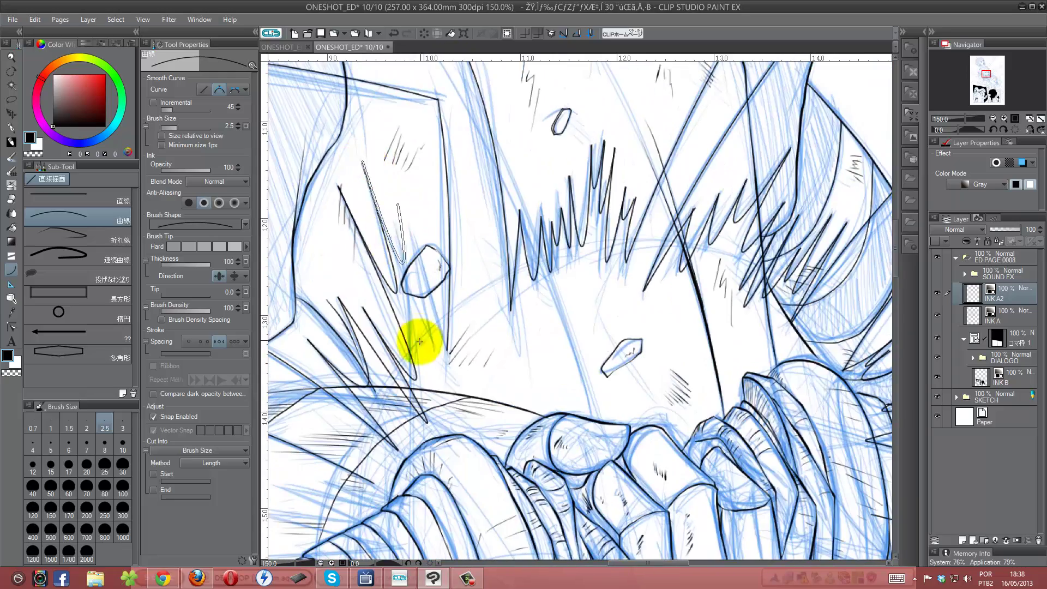
left_click_drag(463, 351, 620, 145)
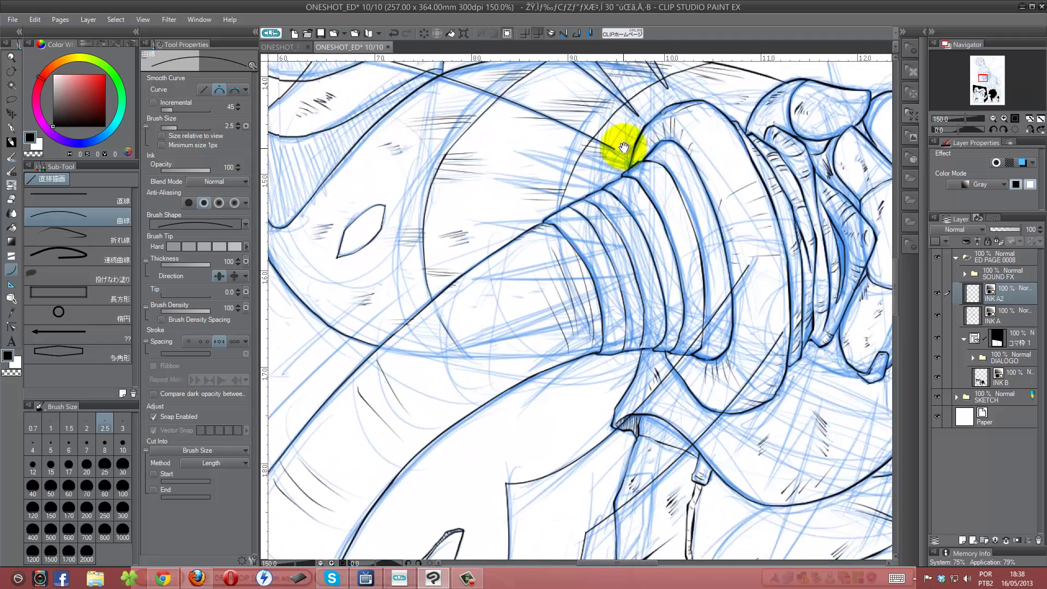
mouse_move(361, 480)
left_mouse_down()
mouse_move(444, 363)
mouse_move(476, 284)
left_mouse_up()
left_click(783, 256)
left_click_drag(483, 230, 562, 268)
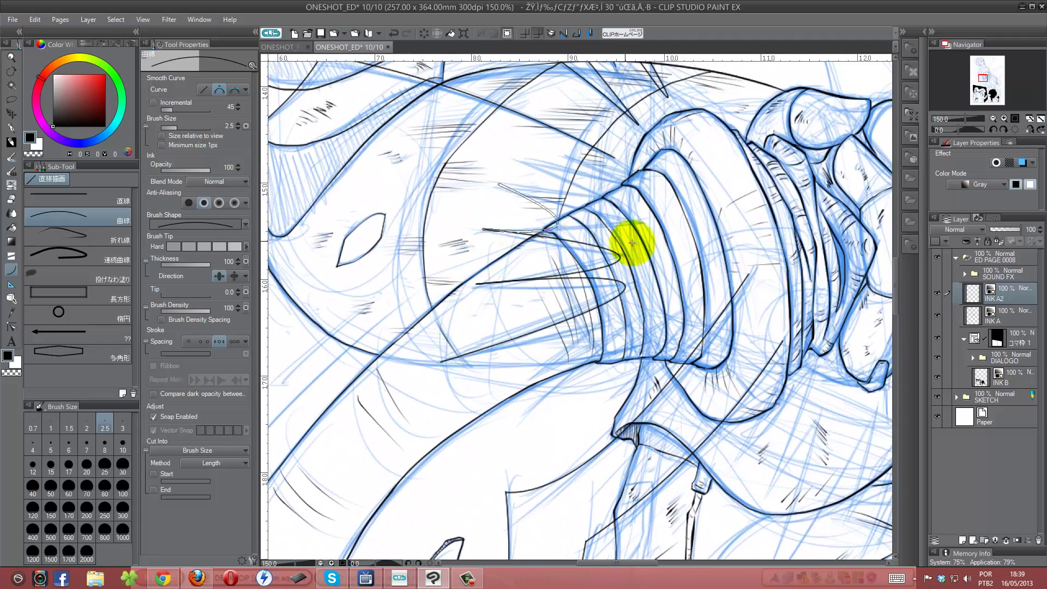
left_click(632, 239)
left_click_drag(499, 184, 545, 229)
left_click(744, 262)
mouse_move(533, 166)
left_mouse_down()
mouse_move(562, 152)
mouse_move(460, 79)
left_mouse_up()
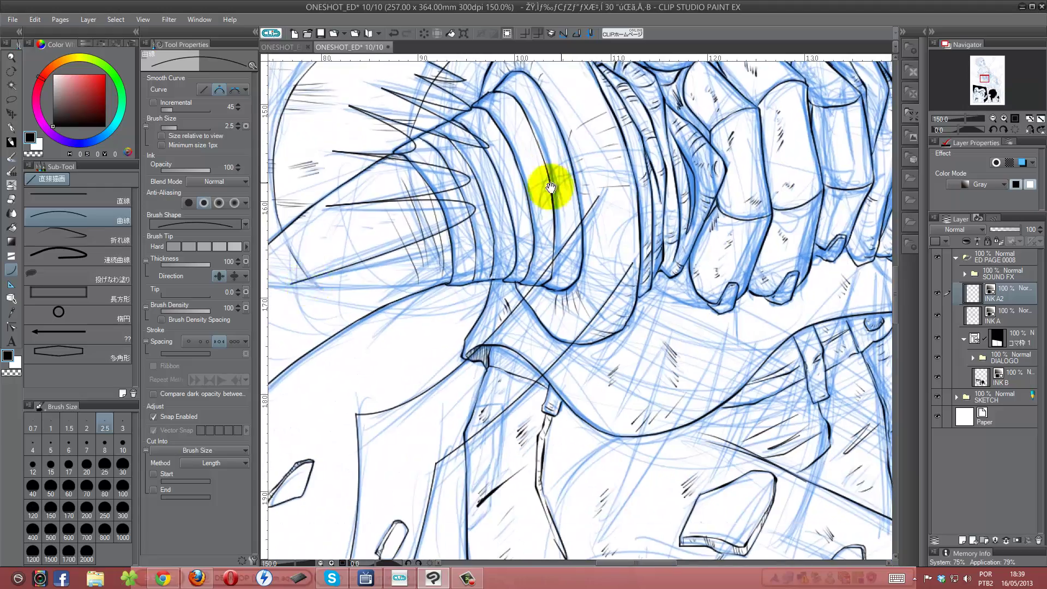
Add hatch curves below the fist and near the knuckles.
left_click_drag(374, 339, 450, 321)
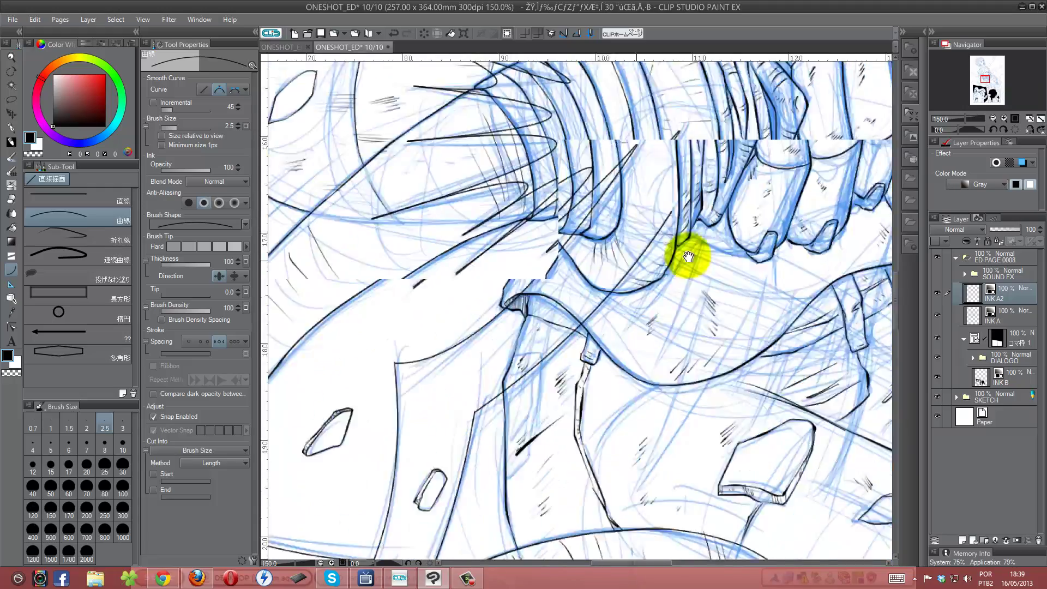
mouse_move(598, 240)
left_mouse_down()
mouse_move(467, 208)
mouse_move(469, 200)
left_mouse_up()
left_click_drag(504, 222, 458, 341)
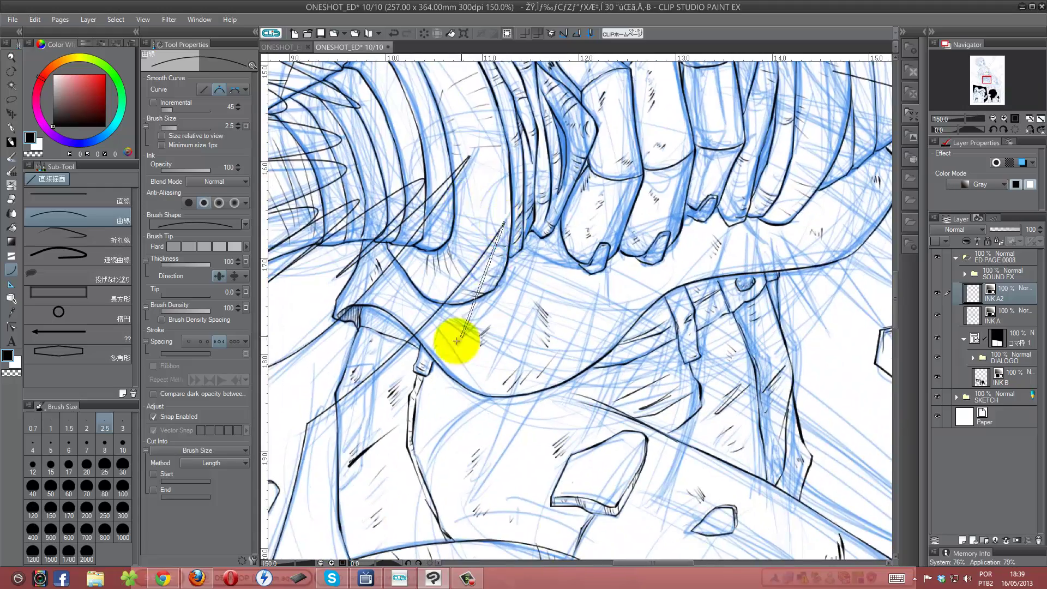
left_click_drag(488, 380, 410, 334)
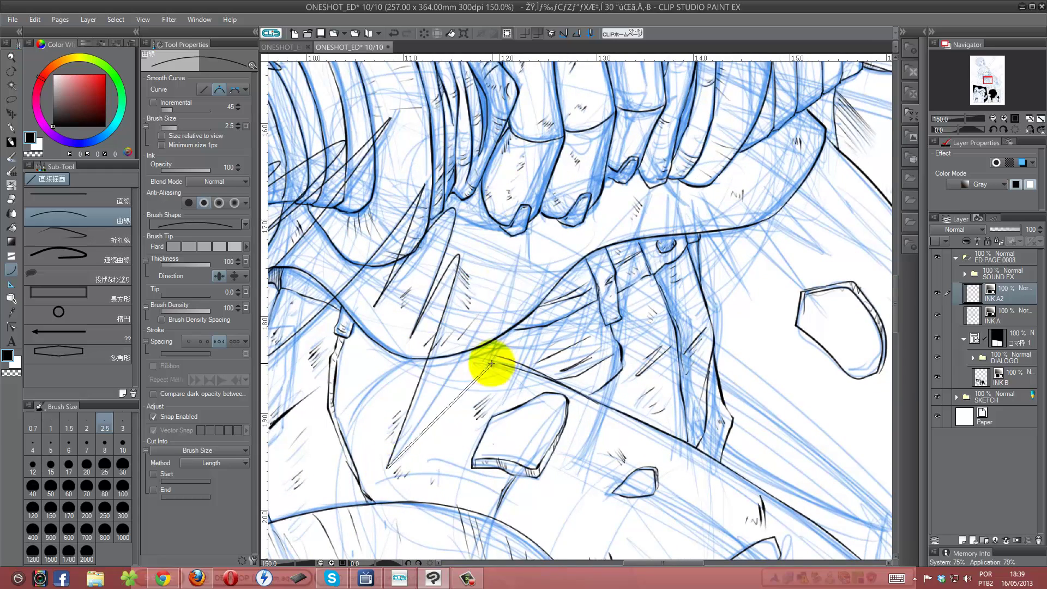
left_click_drag(491, 362, 407, 260)
left_click_drag(387, 368, 437, 333)
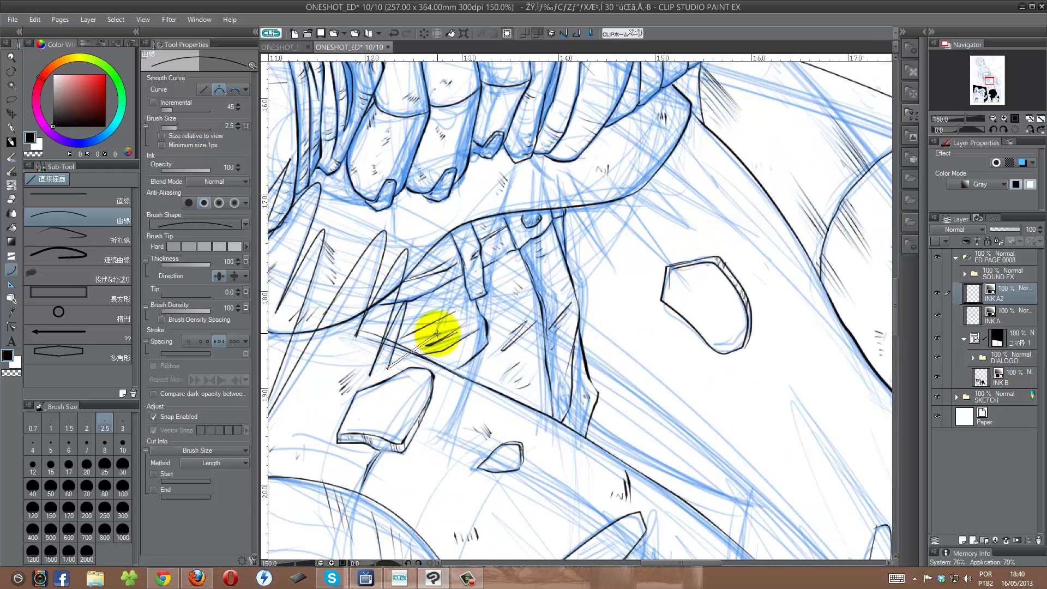
Pan across the hexagon shards and back toward the forearm.
left_click_drag(561, 251, 451, 299)
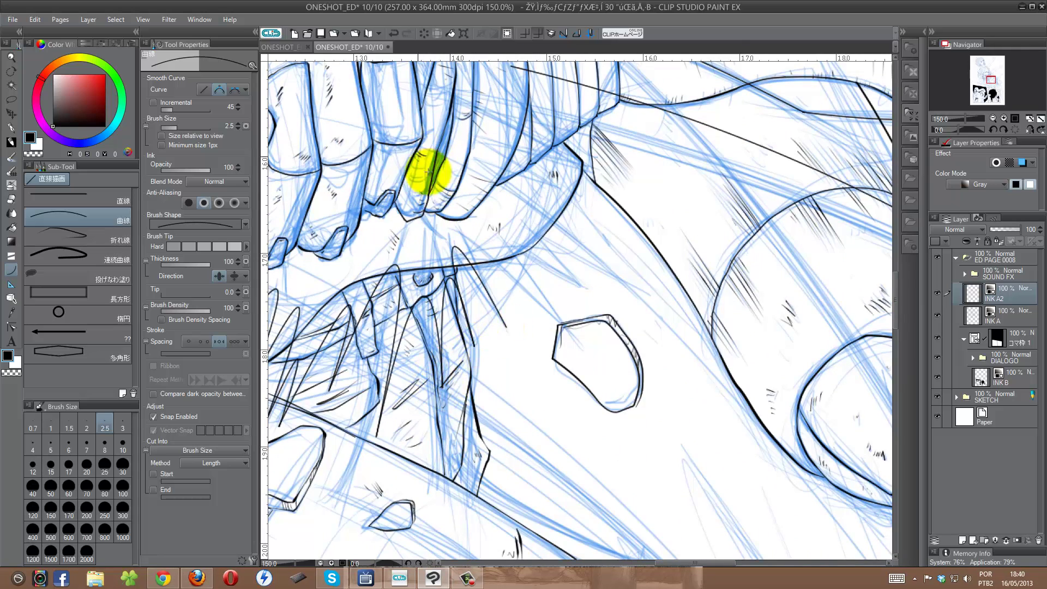
left_click_drag(585, 281, 459, 367)
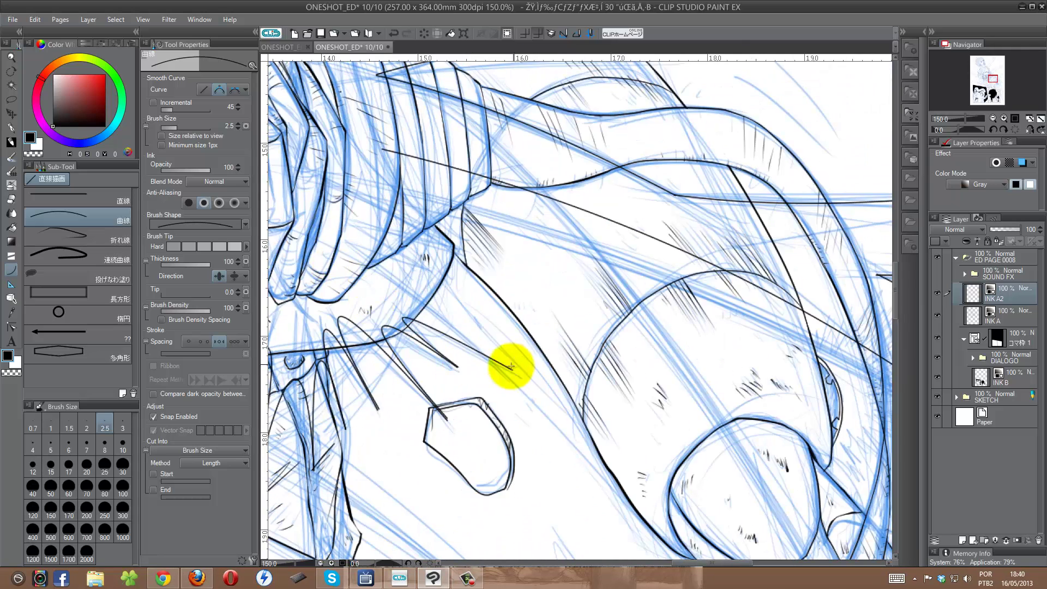
scroll(382, 230, "left", 3)
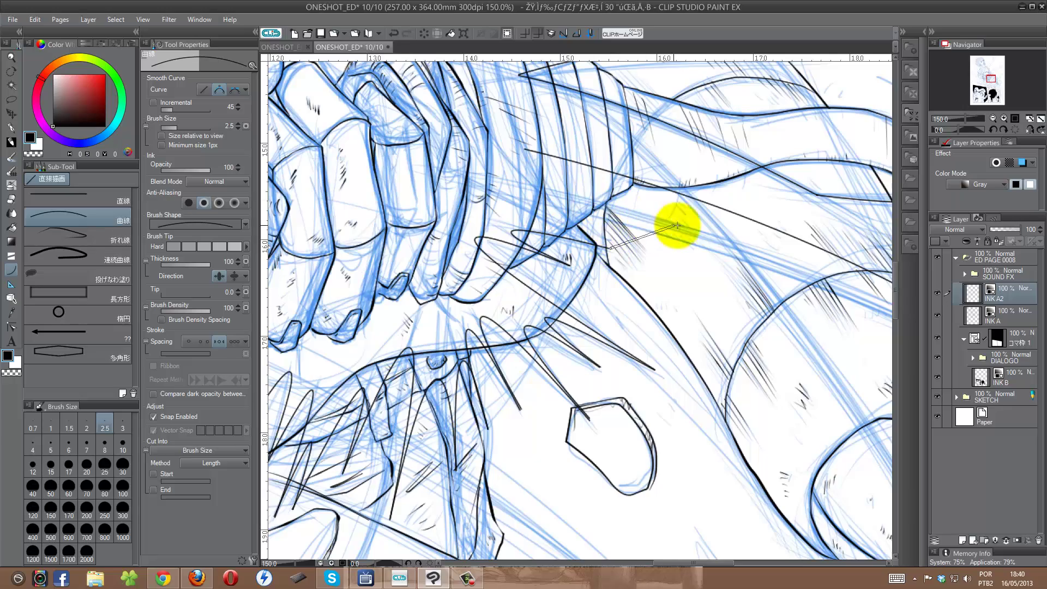
left_click_drag(608, 187, 638, 187)
scroll(608, 339, "down", 2)
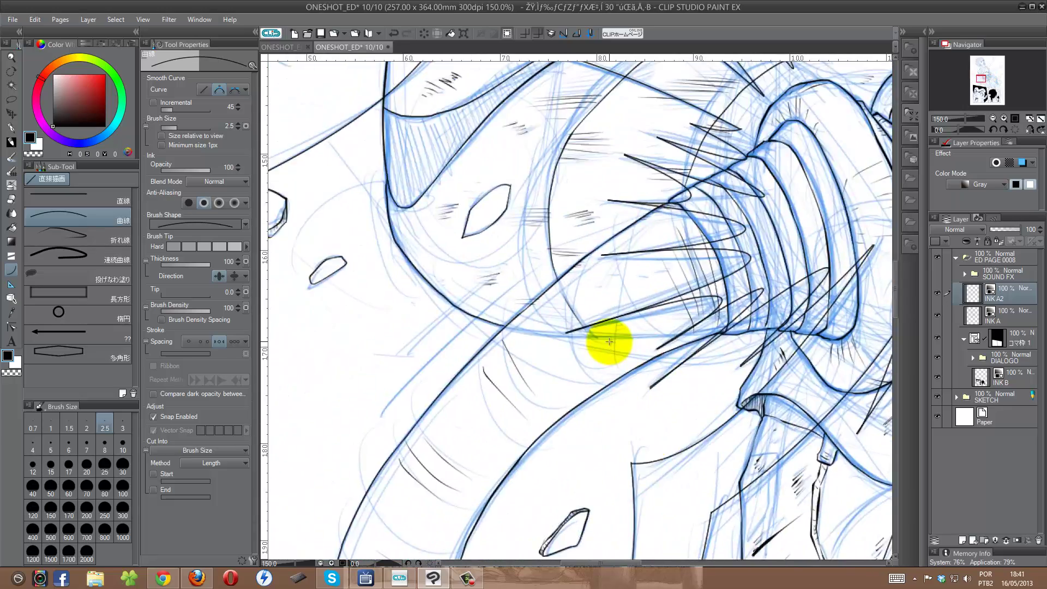
scroll(609, 342, "down", 1)
scroll(610, 341, "up", 2)
scroll(502, 293, "up", 1)
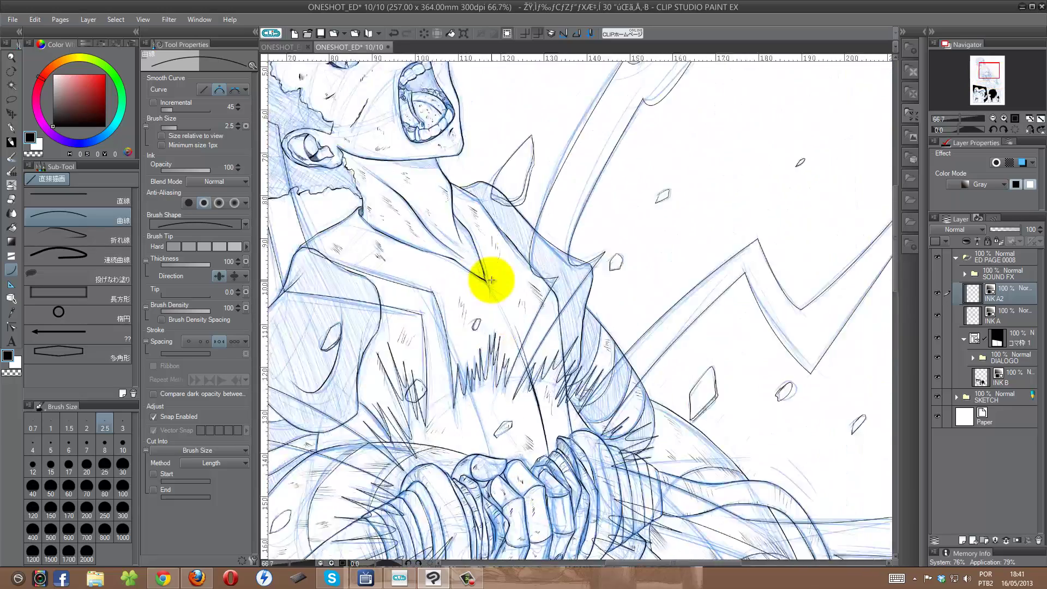
scroll(491, 276, "up", 1)
On the INK A layer, hatch the pointed shape's inner edges with the G-Pen.
left_click(447, 314, "ctrl+shift")
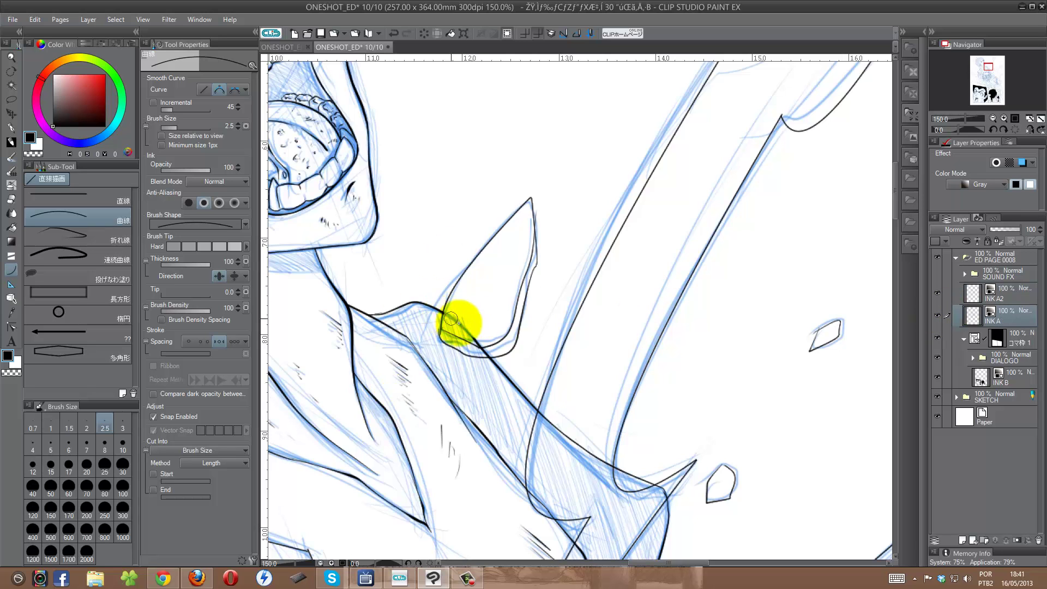
key("p")
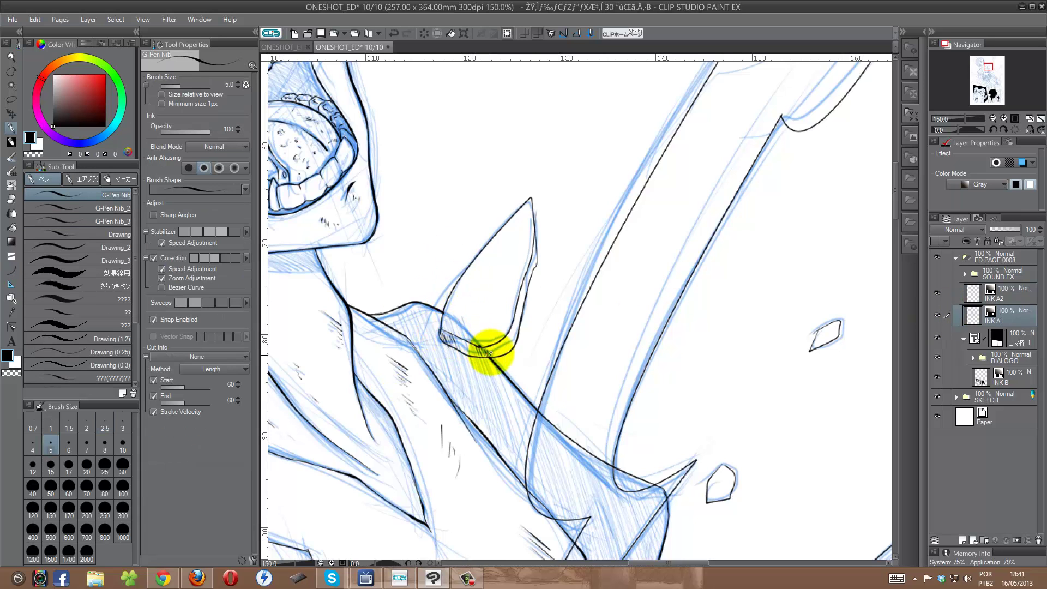
mouse_move(489, 353)
left_mouse_down()
mouse_move(526, 241)
mouse_move(459, 319)
left_mouse_up()
scroll(508, 216, "down", 3)
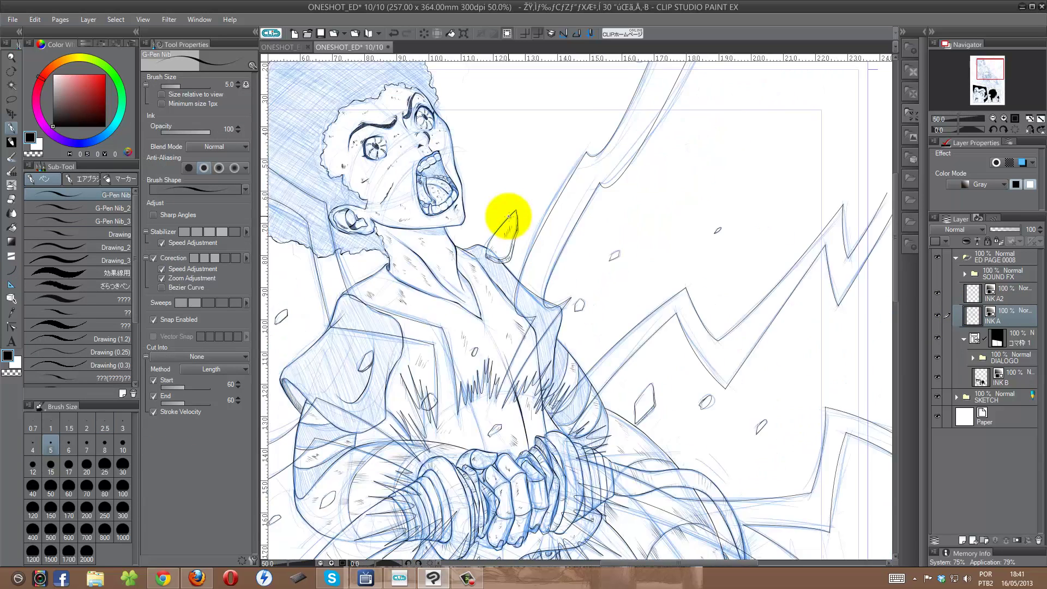
scroll(506, 218, "down", 1)
Auto Select the hair, ear and neck, shoulders and chest, and left sleeve.
key("w")
left_click(329, 162)
left_click(416, 227, "shift")
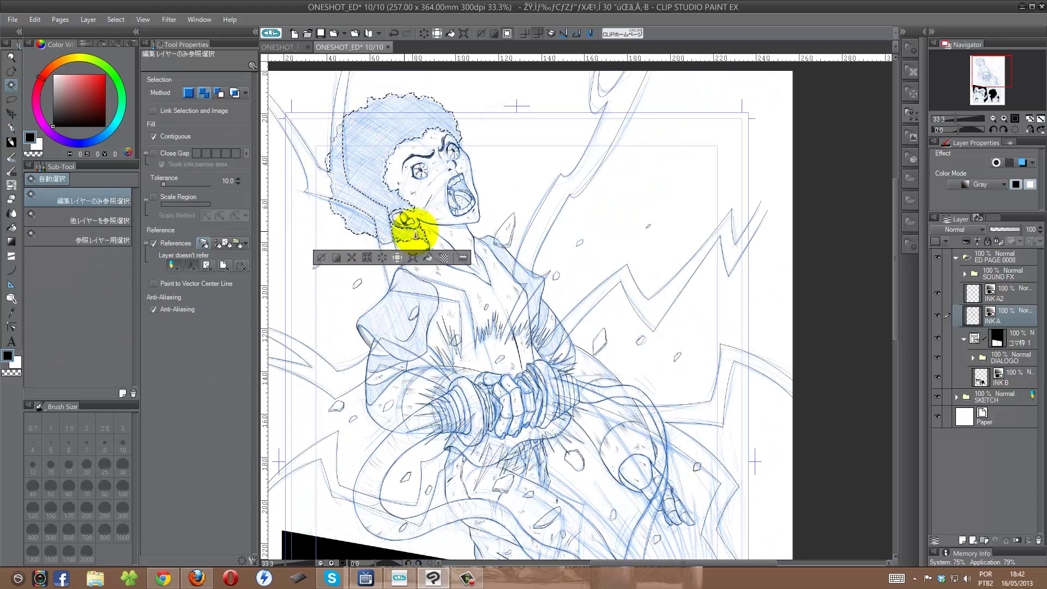
left_click(522, 289, "shift")
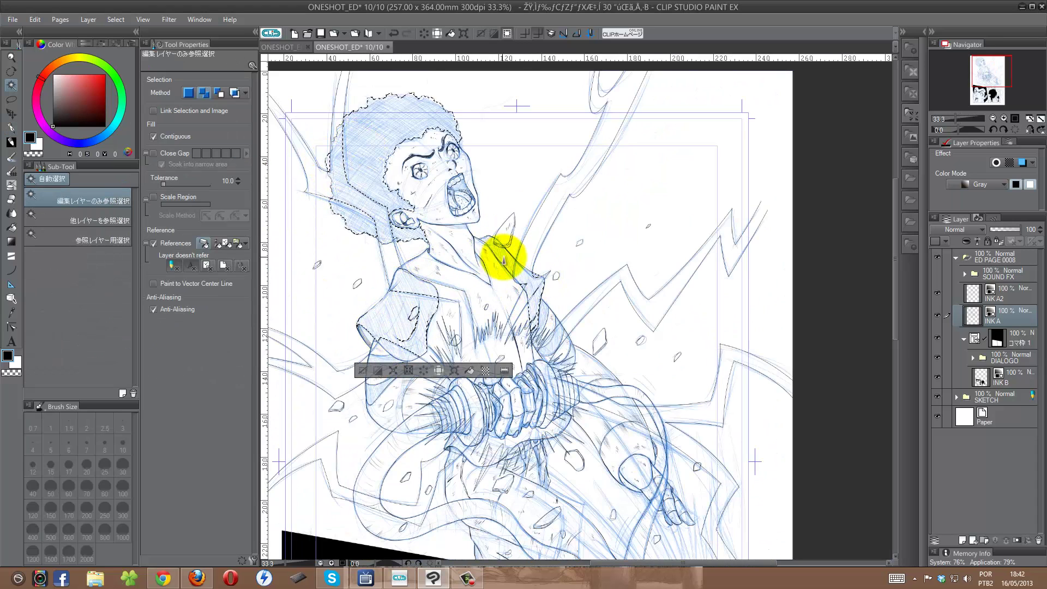
left_click(374, 398, "shift")
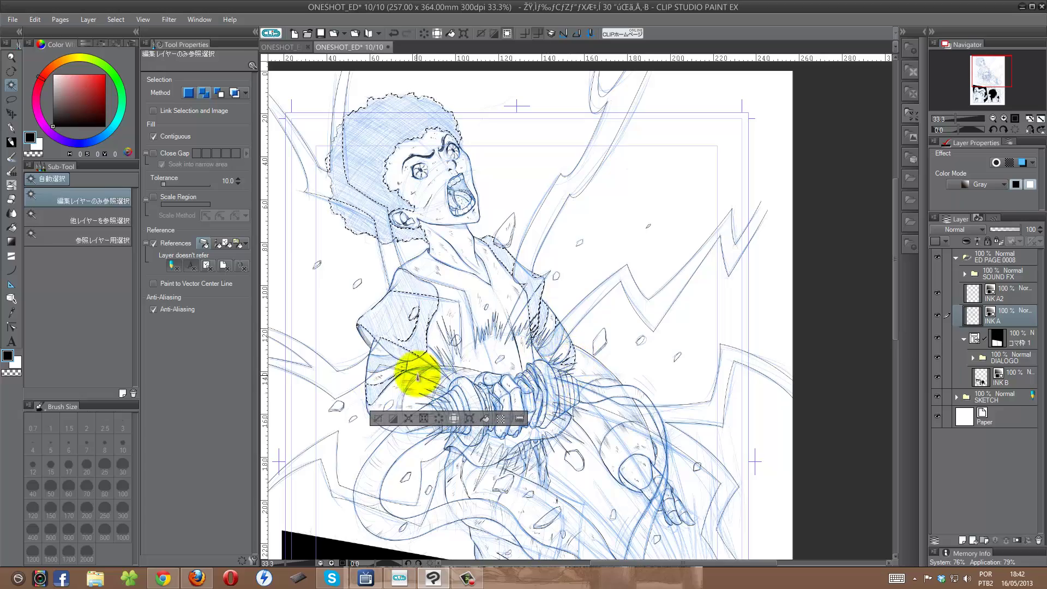
Fill the shoulders, arm and collar area with dense diagonal Pen hatching.
key("p")
left_click_drag(509, 453, 537, 412)
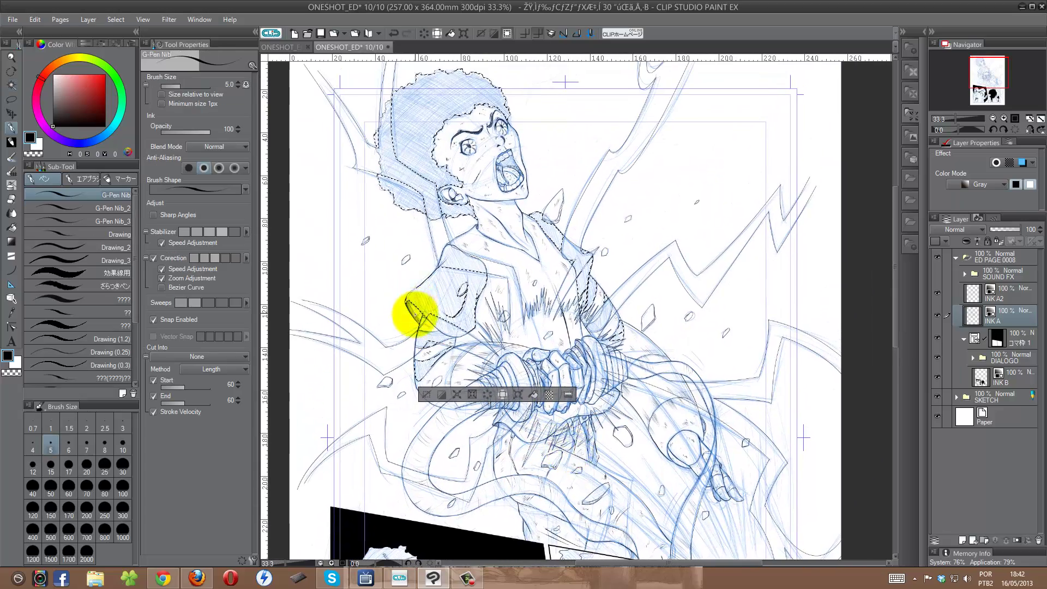
key("ctrl+0")
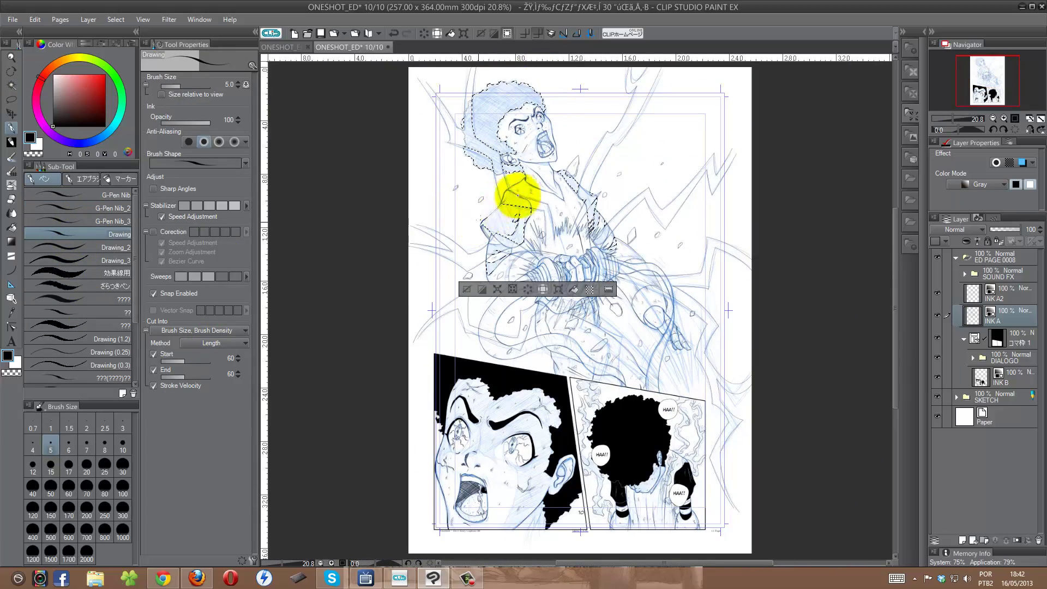
left_click_drag(540, 191, 475, 234)
mouse_move(523, 208)
left_mouse_down()
mouse_move(483, 215)
mouse_move(479, 264)
left_mouse_up()
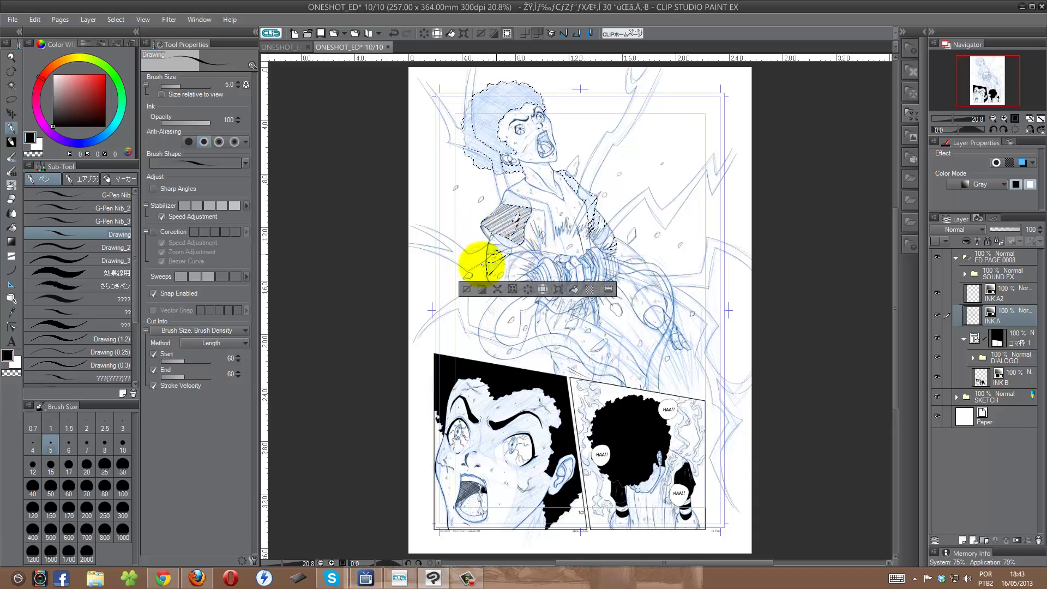
left_click_drag(512, 229, 491, 254)
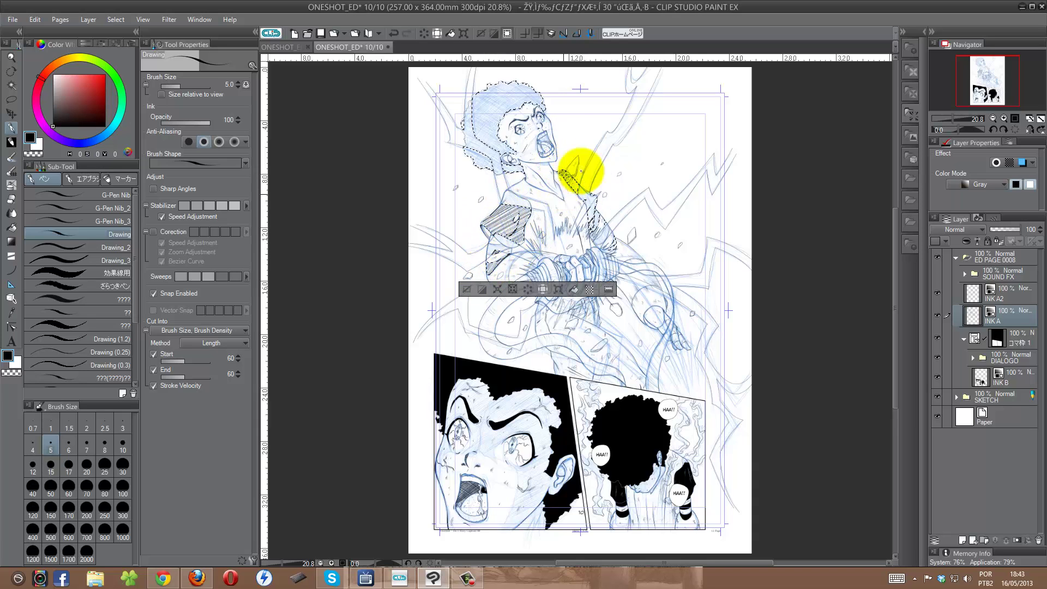
left_click_drag(580, 170, 566, 159)
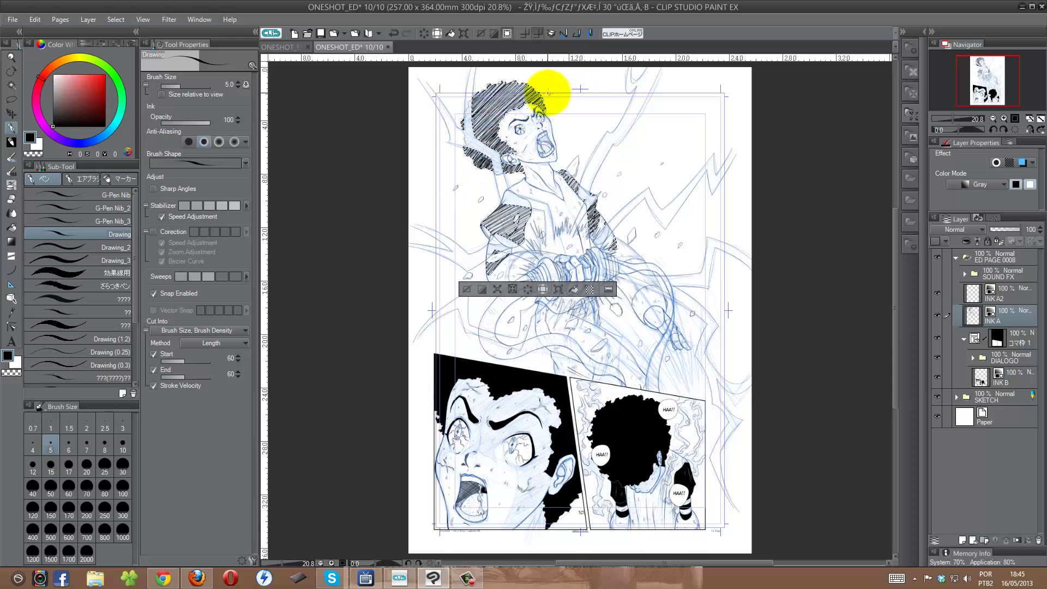
Flip the canvas horizontally to check the hatching, then deselect.
scroll(546, 81, "up", 2)
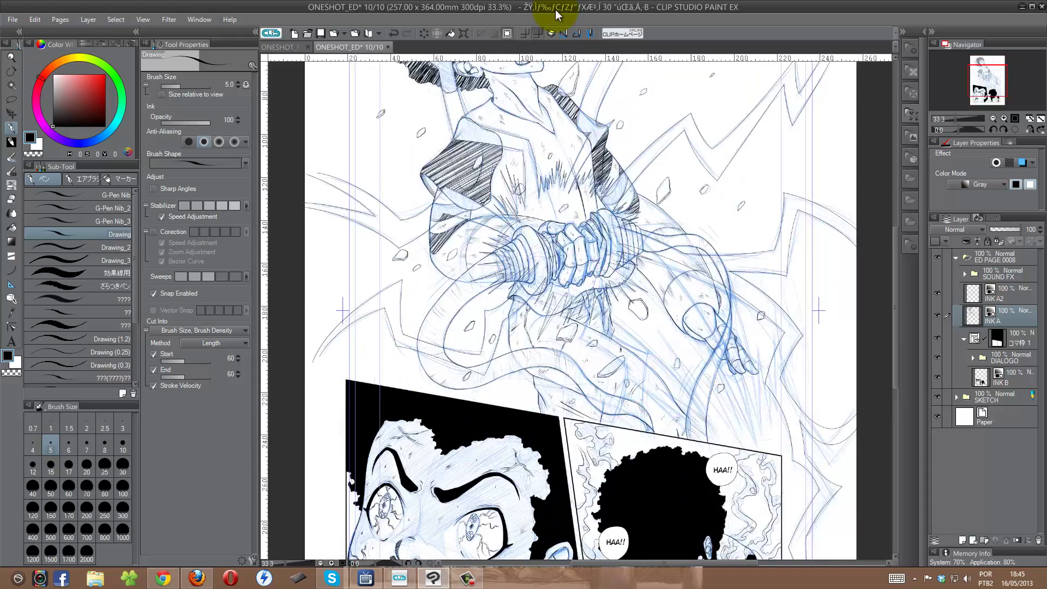
scroll(491, 106, "up", 1)
key("w")
key("p")
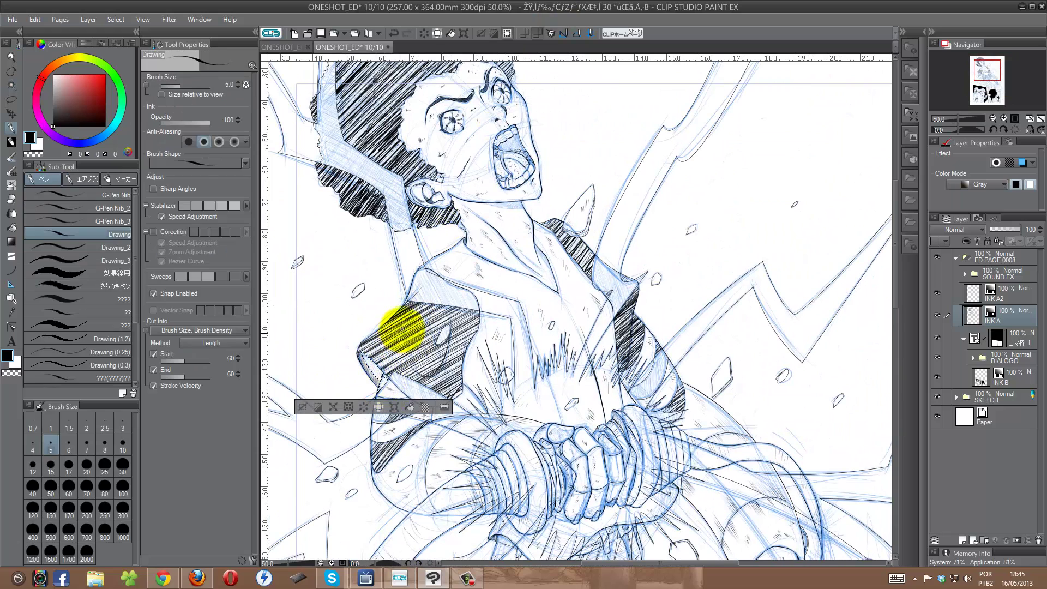
key("w")
key("p")
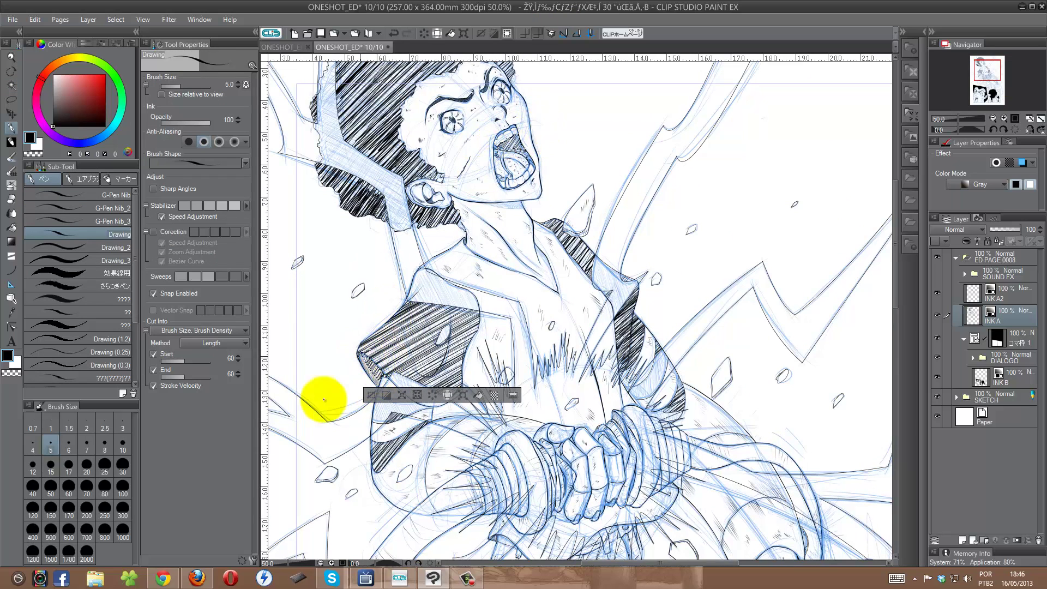
key("h")
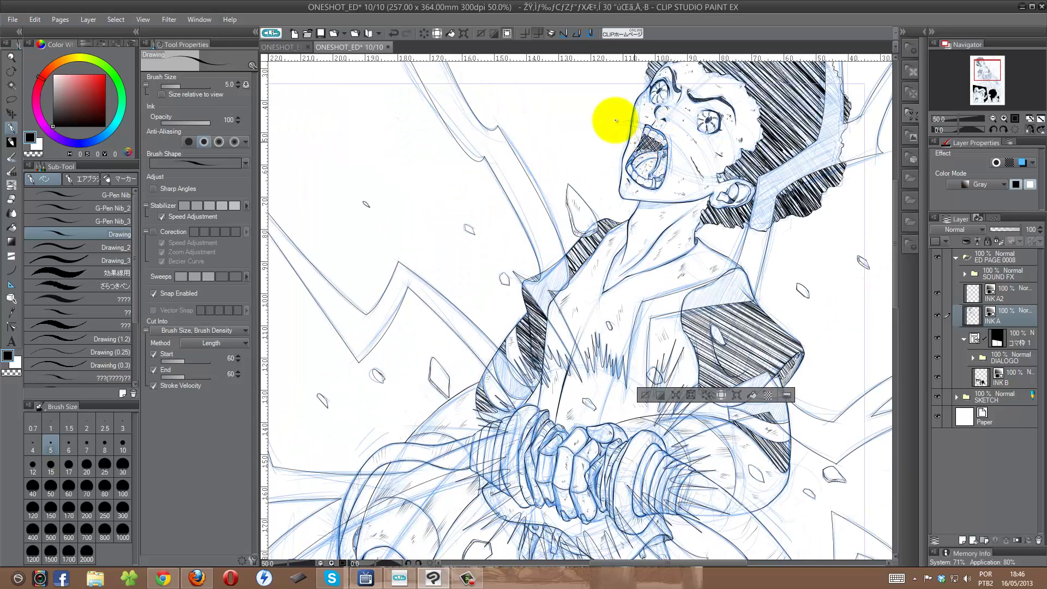
key("h")
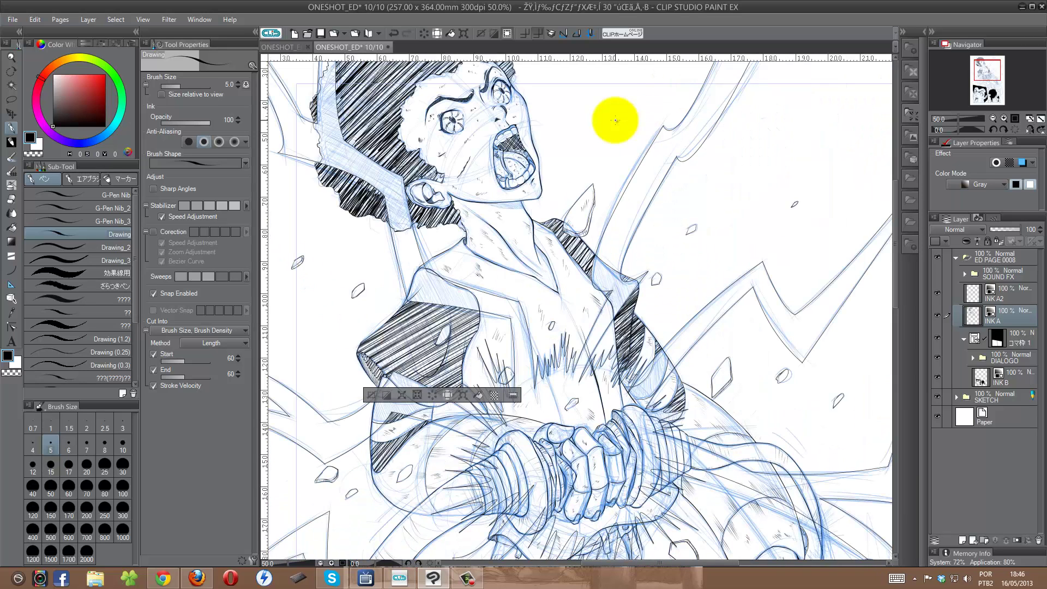
key("ctrl+d")
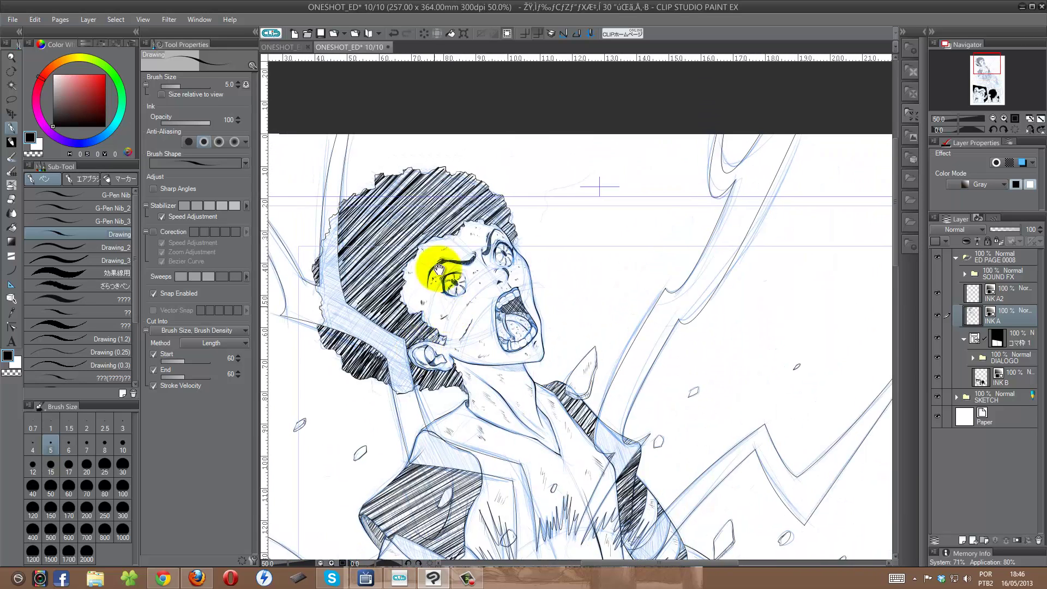
scroll(491, 300, "down", 5)
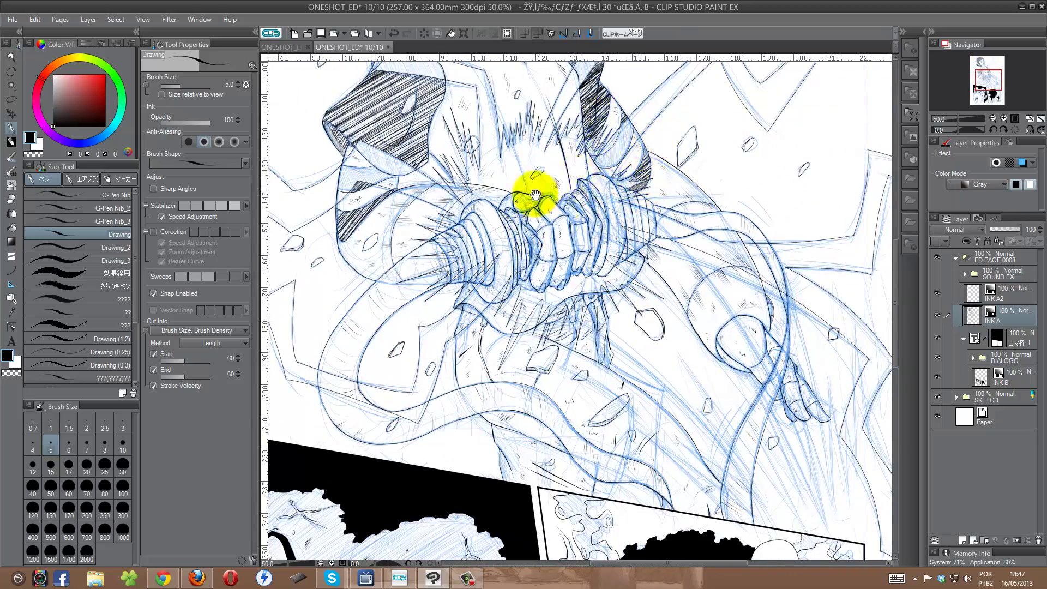
Auto Select the face and neck and fill them with a Quick Tone dot screentone.
scroll(540, 213, "up", 5)
key("w")
left_click(562, 150)
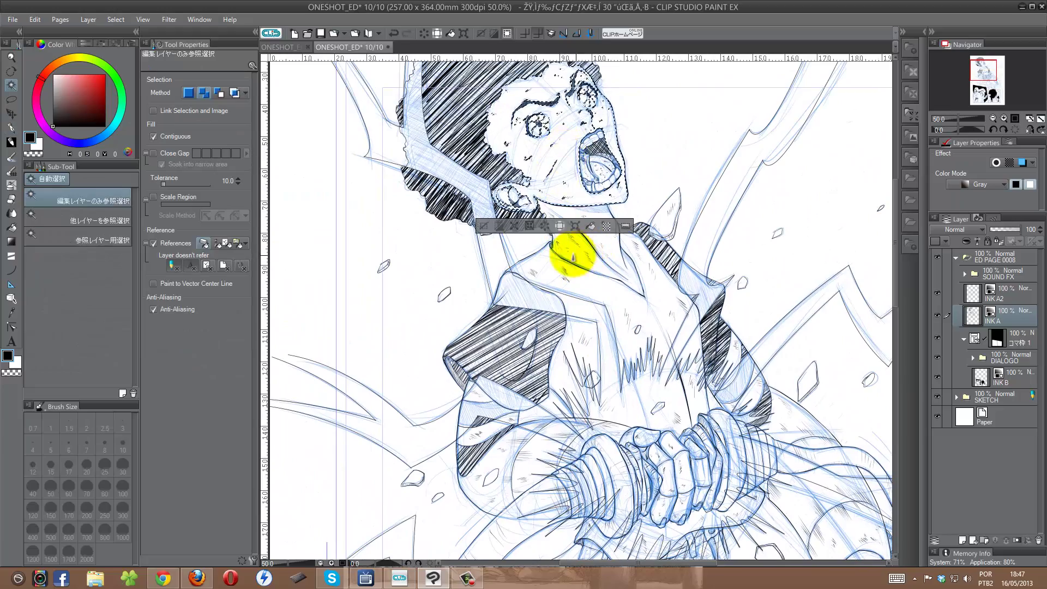
left_click(578, 254)
scroll(628, 284, "down", 5)
scroll(597, 277, "up", 5)
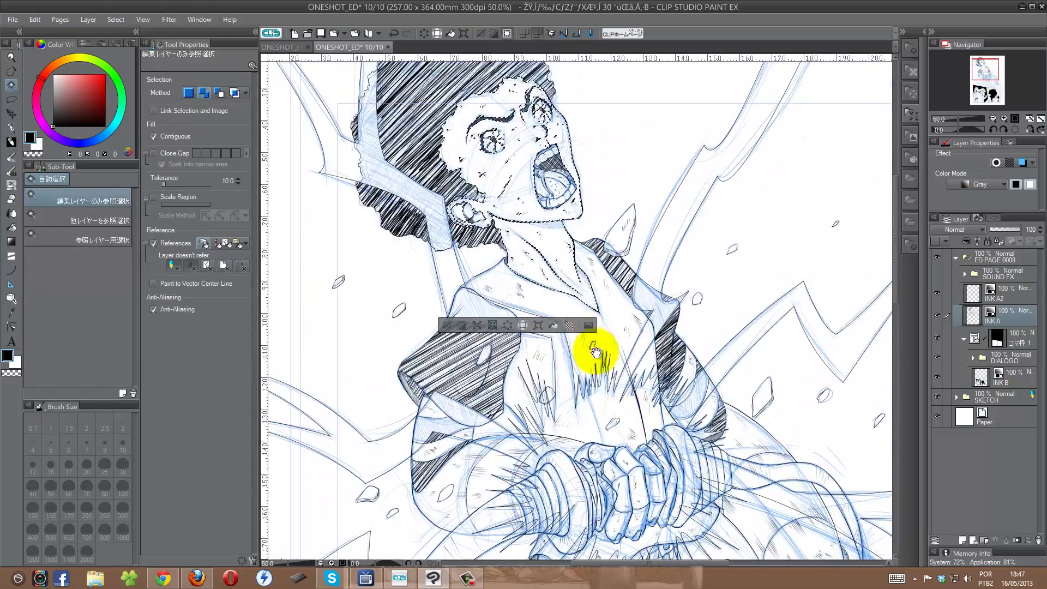
left_click(588, 314)
left_click(606, 314)
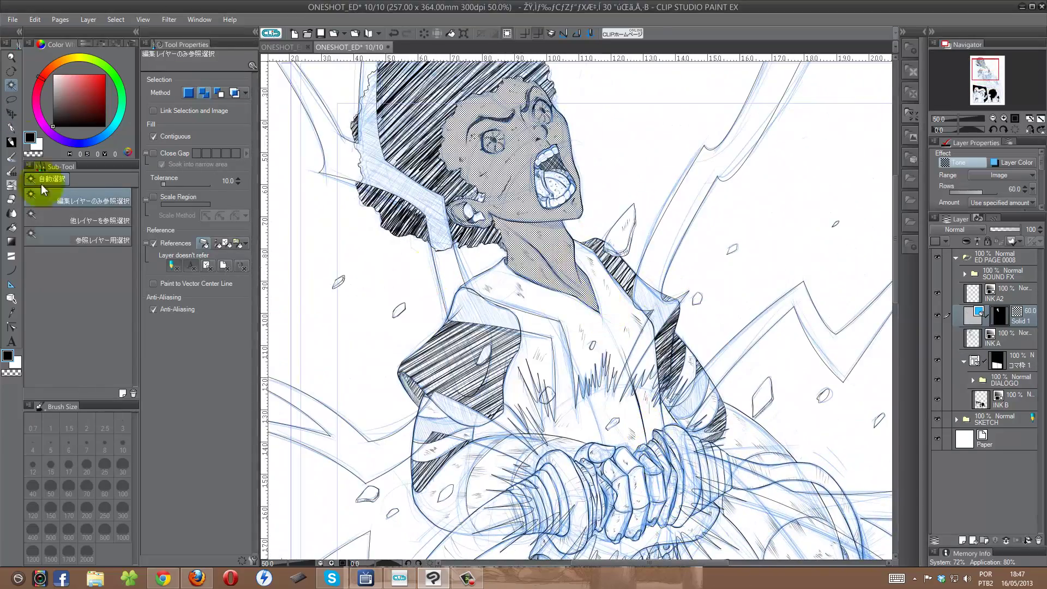
Take the Marker for touch-ups and make INK A the active layer.
left_click(11, 127)
scroll(468, 206, "up", 4)
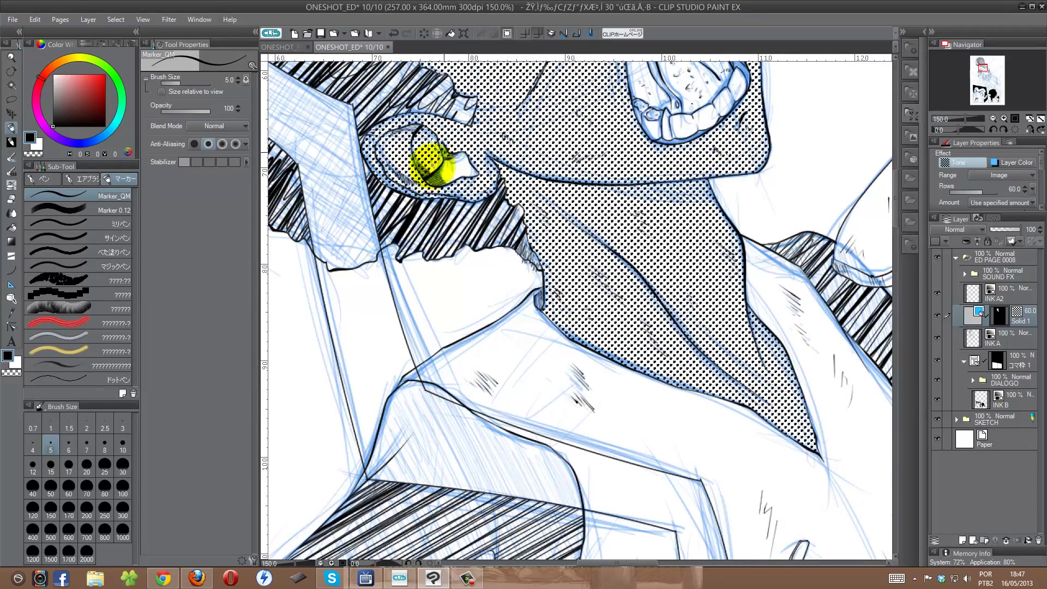
scroll(488, 130, "up", 5)
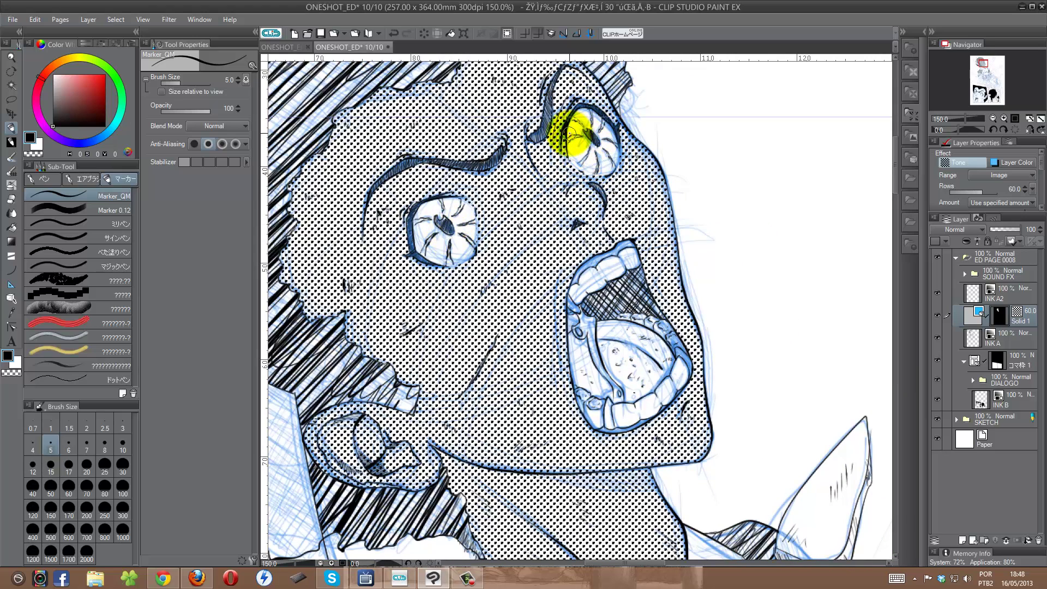
left_click(610, 281, "ctrl+shift")
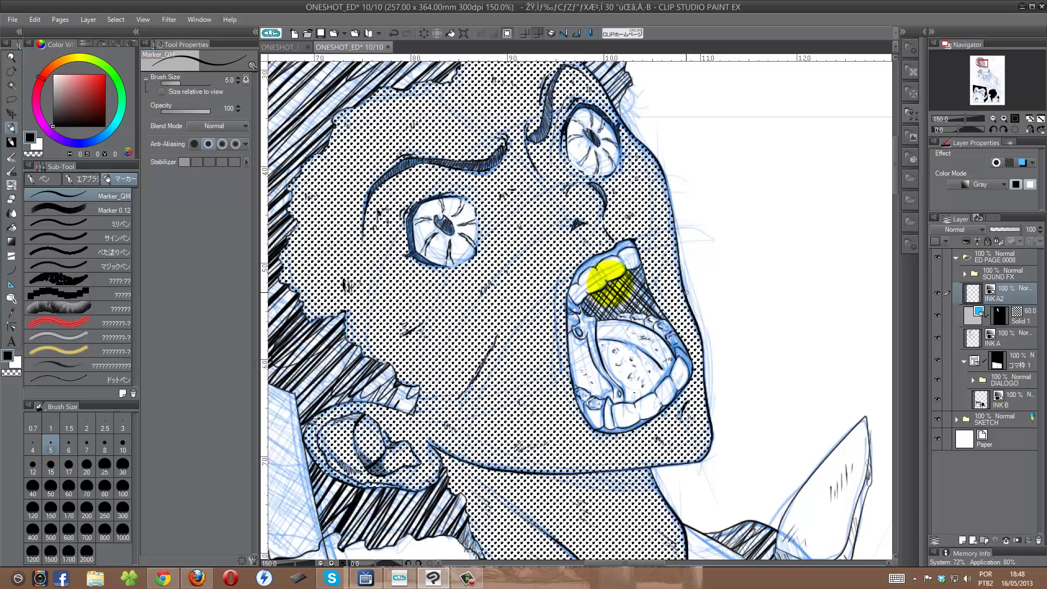
left_click(944, 329)
key("w")
scroll(519, 347, "down", 10)
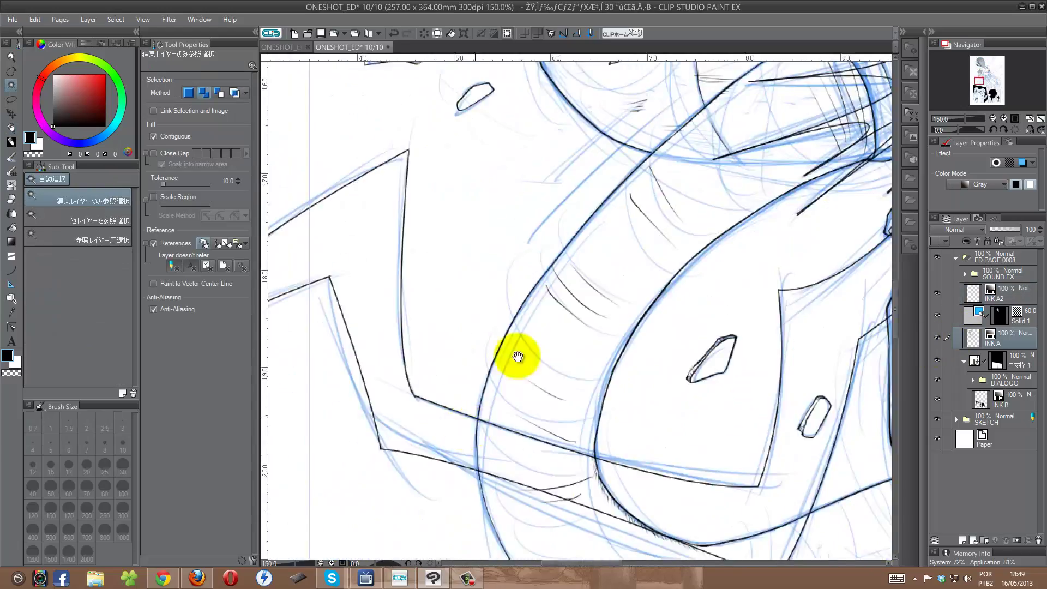
Select the inside of the open mouth and fill it with an 85-line Quick Tone.
scroll(603, 398, "down", 10)
scroll(616, 395, "down", 5)
left_click(631, 392)
scroll(627, 420, "down", 3)
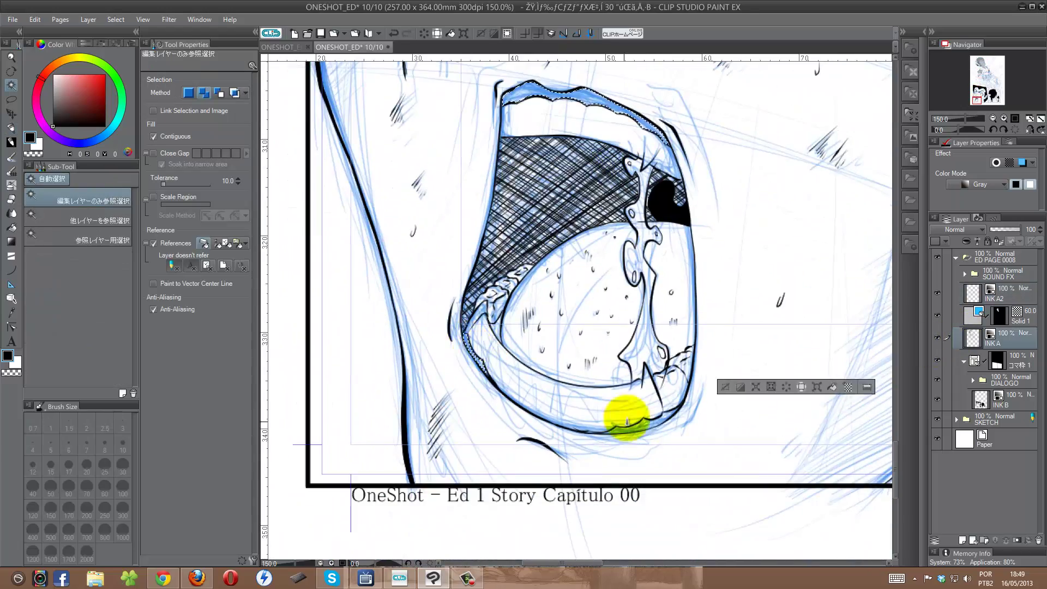
left_click(12, 128)
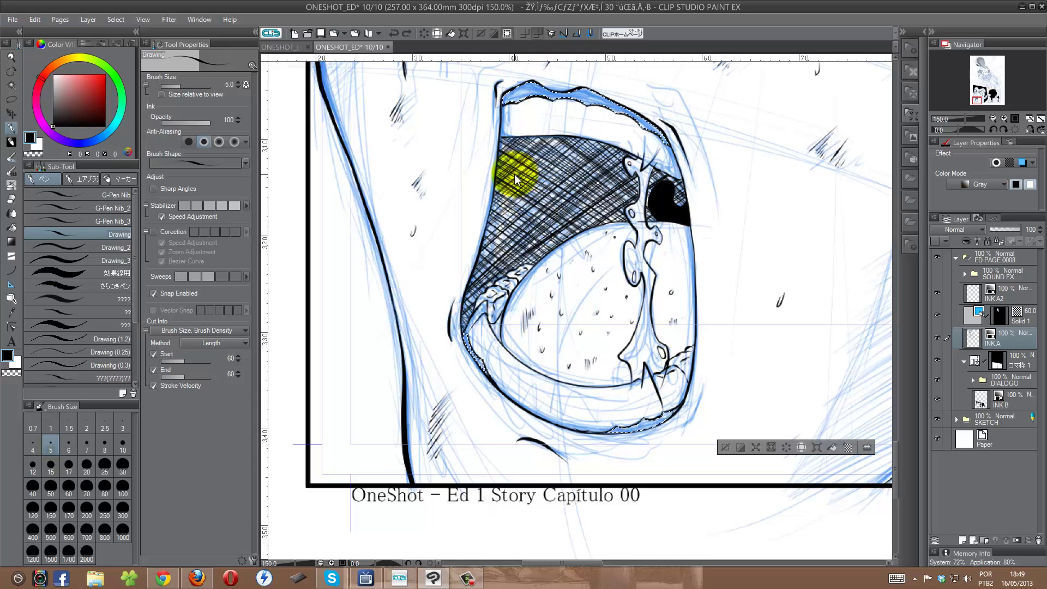
left_click(848, 448)
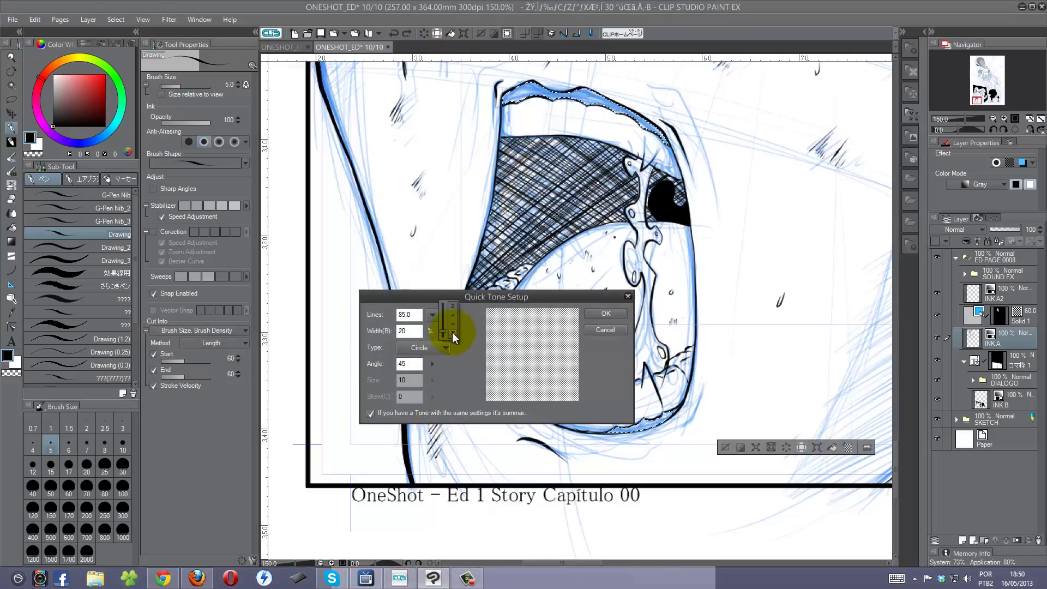
left_click(605, 314)
scroll(585, 316, "down", 3)
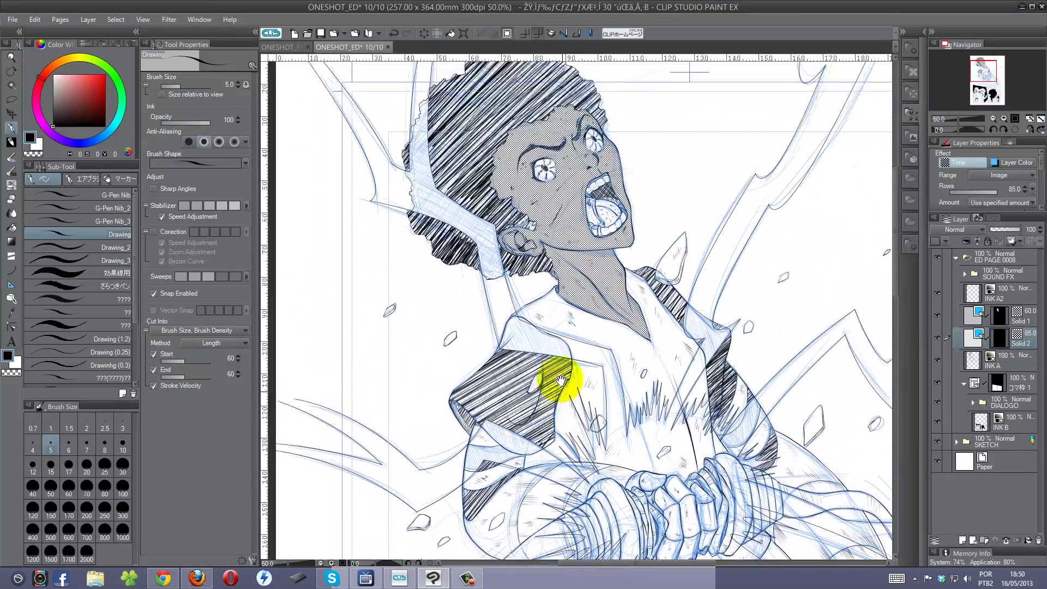
Auto Select the face and apply a 60-line Circle dot tone via layer Solid 1.
left_click_drag(521, 265, 537, 326)
key("w")
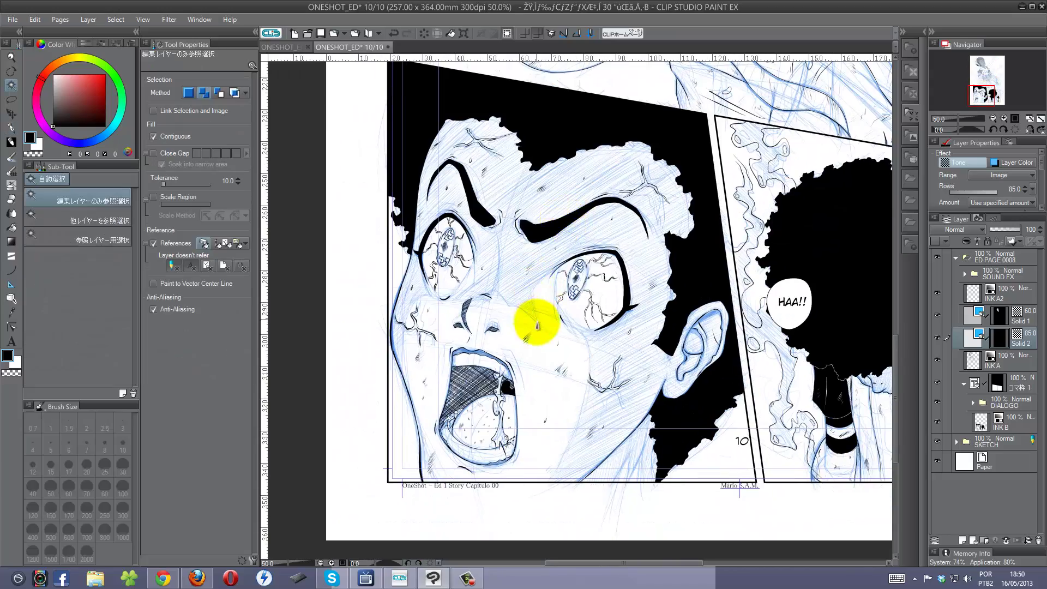
left_click(537, 326)
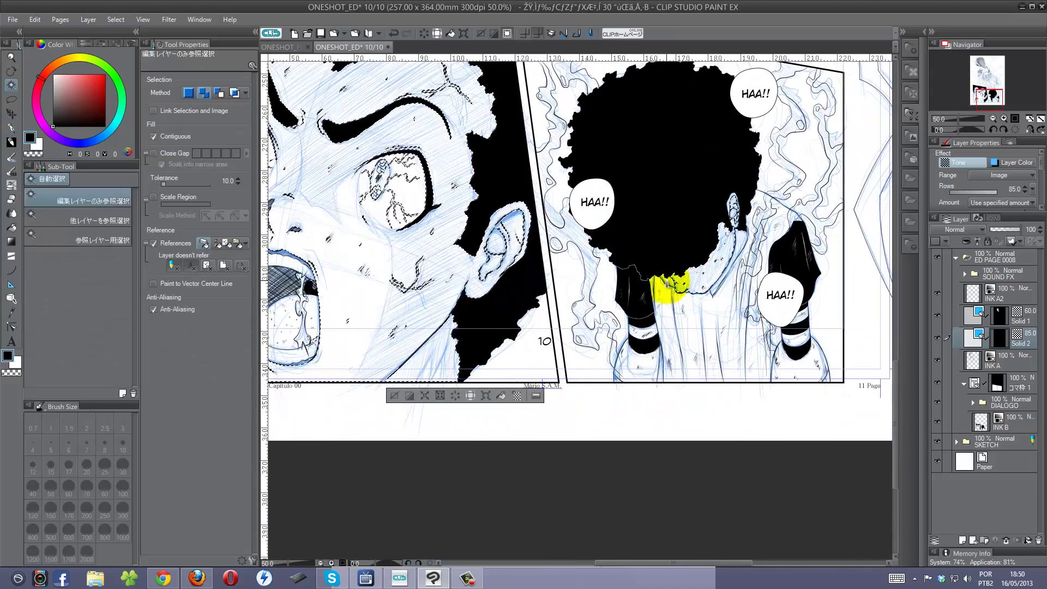
left_click(968, 319)
left_click(516, 395)
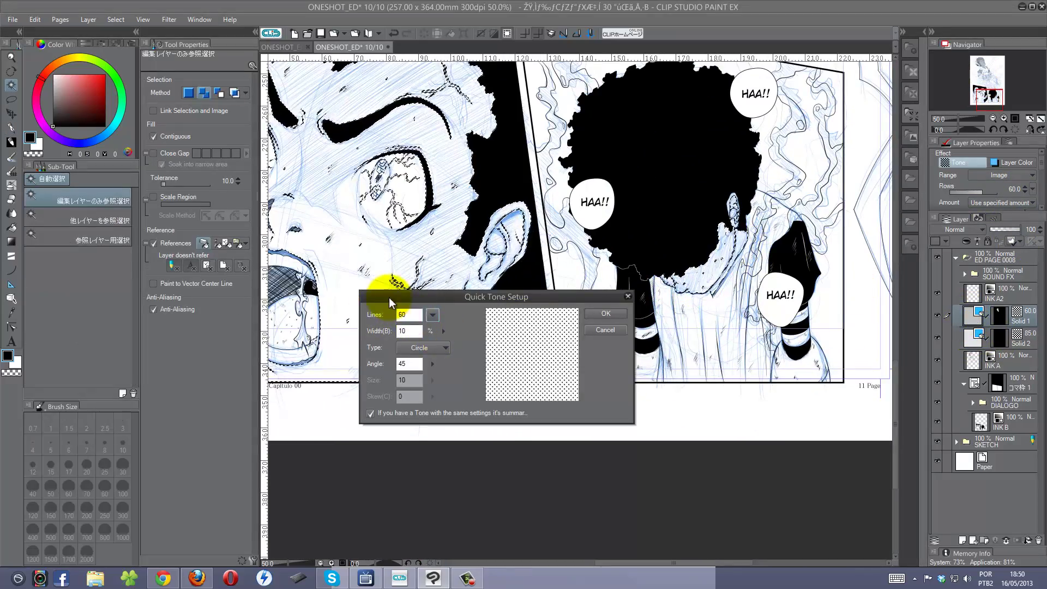
left_click(606, 314)
Paint out the tone dots in the right pupil and both eye whites with the Marker.
key("p")
scroll(725, 202, "up", 2)
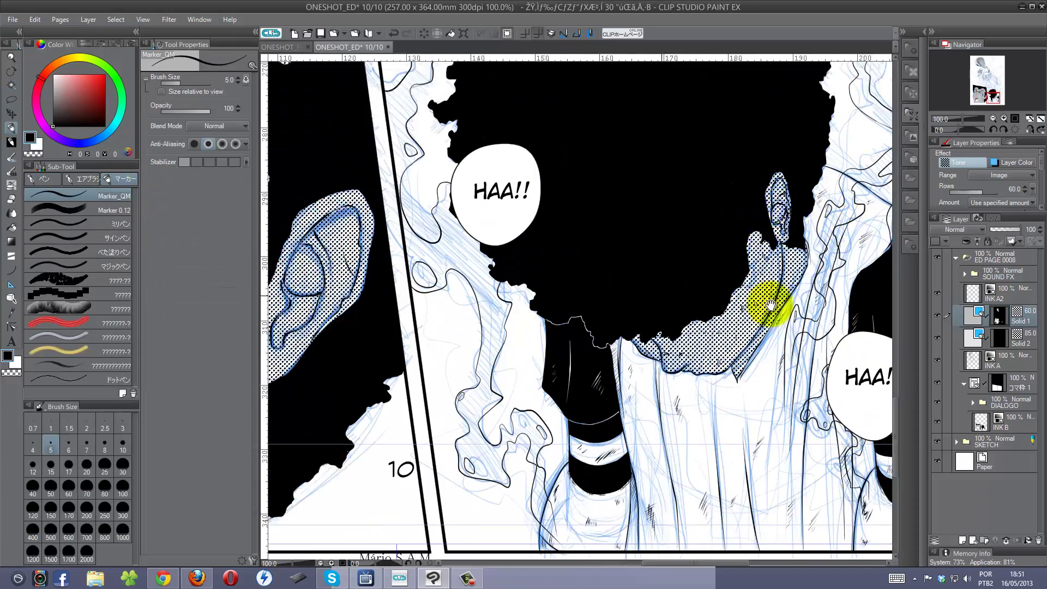
mouse_move(698, 186)
left_mouse_down()
mouse_move(613, 364)
mouse_move(700, 298)
left_mouse_up()
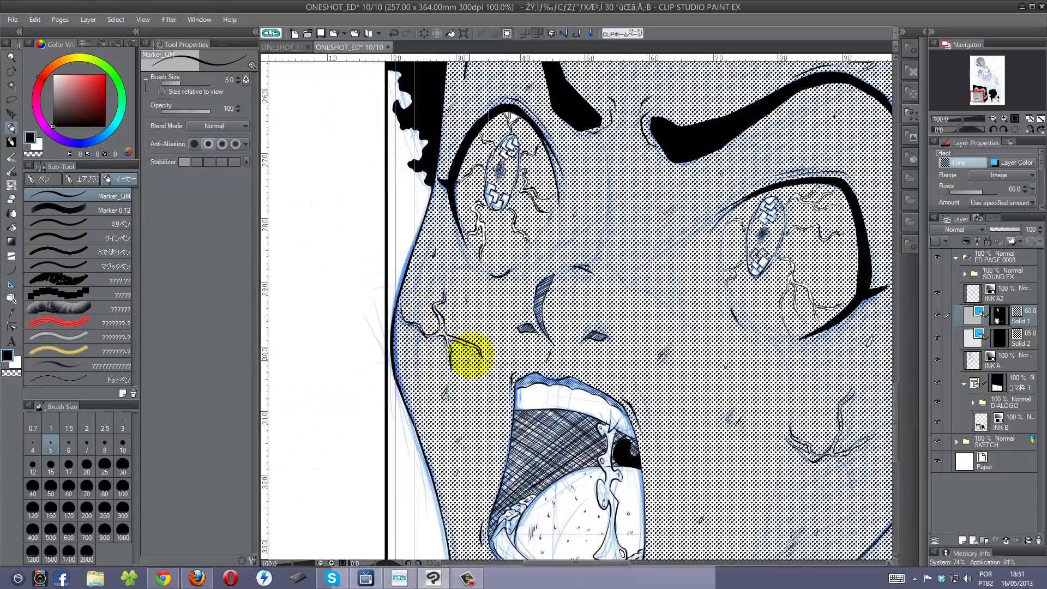
mouse_move(468, 351)
left_mouse_down()
mouse_move(590, 299)
mouse_move(795, 468)
left_mouse_up()
mouse_move(607, 244)
left_mouse_down()
mouse_move(561, 362)
mouse_move(608, 389)
left_mouse_up()
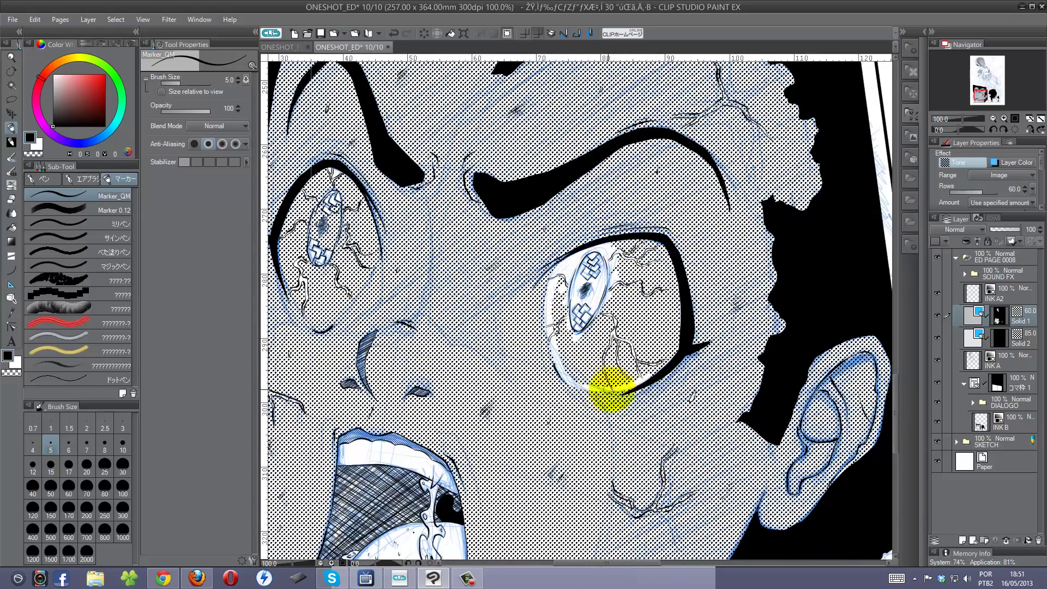
mouse_move(681, 303)
left_mouse_down()
mouse_move(561, 299)
mouse_move(560, 349)
left_mouse_up()
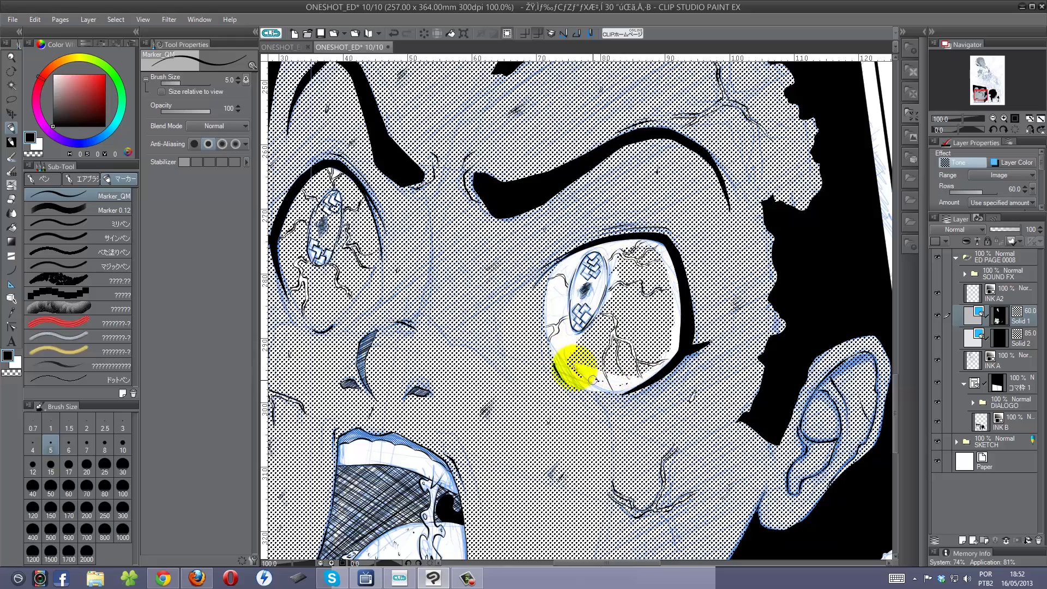
mouse_move(592, 380)
left_mouse_down()
mouse_move(643, 355)
mouse_move(597, 363)
mouse_move(608, 245)
mouse_move(666, 299)
mouse_move(636, 297)
mouse_move(660, 295)
left_mouse_up()
mouse_move(360, 274)
left_mouse_down()
mouse_move(424, 319)
mouse_move(374, 374)
mouse_move(431, 278)
left_mouse_up()
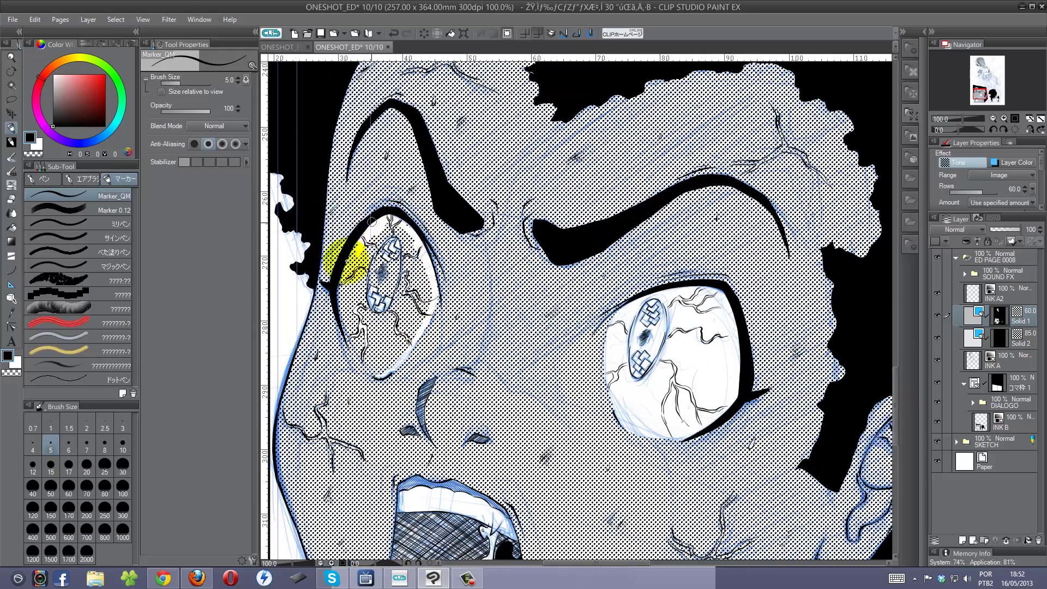
mouse_move(347, 341)
left_mouse_down()
mouse_move(374, 362)
mouse_move(421, 265)
mouse_move(411, 316)
mouse_move(360, 338)
left_mouse_up()
mouse_move(389, 235)
left_mouse_down()
mouse_move(386, 327)
mouse_move(362, 253)
mouse_move(355, 300)
mouse_move(377, 251)
left_mouse_up()
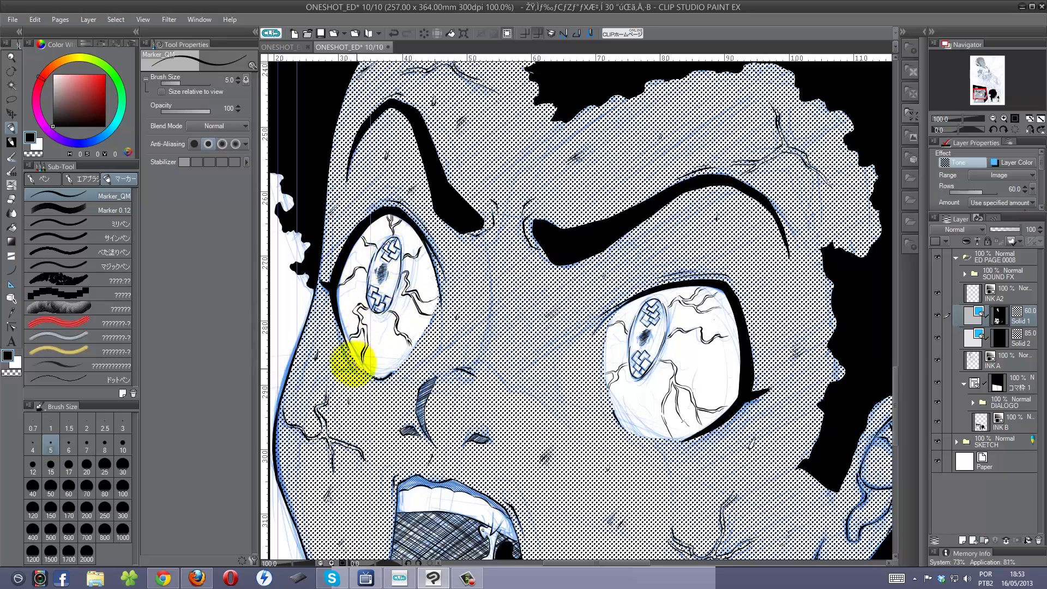
Begin a freehand Lasso outline around the face's shadow area.
scroll(349, 322, "down", 3)
mouse_move(346, 316)
left_mouse_down()
mouse_move(468, 355)
mouse_move(496, 318)
mouse_move(479, 304)
mouse_move(498, 273)
mouse_move(511, 276)
left_mouse_up()
key("m")
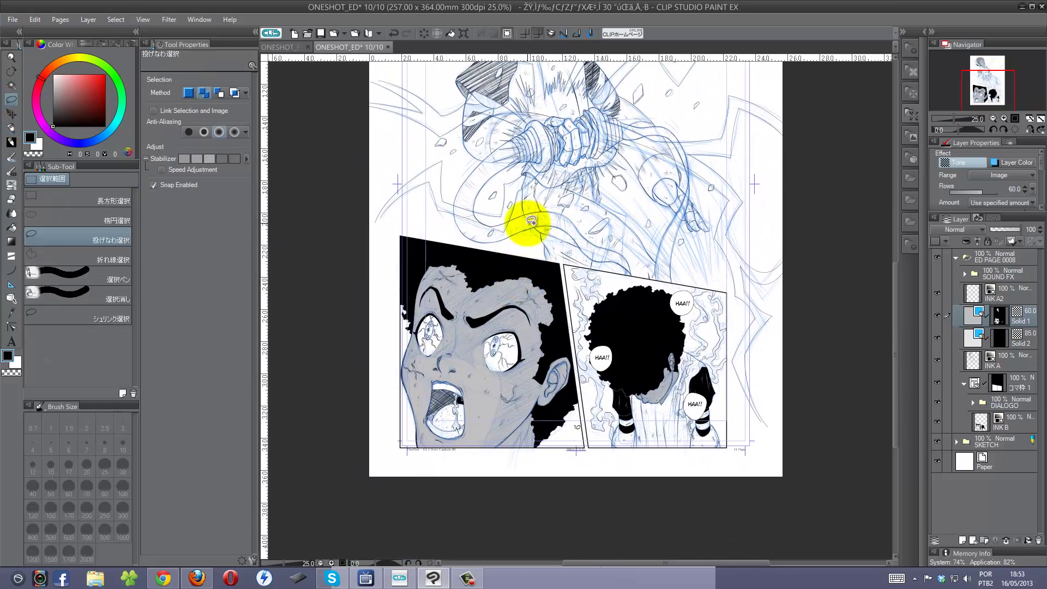
scroll(523, 222, "up", 2)
mouse_move(357, 291)
left_mouse_down()
mouse_move(318, 393)
mouse_move(330, 248)
mouse_move(351, 257)
mouse_move(351, 285)
left_mouse_up()
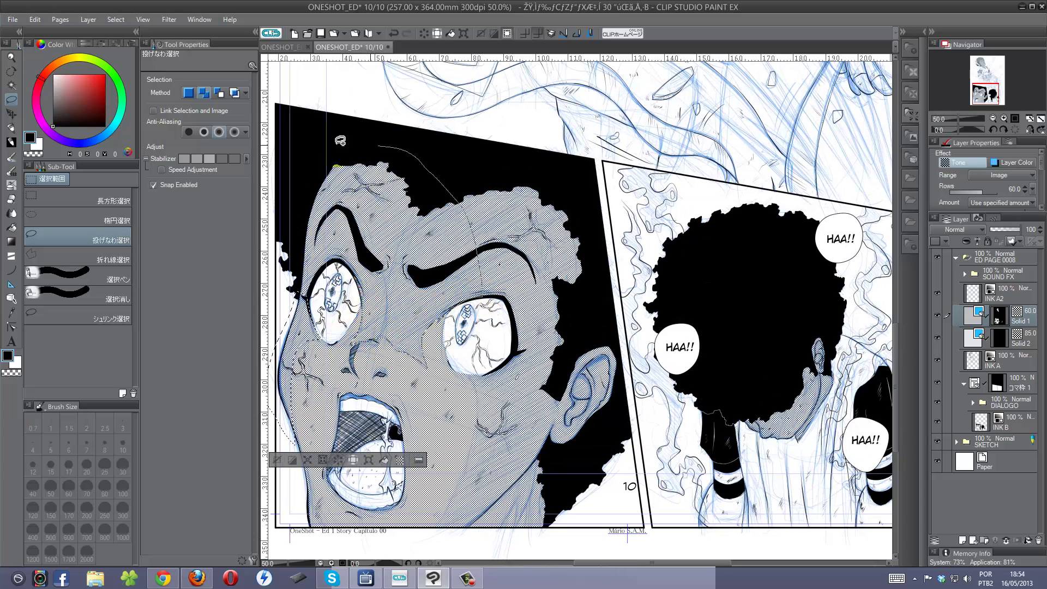
Finish lassoing the face's shadow side and fill it with a new tone.
left_click_drag(341, 141, 330, 235)
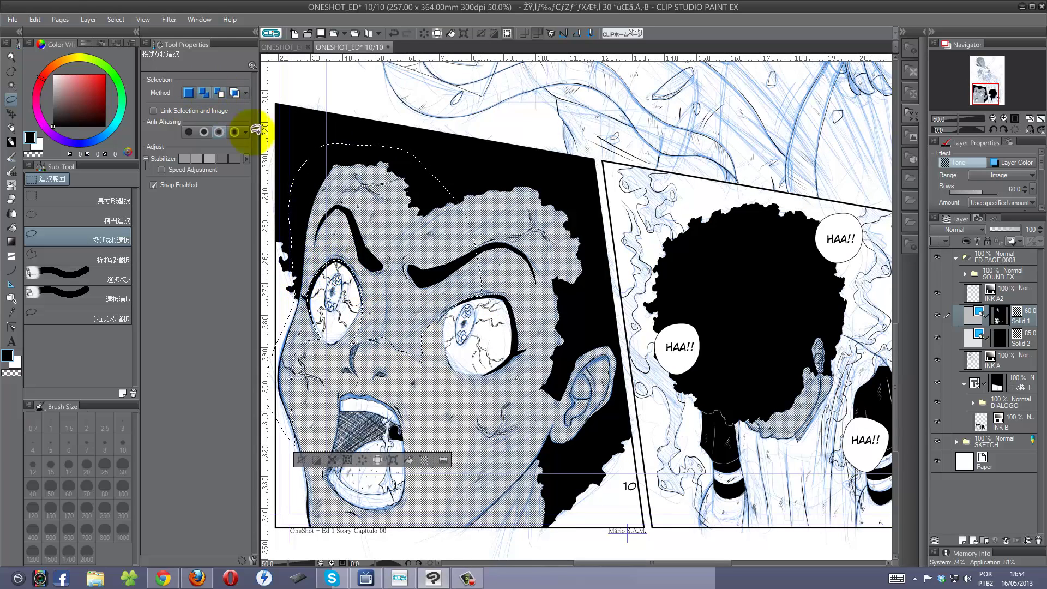
mouse_move(255, 129)
left_mouse_down()
mouse_move(445, 328)
mouse_move(416, 498)
mouse_move(514, 507)
left_mouse_up()
mouse_move(593, 336)
left_mouse_down()
mouse_move(391, 187)
mouse_move(467, 269)
mouse_move(491, 362)
left_mouse_up()
mouse_move(423, 250)
left_mouse_down()
mouse_move(497, 297)
mouse_move(461, 251)
left_mouse_up()
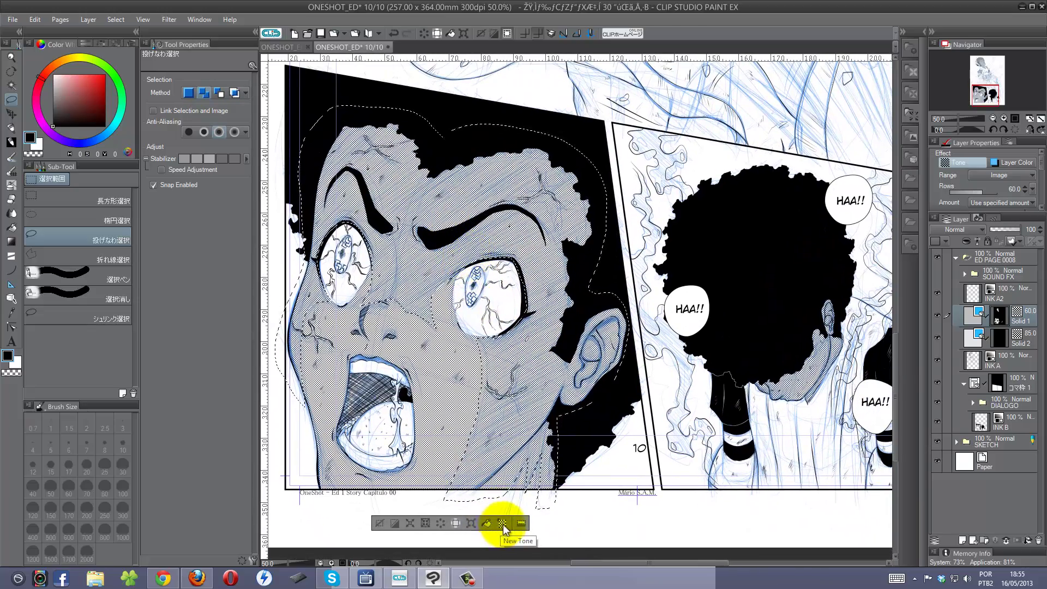
left_click(503, 524)
left_click(590, 304)
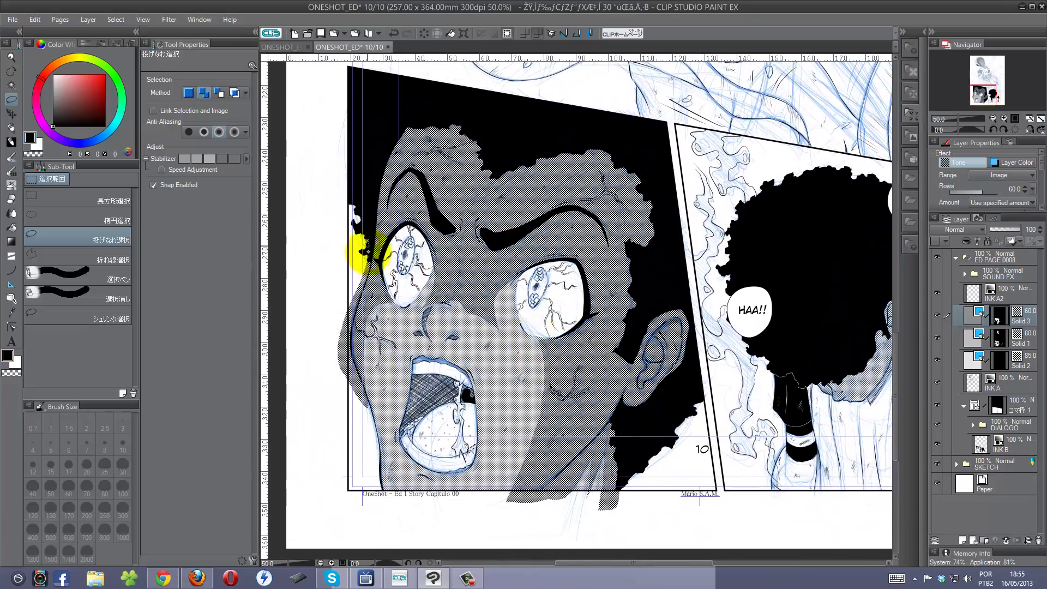
Pan around the shaded face to inspect the lower face, eye and ear.
scroll(339, 367, "up", 1)
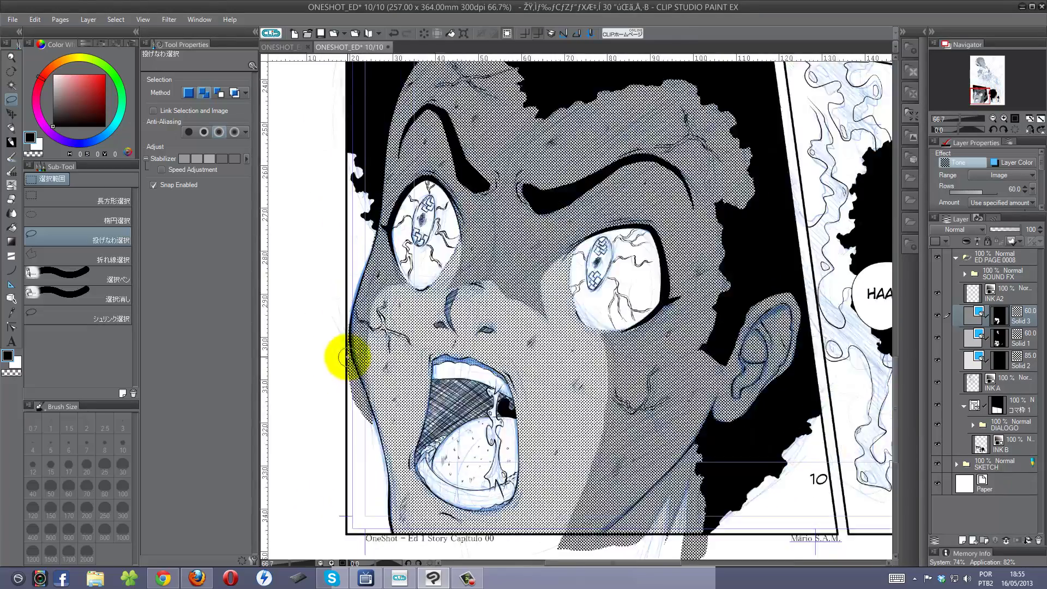
scroll(345, 355, "up", 1)
left_click_drag(643, 383, 529, 434)
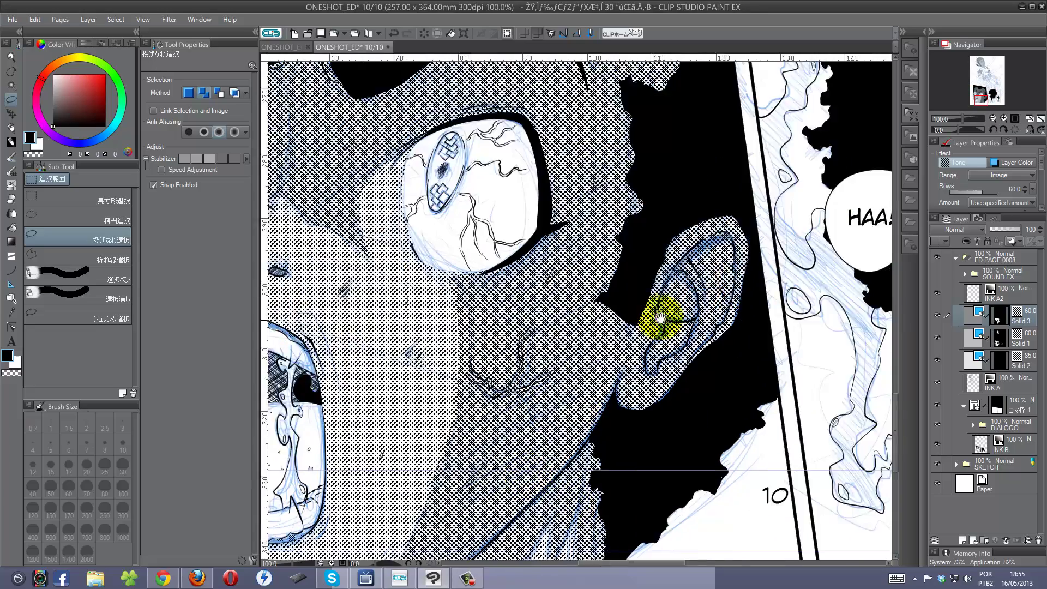
left_click_drag(636, 437, 698, 334)
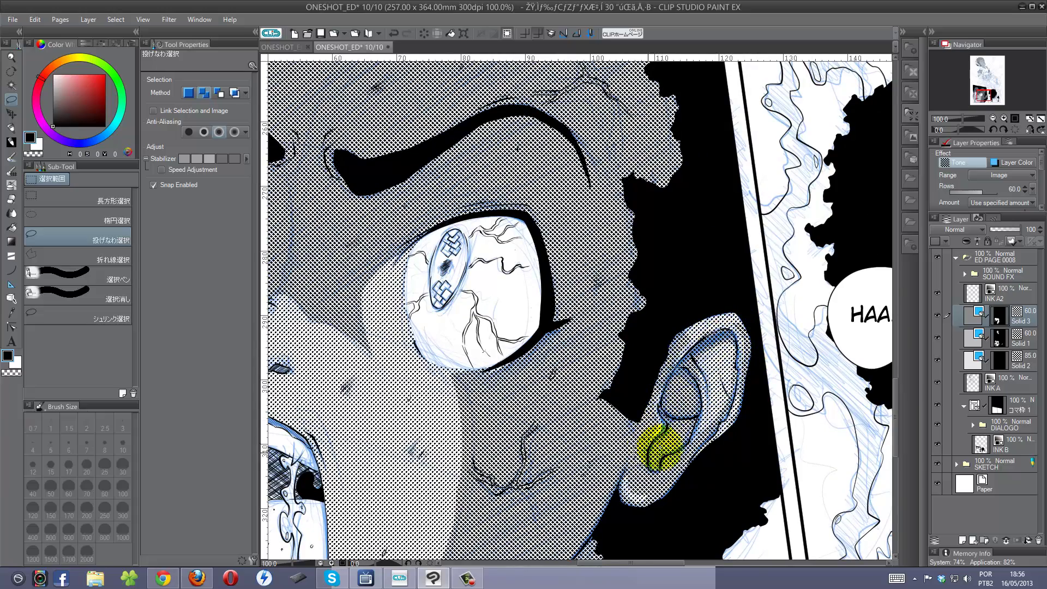
scroll(660, 446, "down", 1)
scroll(636, 316, "down", 3)
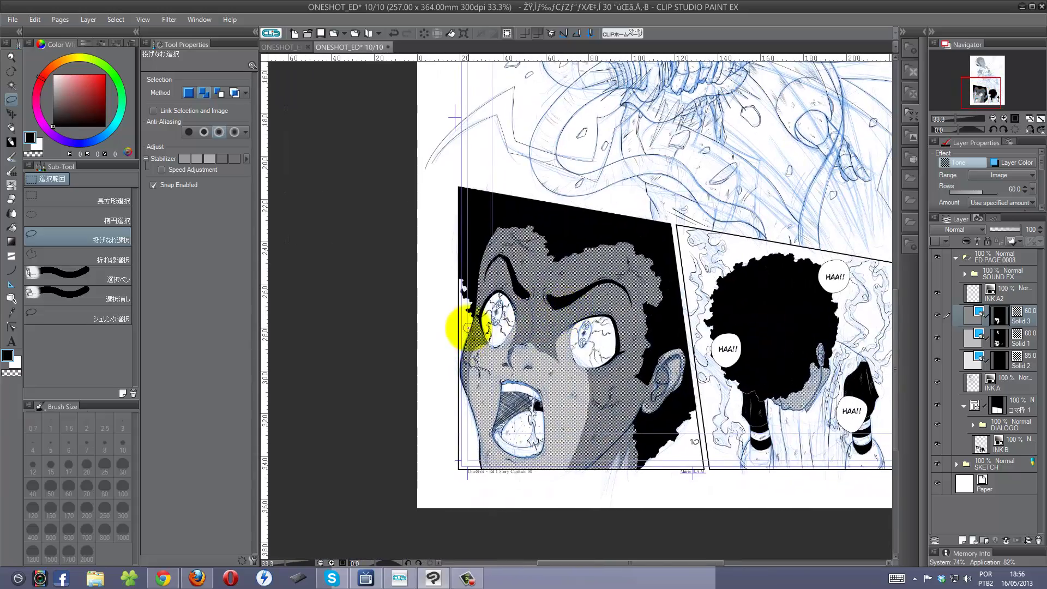
Bring the upper figure's face into view, mirror it, and lasso along the jaw and neck.
scroll(580, 344, "up", 5)
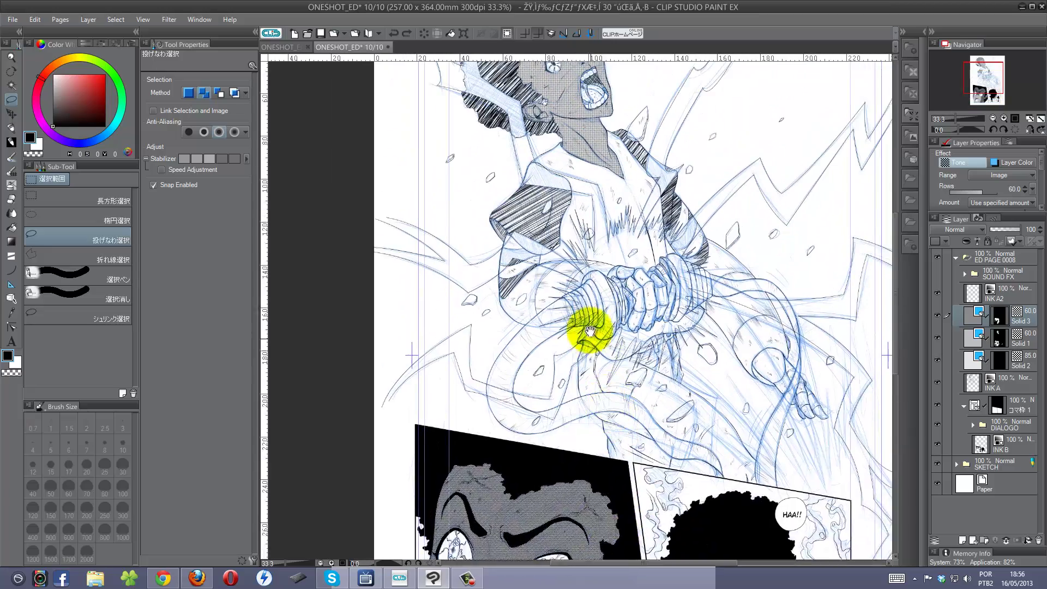
scroll(591, 328, "up", 2)
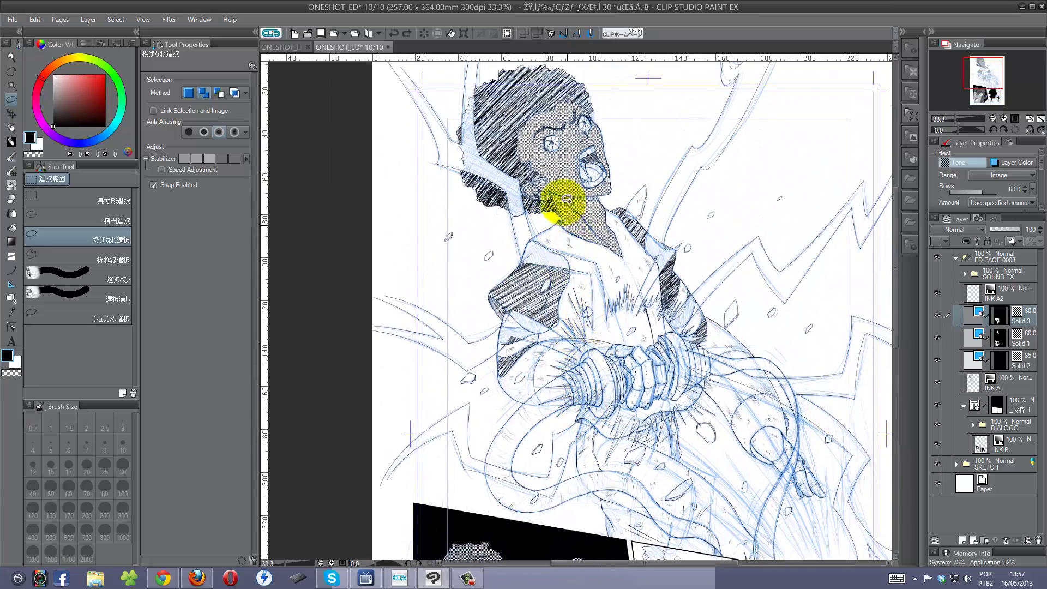
scroll(561, 199, "up", 2)
scroll(509, 385, "up", 2)
left_click_drag(509, 385, 409, 240)
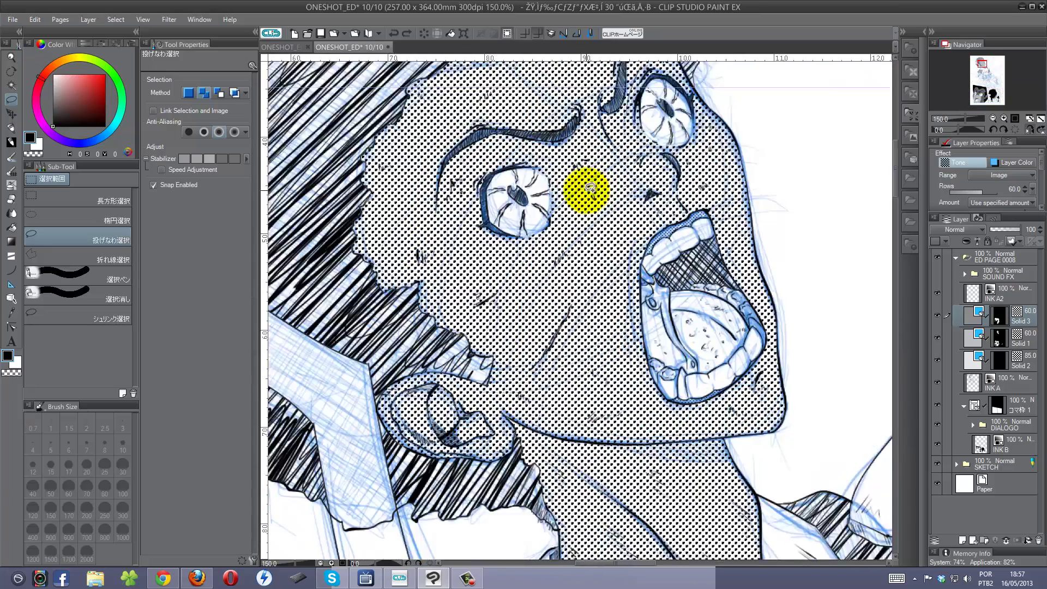
key("h")
mouse_move(454, 342)
left_mouse_down()
mouse_move(547, 346)
mouse_move(498, 341)
mouse_move(448, 357)
left_mouse_up()
left_click_drag(479, 494, 558, 399)
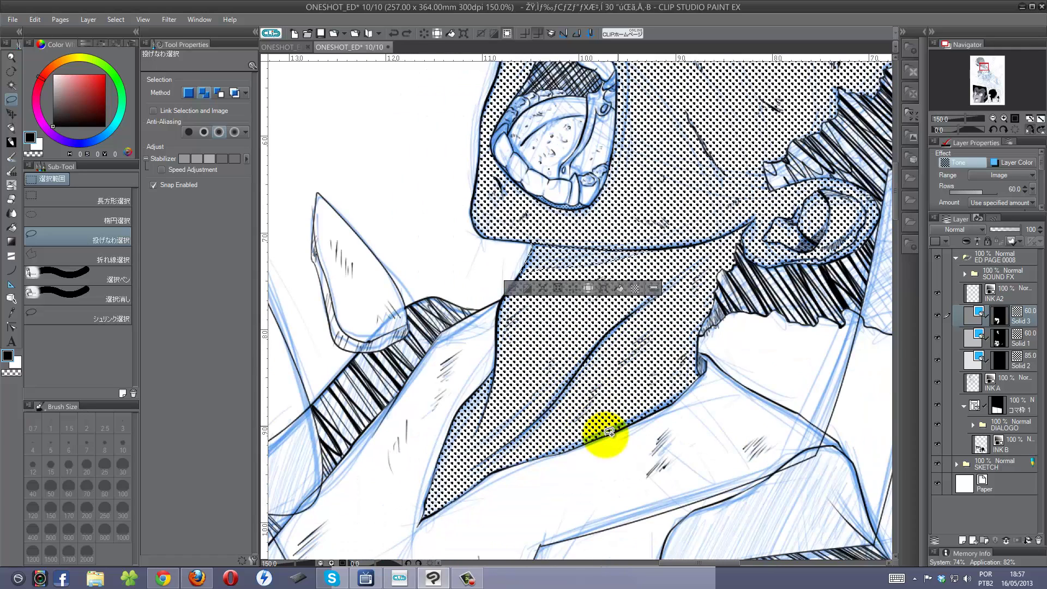
mouse_move(610, 432)
left_mouse_down()
mouse_move(627, 384)
mouse_move(554, 350)
mouse_move(674, 245)
mouse_move(613, 437)
left_mouse_up()
Unmirror the view and close the lasso down the cheek and around the chin.
scroll(594, 350, "up", 5)
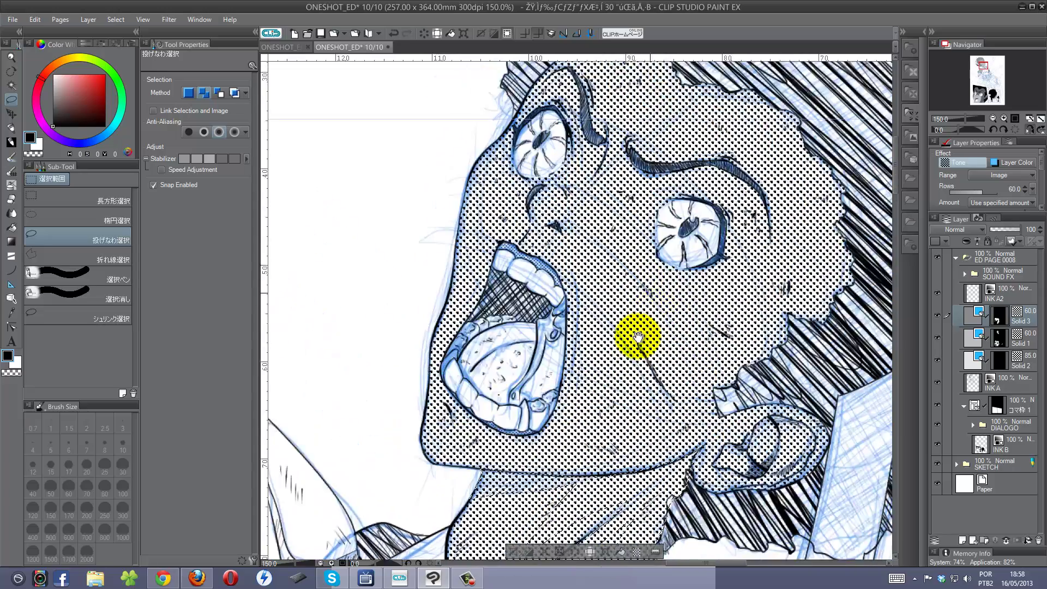
left_click_drag(637, 336, 607, 332)
left_click_drag(773, 220, 729, 297)
key("h")
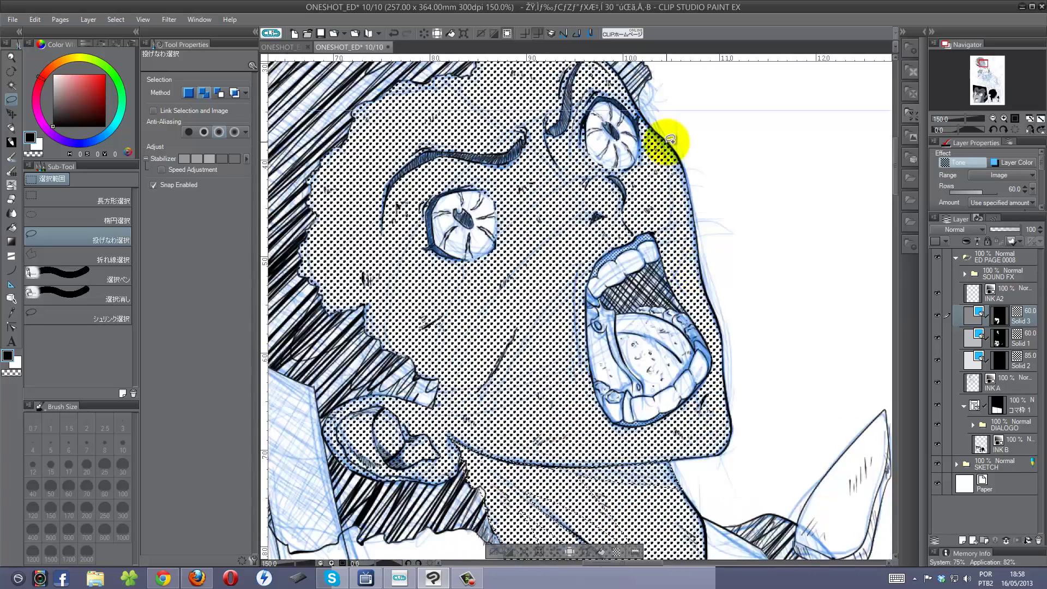
scroll(552, 311, "down", 2)
mouse_move(501, 240)
left_mouse_down()
mouse_move(502, 293)
mouse_move(551, 295)
mouse_move(573, 363)
mouse_move(684, 405)
left_mouse_up()
mouse_move(718, 371)
left_mouse_down()
mouse_move(652, 420)
mouse_move(540, 430)
left_mouse_up()
mouse_move(474, 340)
left_mouse_down()
mouse_move(498, 206)
mouse_move(498, 252)
mouse_move(603, 270)
mouse_move(537, 194)
mouse_move(572, 247)
left_mouse_up()
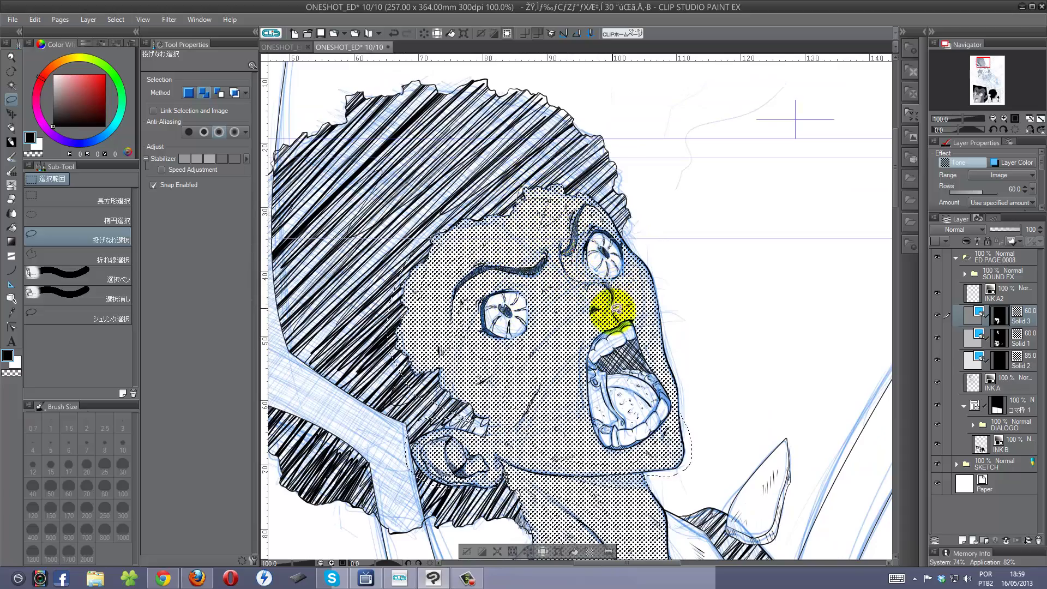
Fill the shadow selection with a denser new tone and return to the Marker.
scroll(535, 205, "down", 5)
scroll(567, 251, "up", 2)
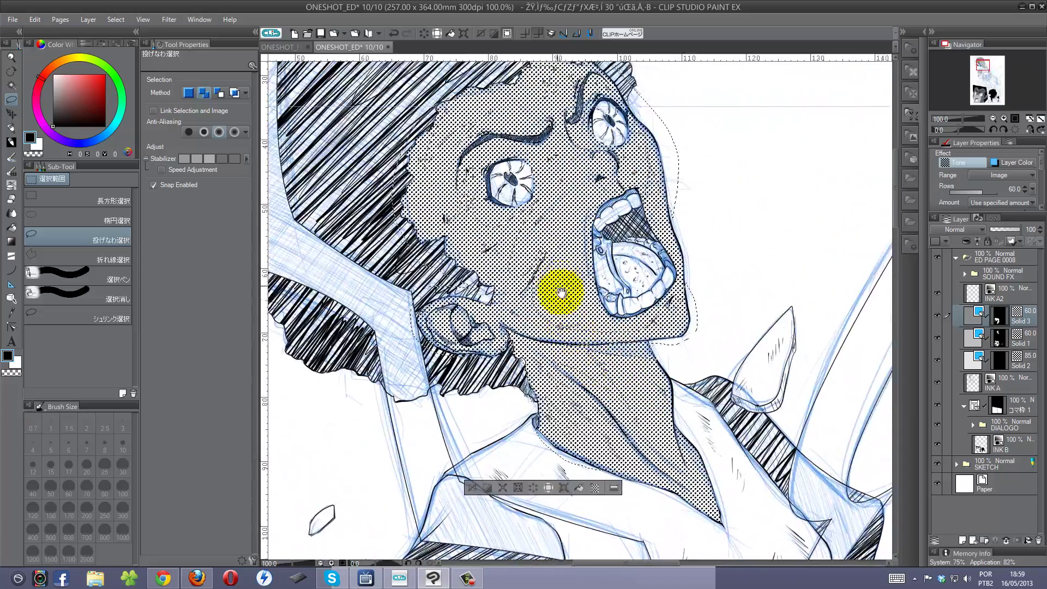
left_click(598, 489)
left_click(602, 312)
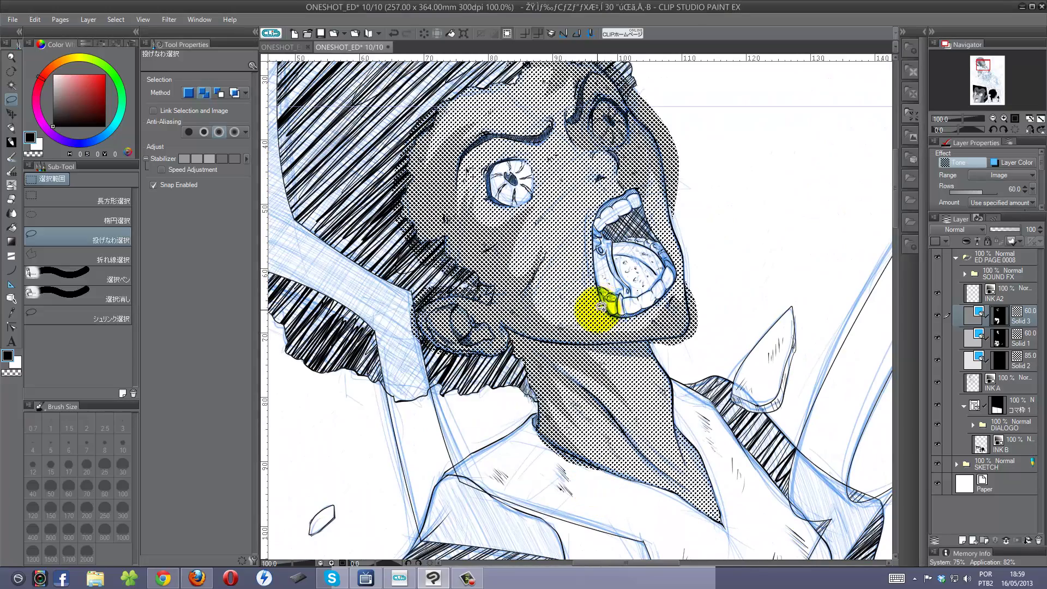
scroll(601, 307, "down", 3)
scroll(600, 261, "up", 3)
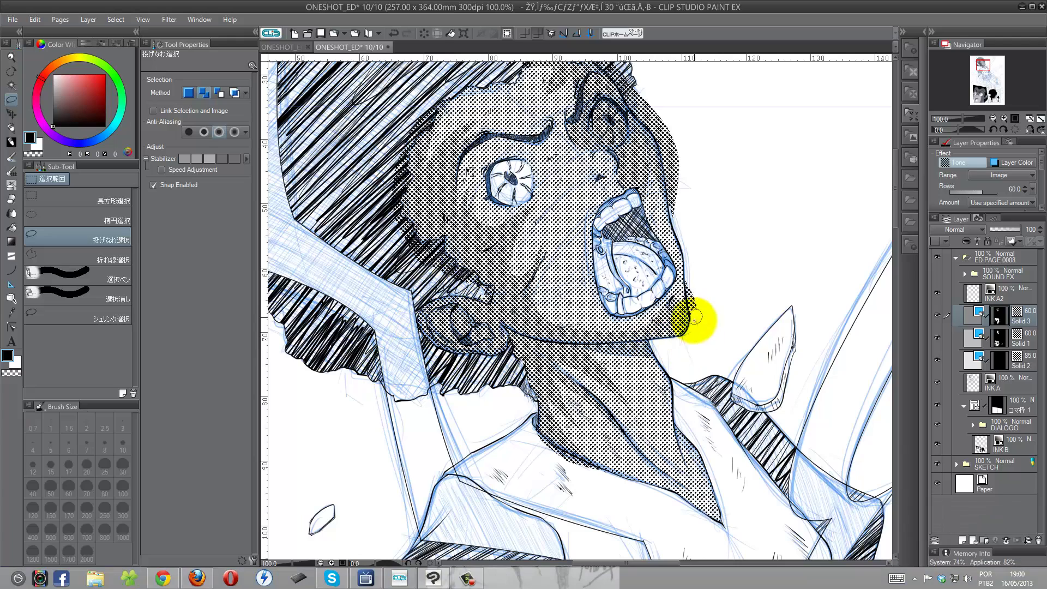
scroll(646, 302, "up", 3)
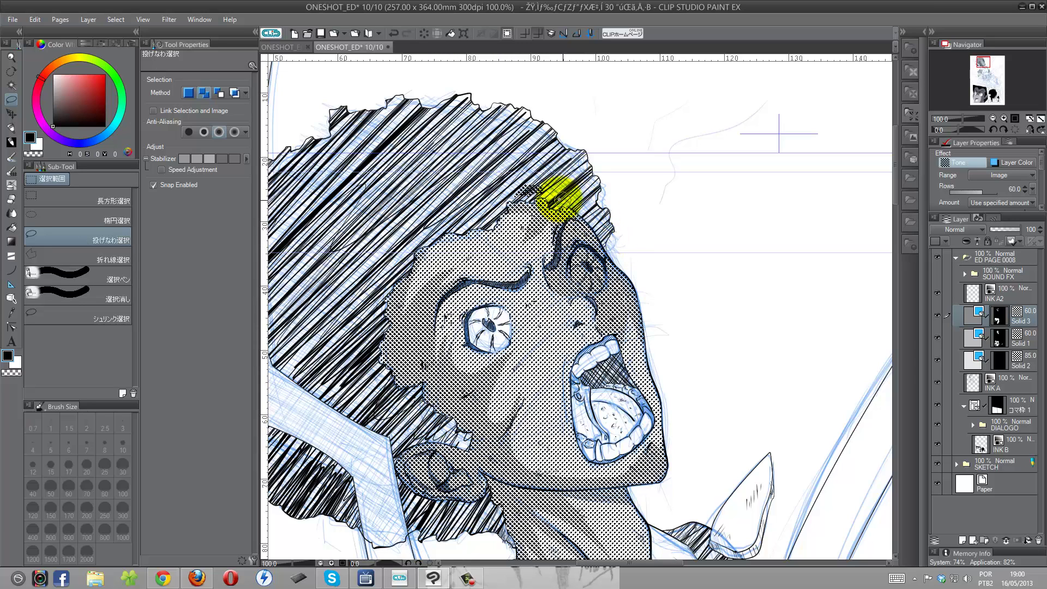
key("p")
scroll(525, 162, "down", 1)
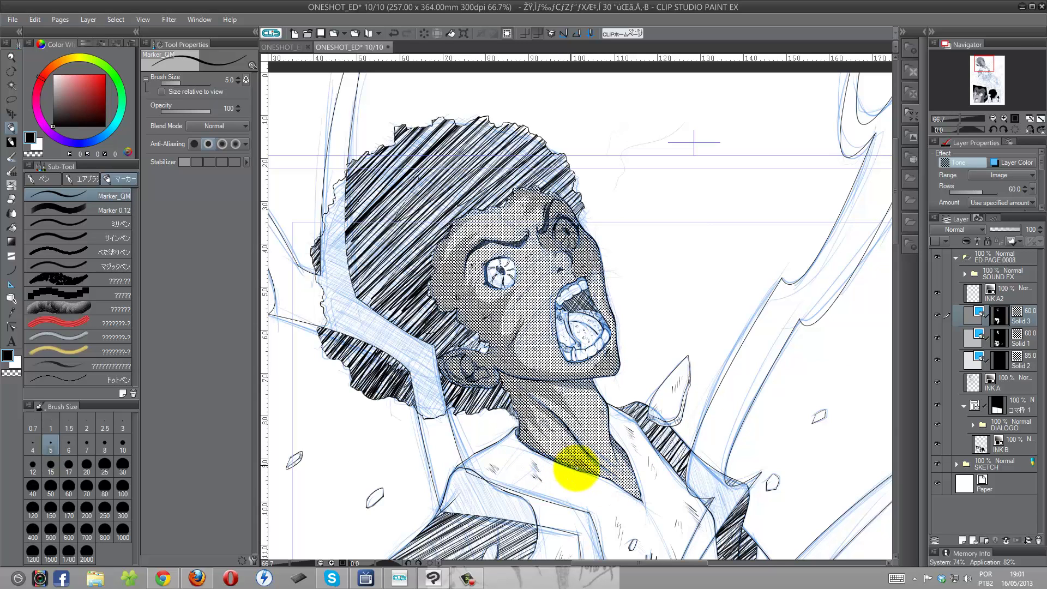
scroll(517, 353, "down", 2)
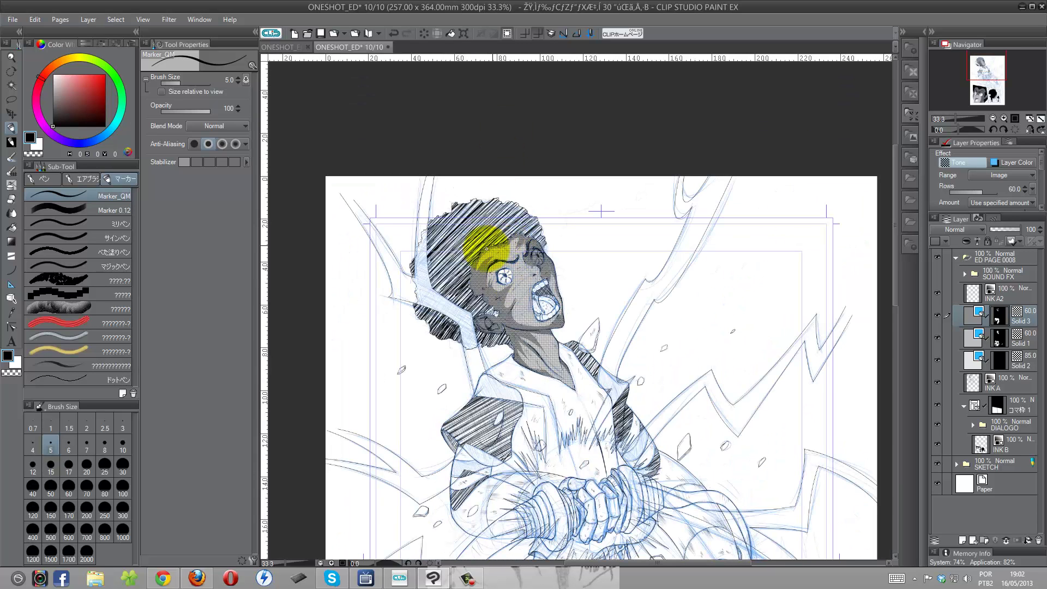
scroll(472, 235, "up", 3)
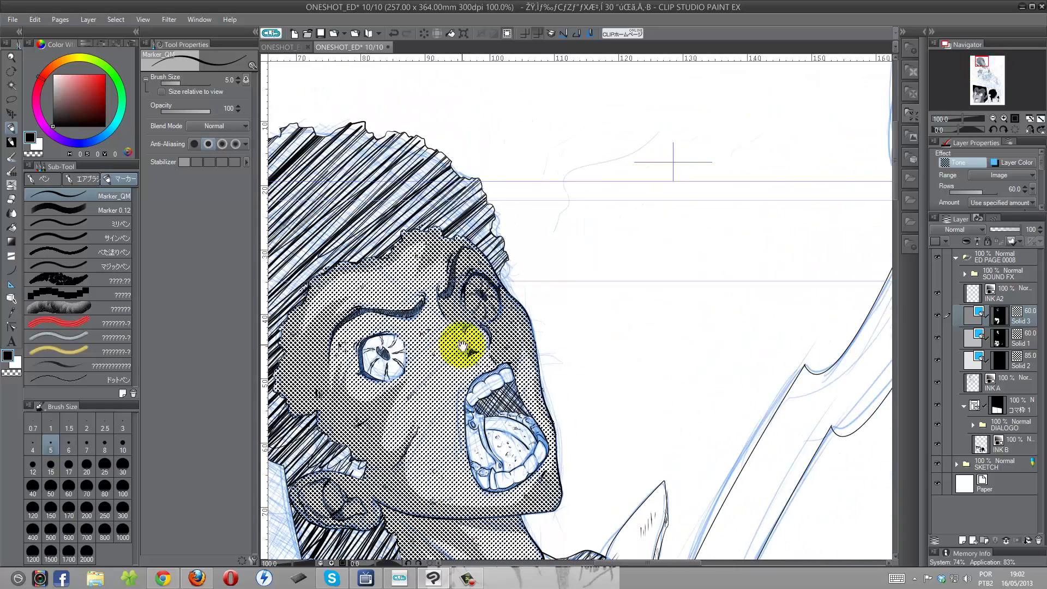
scroll(480, 308, "down", 2)
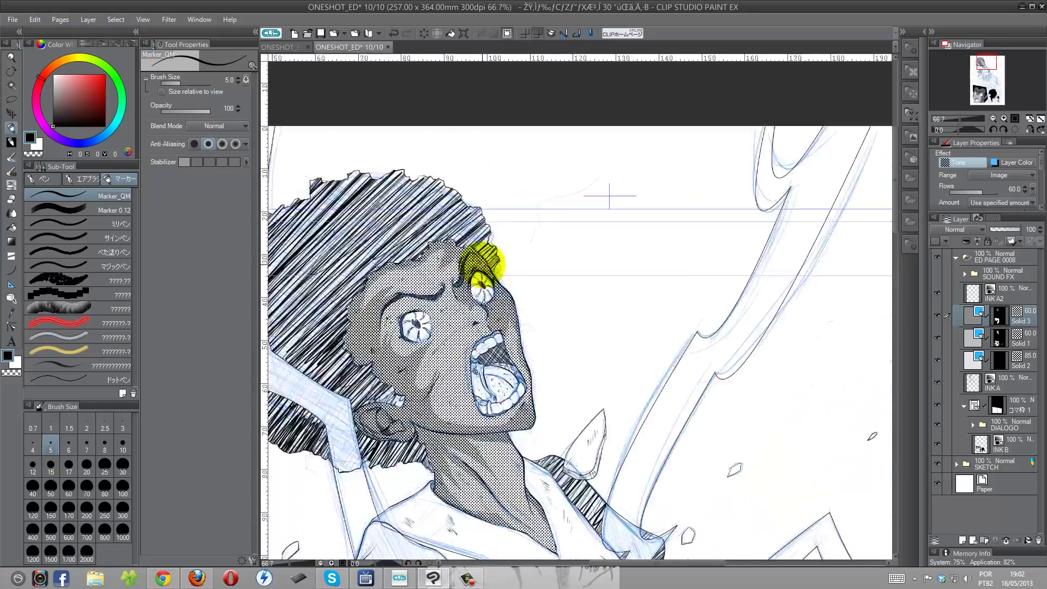
scroll(481, 268, "down", 2)
scroll(573, 303, "down", 2)
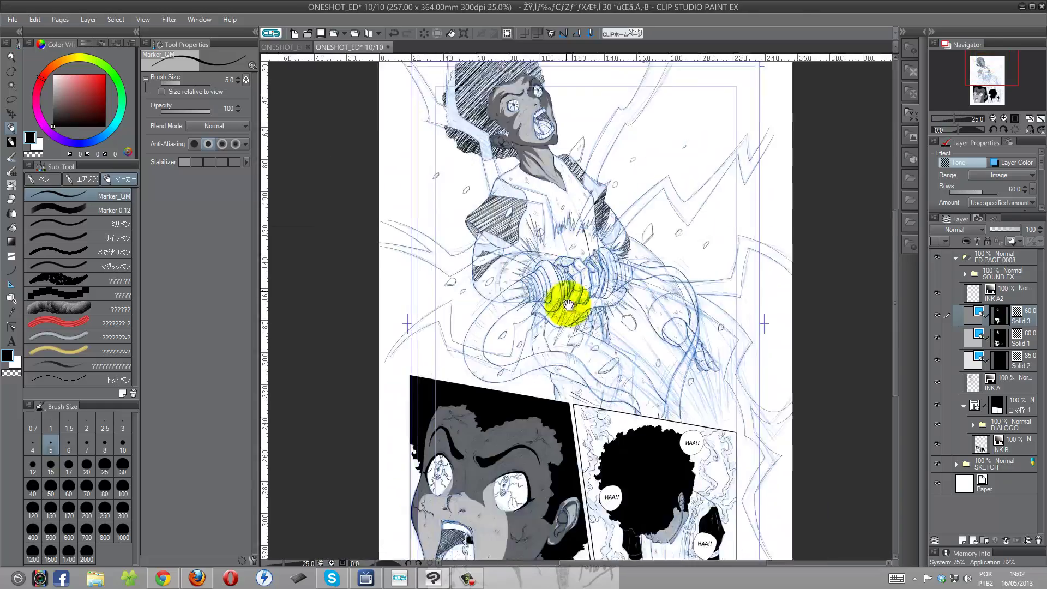
scroll(577, 327, "down", 3)
scroll(537, 201, "up", 2)
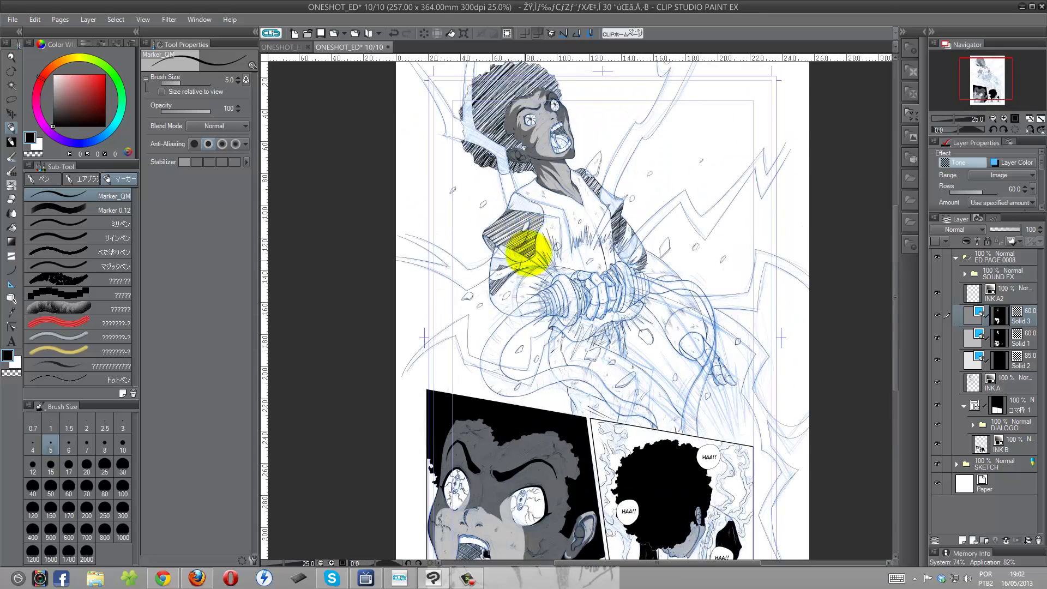
scroll(521, 250, "up", 2)
scroll(525, 205, "up", 3)
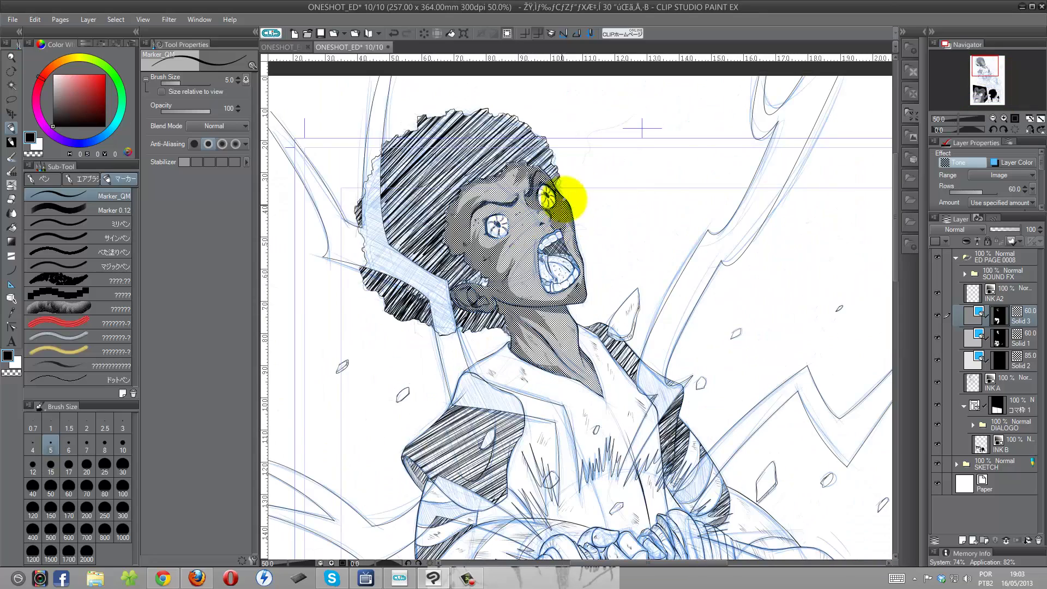
scroll(565, 199, "down", 1)
scroll(540, 262, "down", 3)
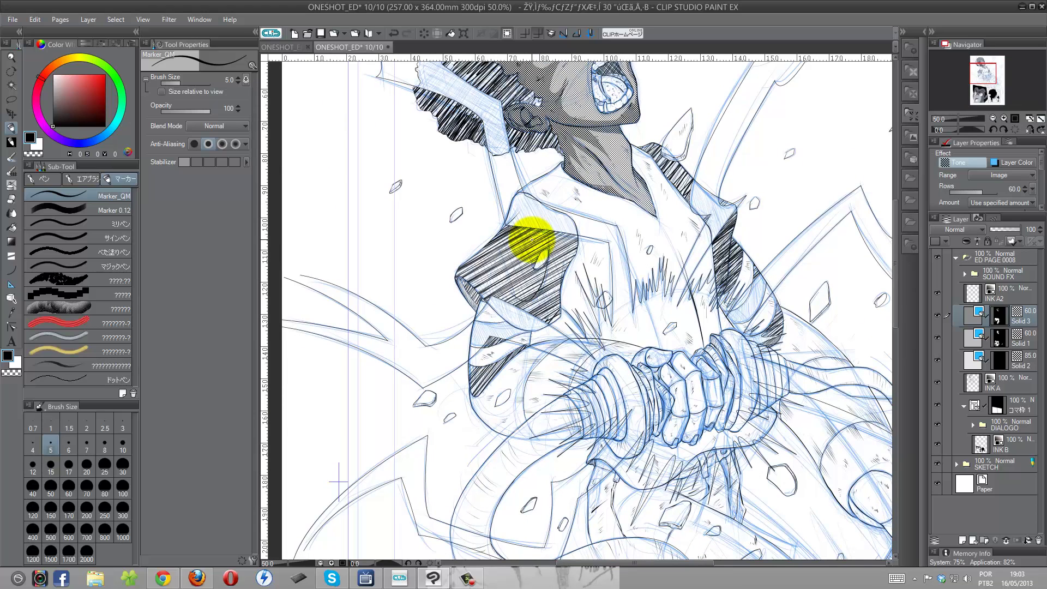
Save the page and set Curve to Cut Into start/end 200 on layer INK A2.
key("ctrl+s")
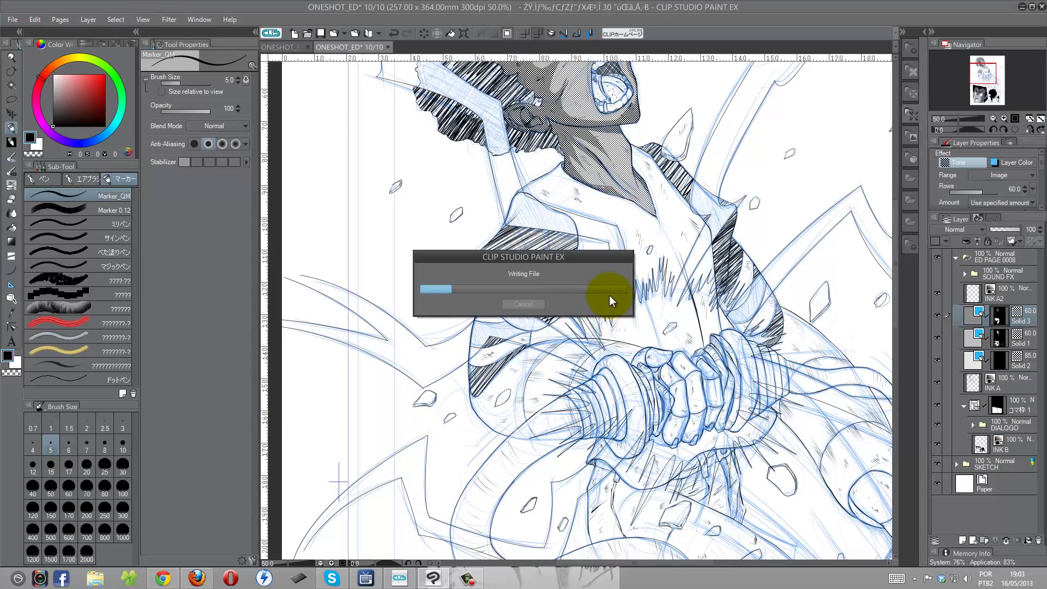
key("u")
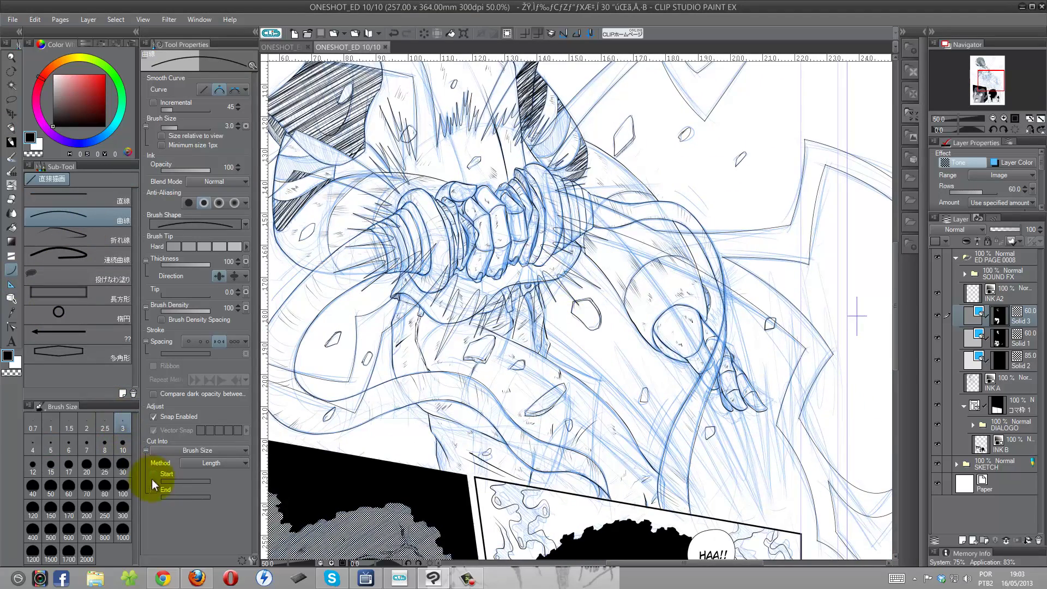
left_click(152, 475)
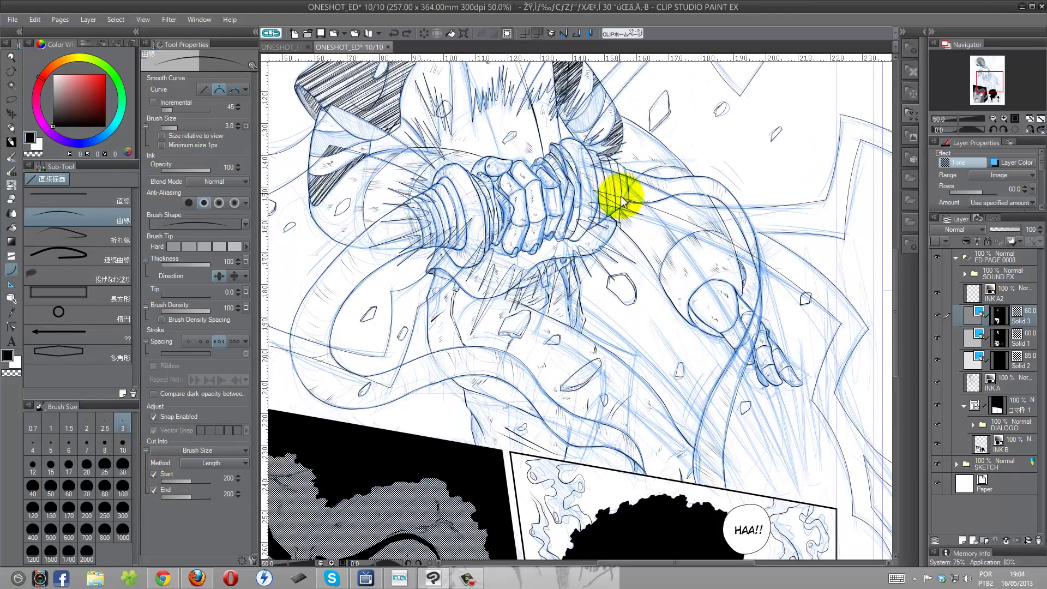
left_click(979, 294)
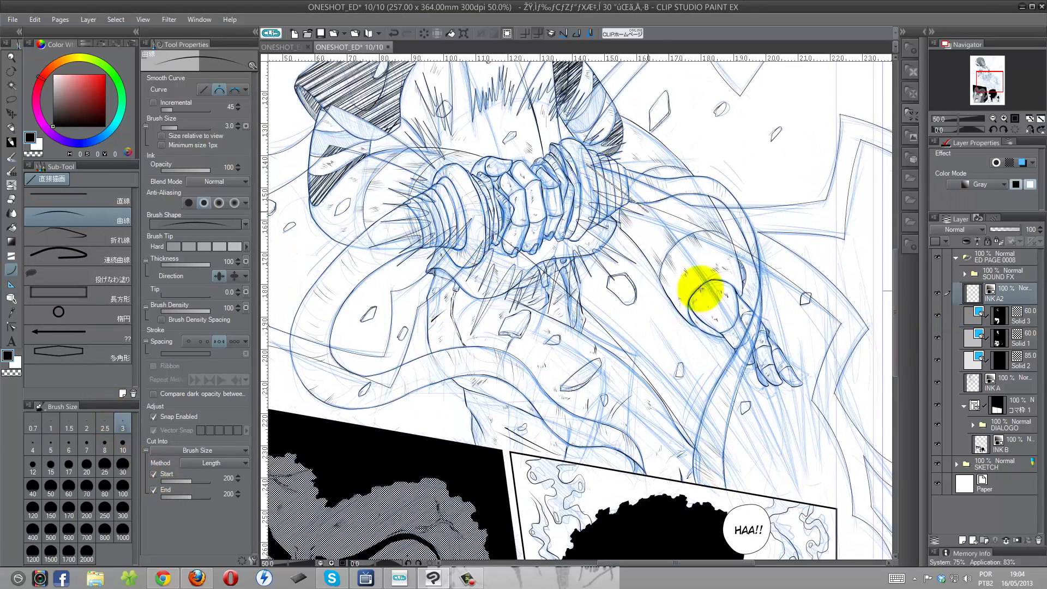
Draw tapered curve ink strokes across the arm and below the outstretched hand.
left_click_drag(581, 183, 771, 467)
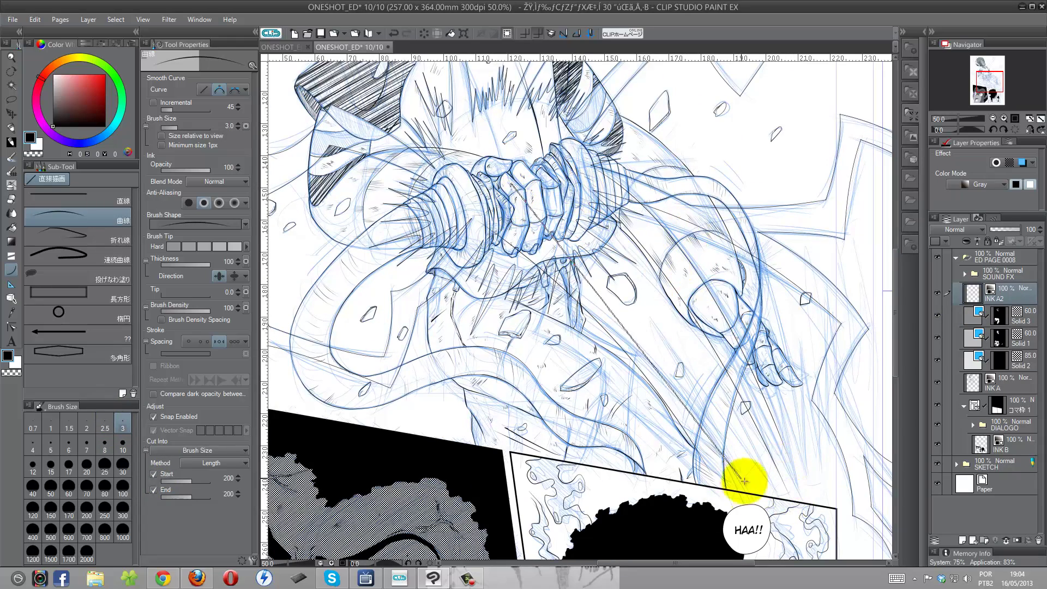
left_click_drag(677, 309, 592, 277)
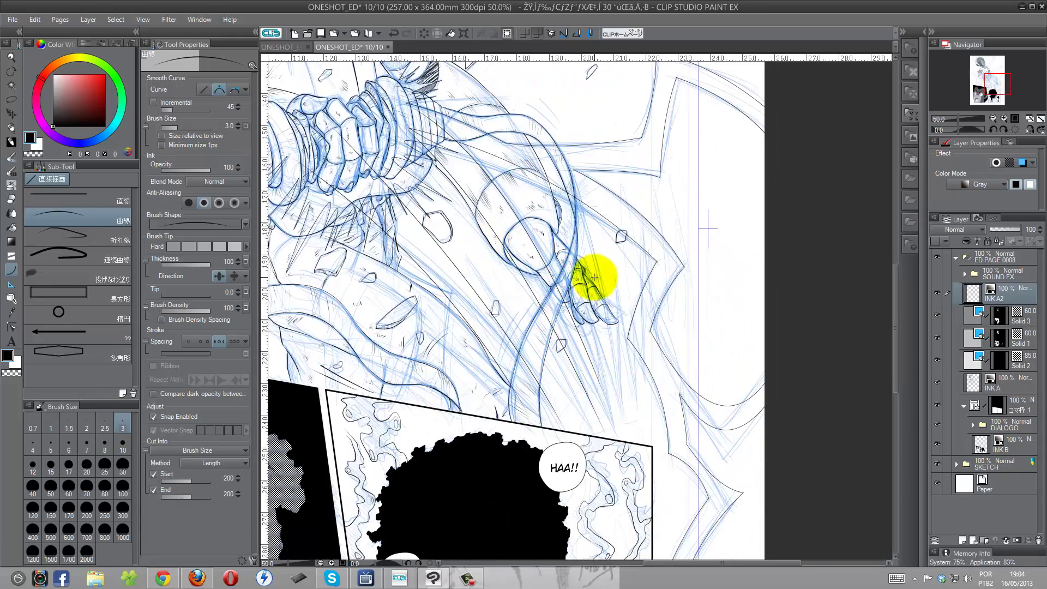
scroll(592, 276, "up", 1)
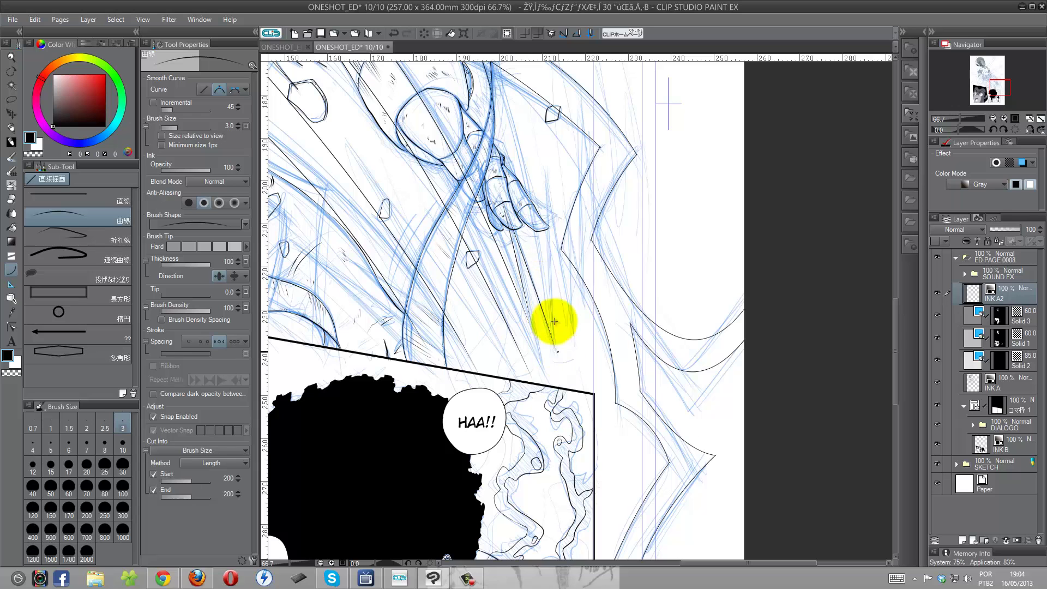
mouse_move(547, 180)
left_mouse_down()
mouse_move(568, 309)
mouse_move(573, 170)
mouse_move(592, 329)
left_mouse_up()
left_click(592, 329)
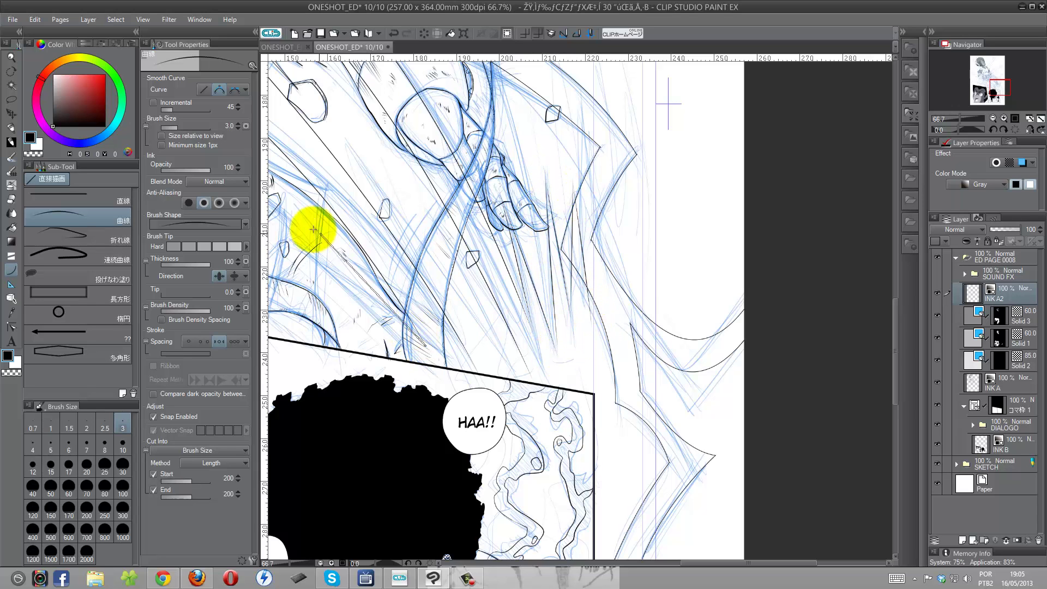
left_click_drag(403, 355, 592, 284)
left_click_drag(784, 230, 584, 266)
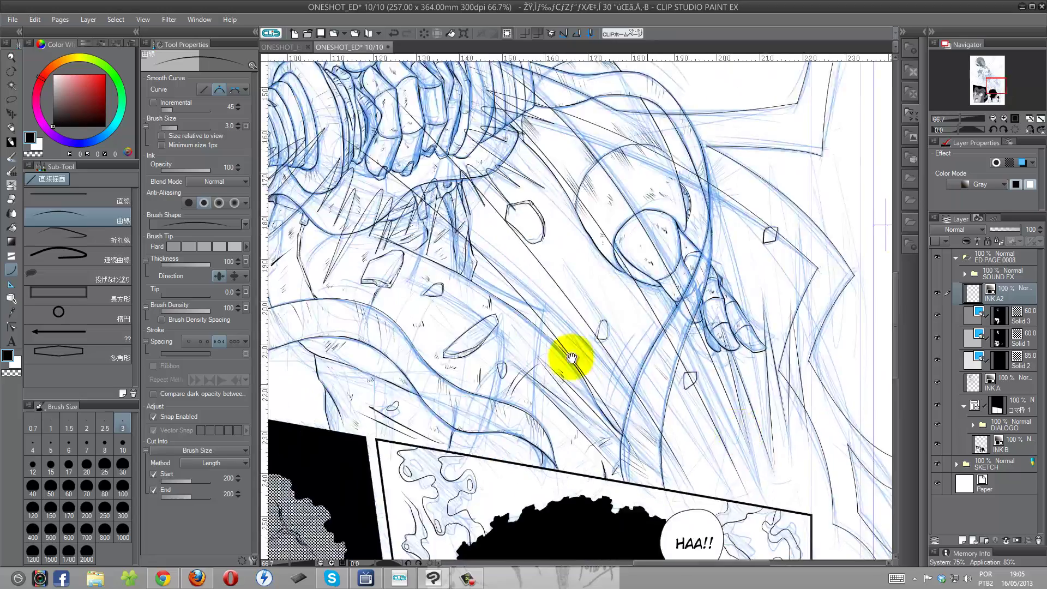
left_click_drag(589, 321, 584, 297)
scroll(584, 297, "down", 2)
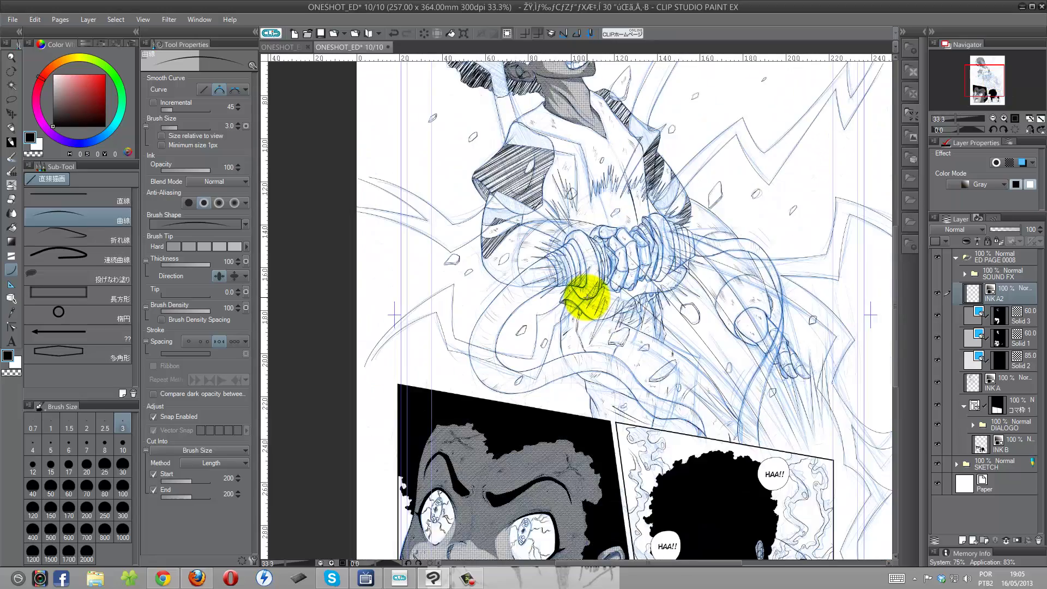
Make INK A the active layer and hide the blue SKETCH layer.
left_click_drag(568, 343, 575, 327)
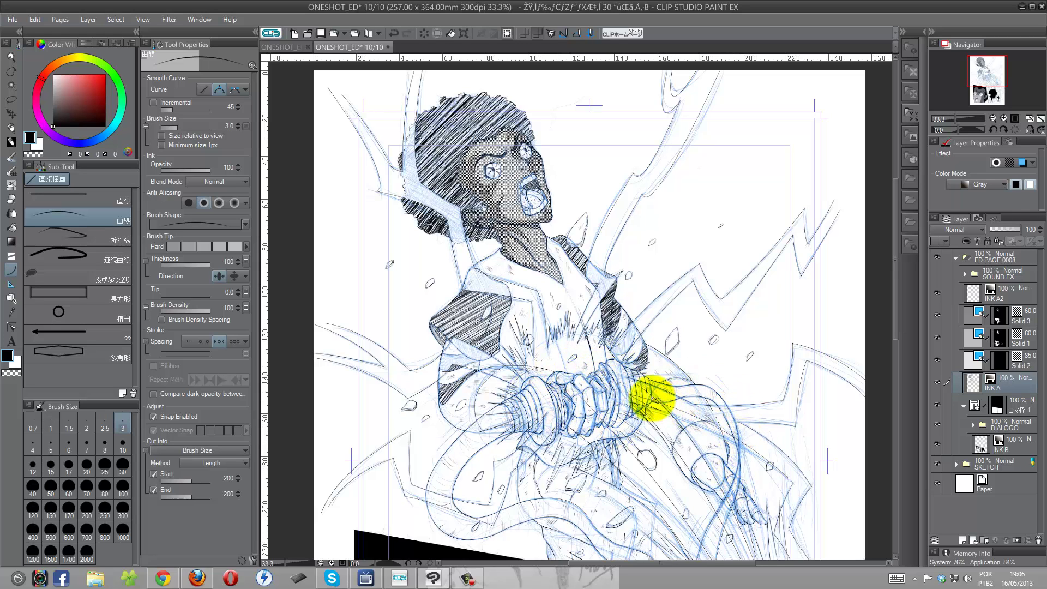
scroll(602, 491, "down", 3)
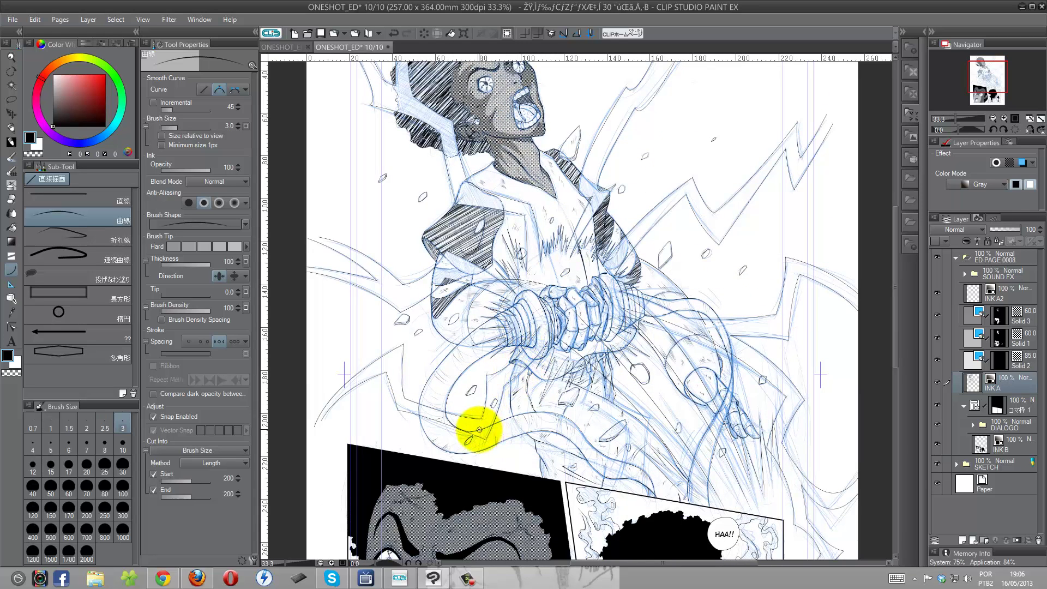
scroll(506, 245, "up", 3)
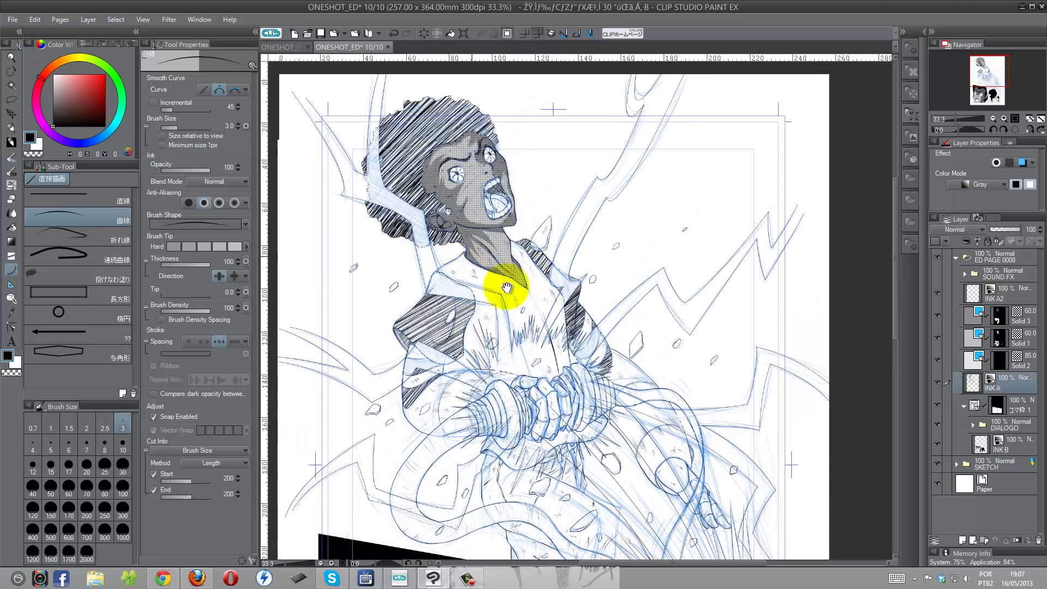
scroll(491, 235, "up", 2)
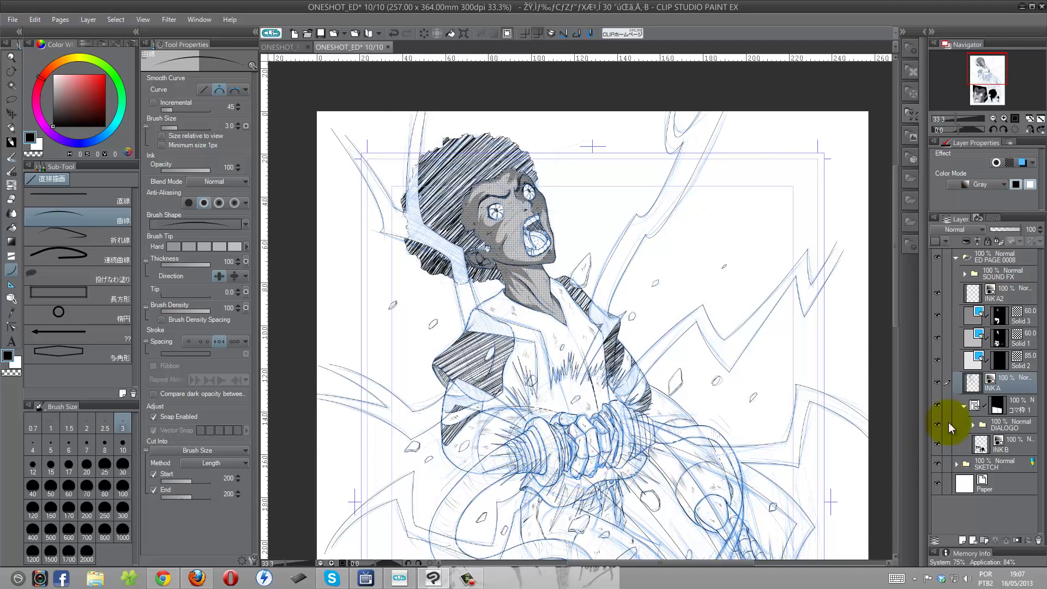
left_click(936, 465)
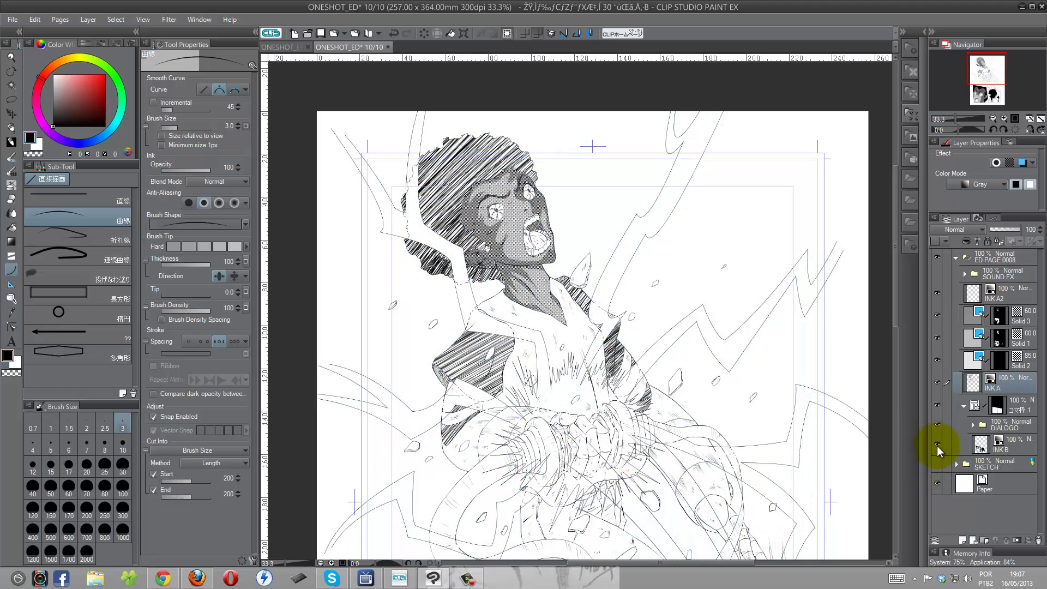
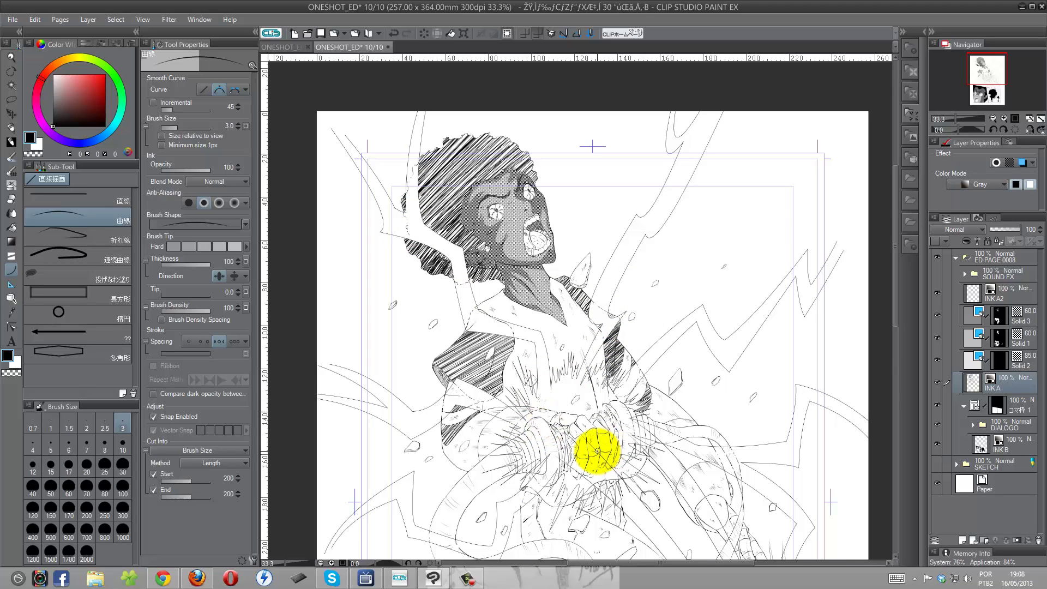
Lasso-outline the shadow areas on the chest, neck and arm at 50% zoom.
scroll(598, 451, "down", 5)
left_click(11, 100)
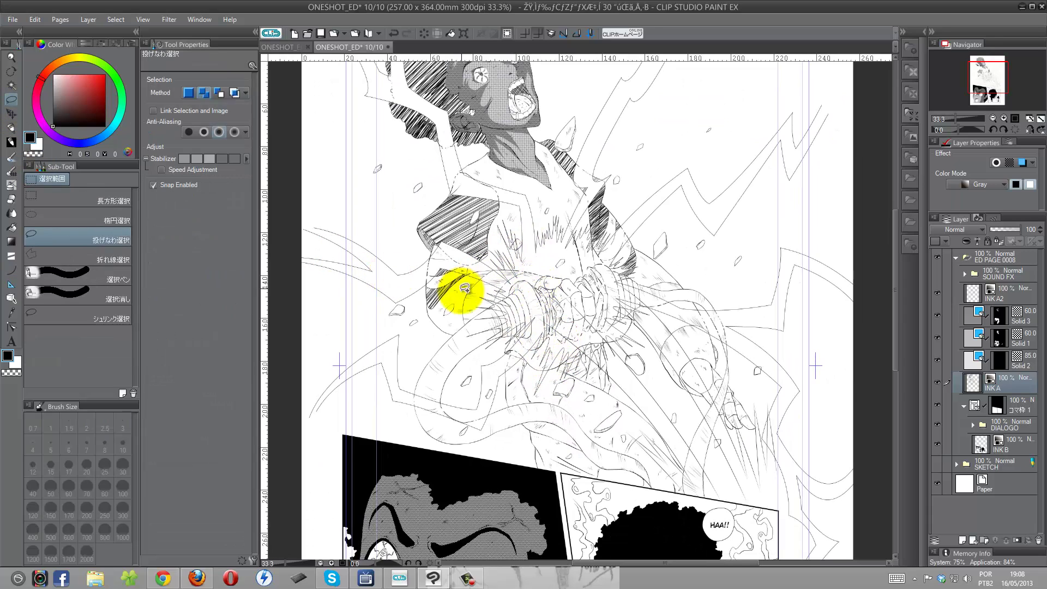
key("h")
key("ctrl+plus")
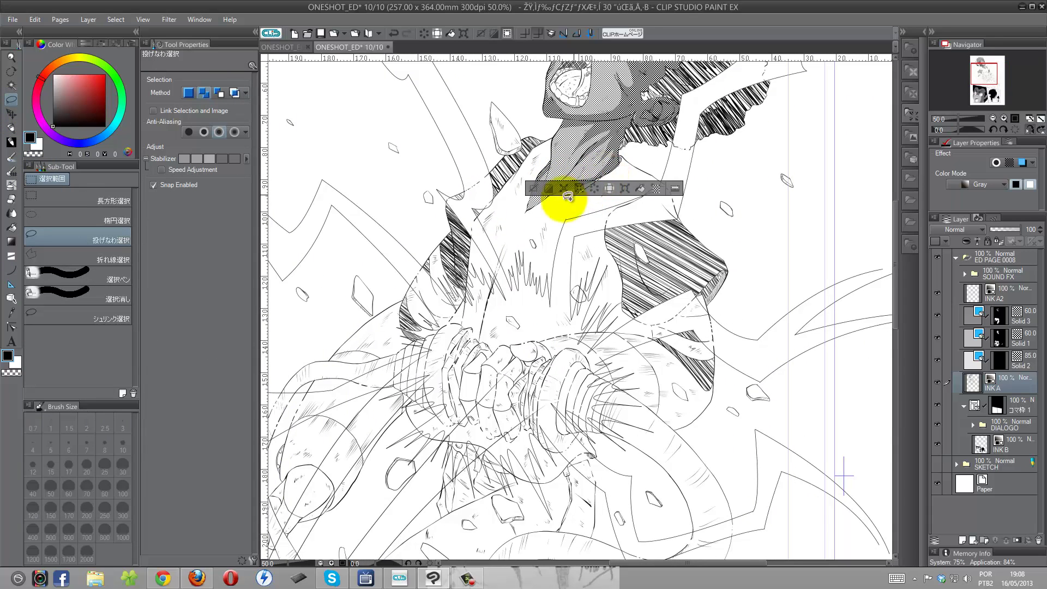
left_click_drag(551, 160, 597, 191)
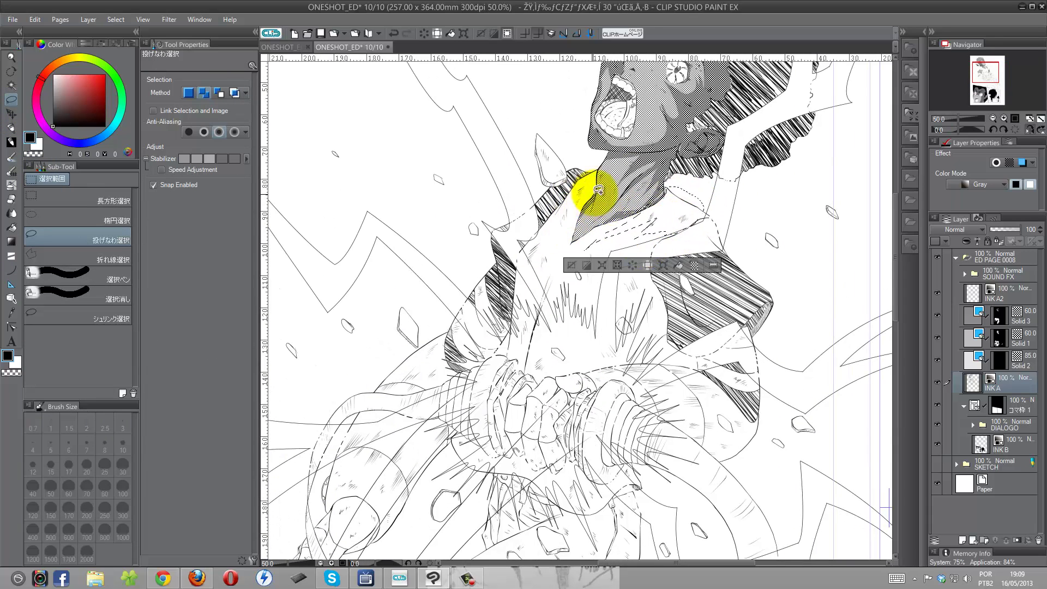
scroll(578, 181, "down", 2)
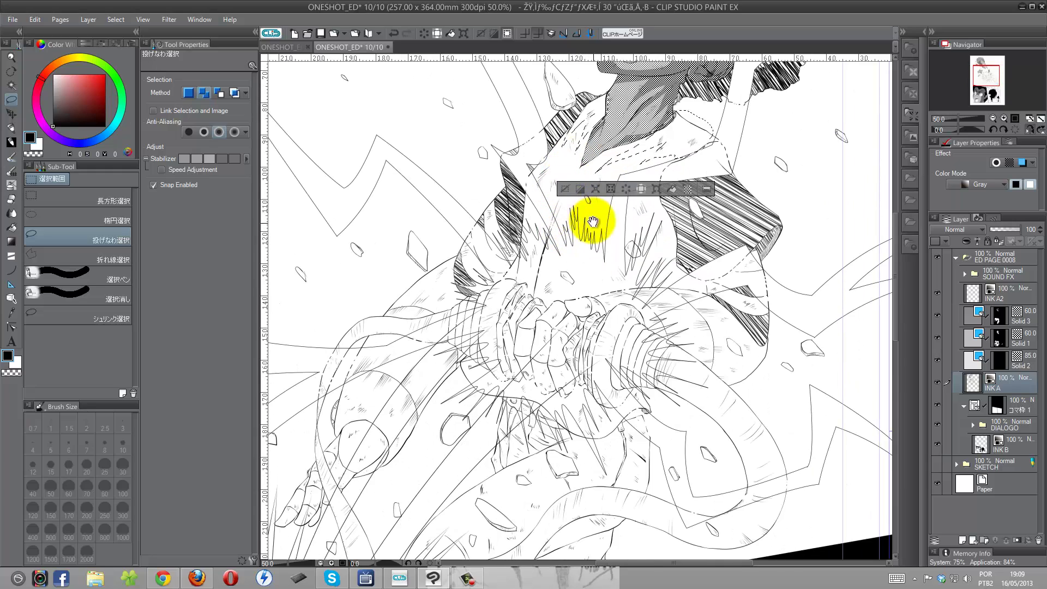
scroll(627, 251, "down", 2)
left_click_drag(700, 242, 650, 257)
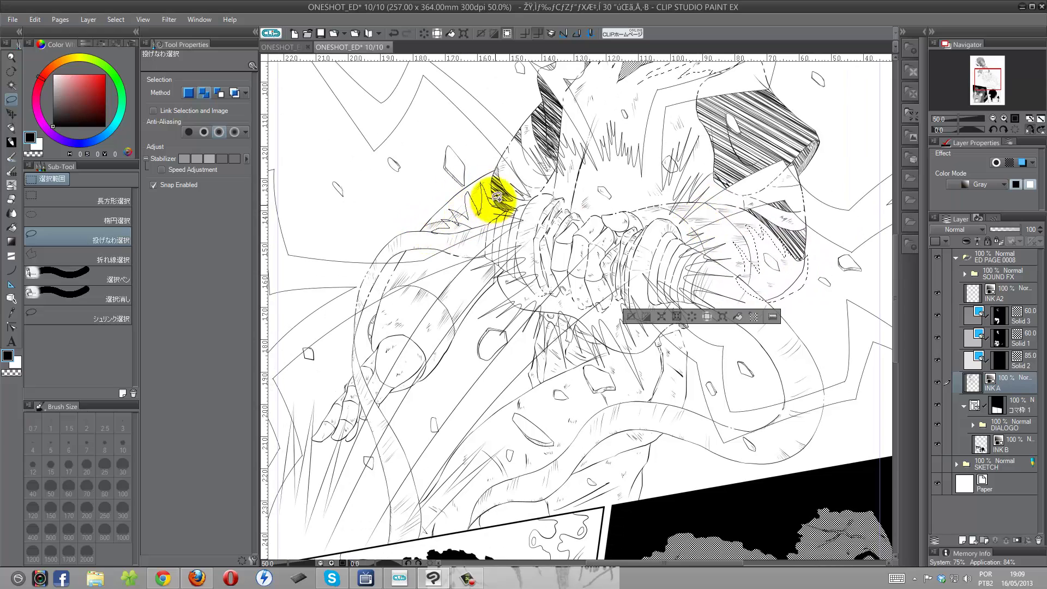
left_click_drag(498, 197, 425, 234)
left_click_drag(387, 310, 378, 321)
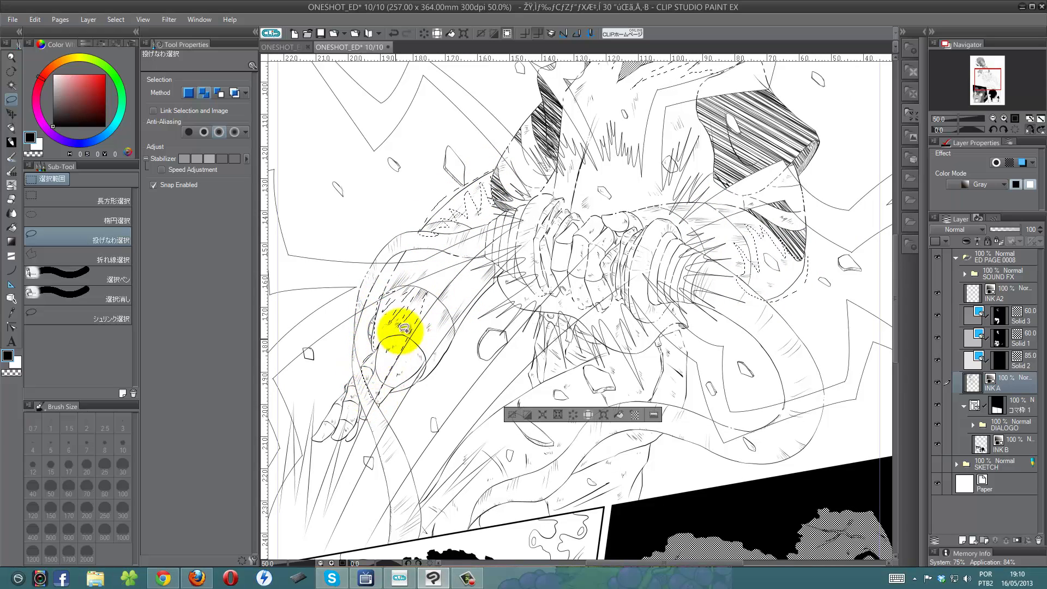
Fill the outlined shadows with a 70-line circle dot tone on new layer Solid 4.
left_click(635, 414)
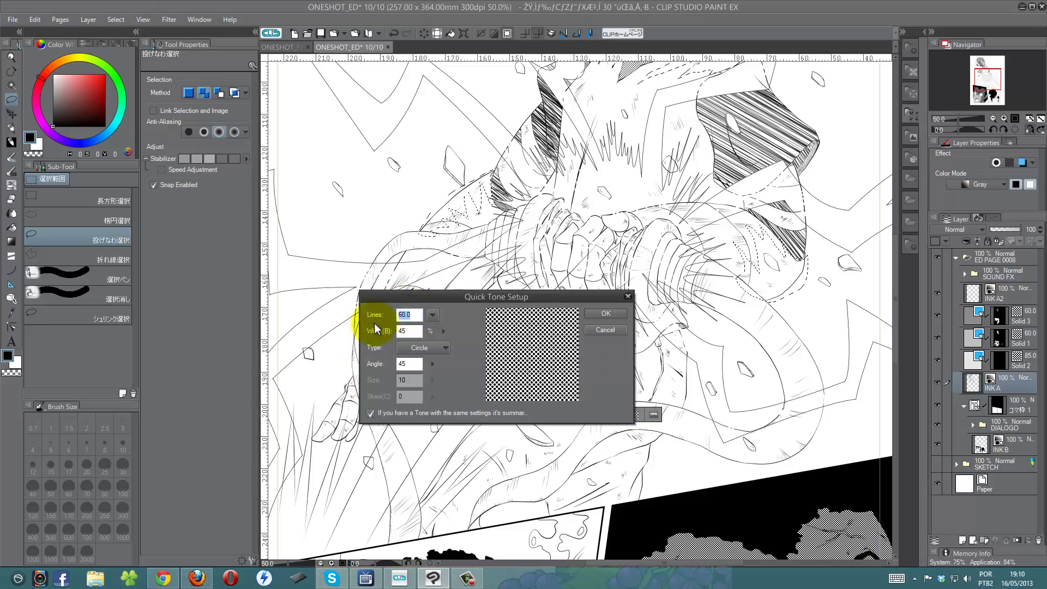
left_click(606, 313)
scroll(573, 199, "up", 5)
Brush dot tone with the Marker pen into the neck, arm, forearm, sphere and hand shadows.
key("p")
scroll(697, 166, "up", 3)
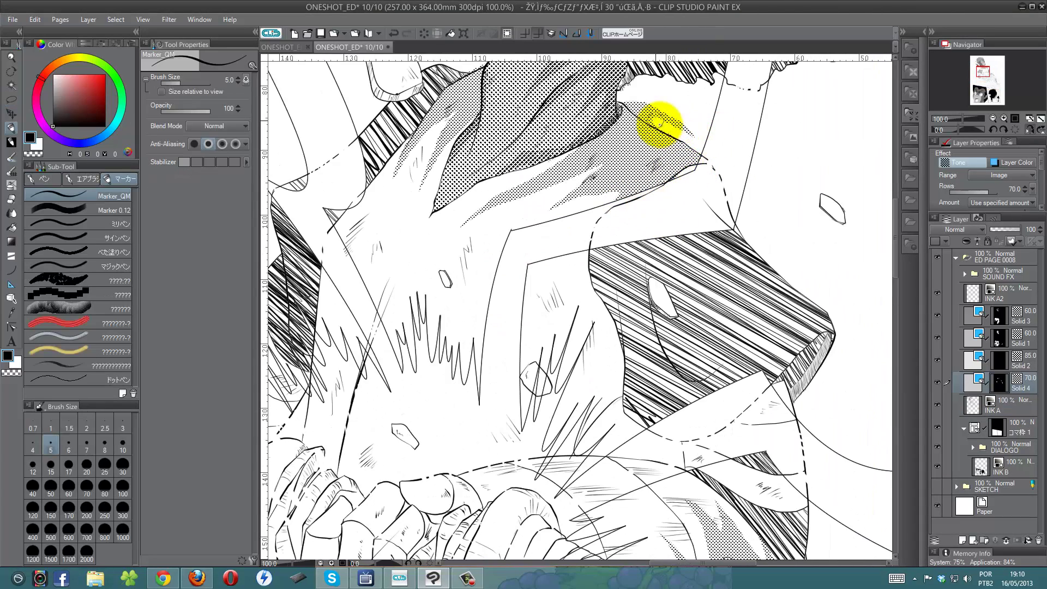
left_click_drag(612, 120, 583, 191)
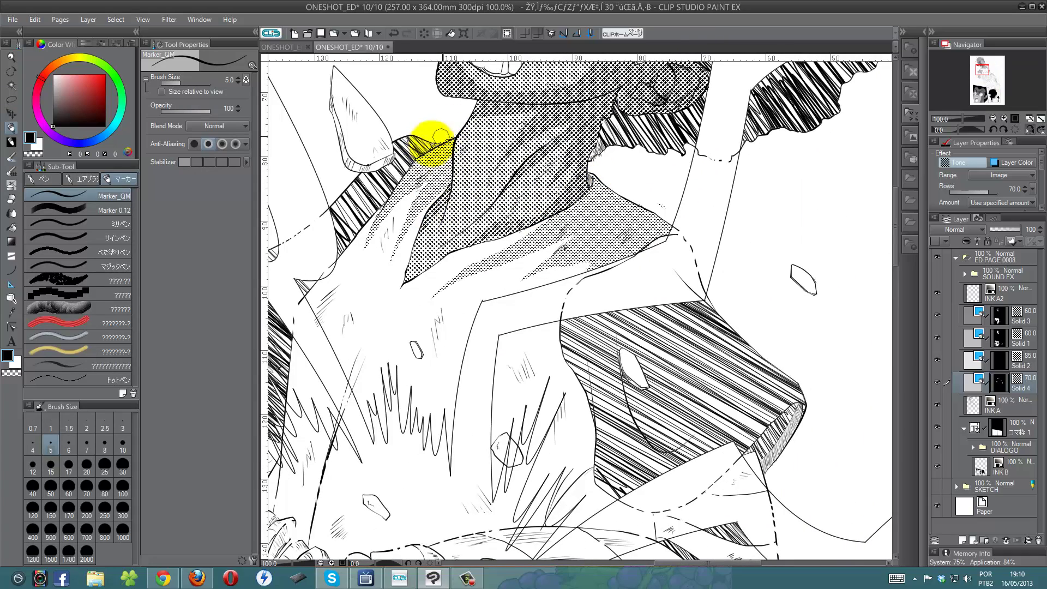
left_click_drag(569, 426, 649, 339)
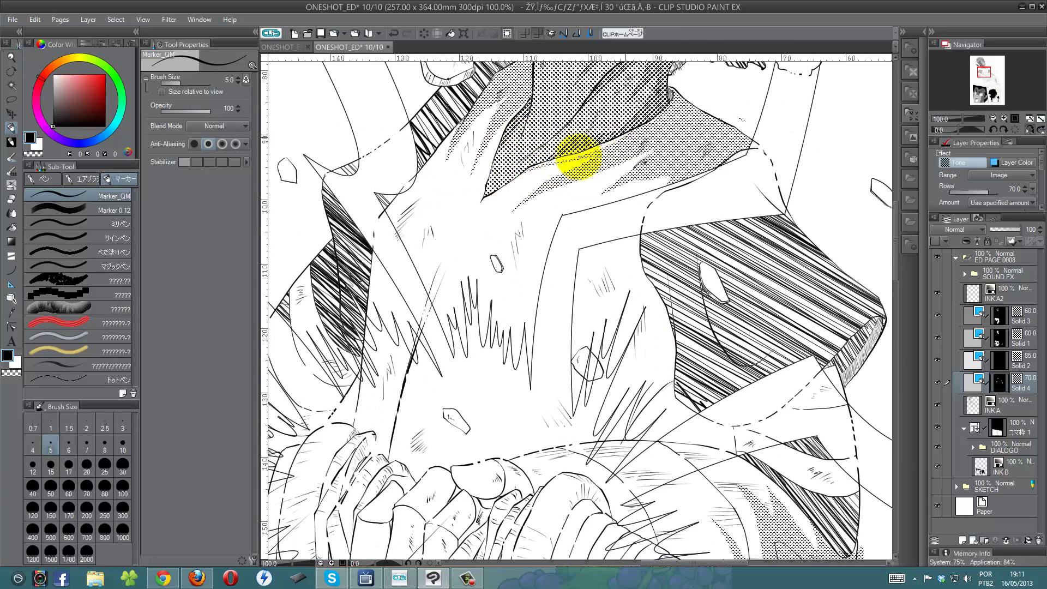
mouse_move(616, 204)
left_mouse_down()
mouse_move(643, 164)
mouse_move(554, 168)
left_mouse_up()
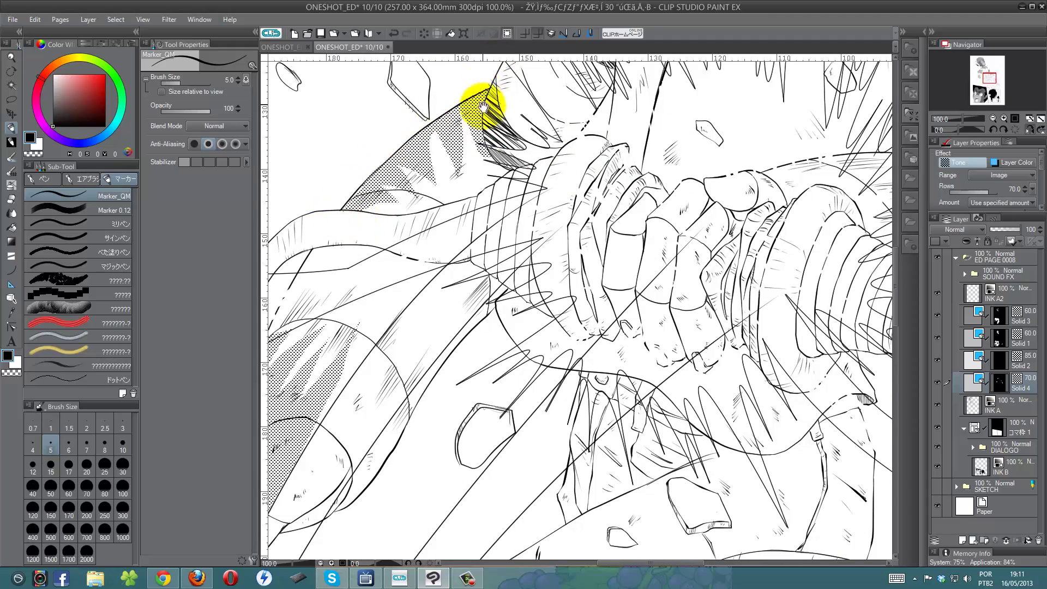
left_click_drag(483, 105, 455, 219)
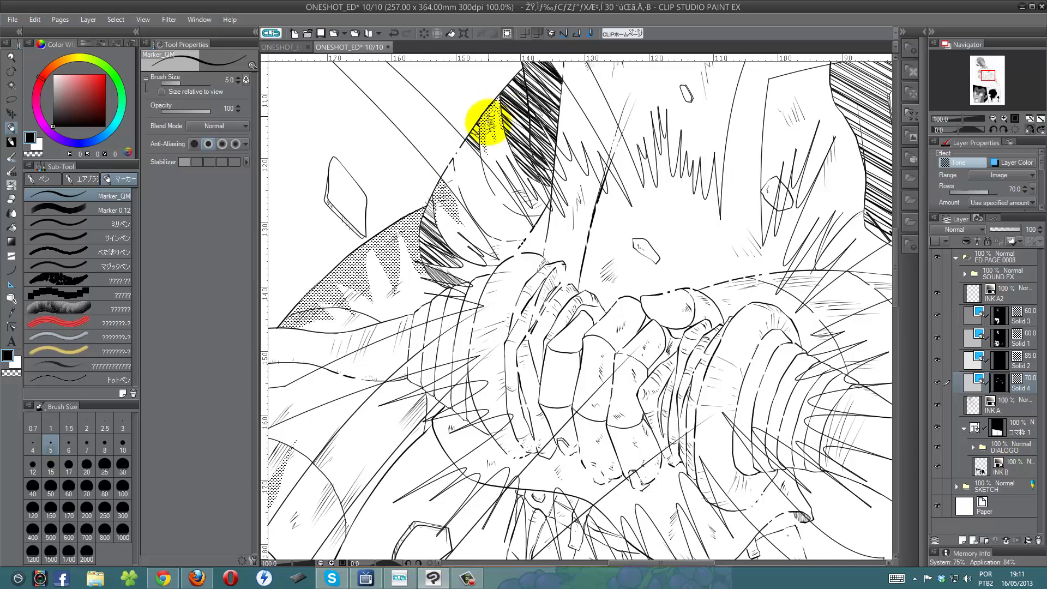
left_click_drag(444, 346, 601, 116)
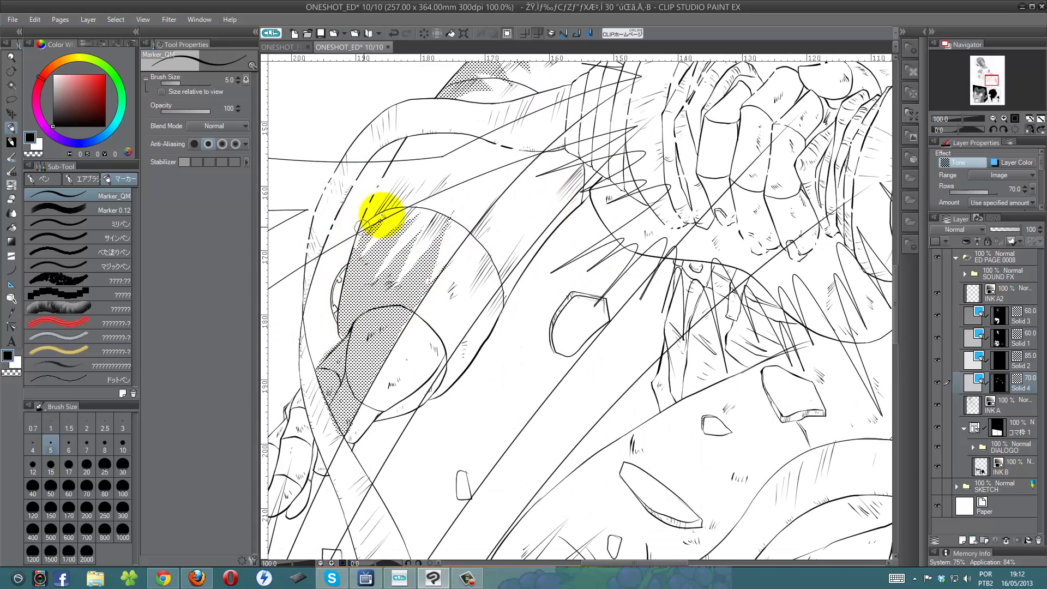
left_click_drag(354, 371, 442, 210)
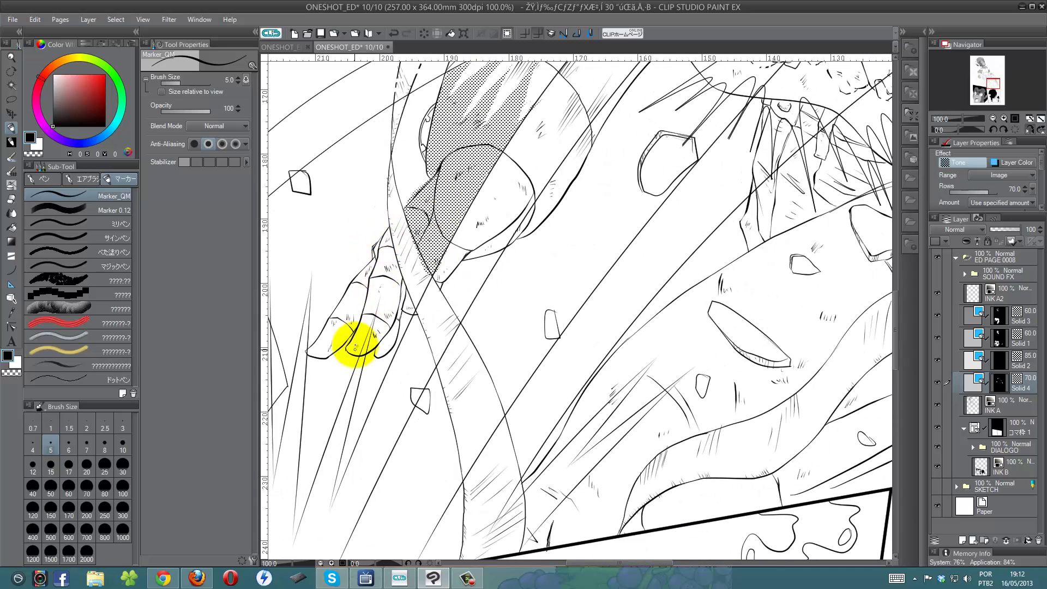
mouse_move(457, 257)
left_mouse_down()
mouse_move(533, 197)
mouse_move(463, 295)
mouse_move(506, 254)
left_mouse_up()
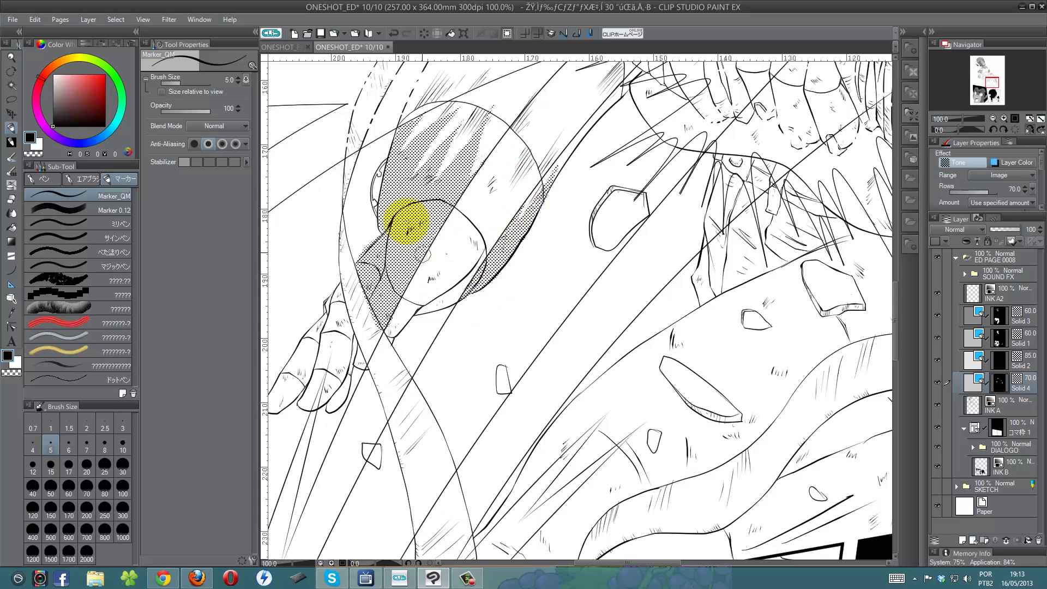
left_click_drag(409, 222, 462, 153)
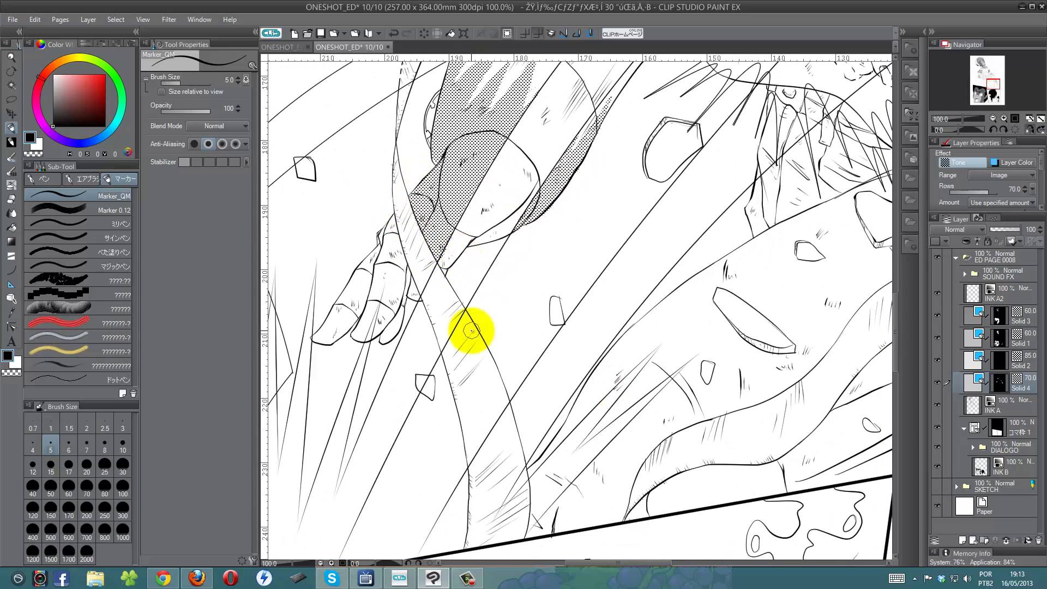
Fill the hand's fingers with dot tone, with gap closing turned off.
key("g")
key("g")
left_click(367, 328)
left_click(391, 247)
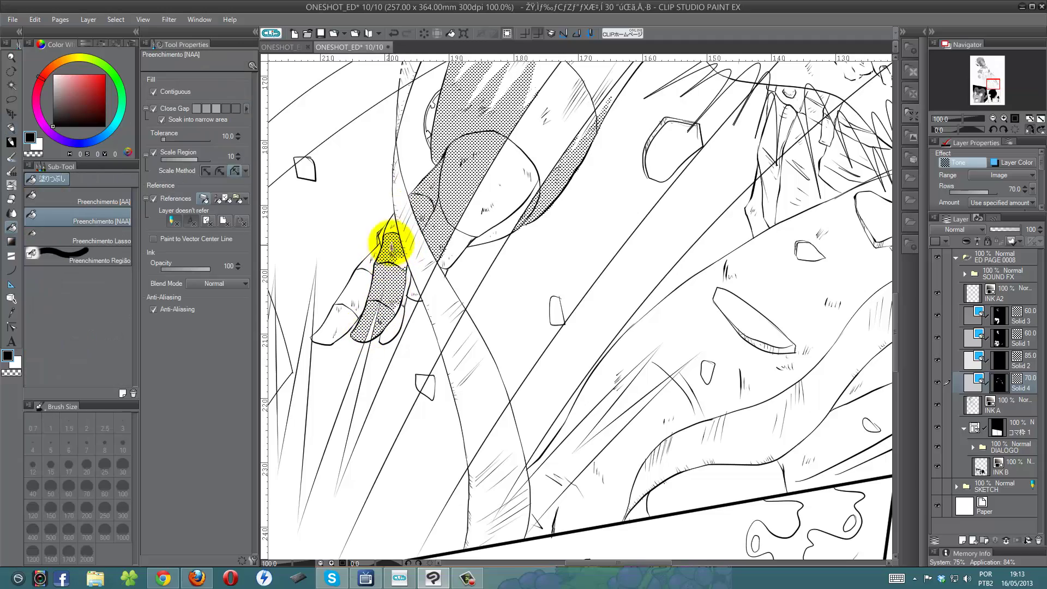
left_click(153, 109)
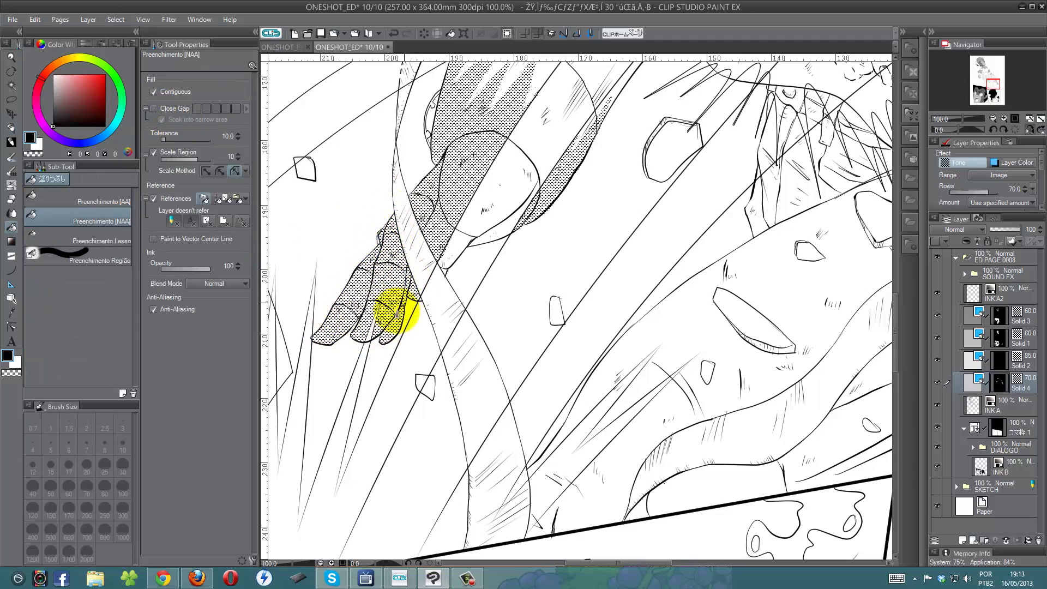
mouse_move(488, 93)
left_mouse_down()
mouse_move(440, 275)
mouse_move(276, 352)
left_mouse_up()
left_click_drag(556, 253, 262, 258)
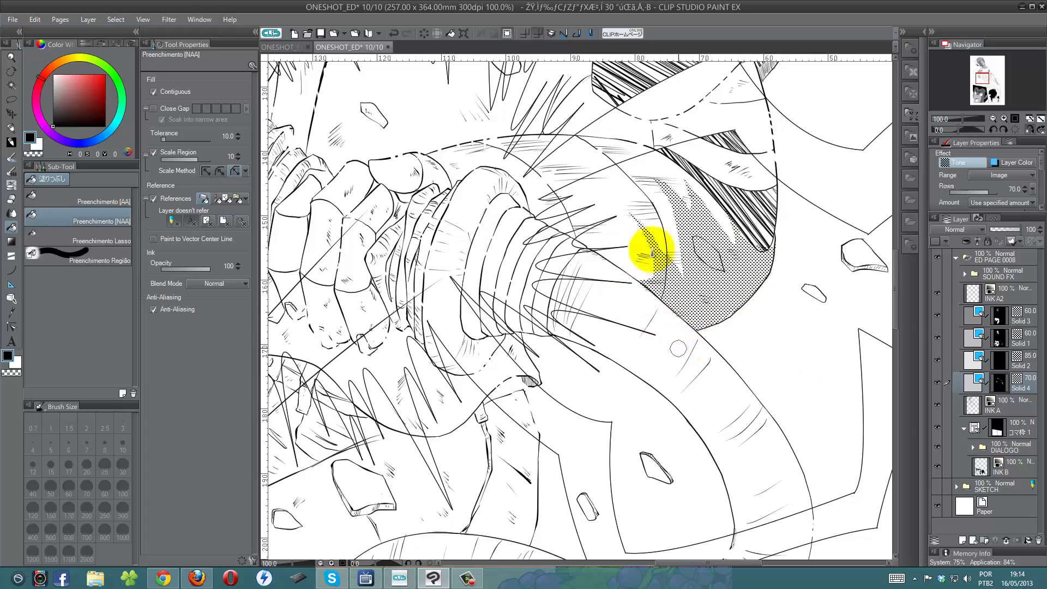
mouse_move(649, 240)
left_mouse_down()
mouse_move(643, 341)
mouse_move(690, 192)
left_mouse_up()
Fill the regions under and around the tentacle with dot tone.
key("p")
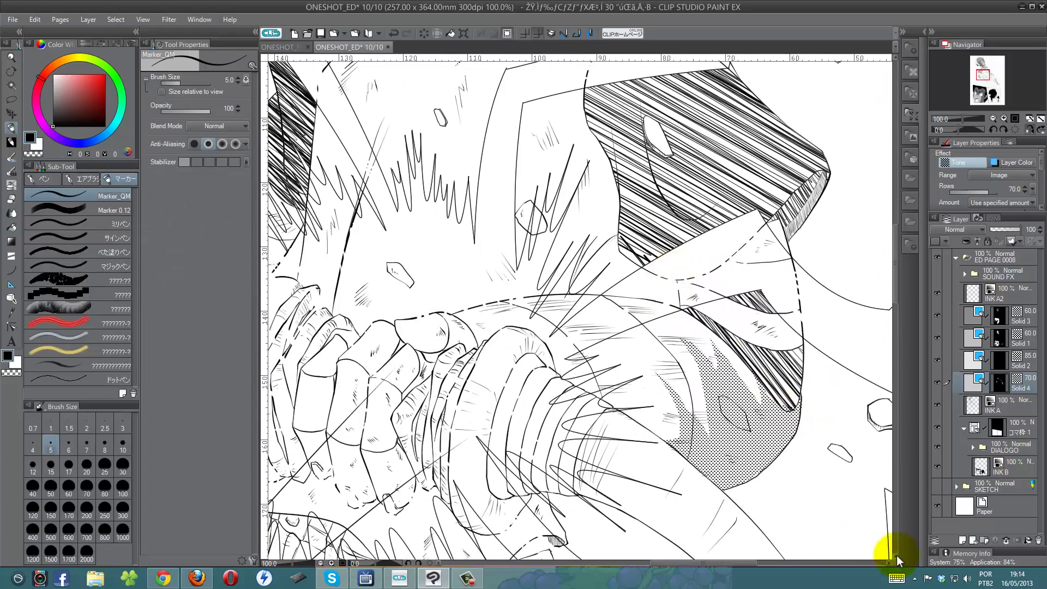
scroll(791, 407, "down", 2)
scroll(790, 306, "down", 2)
scroll(604, 234, "down", 2)
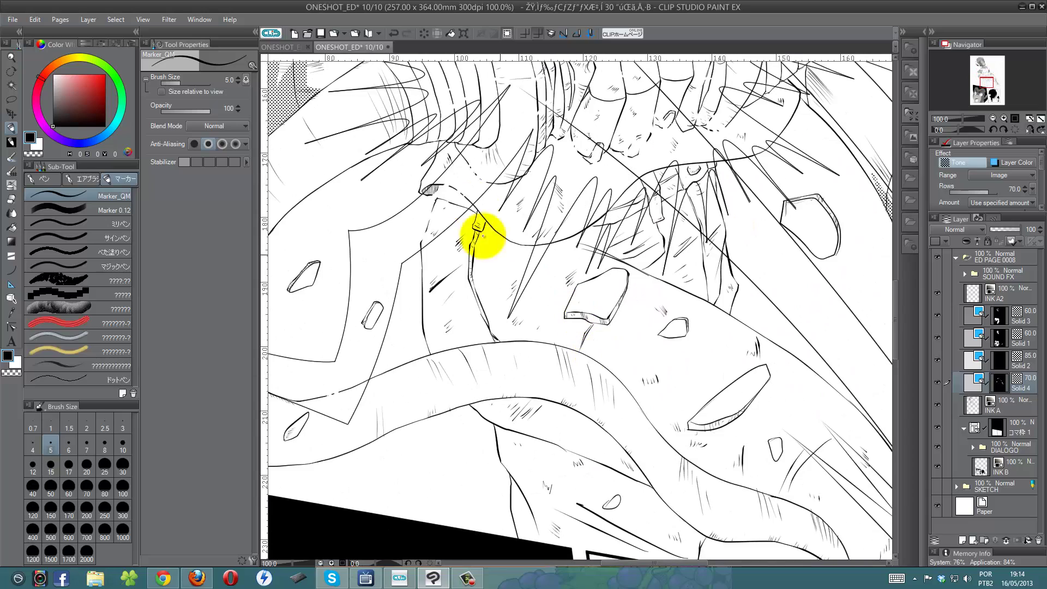
key("g")
left_click(529, 436)
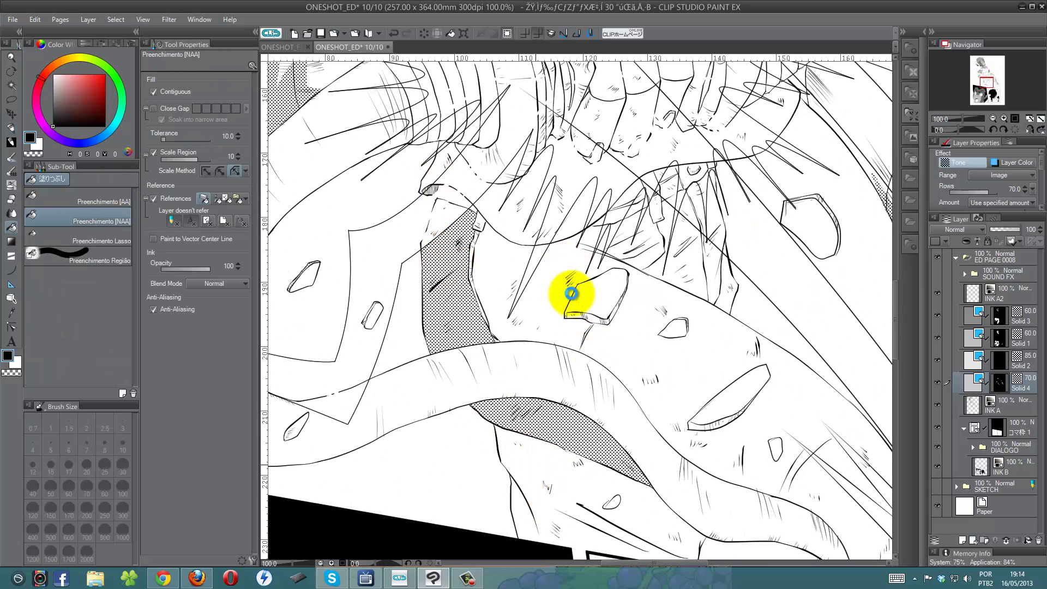
scroll(572, 298, "down", 2)
key("p")
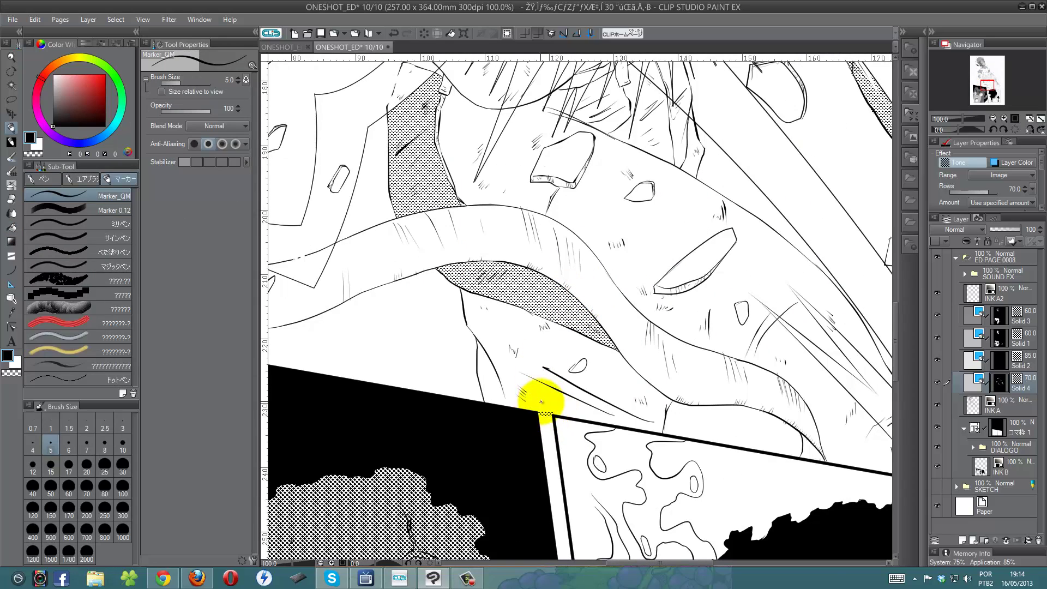
key("g")
left_click(594, 371)
scroll(569, 321, "up", 2)
left_click(685, 379)
Scrape white zigzag speed-line streaks through the arm and tentacle tone.
scroll(562, 321, "up", 2)
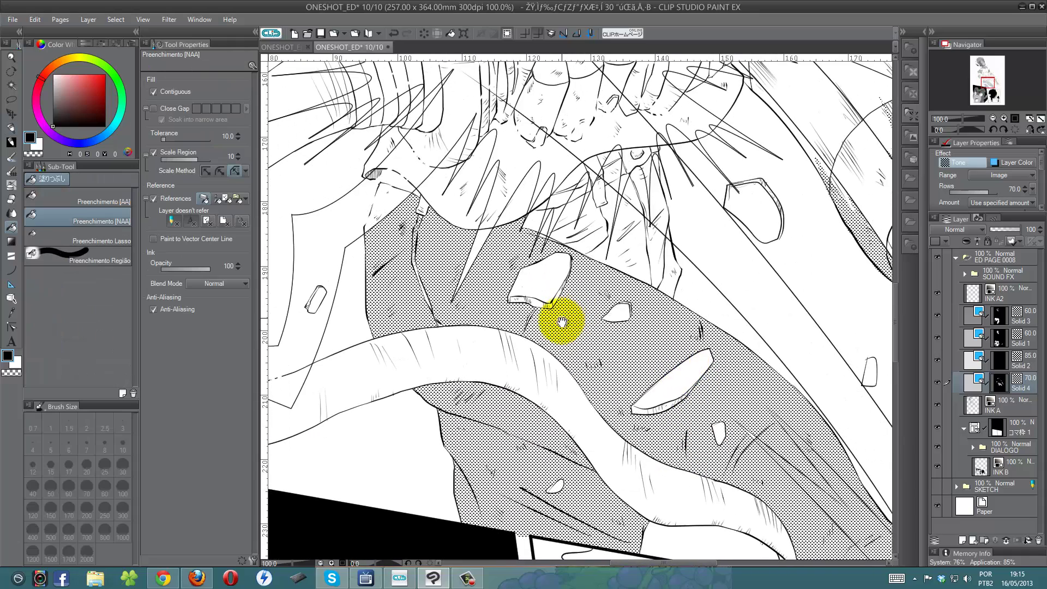
scroll(561, 322, "up", 1)
scroll(611, 245, "left", 2)
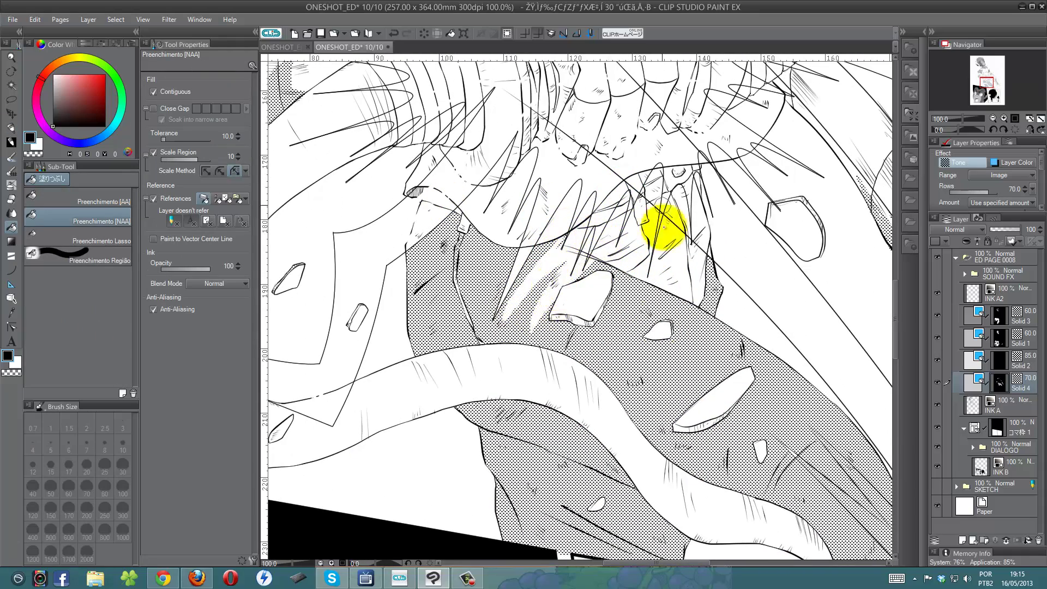
scroll(682, 261, "down", 5)
scroll(698, 289, "right", 5)
left_click_drag(688, 280, 673, 285)
left_click_drag(628, 262, 685, 350)
left_click_drag(644, 295, 725, 404)
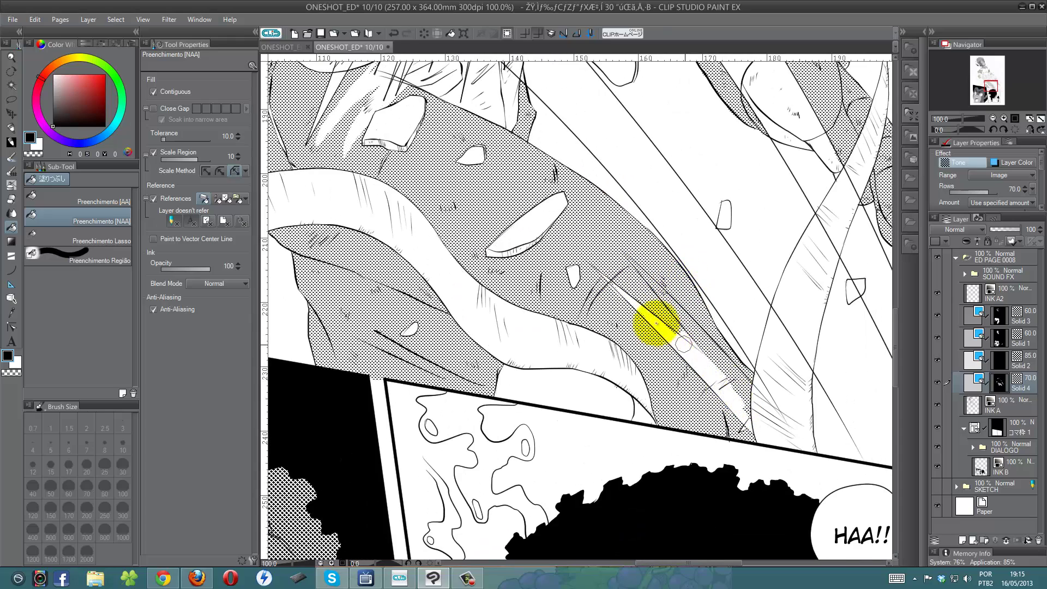
left_click_drag(616, 245, 747, 404)
mouse_move(392, 87)
left_mouse_down()
mouse_move(427, 205)
mouse_move(493, 276)
mouse_move(631, 327)
mouse_move(698, 303)
mouse_move(607, 249)
mouse_move(633, 278)
mouse_move(561, 292)
mouse_move(557, 192)
mouse_move(509, 168)
mouse_move(520, 161)
mouse_move(534, 240)
left_mouse_up()
mouse_move(456, 257)
left_mouse_down()
mouse_move(510, 227)
mouse_move(416, 262)
mouse_move(441, 236)
mouse_move(442, 159)
left_mouse_up()
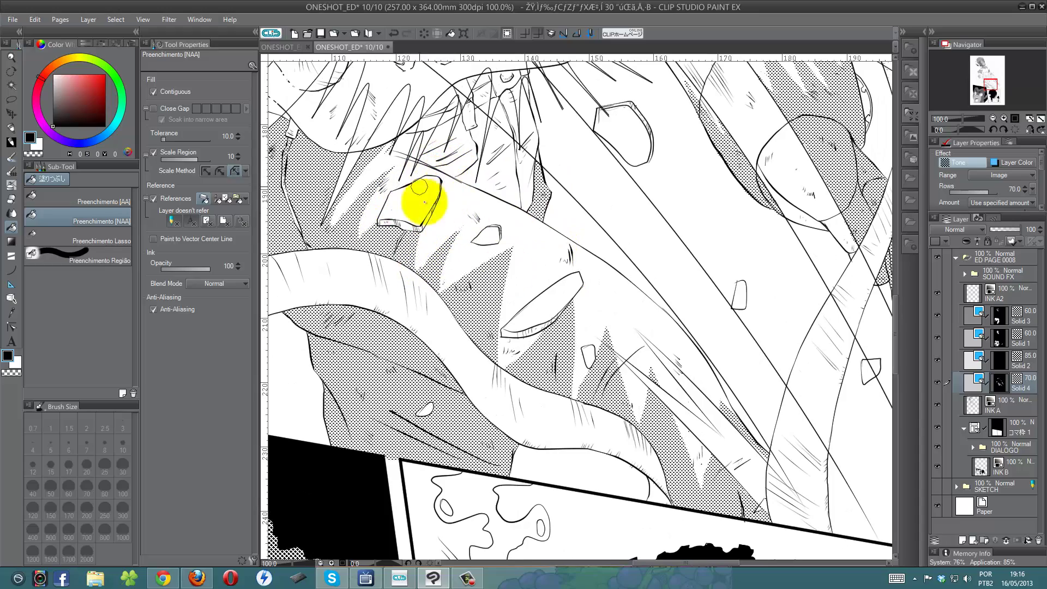
mouse_move(425, 202)
left_mouse_down()
mouse_move(598, 224)
mouse_move(686, 404)
mouse_move(685, 379)
mouse_move(620, 464)
mouse_move(601, 355)
left_mouse_up()
Group the four Solid tone layers into folder RETICULAS and auto-select the area around the arms.
scroll(594, 305, "down", 2)
scroll(591, 299, "down", 1)
scroll(591, 299, "down", 1)
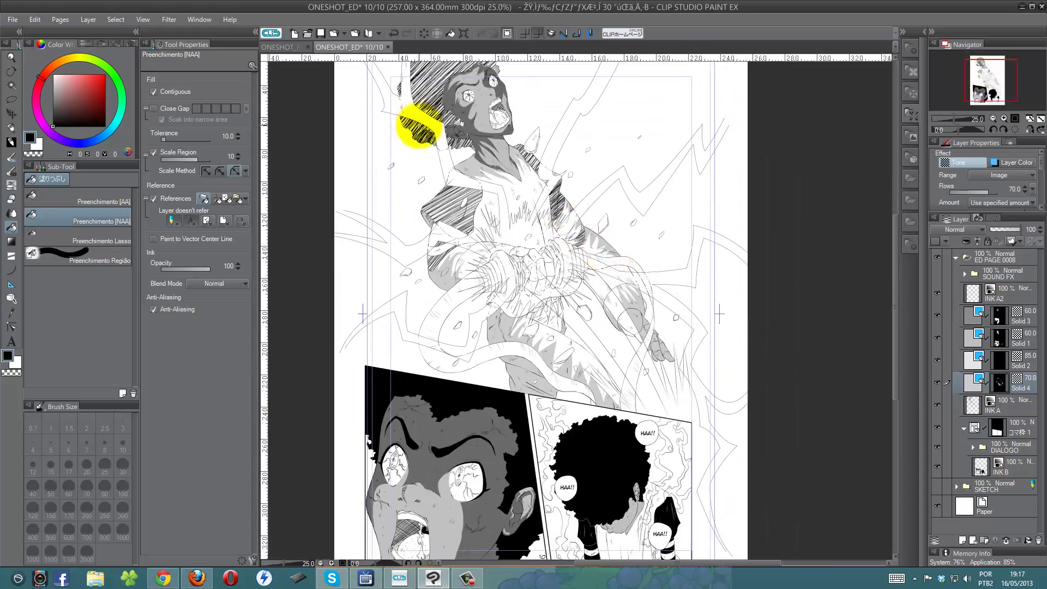
left_click(963, 313, "shift")
key("ctrl+g")
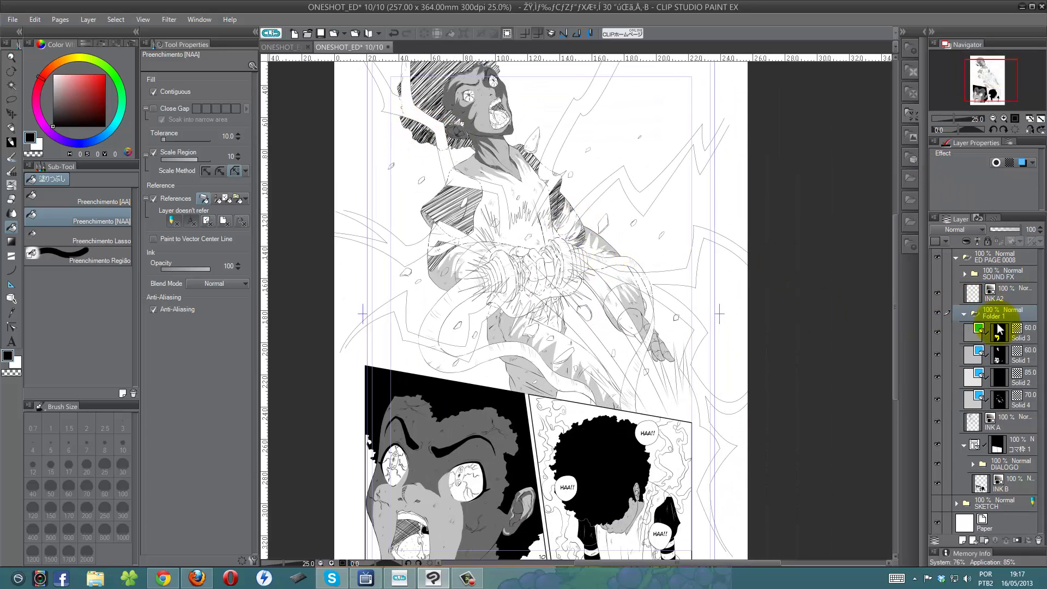
type("RETICULAS")
left_click(971, 332)
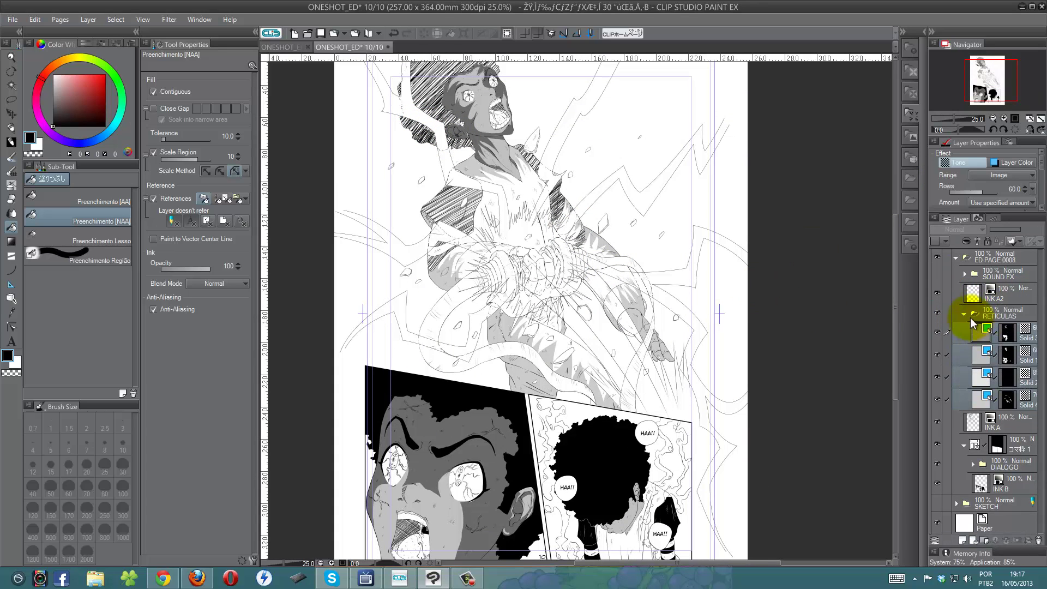
left_click(11, 85)
left_click(463, 363)
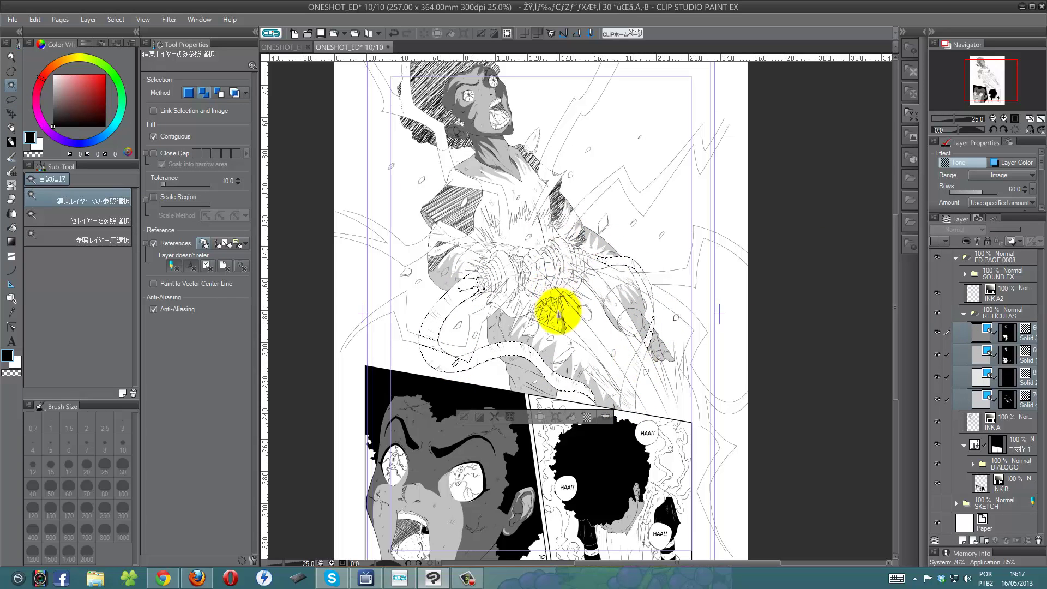
Apply a quick tone to the selection with Lines lowered from 70 to 32.5.
left_click(560, 442)
left_click_drag(434, 318, 437, 321)
key("Return")
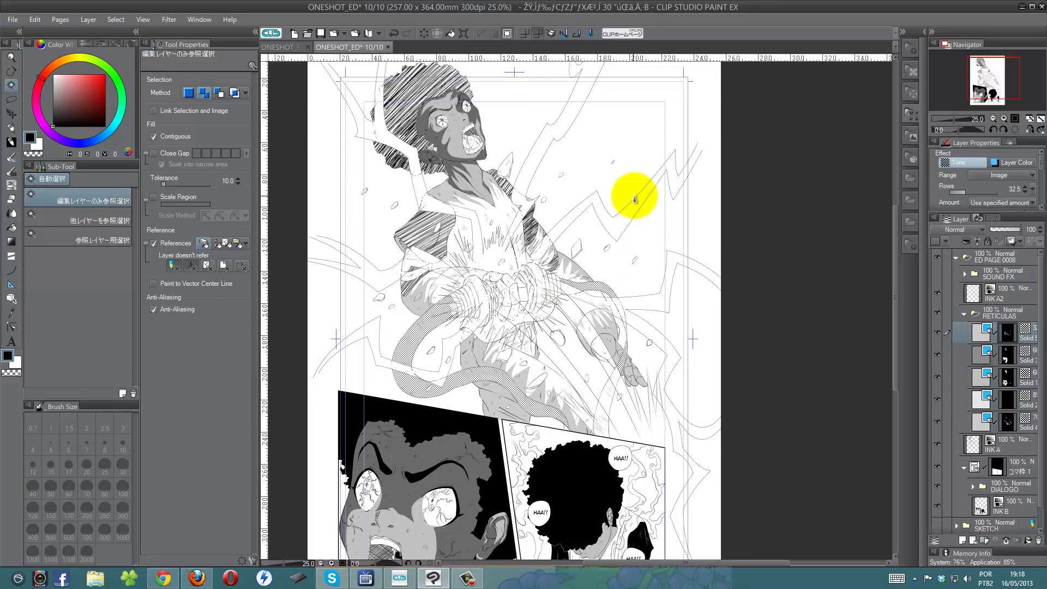
scroll(635, 220, "up", 2)
Review the newly toned arms and tentacle with the Fill and Marker tools active.
key("g")
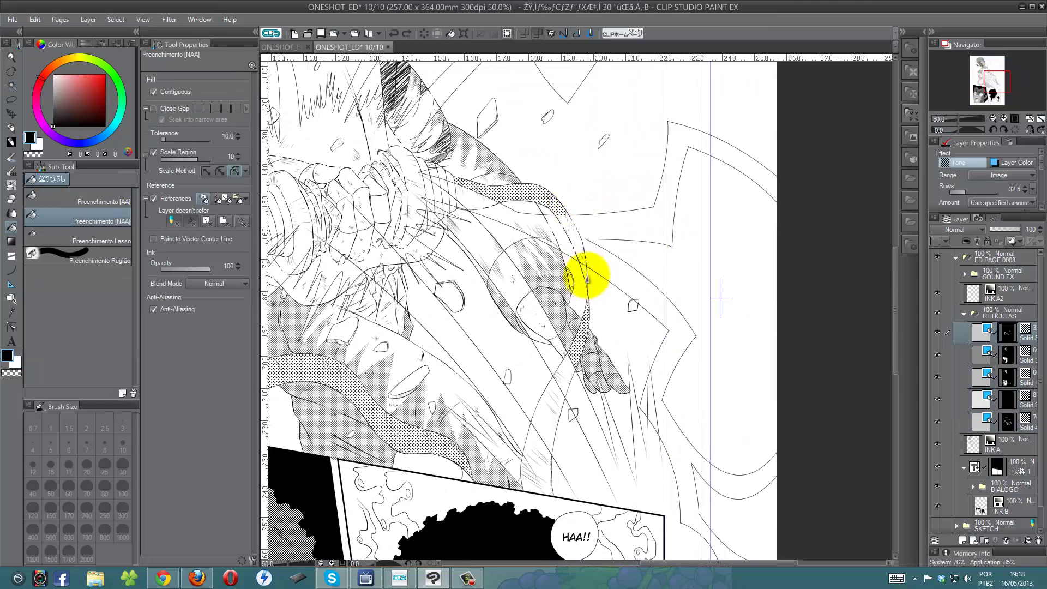
mouse_move(585, 276)
left_mouse_down()
mouse_move(604, 182)
mouse_move(493, 202)
left_mouse_up()
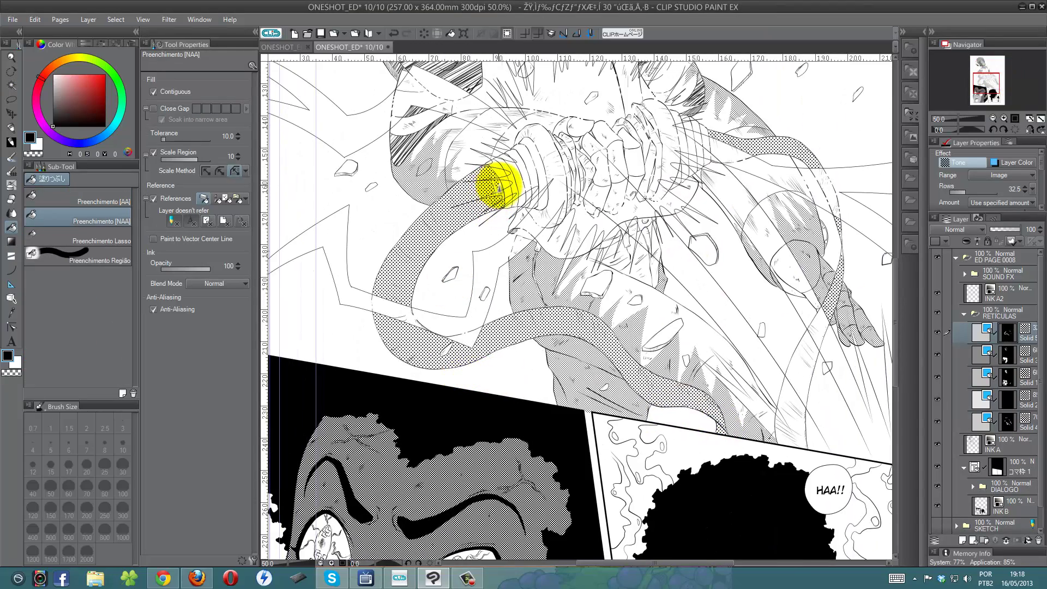
left_click(9, 130)
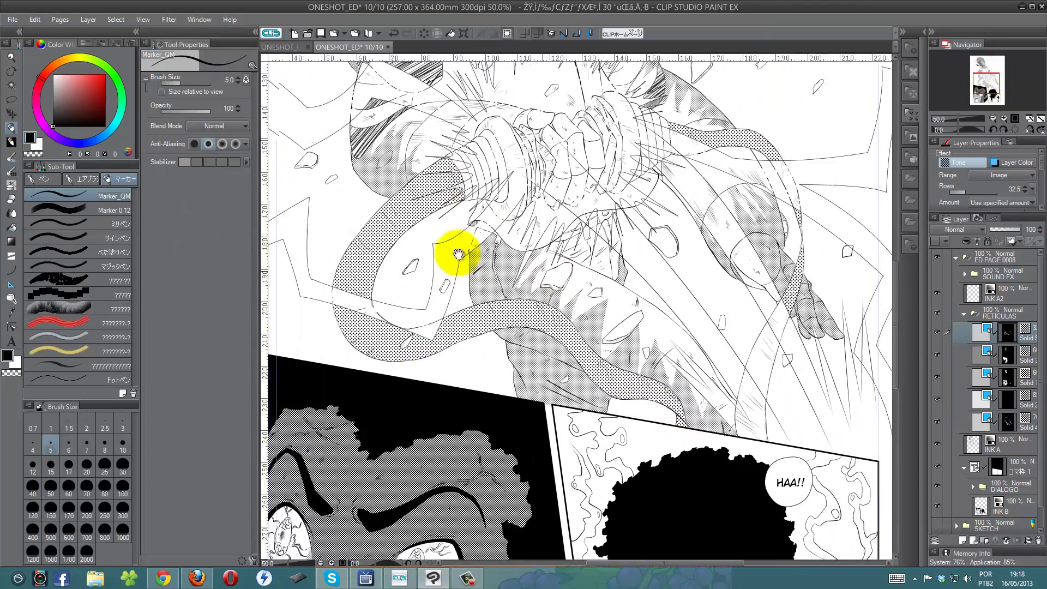
scroll(460, 250, "right", 3)
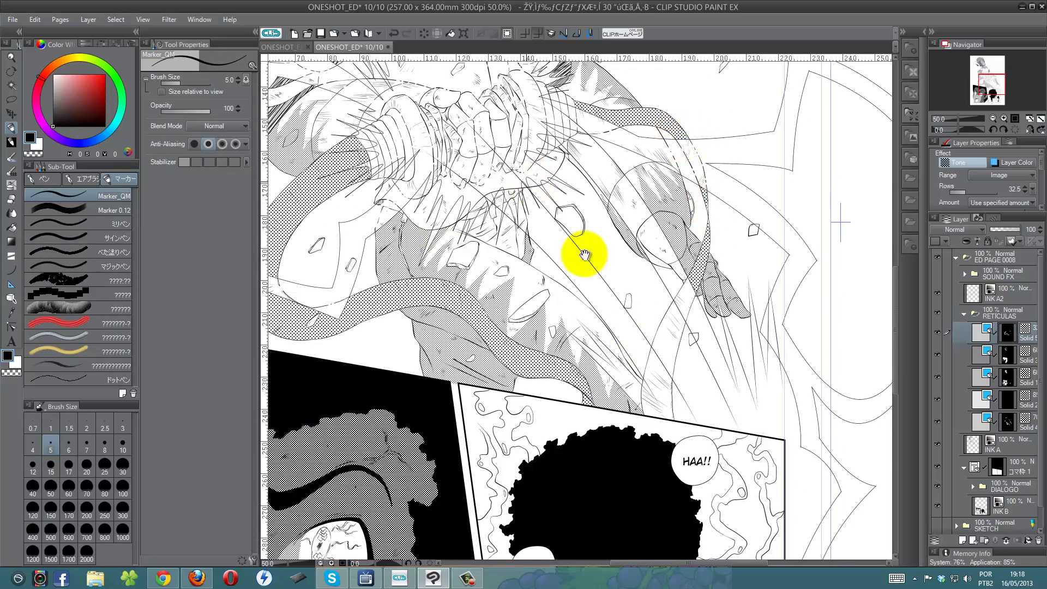
scroll(585, 252, "up", 3)
scroll(573, 245, "left", 3)
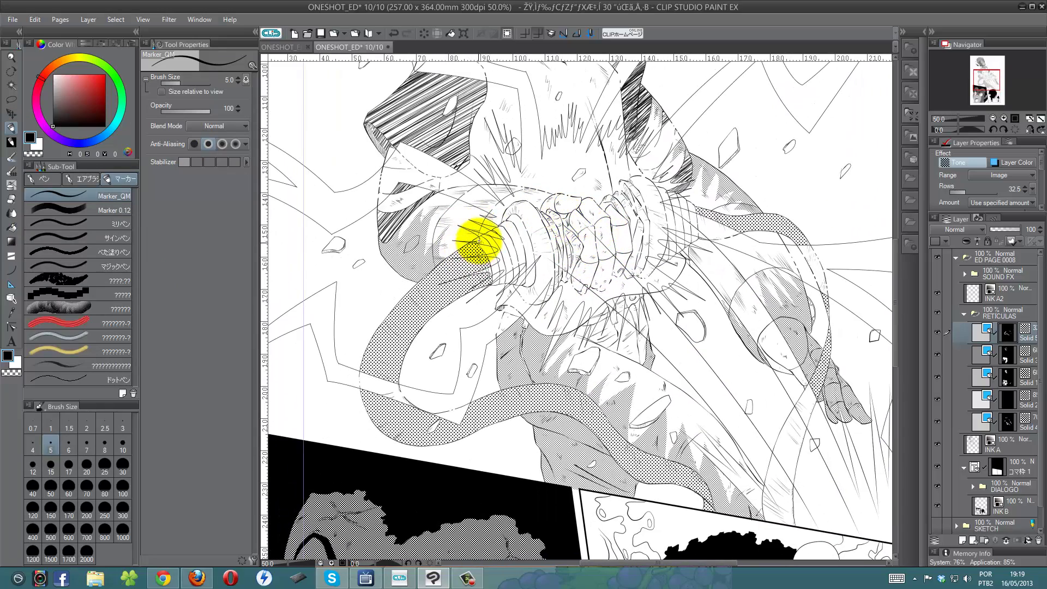
scroll(477, 244, "up", 5)
scroll(469, 261, "up", 4)
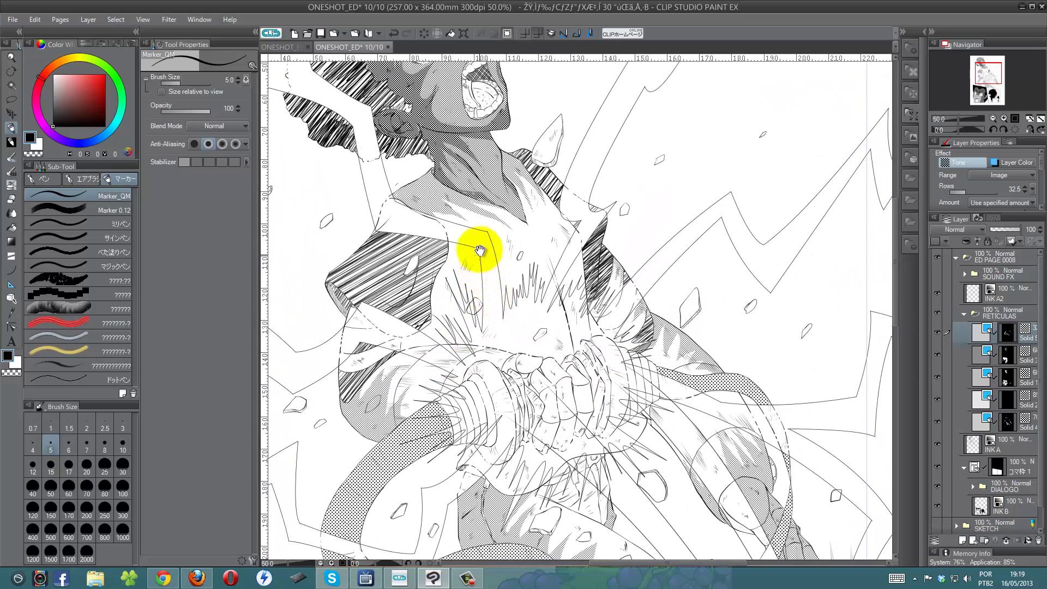
scroll(480, 248, "up", 4)
scroll(494, 251, "down", 4)
scroll(502, 202, "up", 2)
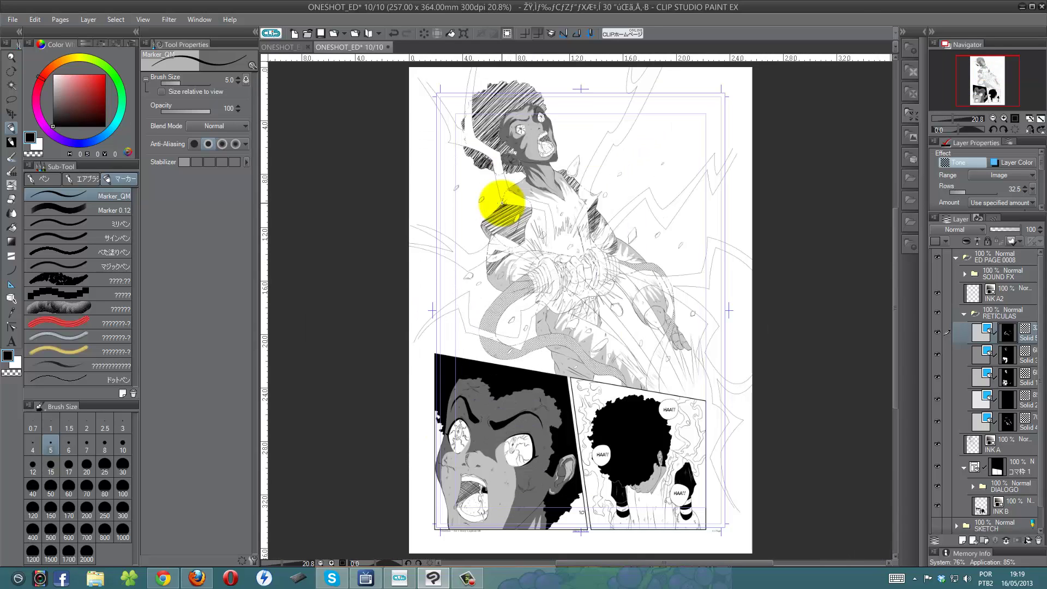
Select the top panel with a rectangle plus a polyline along its diagonal border.
left_click(11, 99)
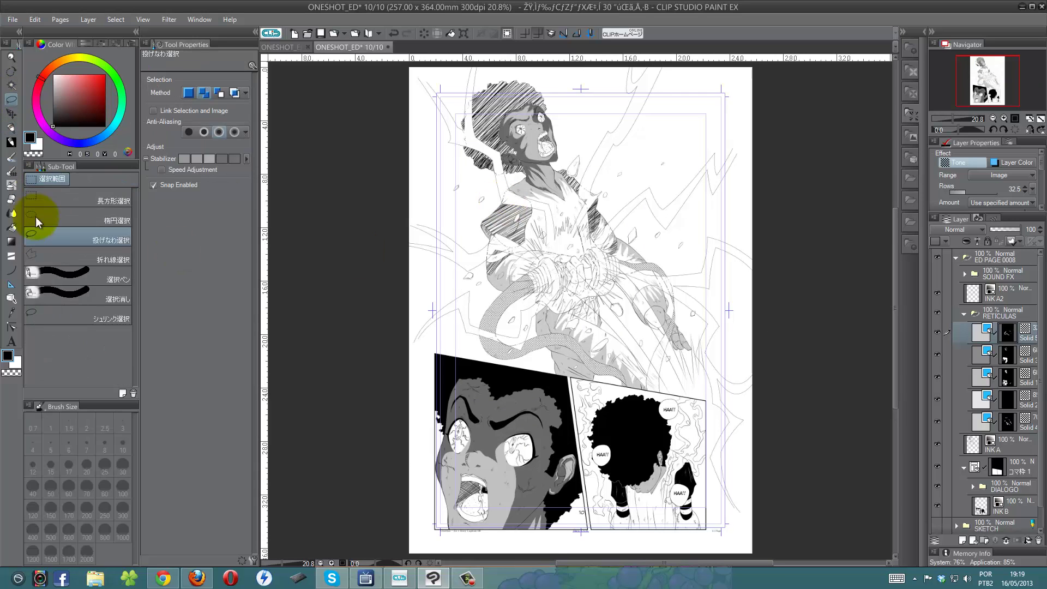
left_click_drag(436, 355, 729, 94)
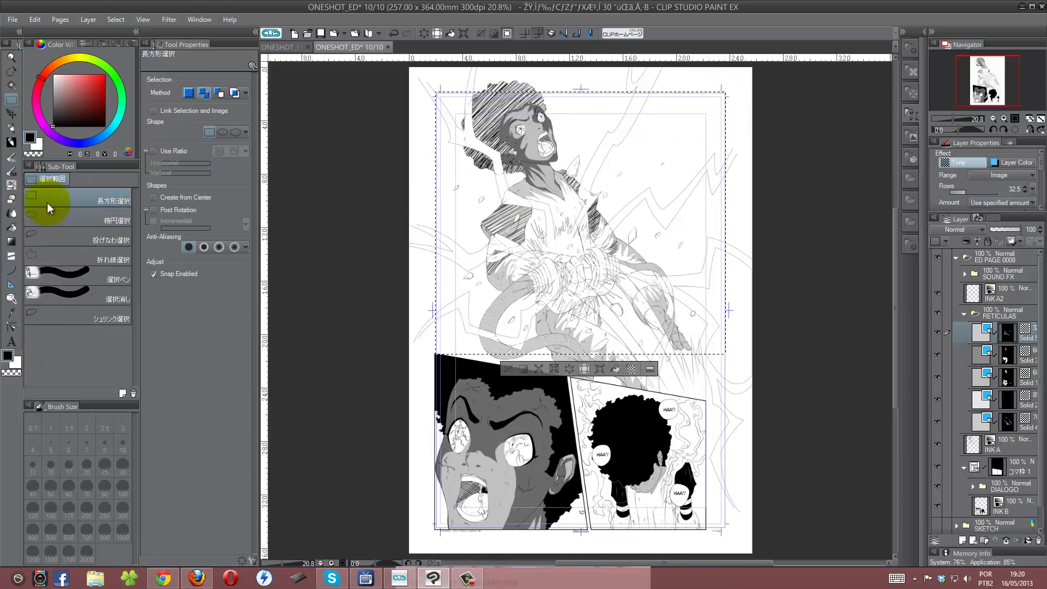
left_click(76, 256)
scroll(647, 369, "up", 2)
left_click(345, 235)
left_click(807, 316)
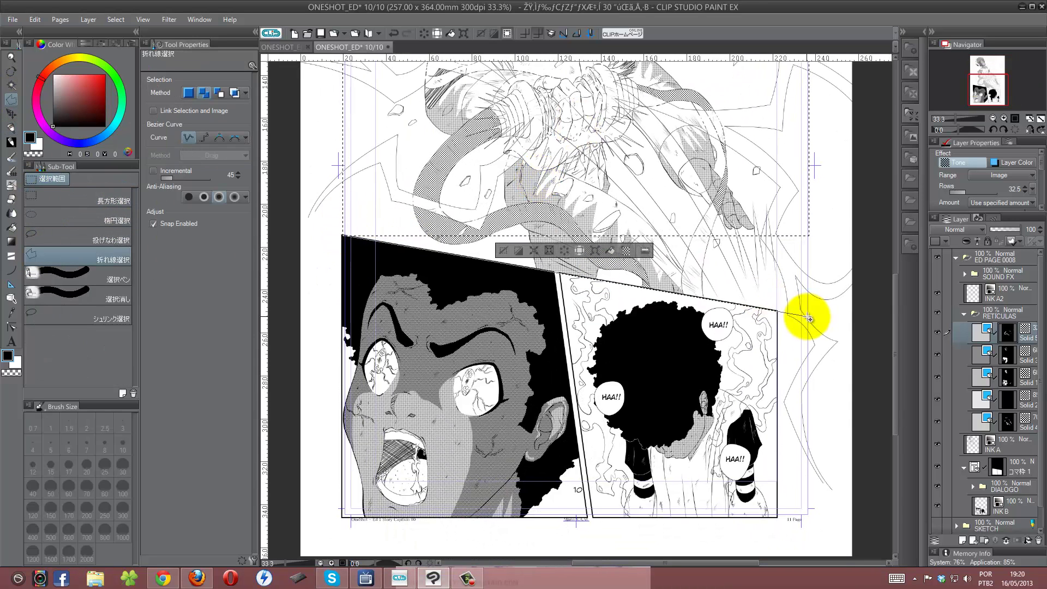
left_click(811, 217)
double_click(624, 203)
scroll(624, 203, "down", 2)
Drop a focus-line material from the Material library into the top-panel selection.
left_click(911, 38)
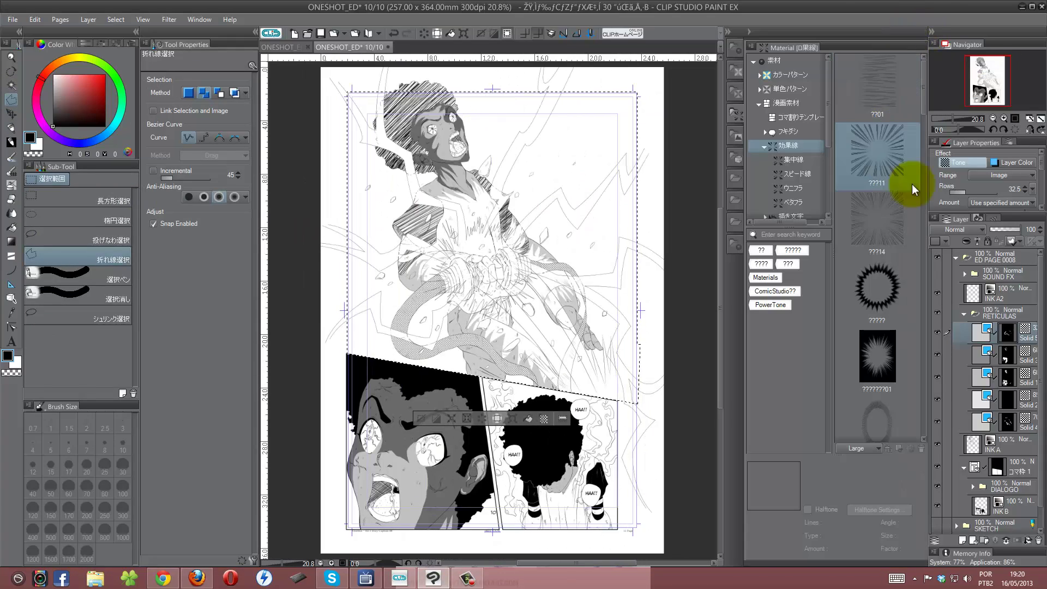
scroll(900, 234, "up", 5)
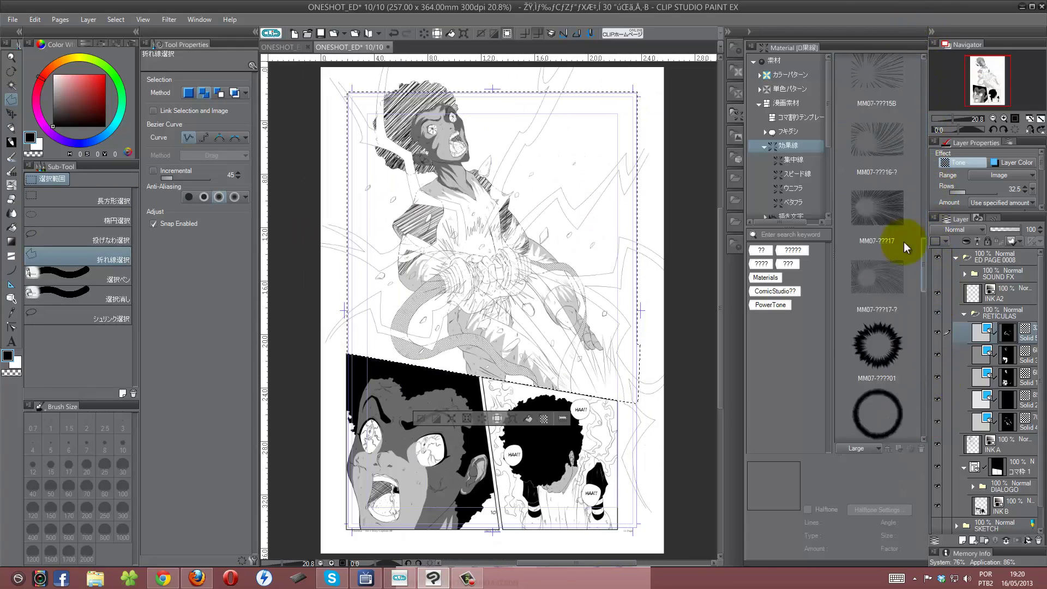
left_click_drag(877, 148, 507, 276)
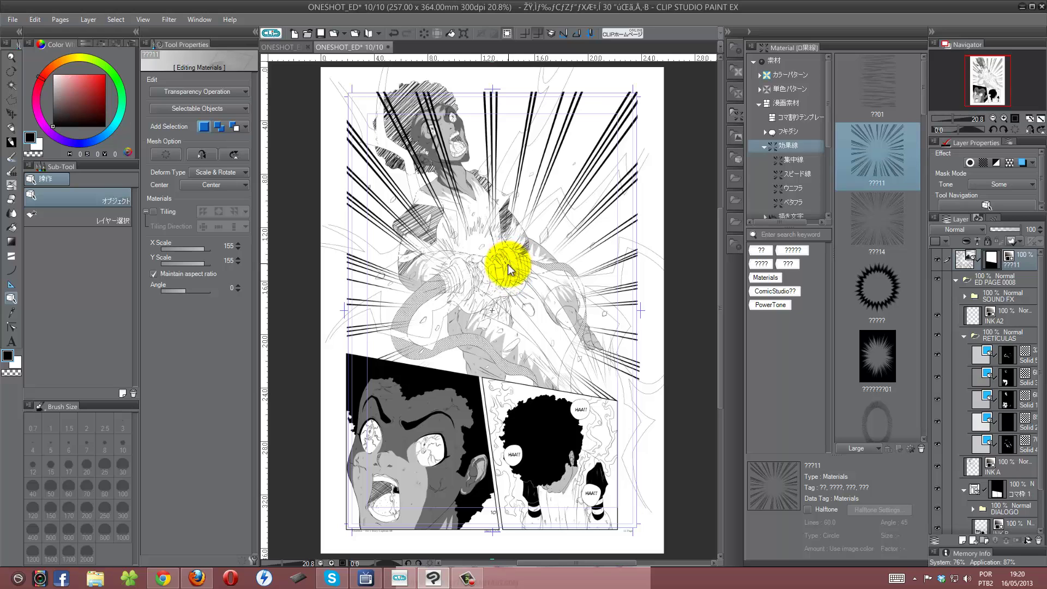
left_click_drag(878, 218, 520, 307)
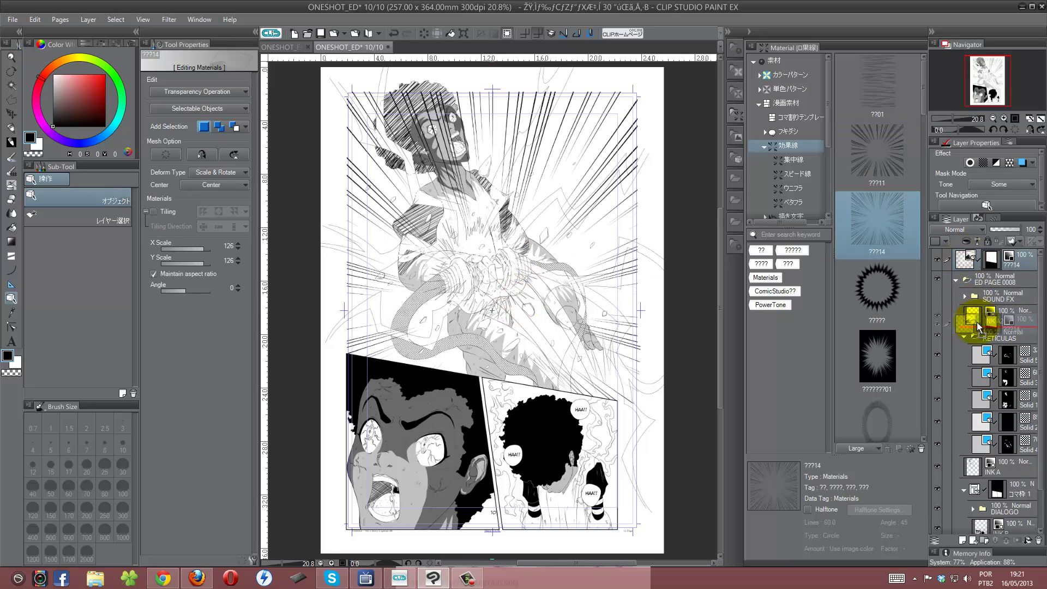
Move the focus-line layer into the EFEITOS folder and nudge the lines slightly upward.
left_click_drag(979, 327, 976, 393)
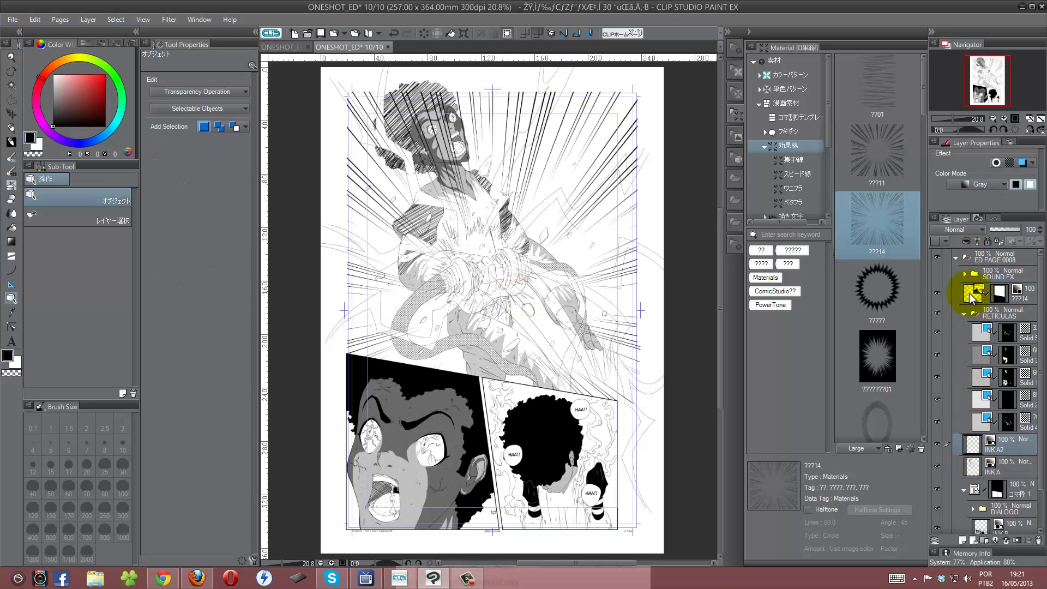
left_click(1000, 407)
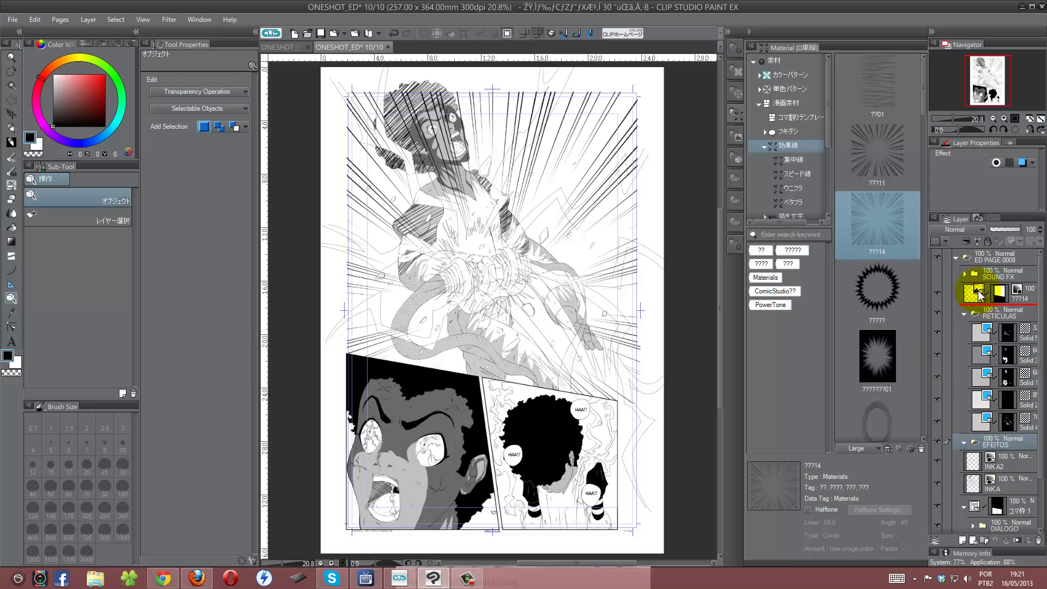
left_click_drag(981, 296, 982, 312)
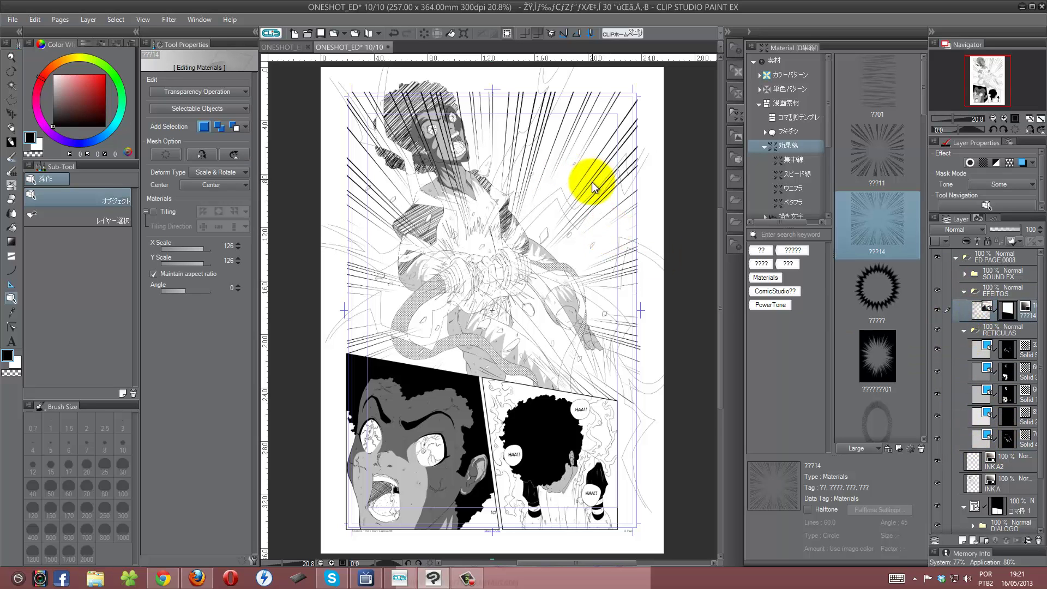
key("ctrl+minus")
key("ctrl+minus")
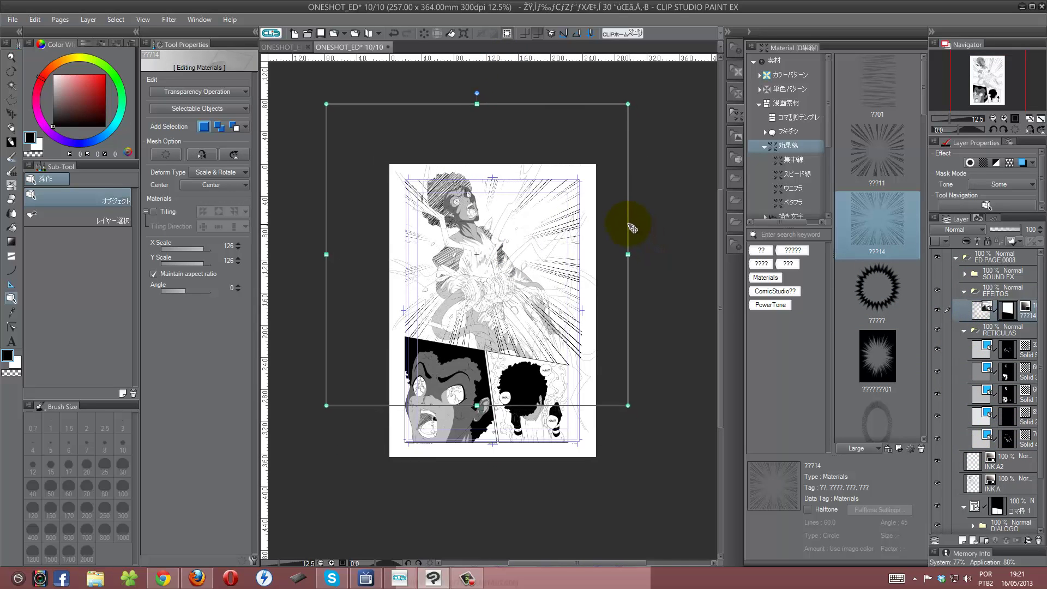
left_click_drag(633, 227, 632, 220)
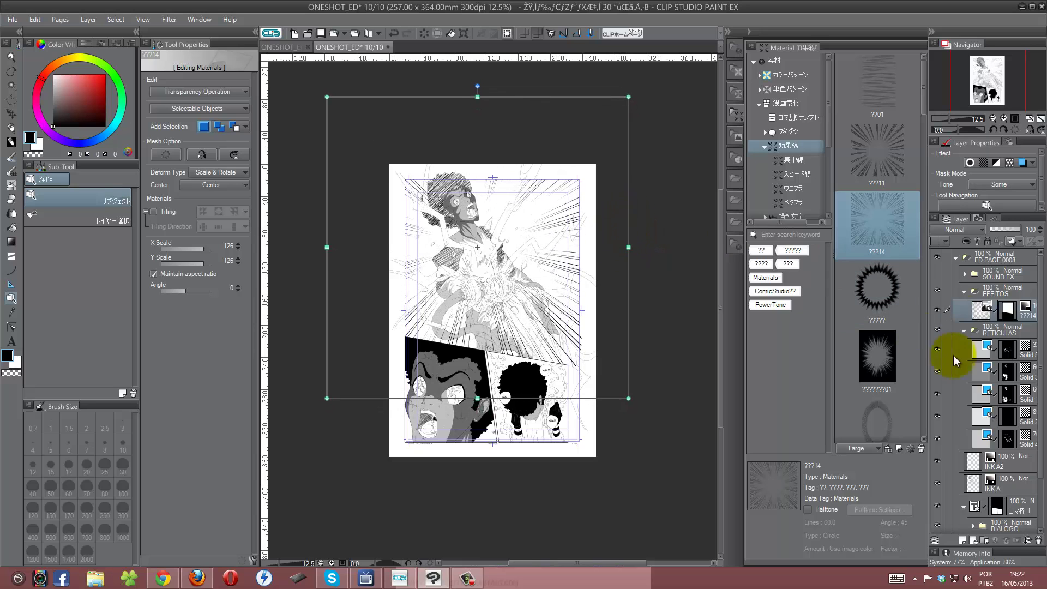
key("ctrl+plus")
key("ctrl+plus")
key("m")
left_click(348, 355)
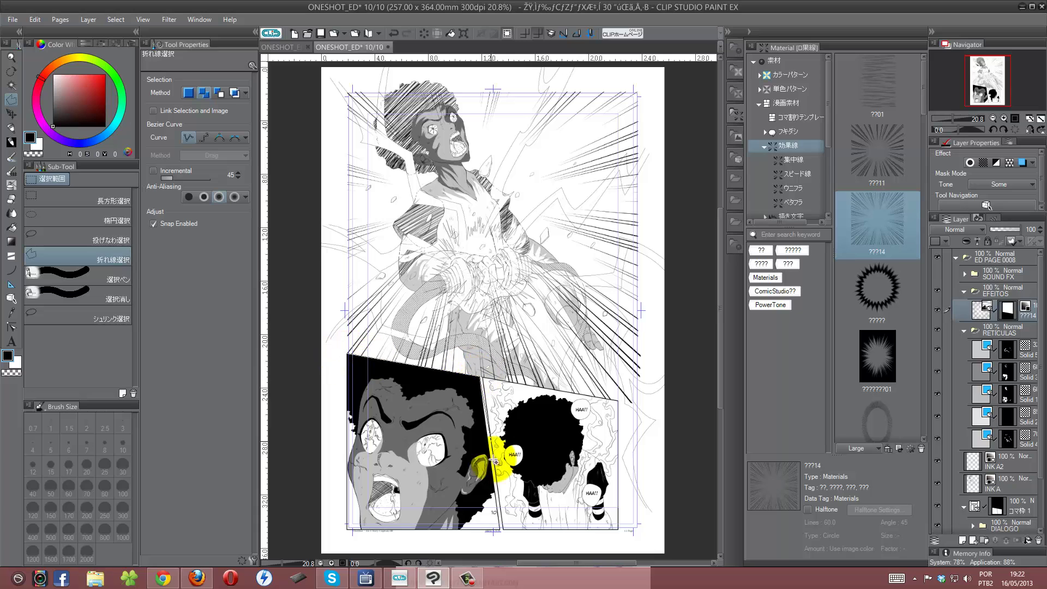
Polyline-select the lower-left panel and place a speed-line material in it, scaled to 40.
left_click(498, 529)
left_click(347, 527)
double_click(348, 373)
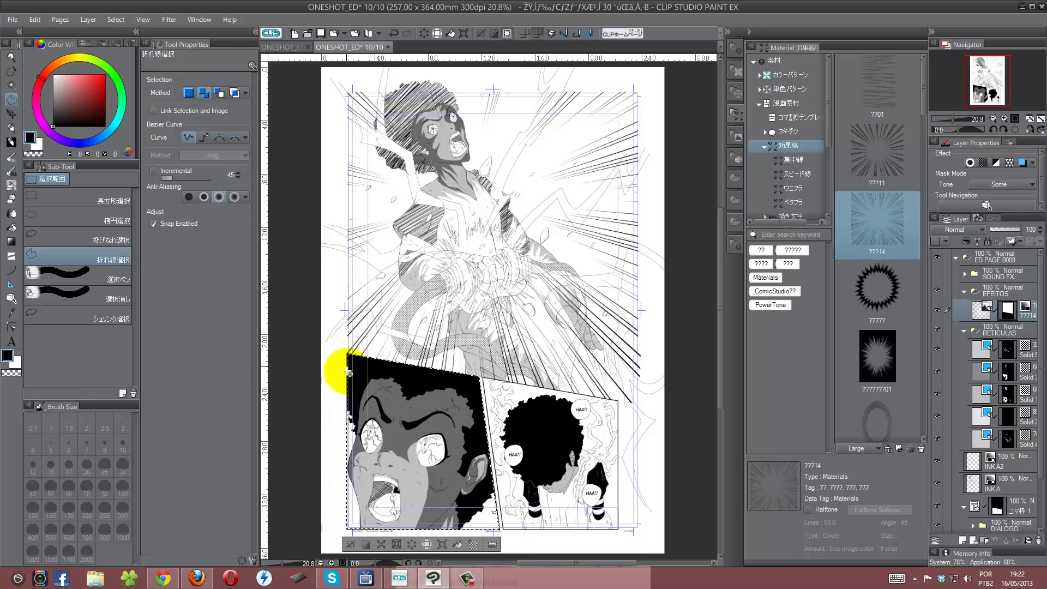
mouse_move(884, 270)
left_mouse_down()
mouse_move(434, 476)
mouse_move(443, 353)
mouse_move(472, 359)
left_mouse_up()
left_click(970, 162)
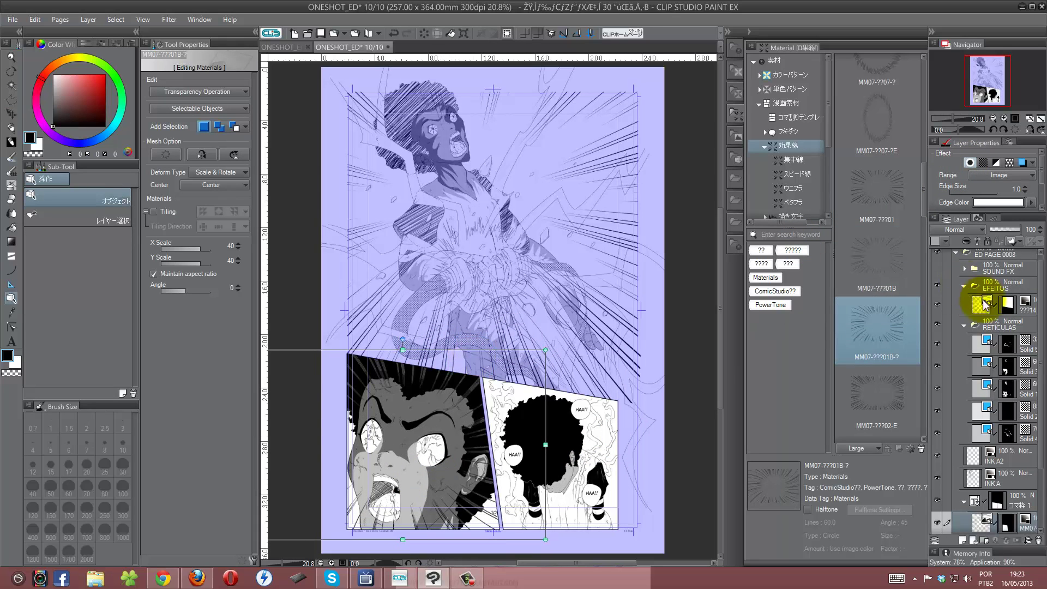
Collapse the EFEITOS and screentone folders and make INK A the working layer.
left_click(964, 286)
left_click(963, 302)
left_click(570, 409)
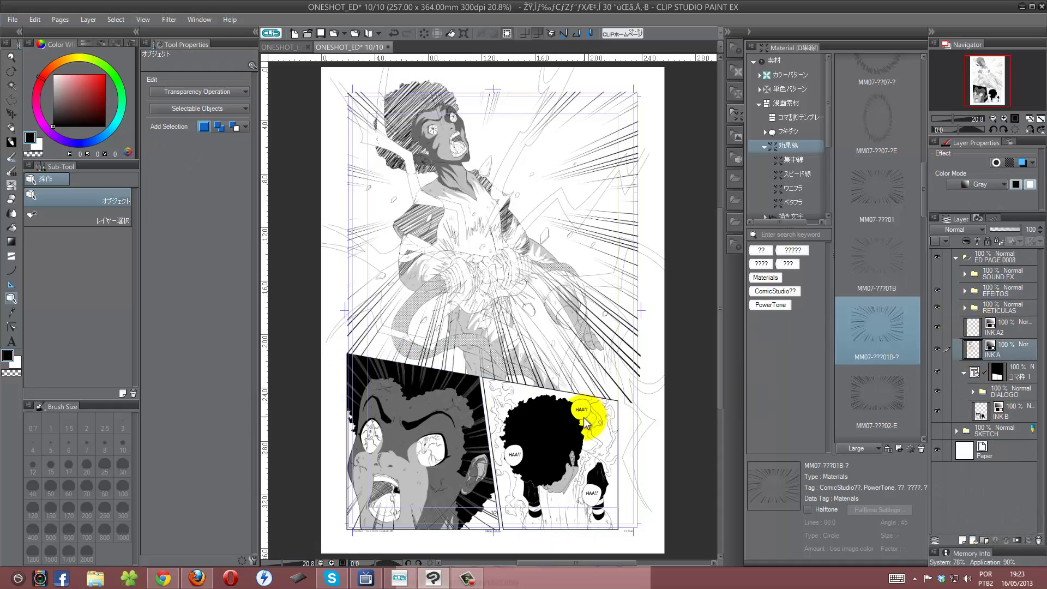
Zoom into the afro figure in the lower-right panel, undoing a trial lasso outline.
key("w")
scroll(518, 382, "up", 3)
left_click_drag(664, 393, 603, 280)
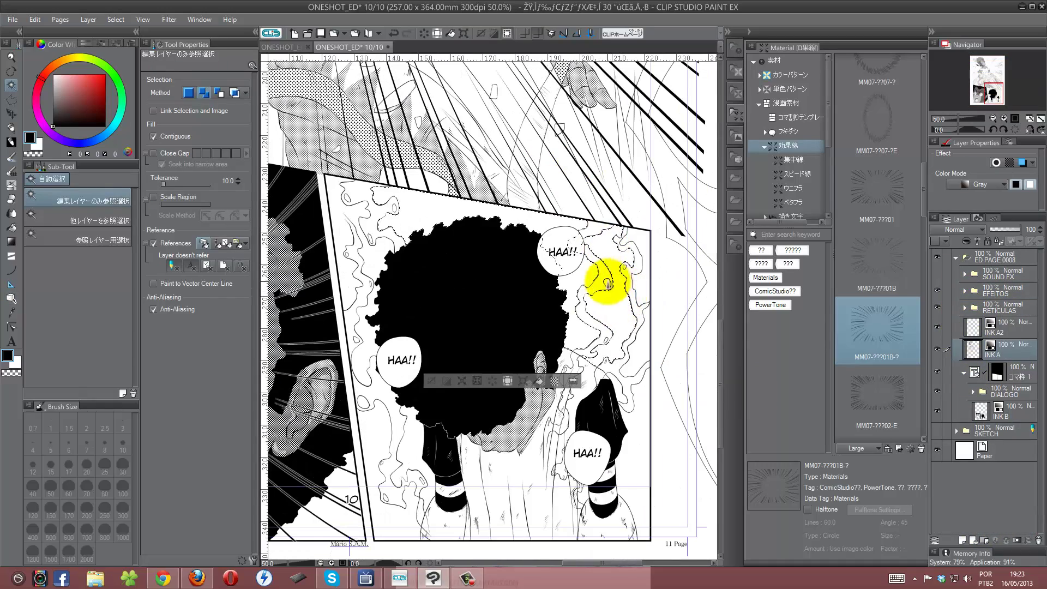
left_click_drag(620, 388, 620, 296)
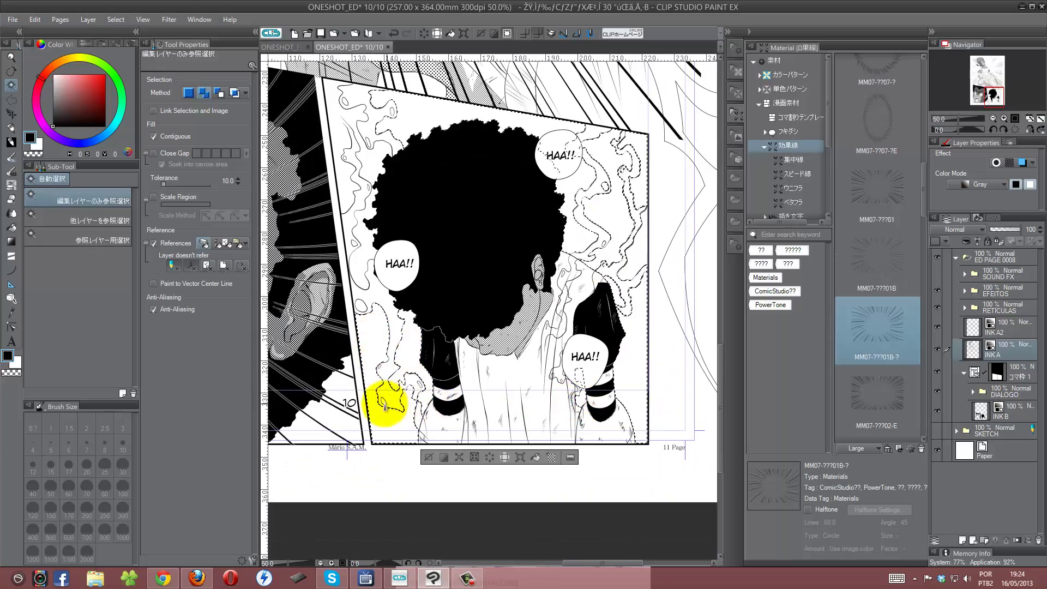
scroll(362, 294, "up", 2)
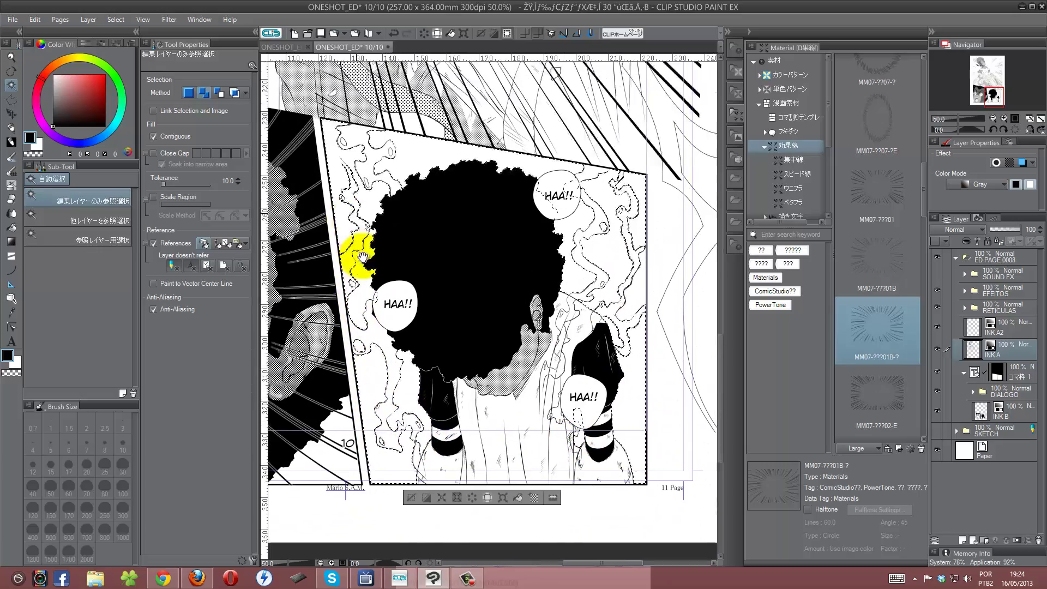
scroll(355, 252, "up", 1)
left_click(13, 102)
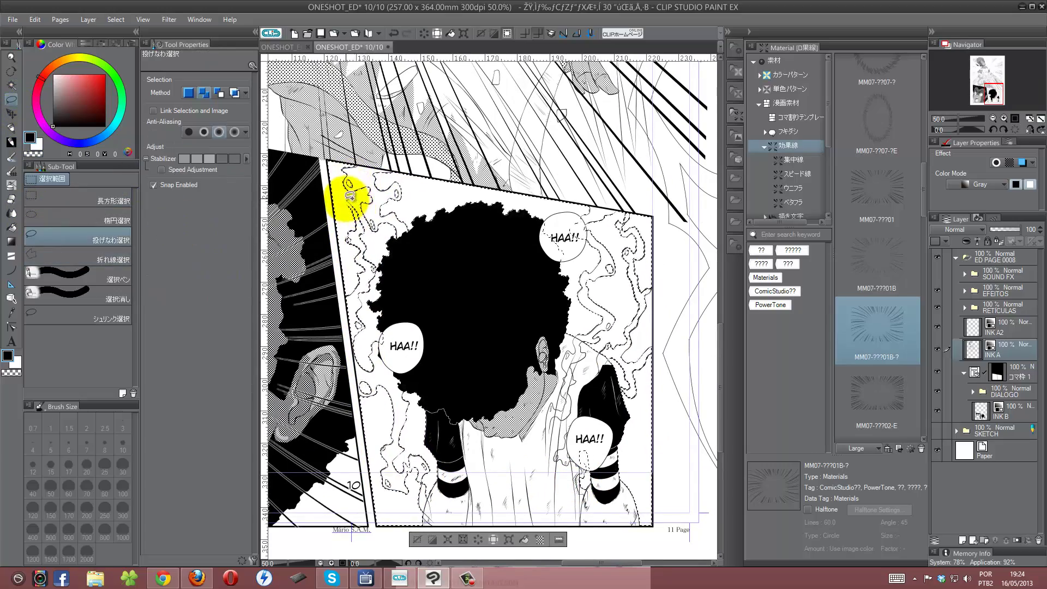
key("ctrl+plus")
key("ctrl+plus")
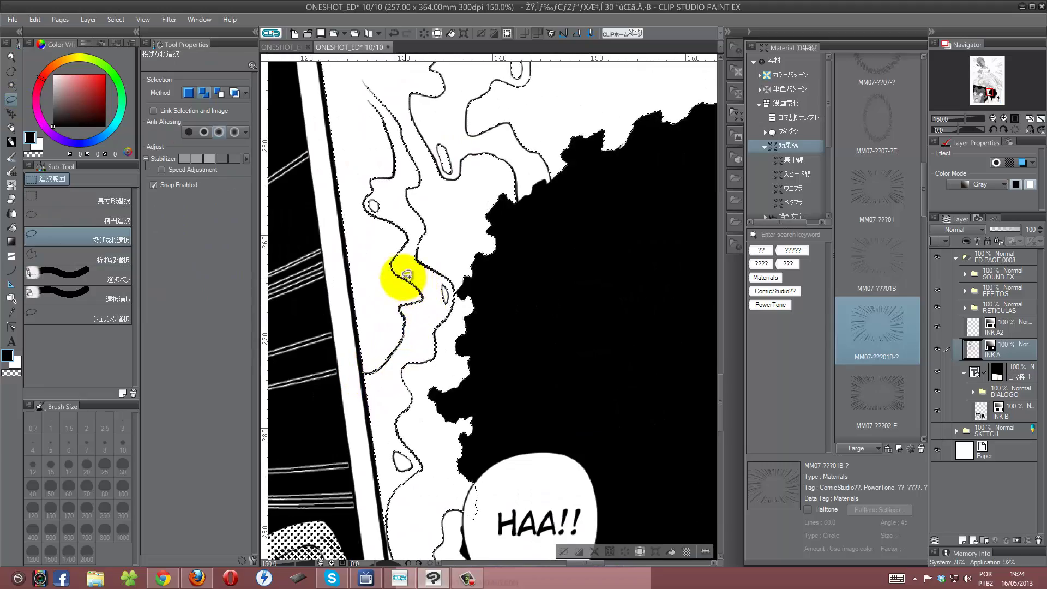
key("ctrl+z")
Auto-select the white aura areas around the hair with Close Gap enabled.
key("w")
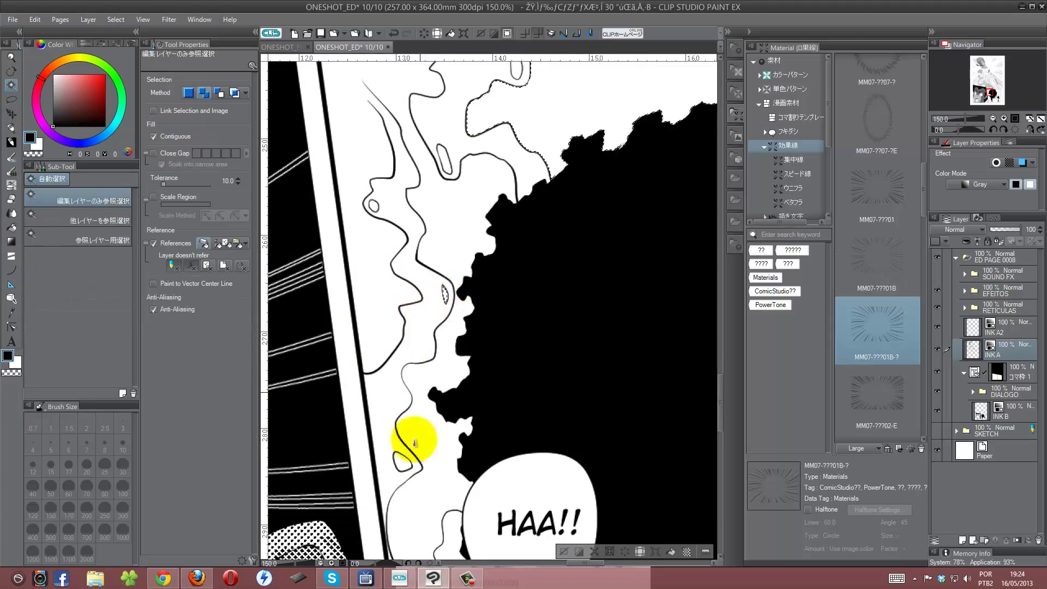
scroll(328, 227, "up", 3)
scroll(471, 289, "down", 4)
scroll(471, 289, "up", 2)
left_click(153, 153)
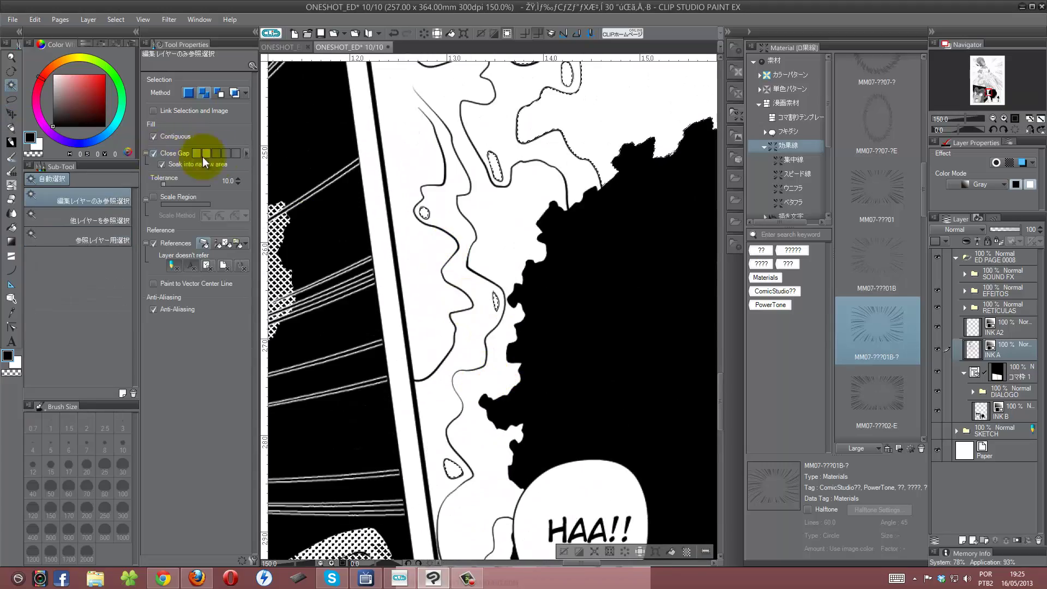
scroll(490, 433, "up", 3)
scroll(490, 433, "down", 3)
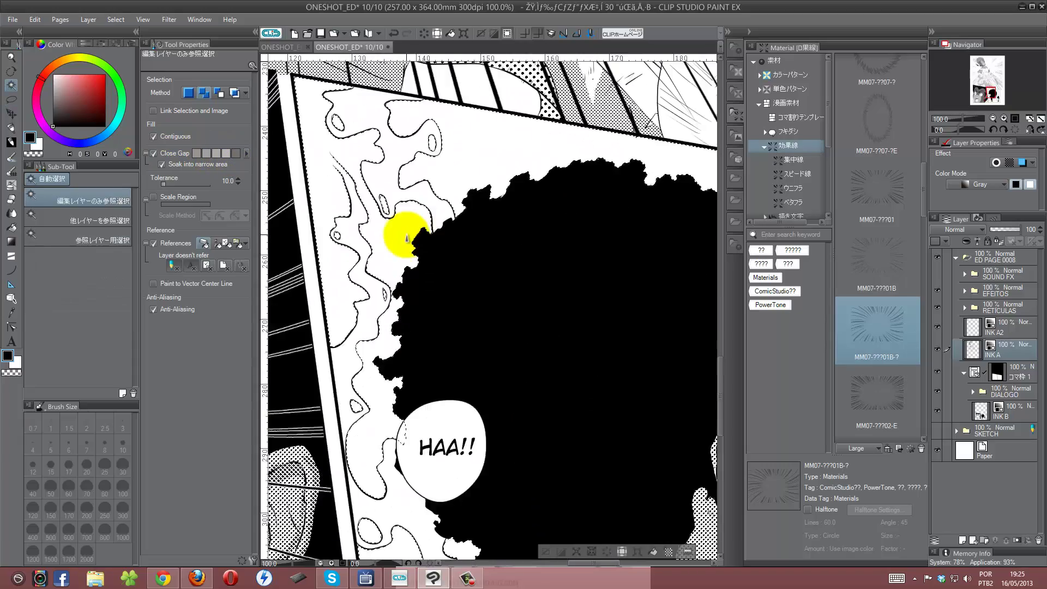
left_click(470, 534)
left_click(538, 240)
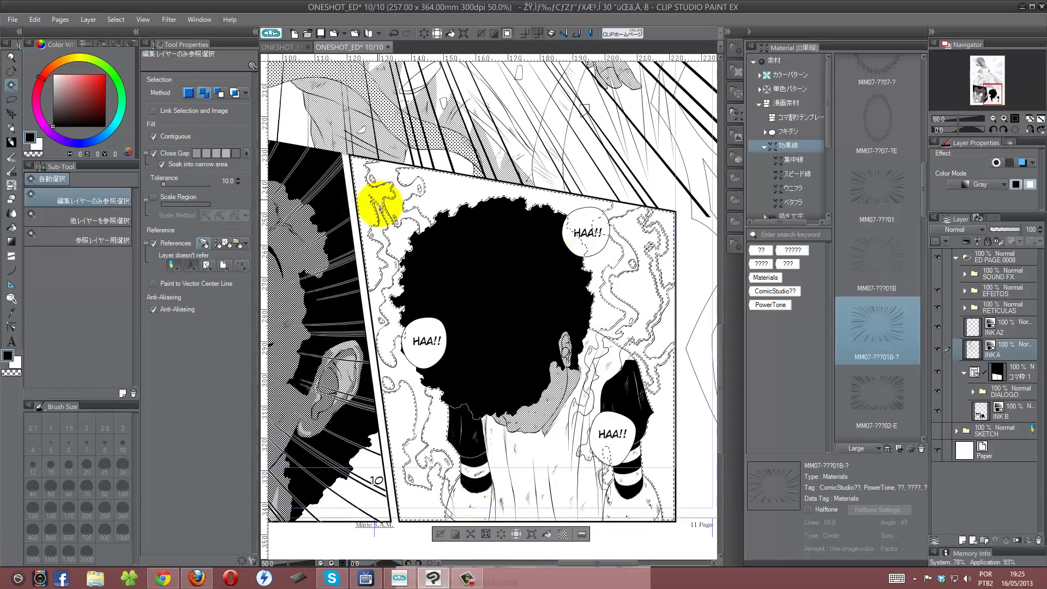
Extend the aura selection along the panel edge with polyline selection.
scroll(380, 206, "up", 2)
key("m")
left_click(351, 388)
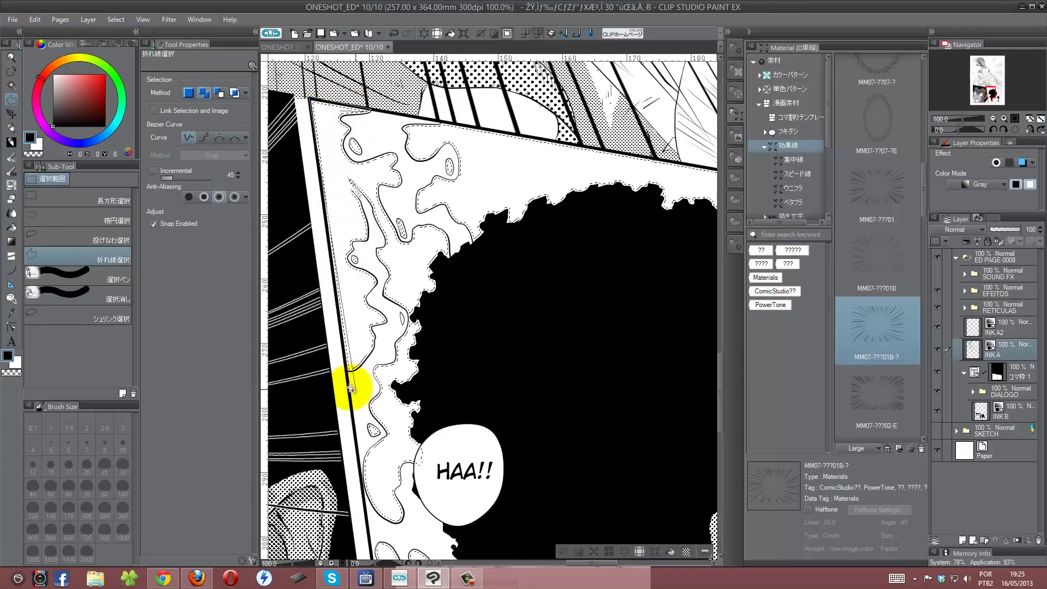
left_click(82, 238)
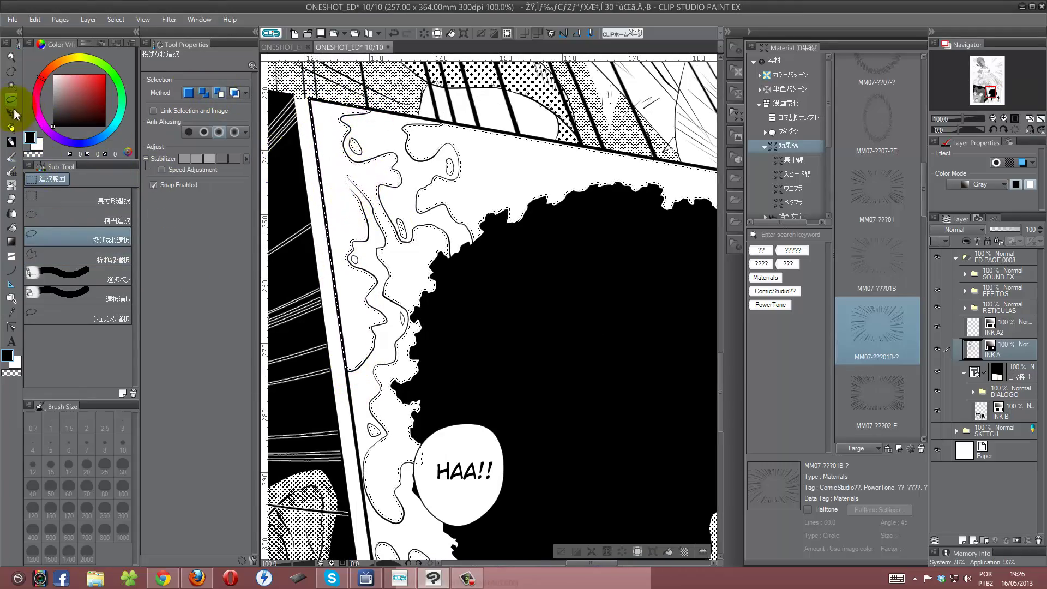
Auto-select the white area between the lower-right panel border and the afro's hair.
left_click(82, 256)
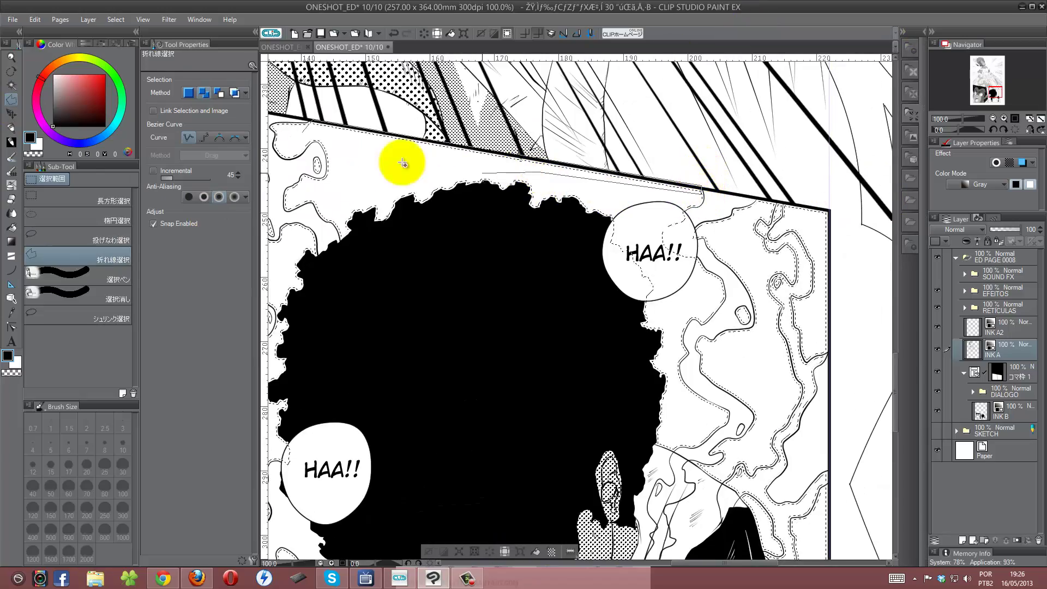
left_click_drag(403, 163, 295, 118)
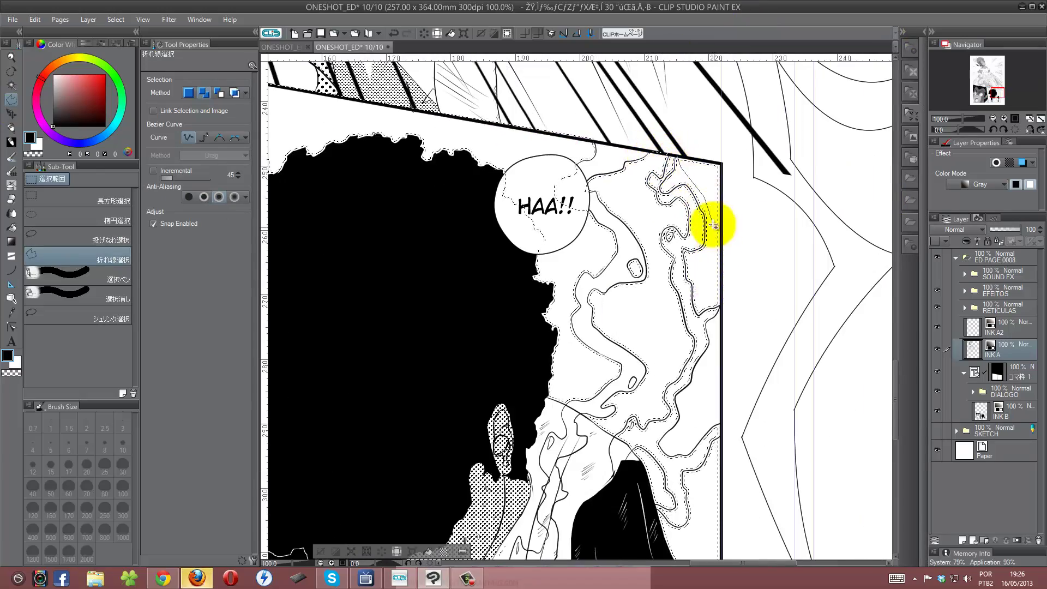
mouse_move(714, 287)
left_mouse_down()
mouse_move(629, 201)
mouse_move(784, 346)
left_mouse_up()
scroll(633, 207, "down", 1)
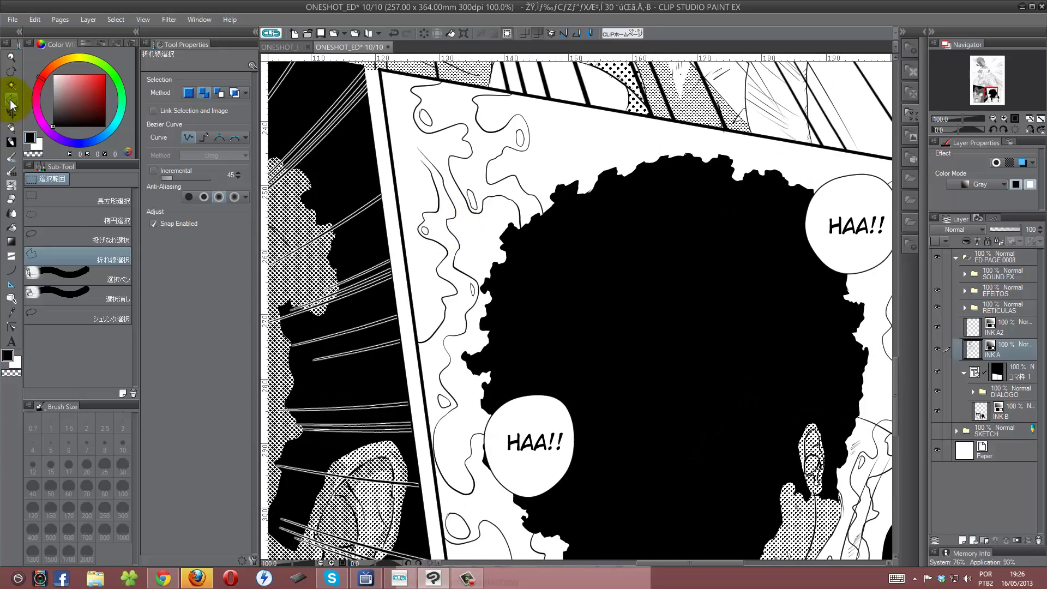
left_click(10, 86)
left_click(483, 318)
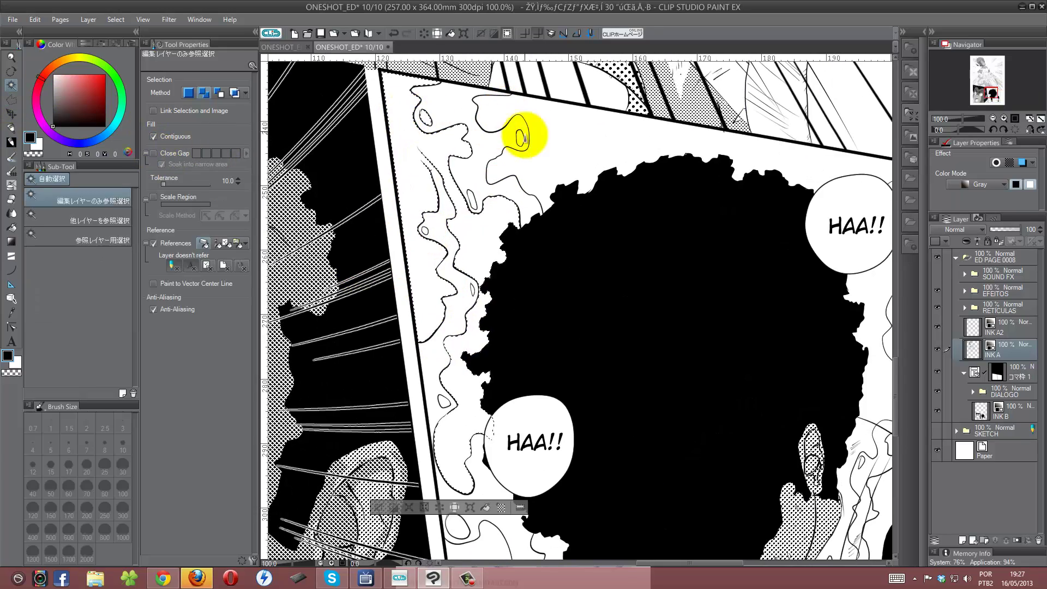
left_click_drag(476, 312, 421, 362)
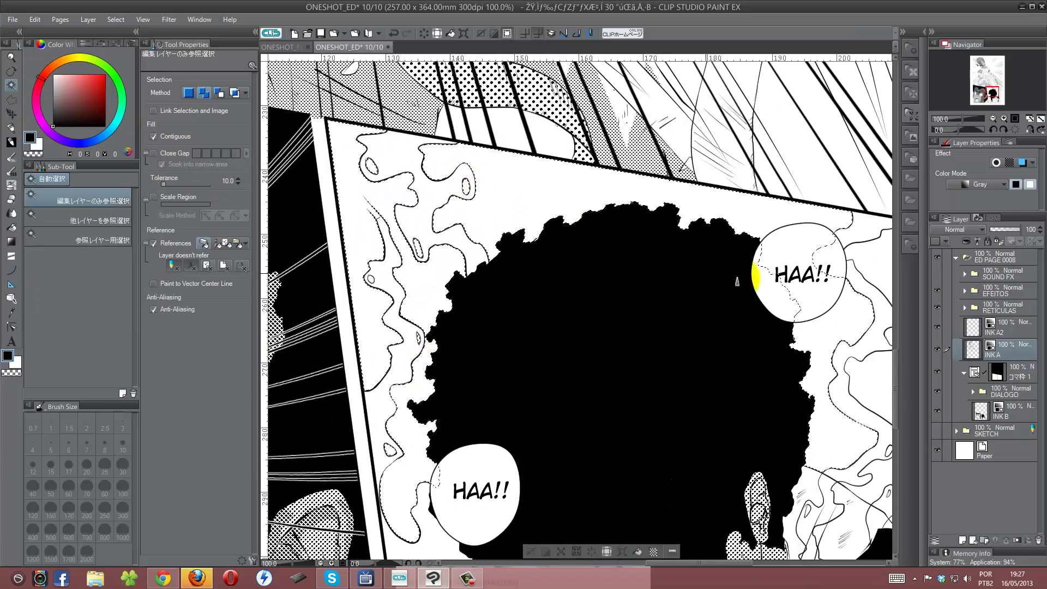
left_click_drag(737, 281, 478, 191)
left_click_drag(669, 443, 655, 356)
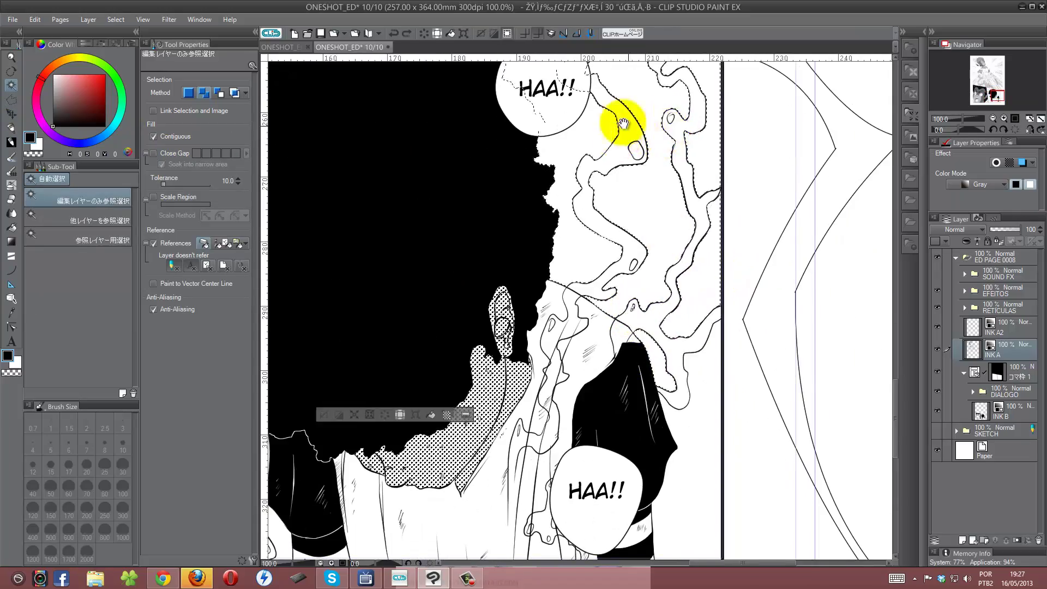
left_click_drag(623, 122, 605, 264)
scroll(618, 293, "down", 2)
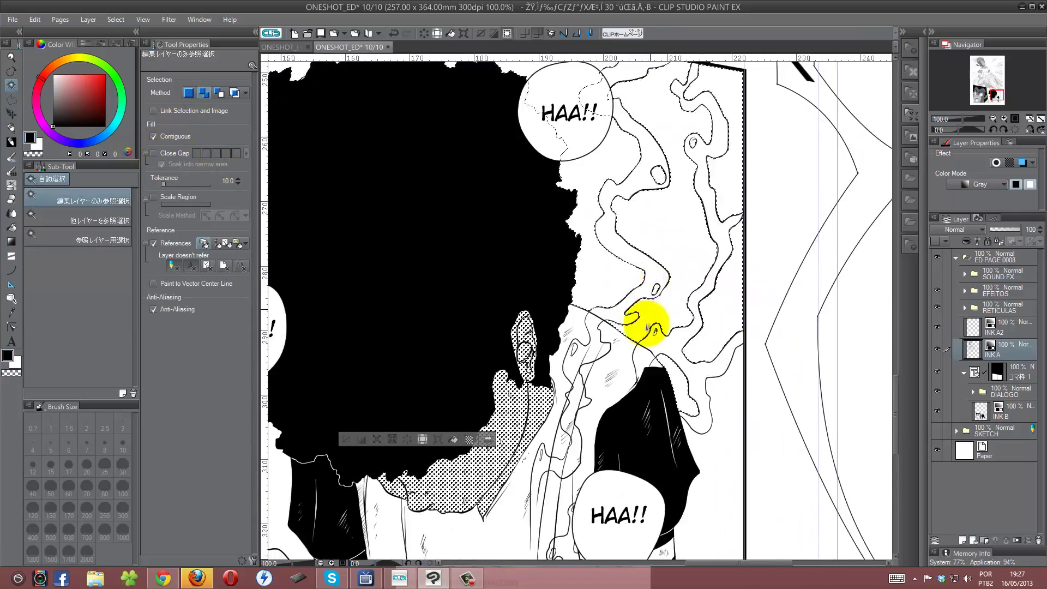
scroll(647, 327, "down", 4)
scroll(613, 467, "up", 5)
scroll(673, 402, "down", 3)
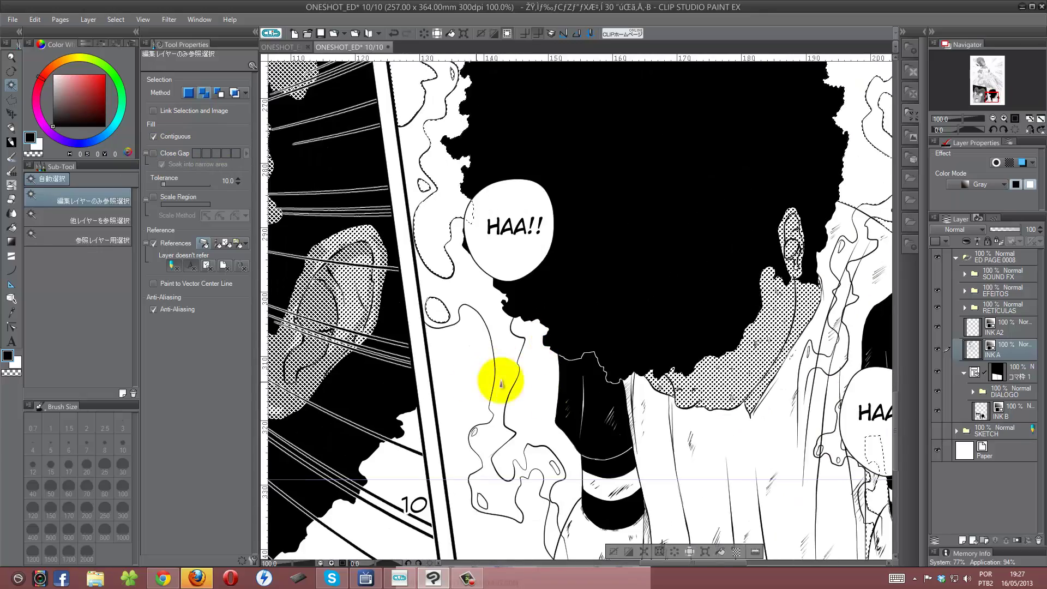
scroll(498, 374, "down", 3)
scroll(556, 316, "up", 7)
scroll(480, 351, "up", 1)
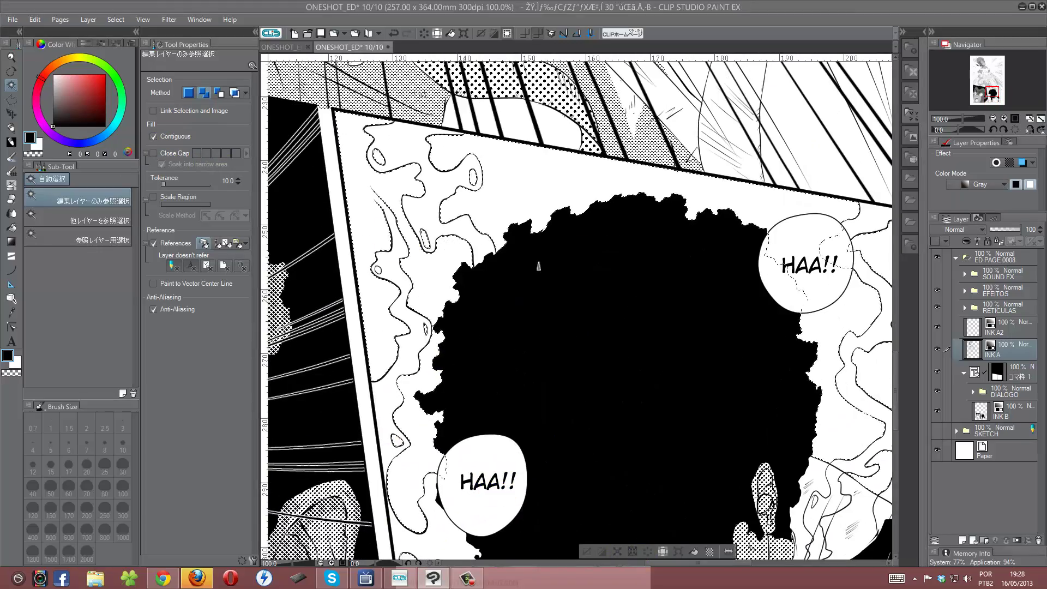
Close a polyline selection with corners on the panel's right border and top corner.
key("m")
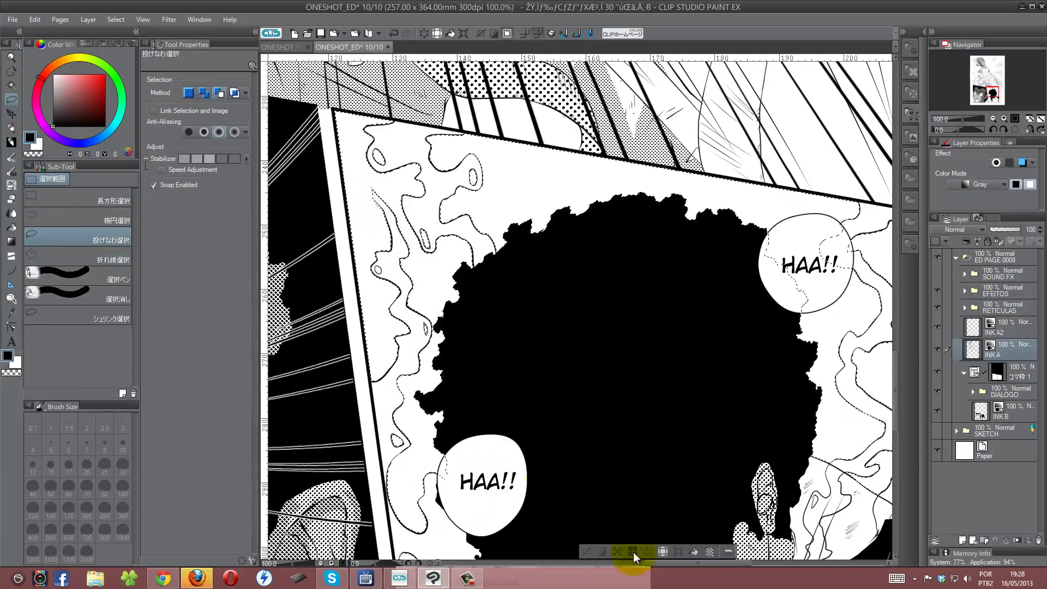
left_click(103, 256)
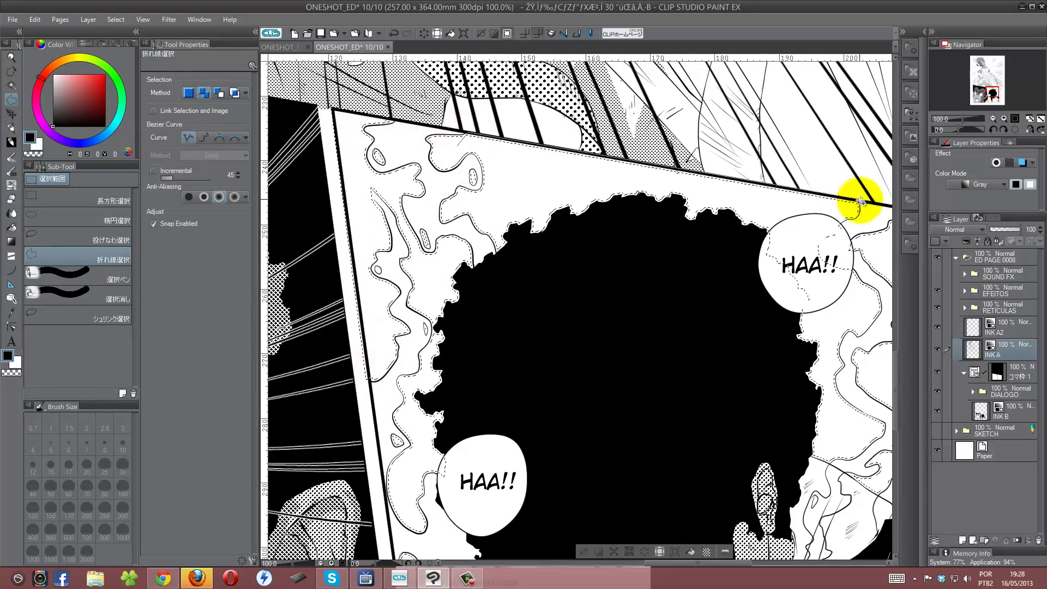
scroll(456, 141, "down", 5)
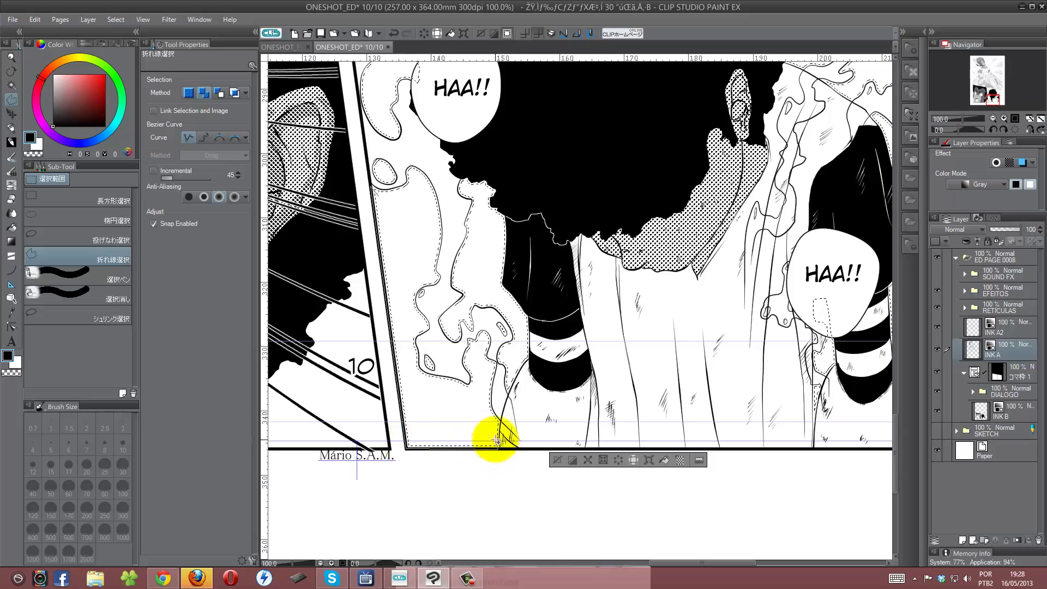
scroll(524, 300, "right", 5)
left_click(613, 403)
scroll(600, 328, "up", 3)
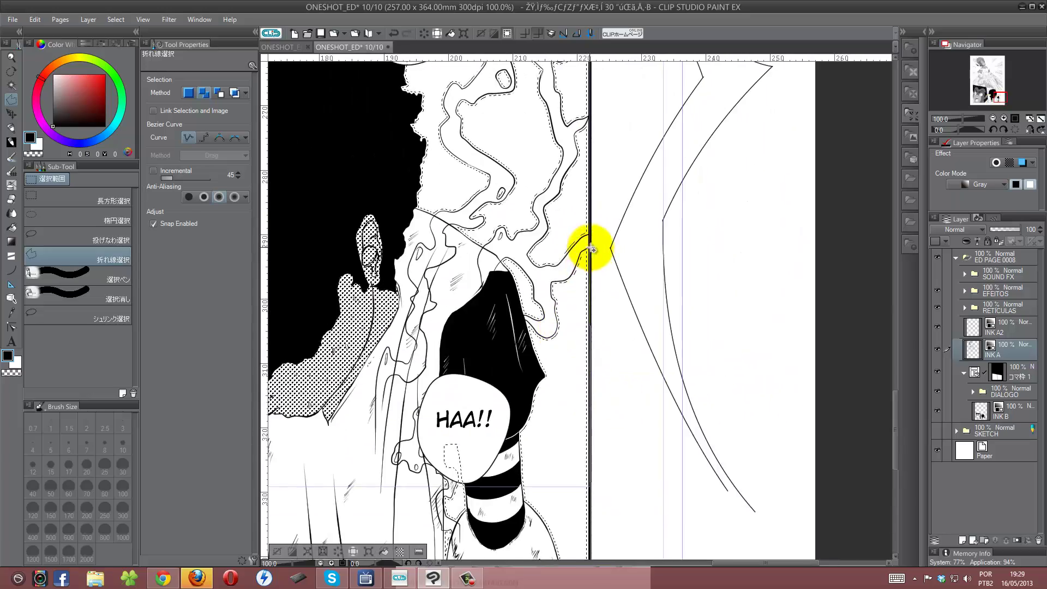
scroll(583, 267, "down", 4)
scroll(562, 272, "up", 5)
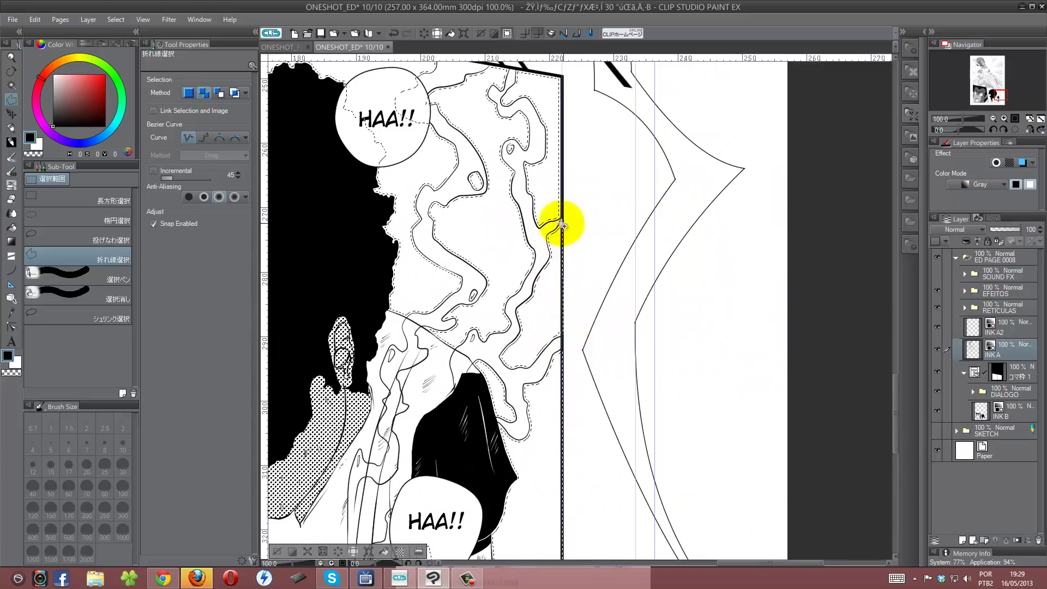
scroll(562, 223, "up", 3)
left_click(531, 238)
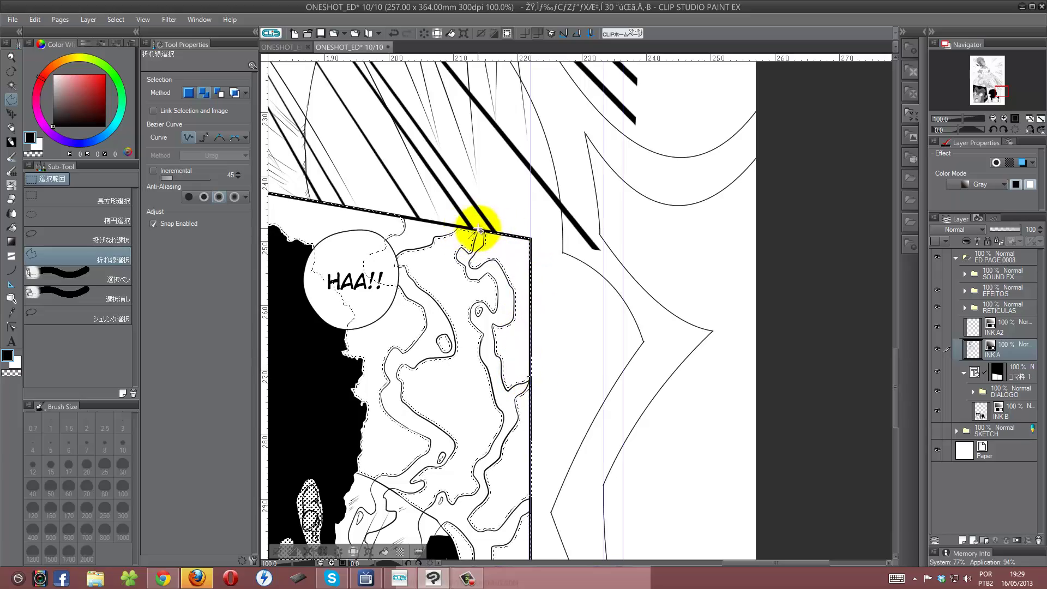
double_click(478, 230)
scroll(650, 255, "down", 3)
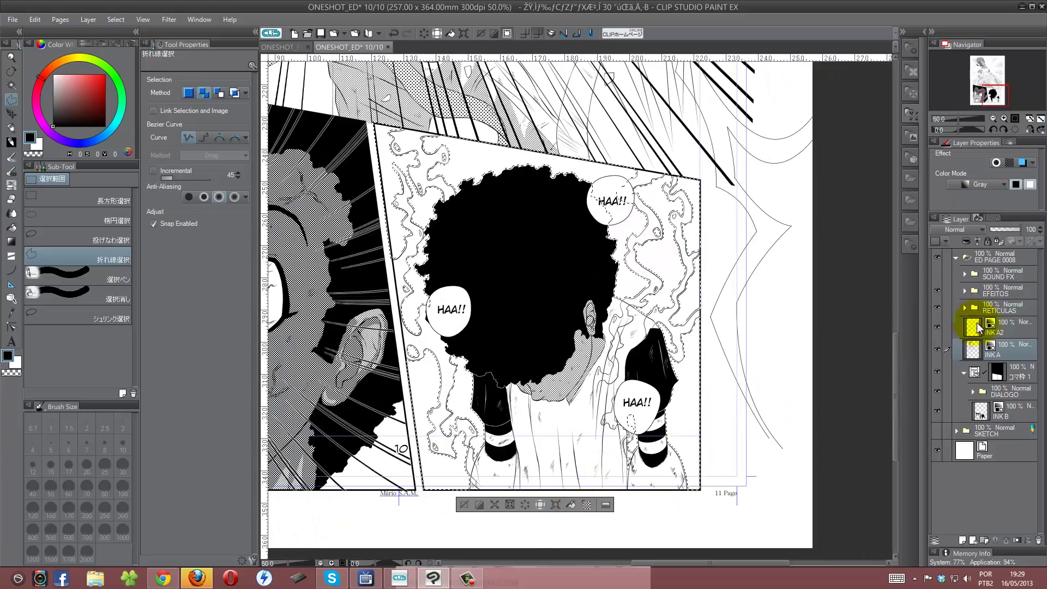
Fill the aura selection black on a new raster layer INK B2, then deselect.
left_click(977, 328)
key("alt+BackSpace")
key("ctrl+z")
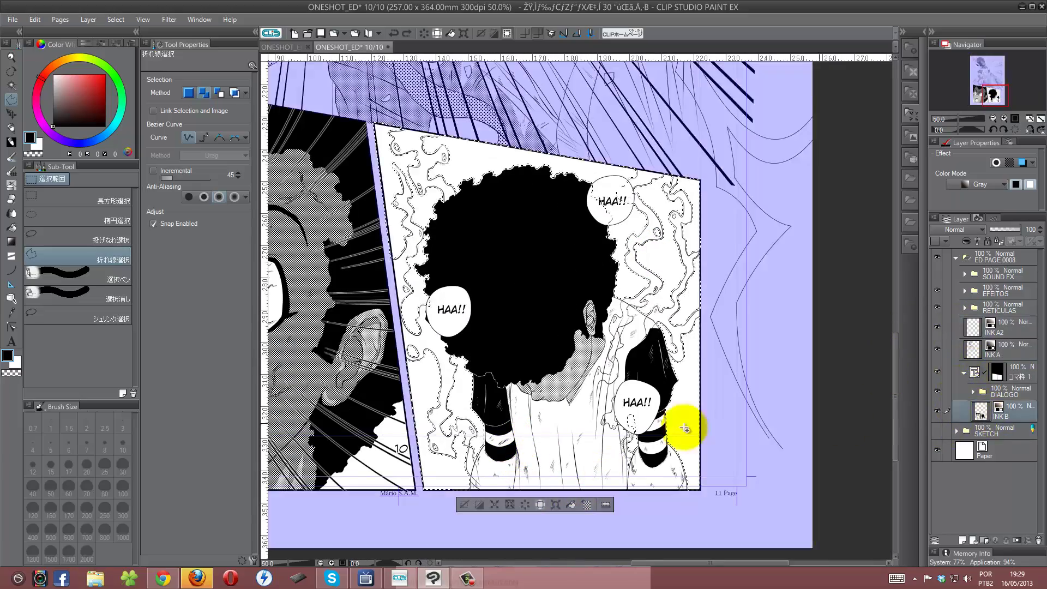
key("ctrl+shift+n")
type("INK")
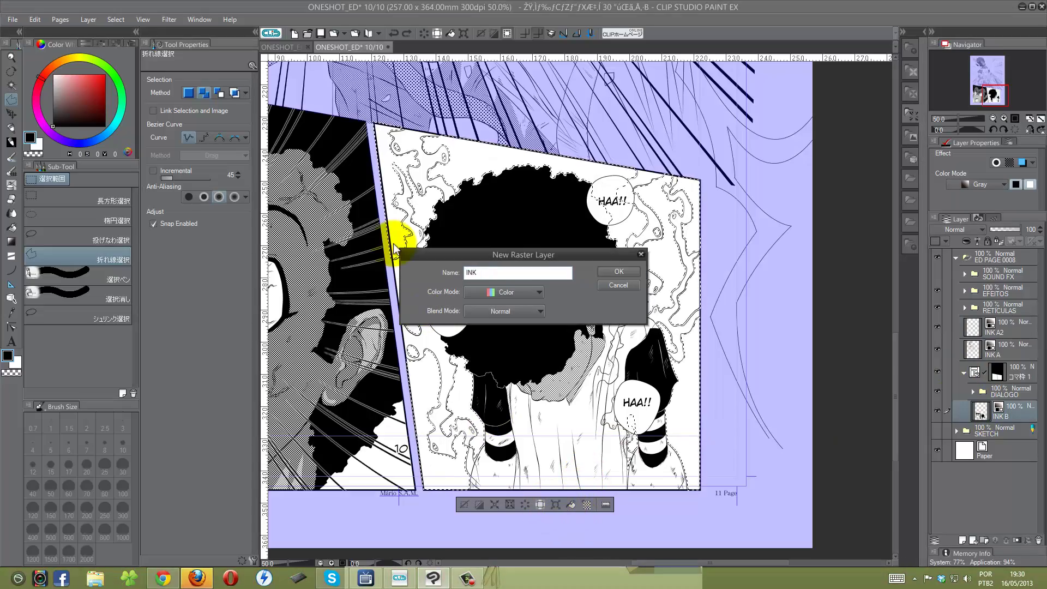
type("B2")
key("Return")
key("alt+BackSpace")
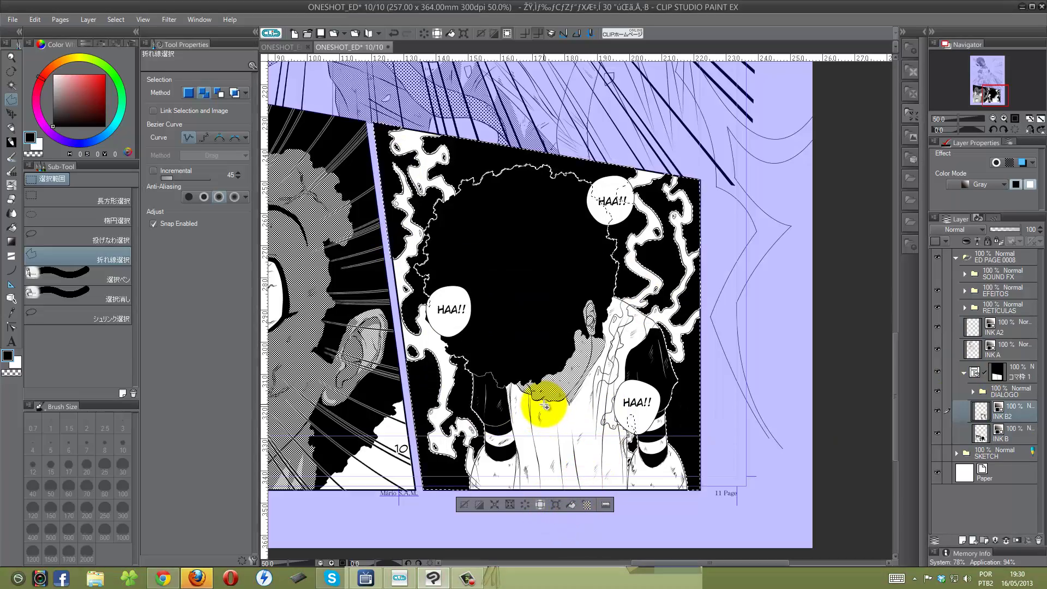
key("ctrl+d")
Auto-select the left and right white lightning shapes and hide the DIALOGO speech bubbles.
key("w")
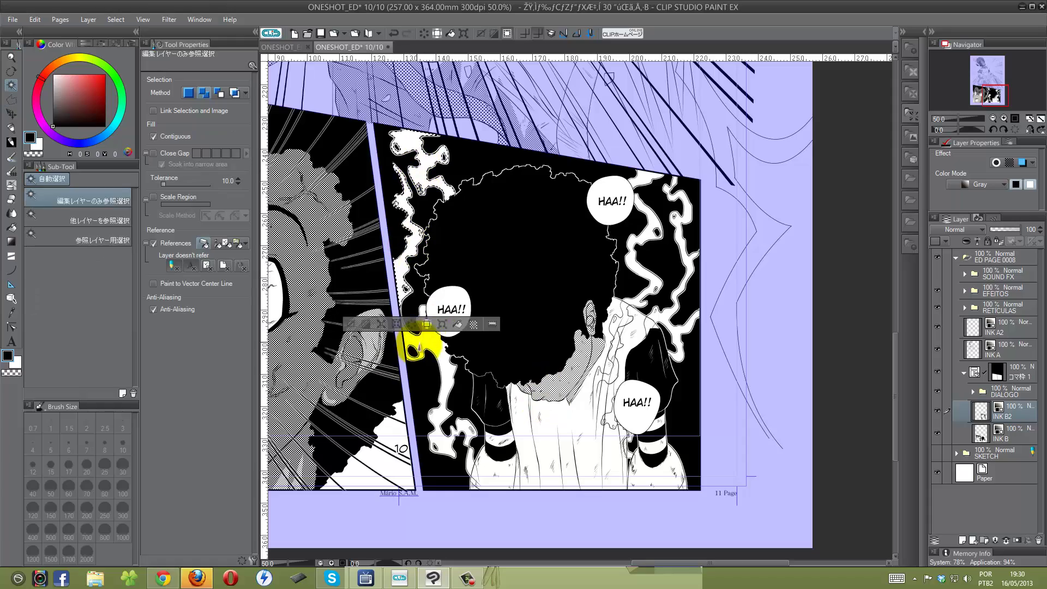
left_click(426, 341)
left_click(616, 336)
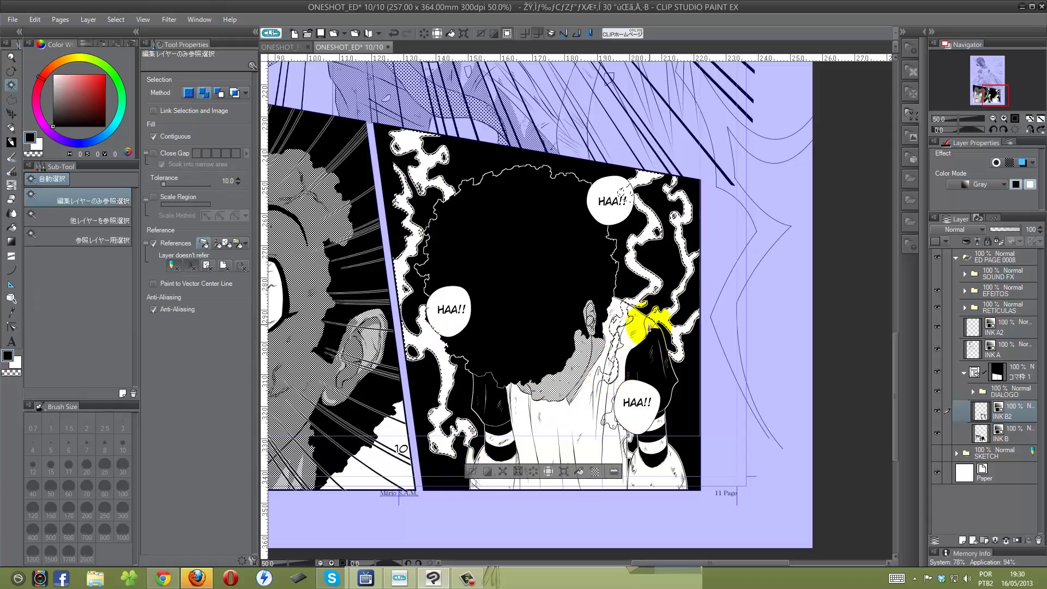
left_click(937, 391)
Apply a 65-line Quick Tone dot tone to the selected lightning shapes.
left_click(595, 472)
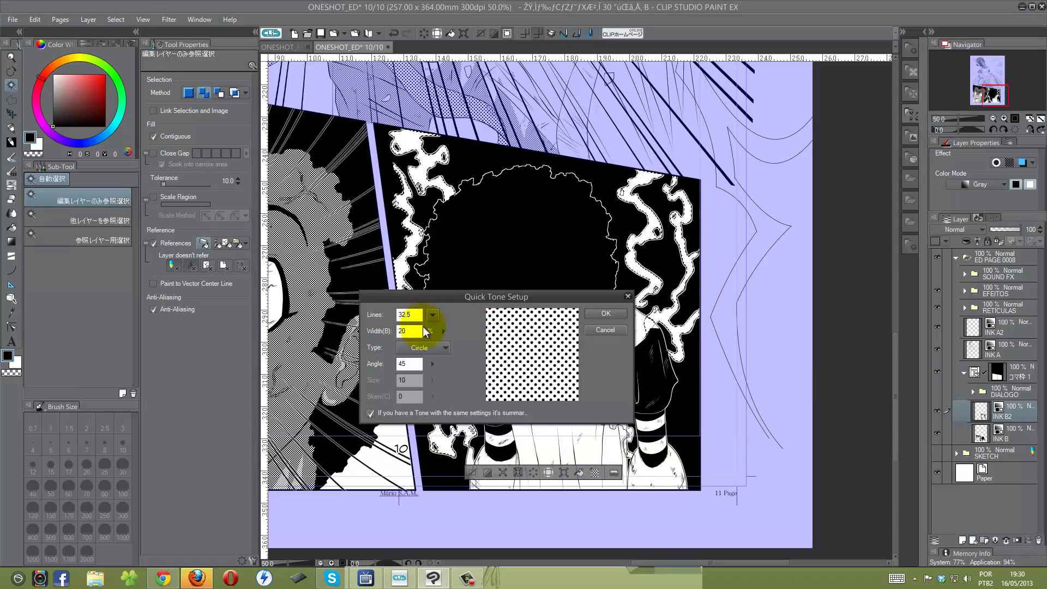
left_click(454, 332)
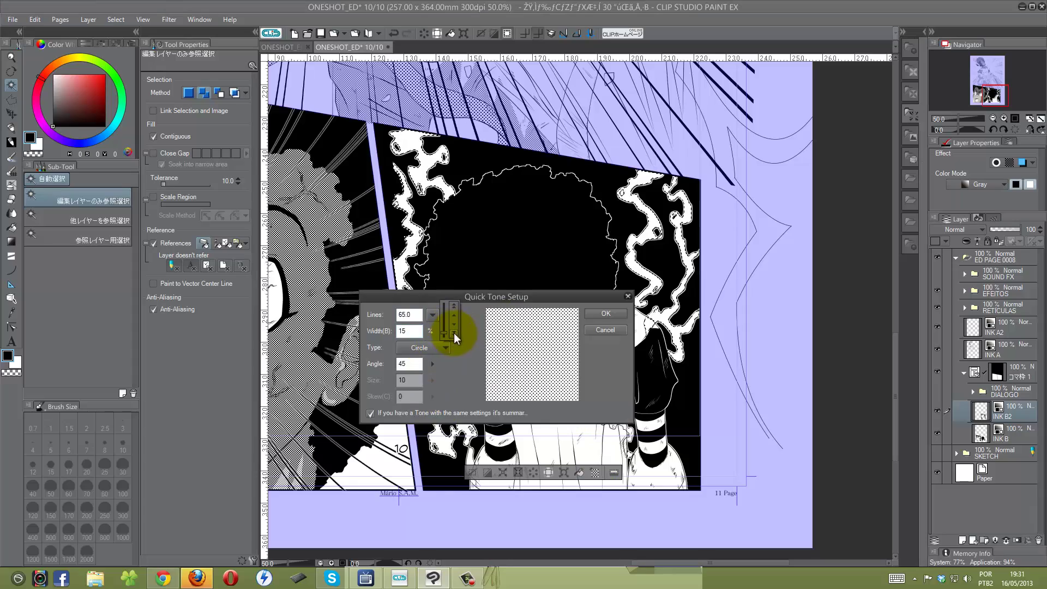
left_click(605, 315)
Try a tone fill in the area under the shirt, then undo it.
left_click(10, 128)
scroll(701, 402, "up", 5)
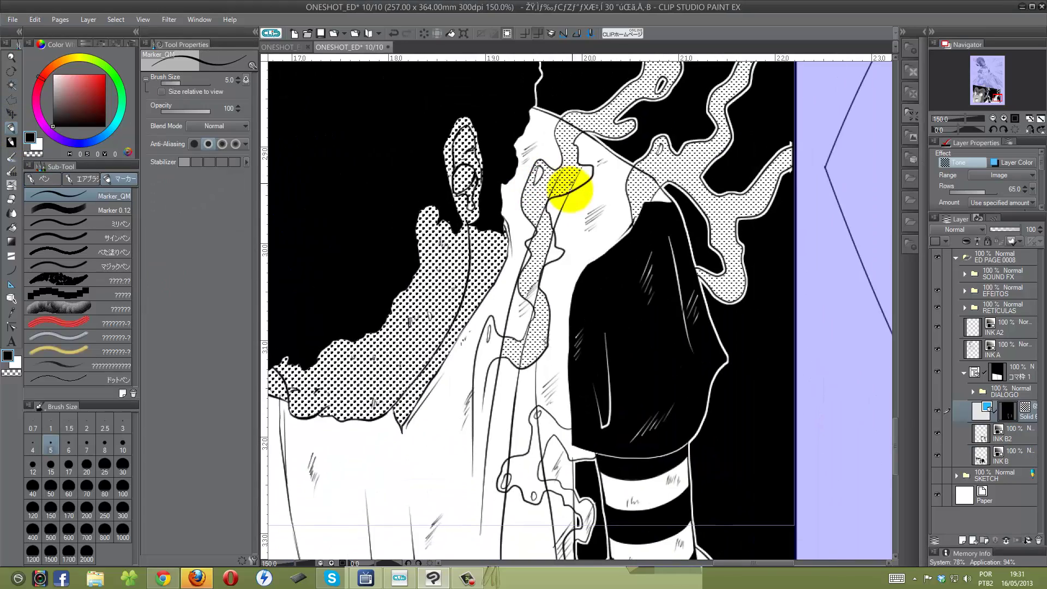
scroll(579, 172, "down", 3)
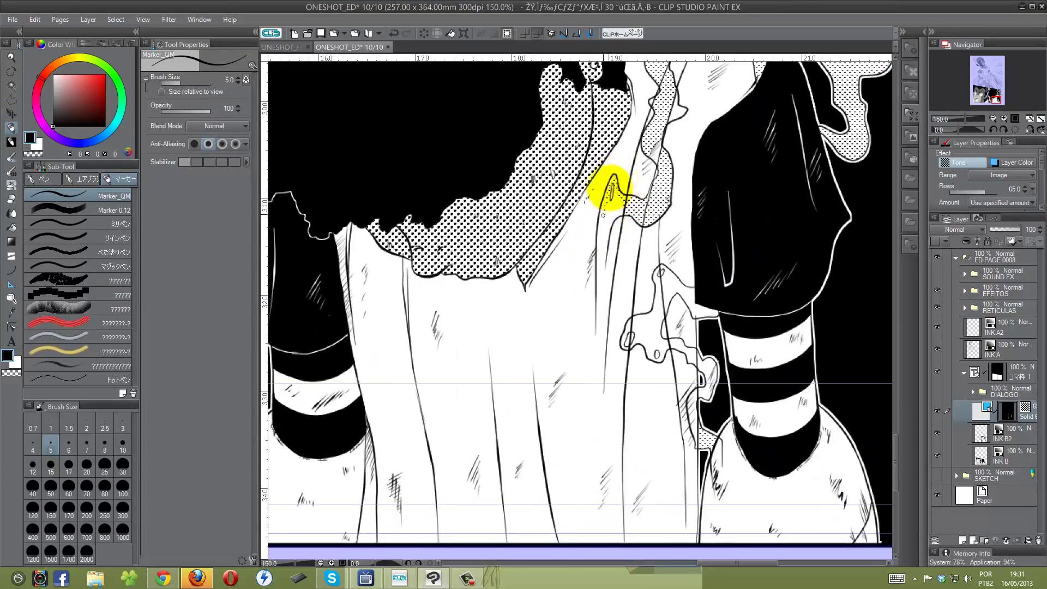
scroll(601, 262, "down", 2)
scroll(600, 262, "left", 4)
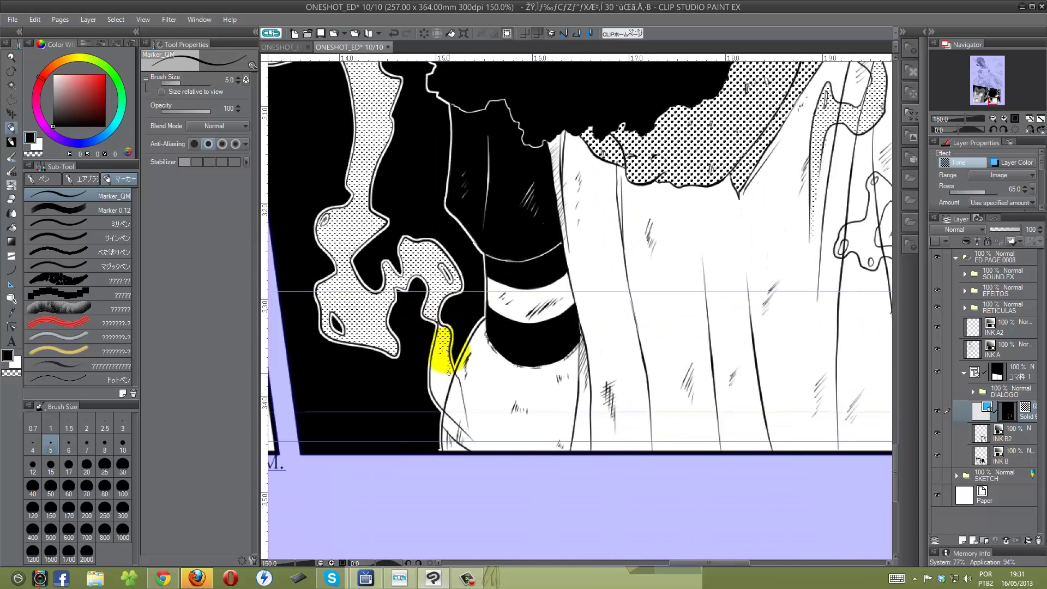
scroll(491, 343, "up", 2)
scroll(491, 344, "right", 4)
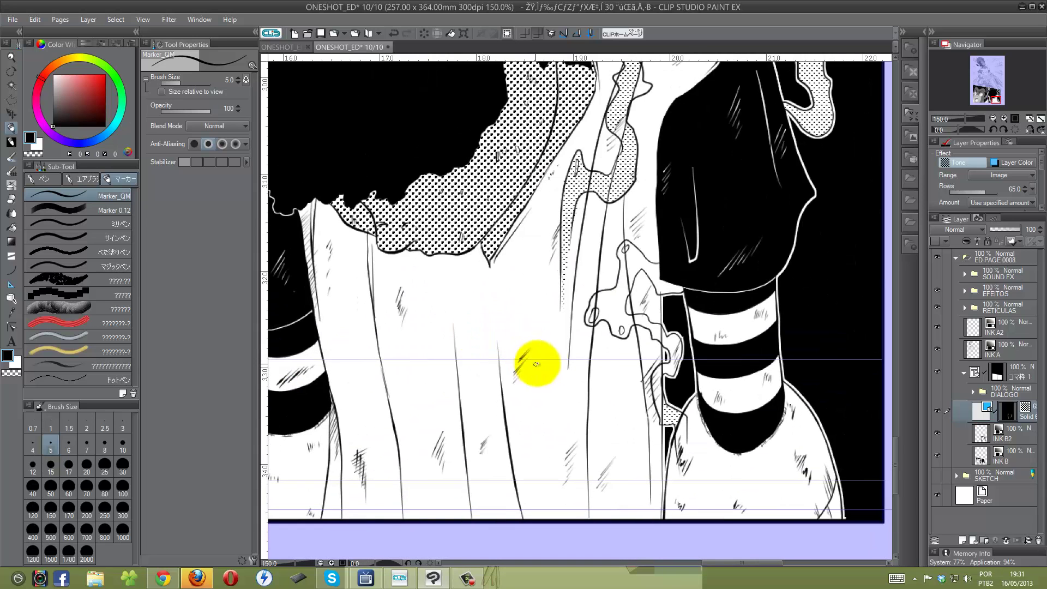
key("g")
left_click(639, 329)
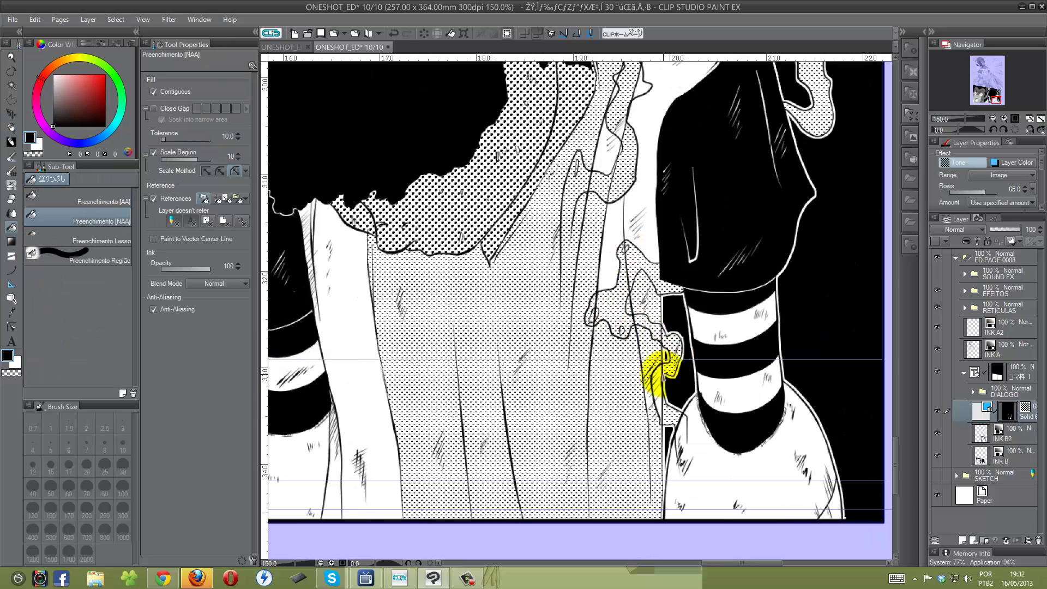
key("ctrl+z")
key("p")
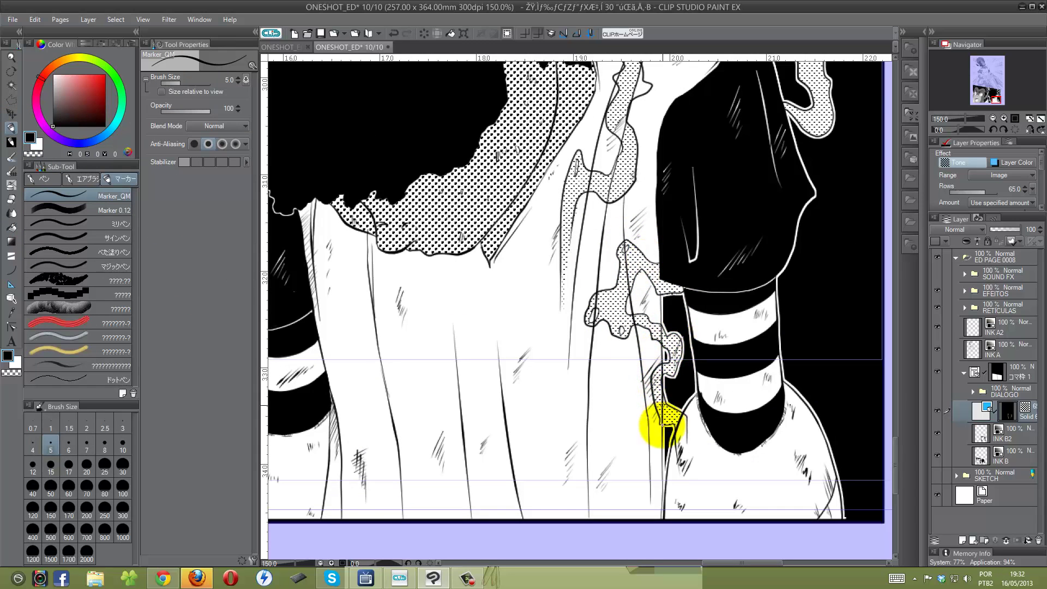
Touch up a small spot inside a tone shape with the Marker and inspect the panels.
scroll(625, 278, "up", 3)
scroll(625, 279, "right", 1)
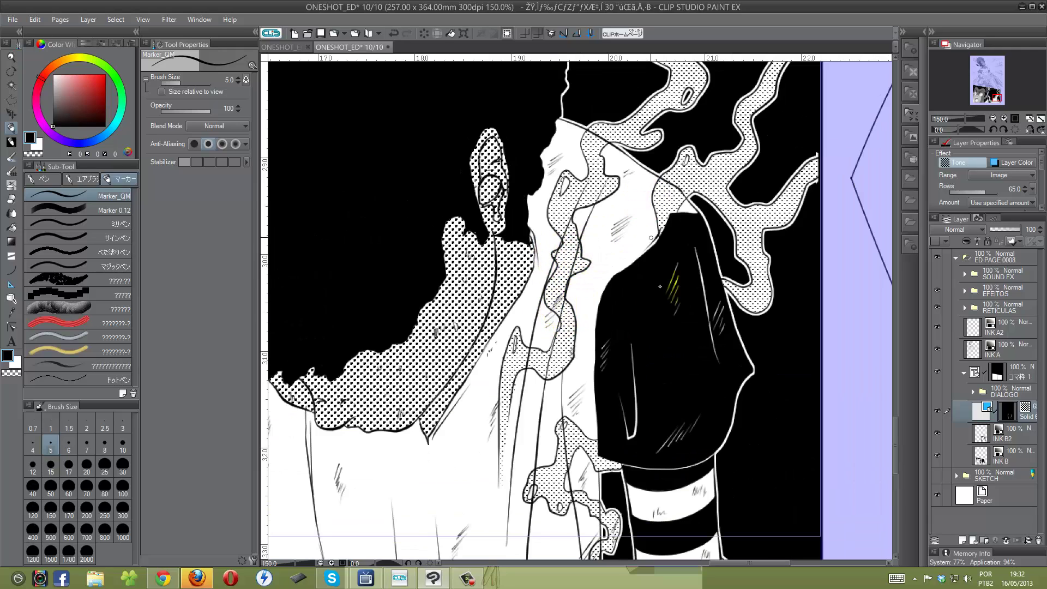
scroll(660, 286, "down", 3)
scroll(483, 314, "up", 1)
scroll(482, 315, "up", 1)
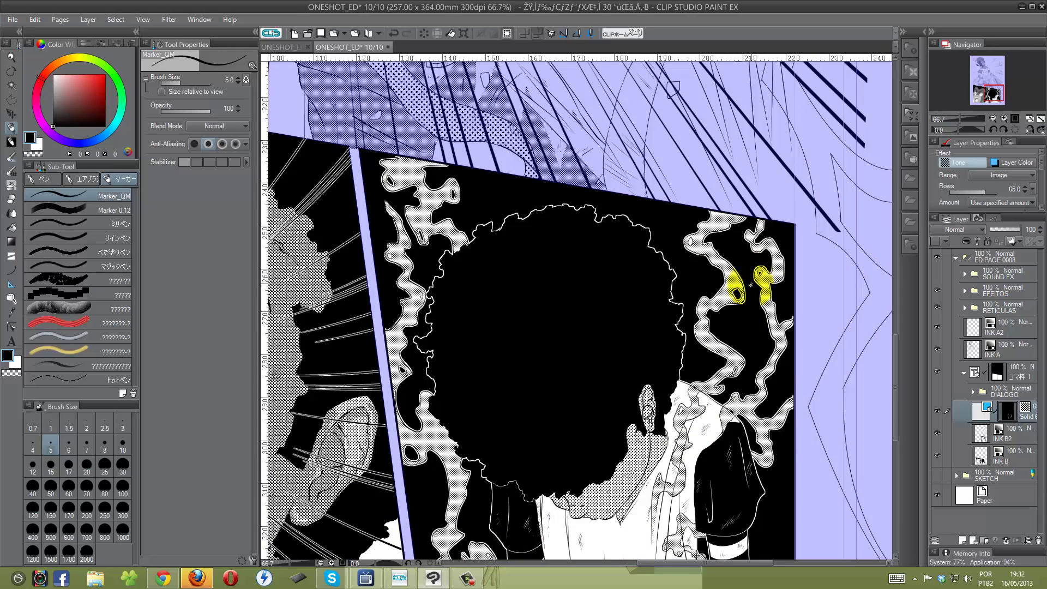
scroll(818, 360, "up", 3)
left_click_drag(627, 220, 632, 240)
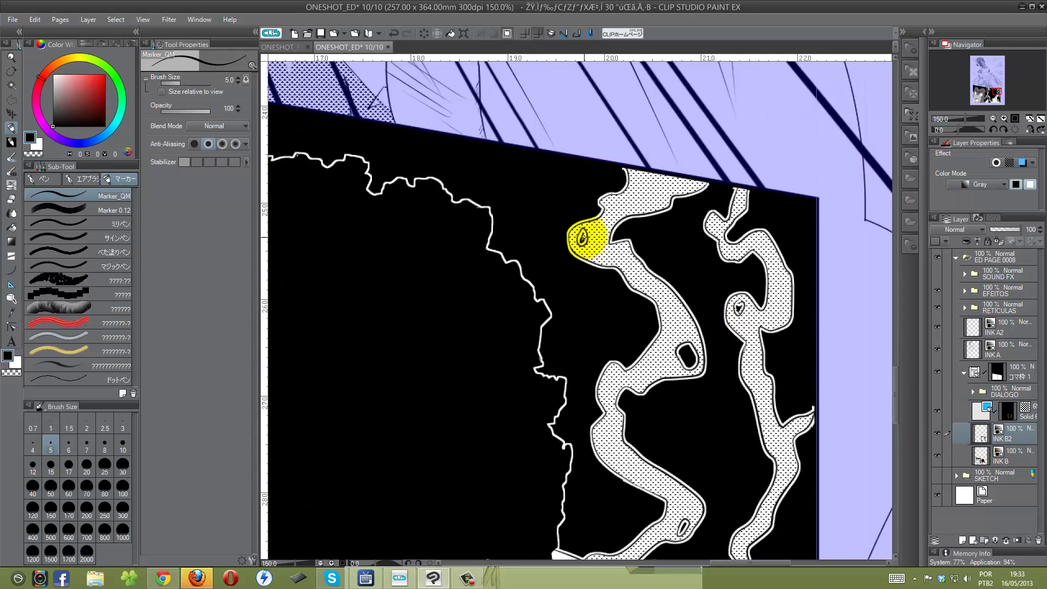
scroll(807, 434, "down", 1)
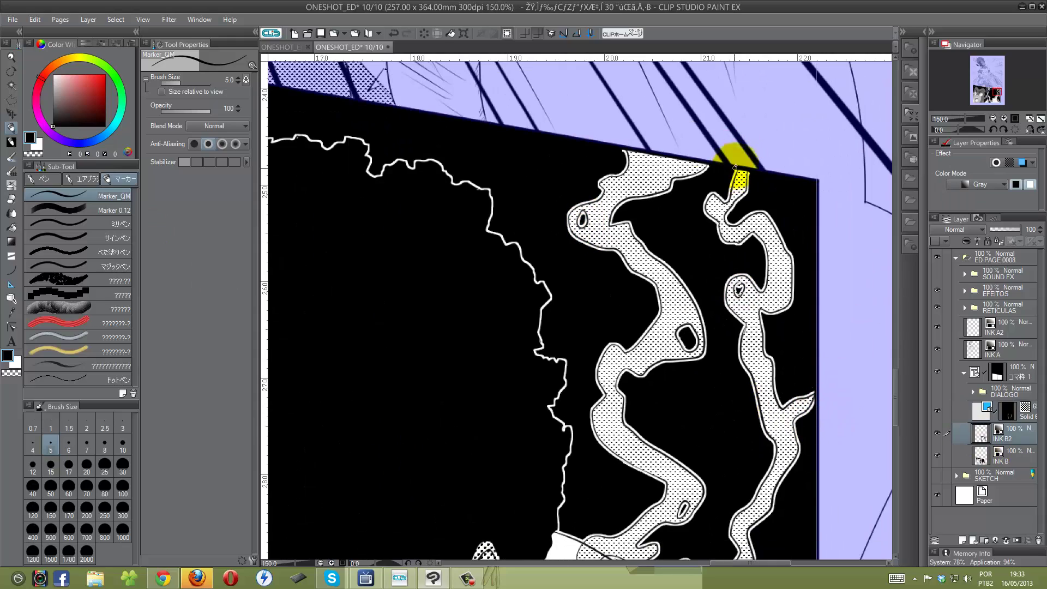
scroll(791, 256, "down", 5)
scroll(772, 241, "down", 5)
scroll(682, 289, "left", 10)
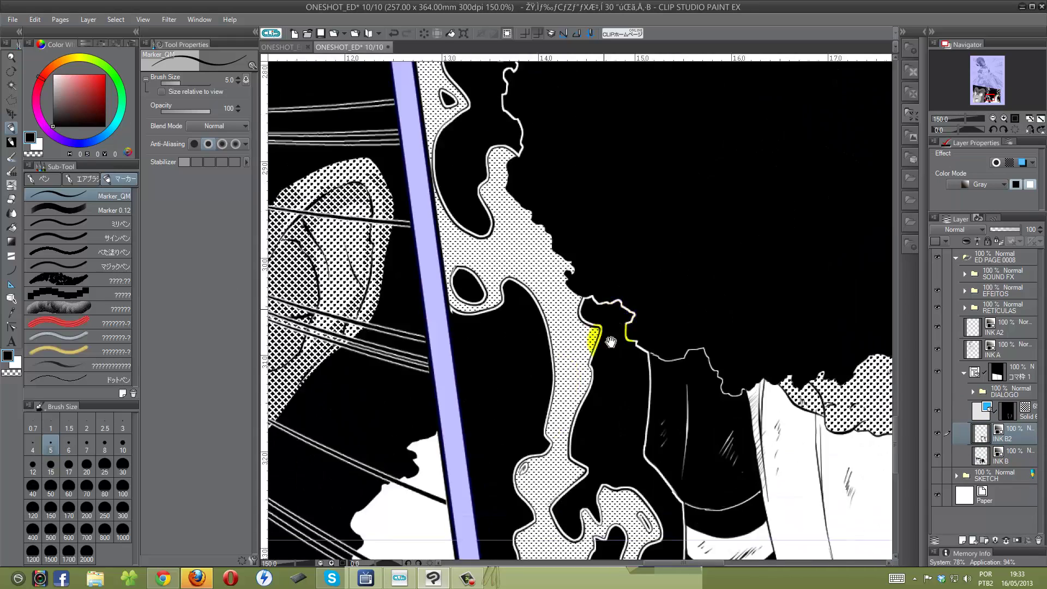
scroll(491, 284, "left", 2)
scroll(478, 278, "up", 4)
scroll(456, 280, "up", 4)
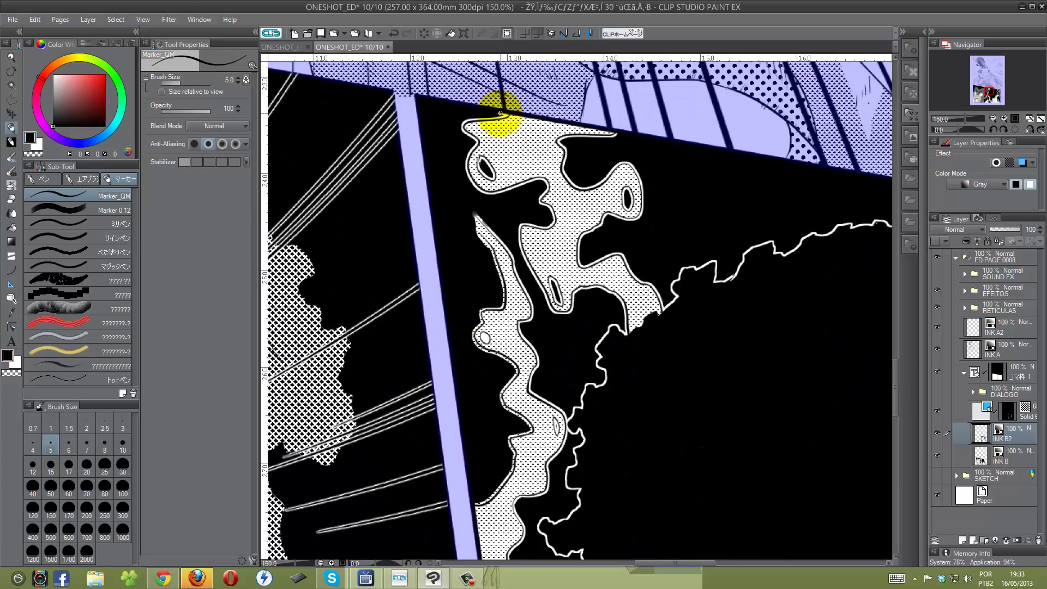
scroll(500, 113, "down", 2)
scroll(725, 222, "down", 2)
scroll(632, 253, "down", 2)
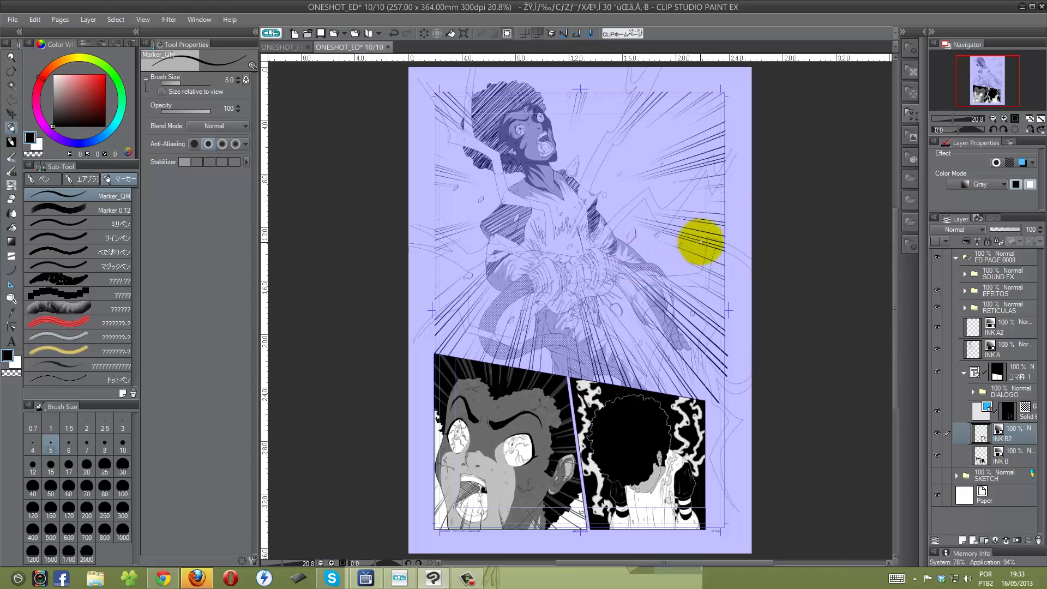
Show the SOUND FX lettering, save the page, and collapse the ED PAGE 0008 folder.
left_click(937, 273)
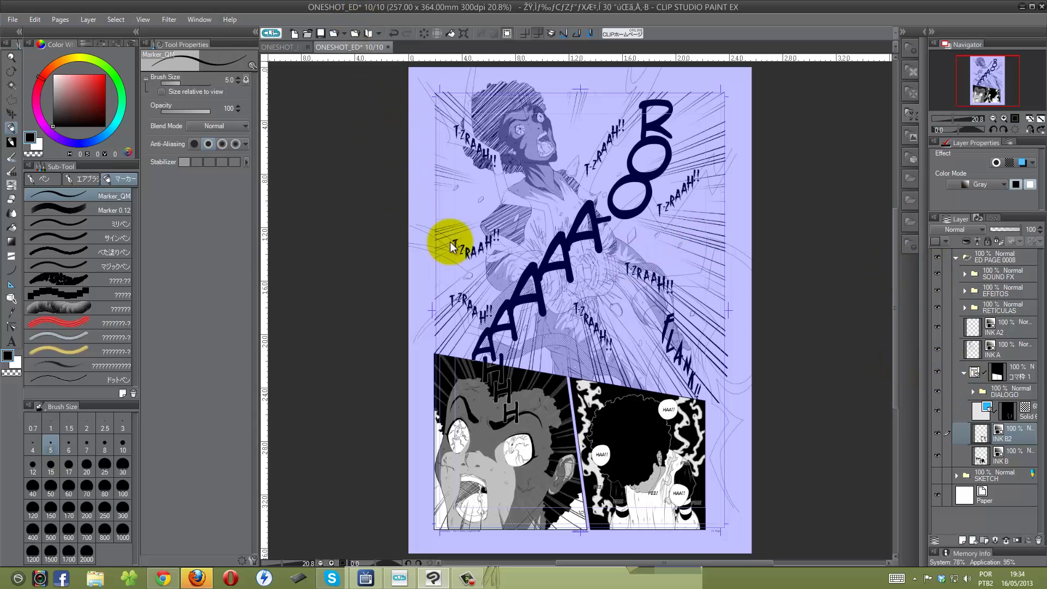
key("ctrl+s")
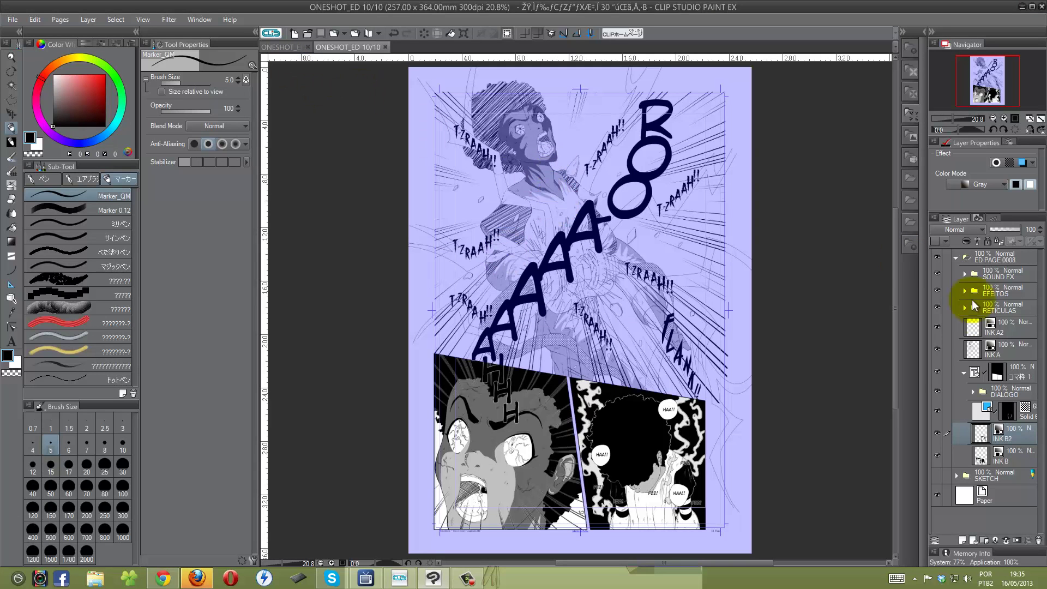
left_click(956, 258)
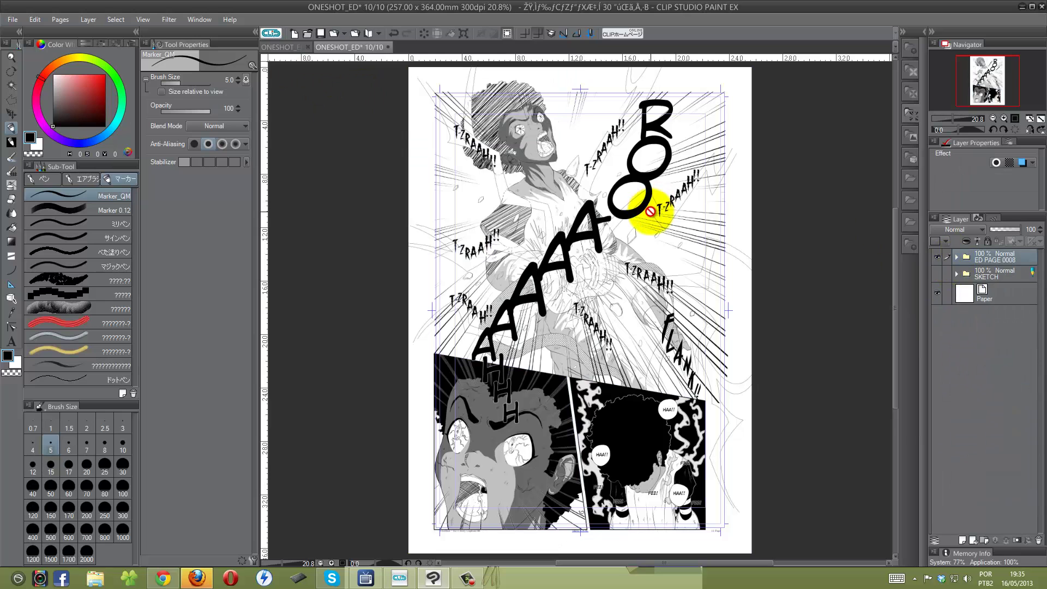
Export the flattened page as a quality-100 JPEG over ONESHOT_ED in 'JPEG - sem dialogos'.
left_click(358, 49)
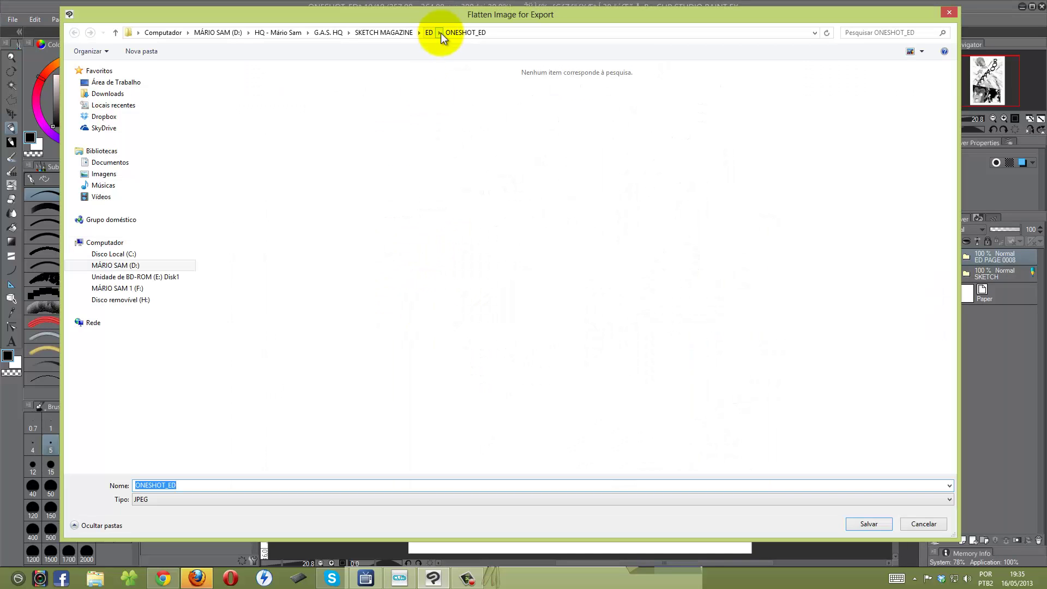
left_click(441, 32)
left_click(447, 77)
double_click(407, 93)
double_click(515, 94)
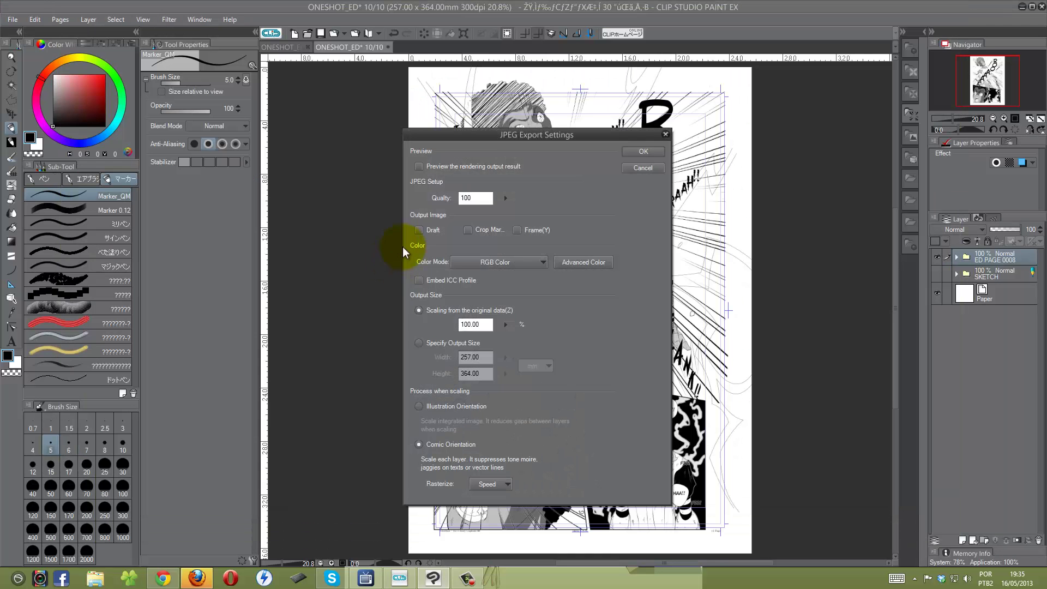
left_click(507, 291)
key("Return")
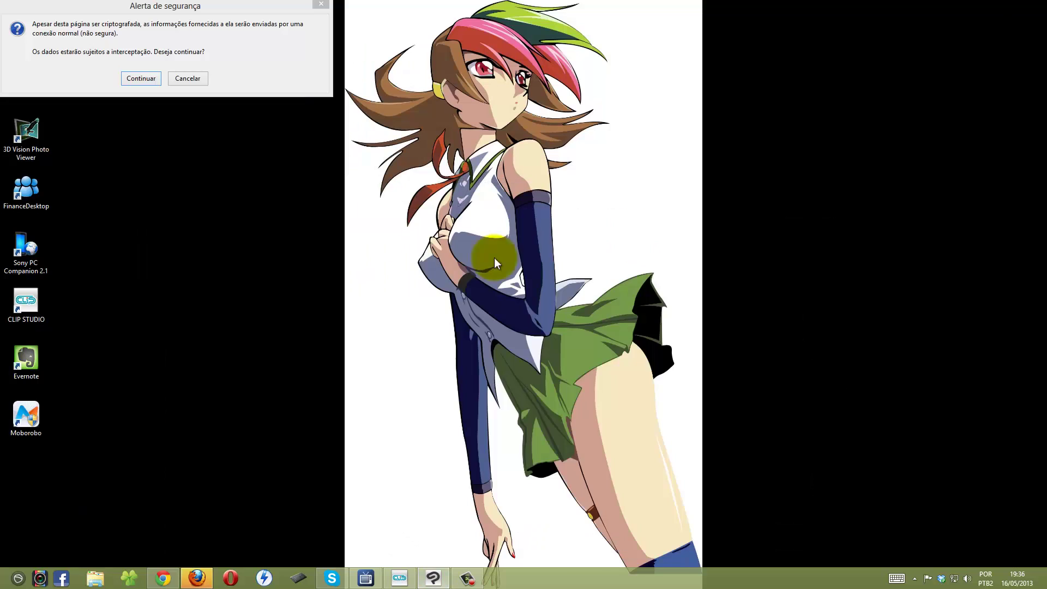
Leave the Conexão Nanquim group for the Facebook news feed, then bring Photoshop forward.
key("Return")
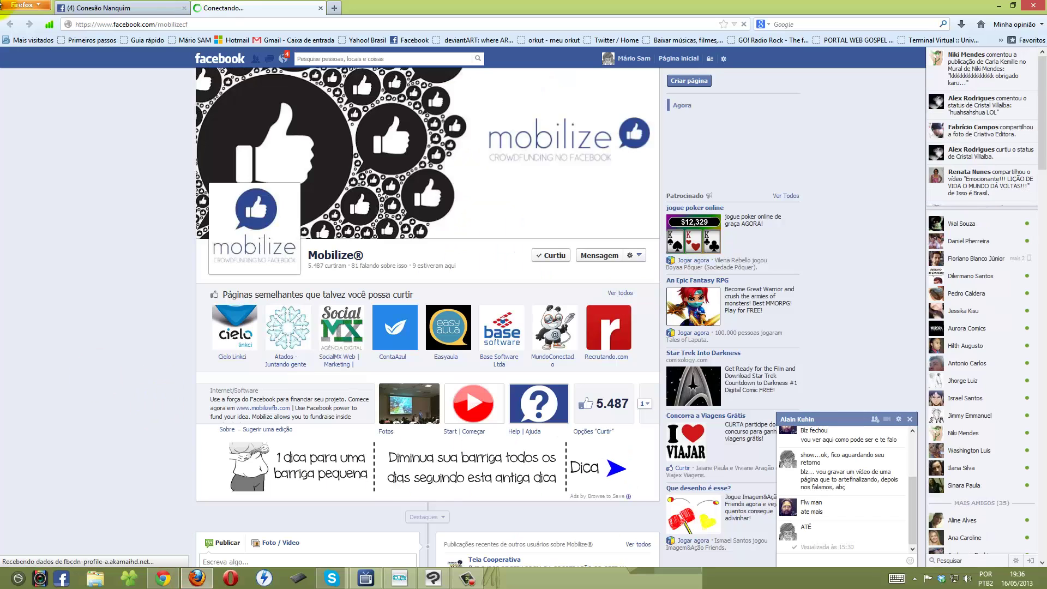
left_click(158, 7)
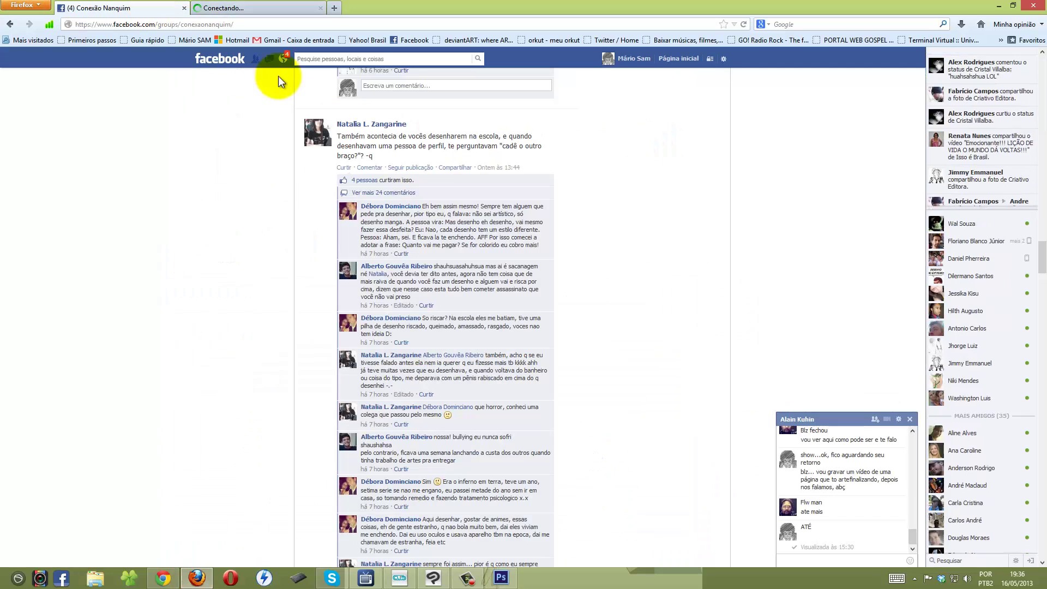
left_click(630, 58)
left_click(546, 306)
left_click(632, 58)
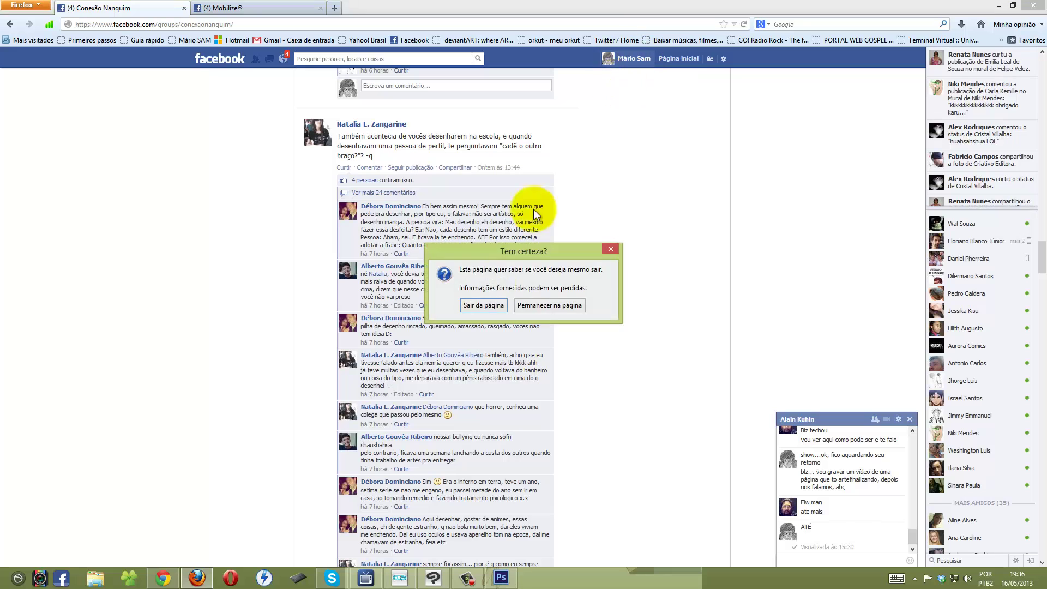
left_click(550, 305)
left_click(215, 58)
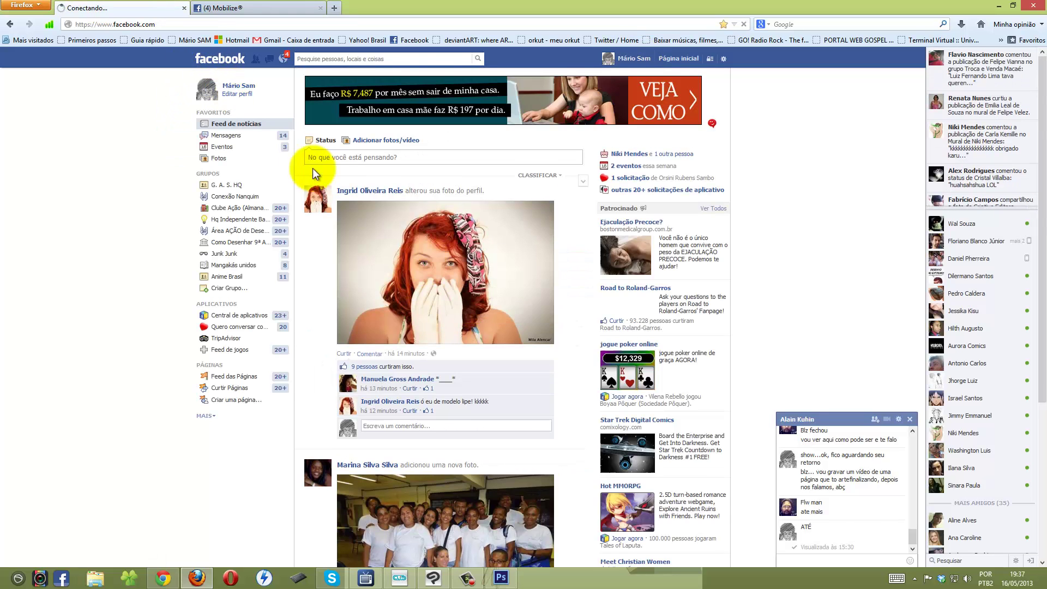
left_click(309, 166)
left_click(501, 578)
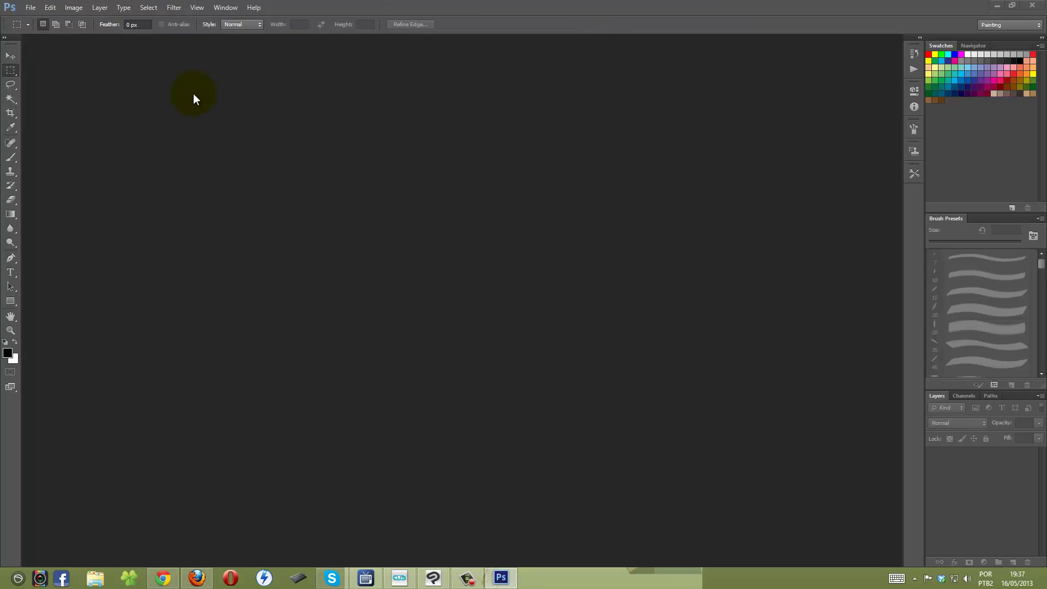
Open the exported page JPEG in Photoshop, shrink it with Image Size, and close it.
left_click(197, 578)
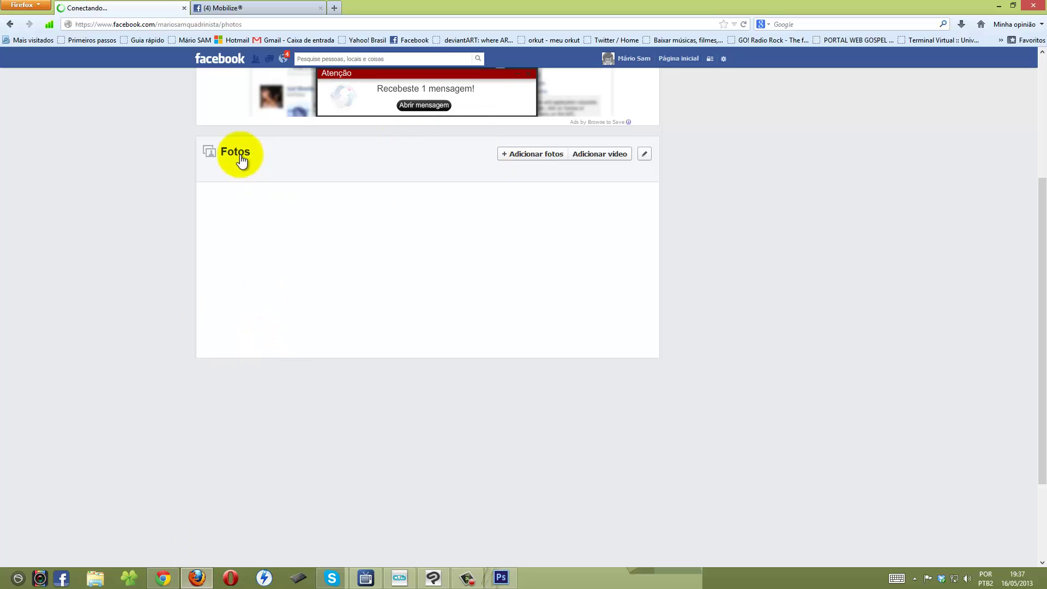
key("alt+Tab")
key("ctrl+o")
double_click(431, 246)
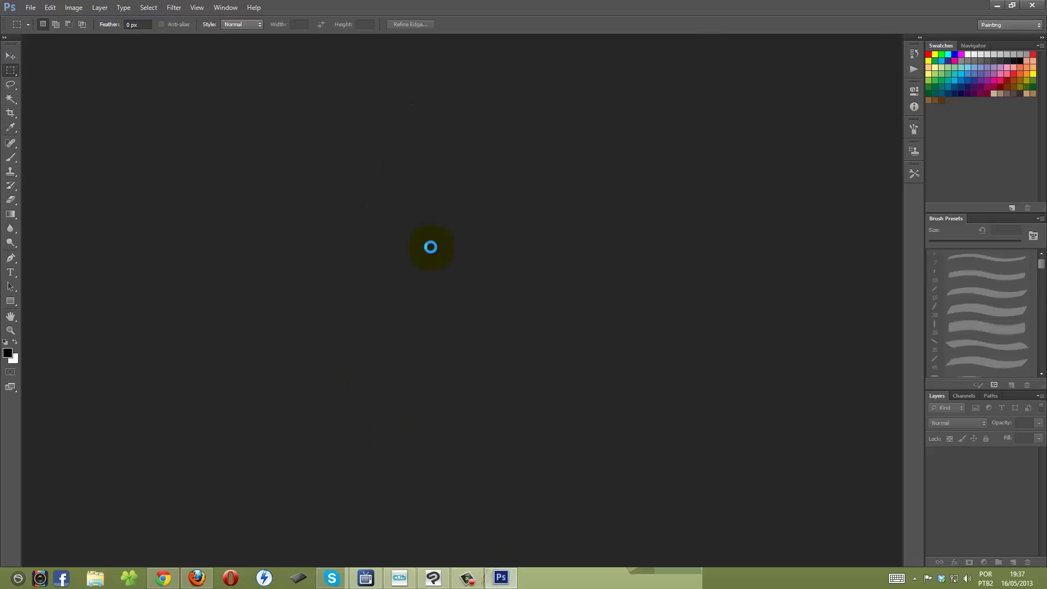
key("ctrl+alt+i")
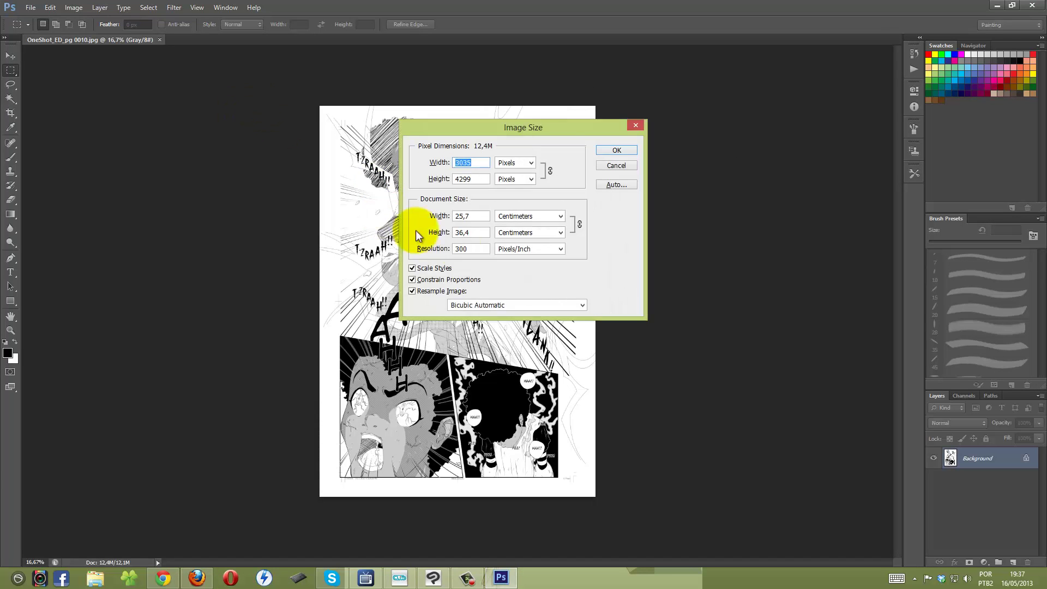
key("Return")
key("ctrl+0")
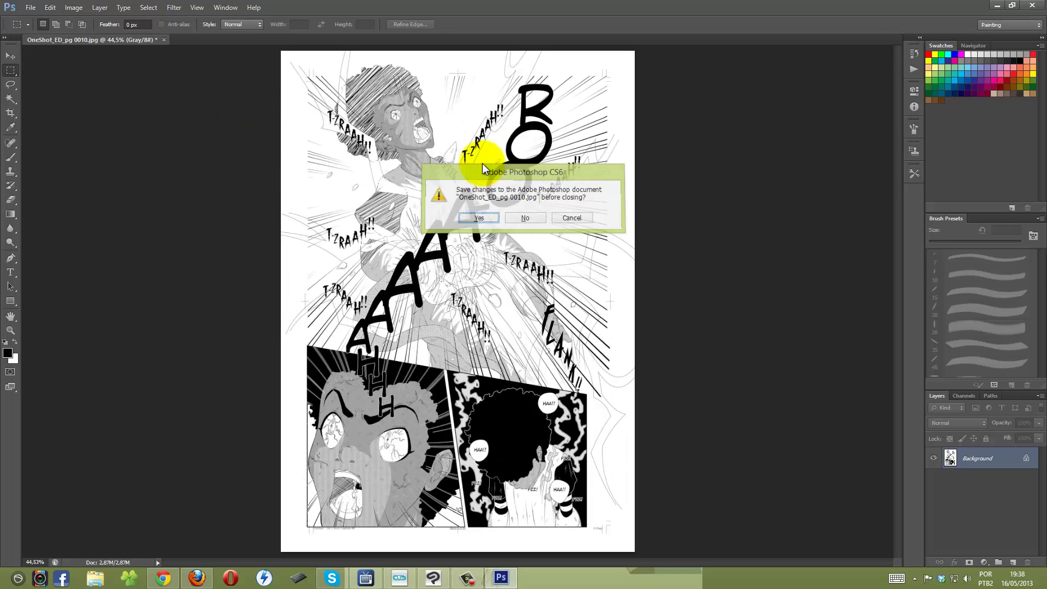
key("ctrl+w")
Quit Photoshop and open the ED - PAGINAS album from the Facebook profile's photos in Chrome.
left_click(1032, 5)
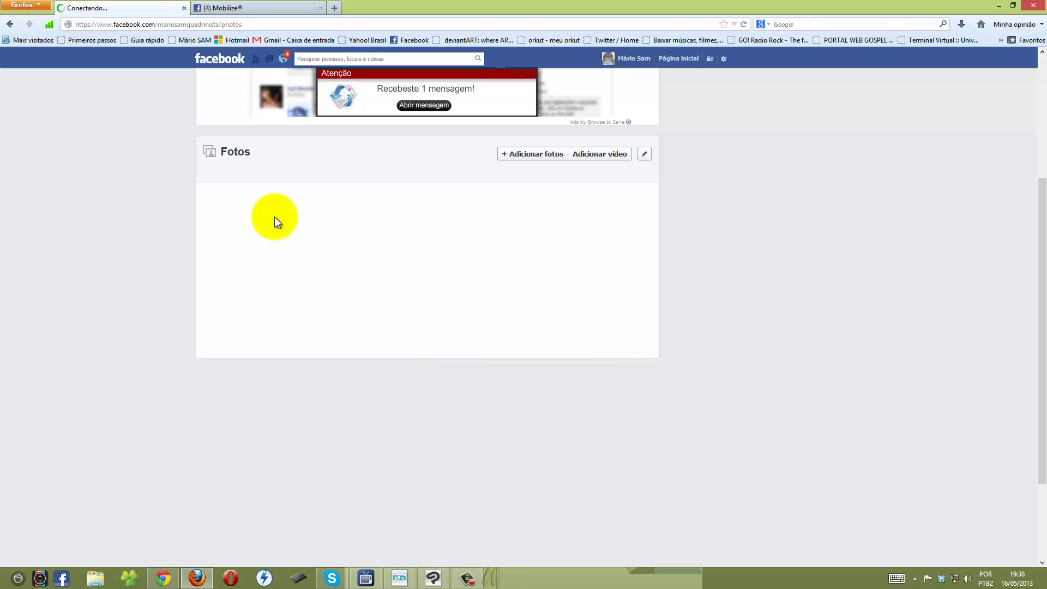
left_click(163, 578)
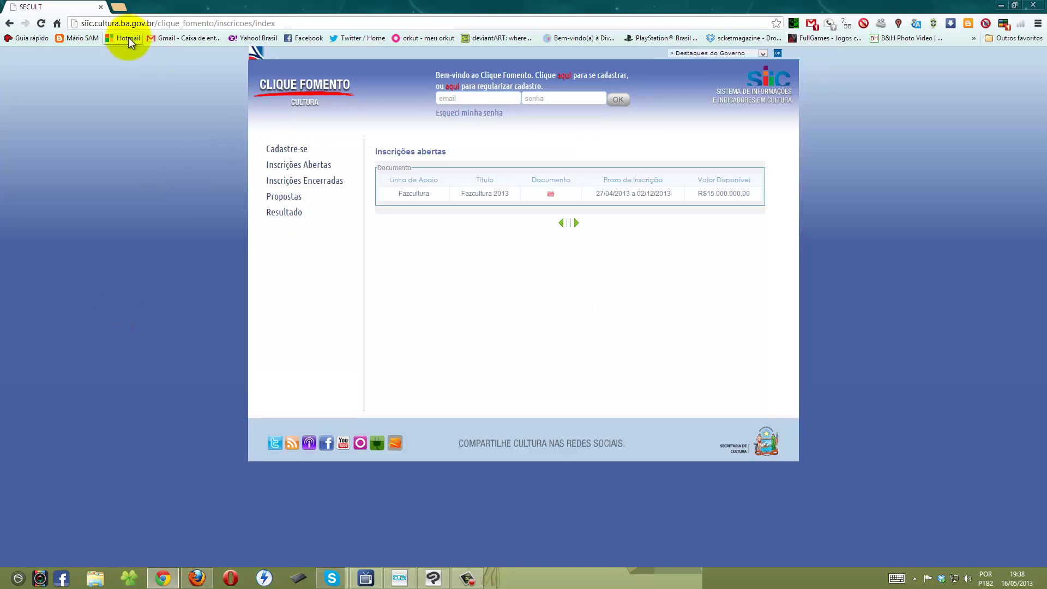
middle_click(312, 38)
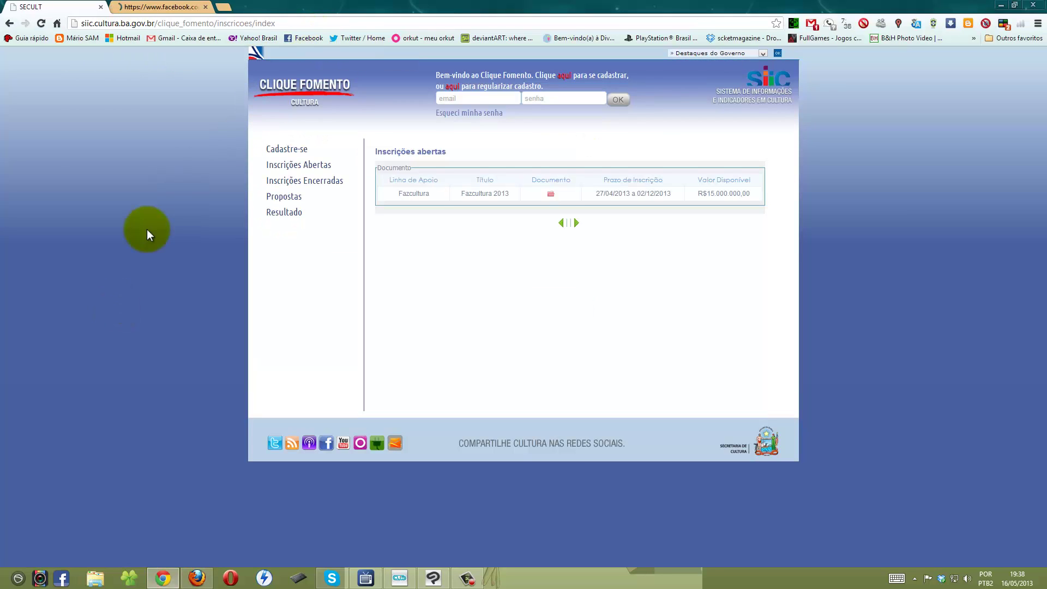
left_click(159, 7)
left_click(239, 88)
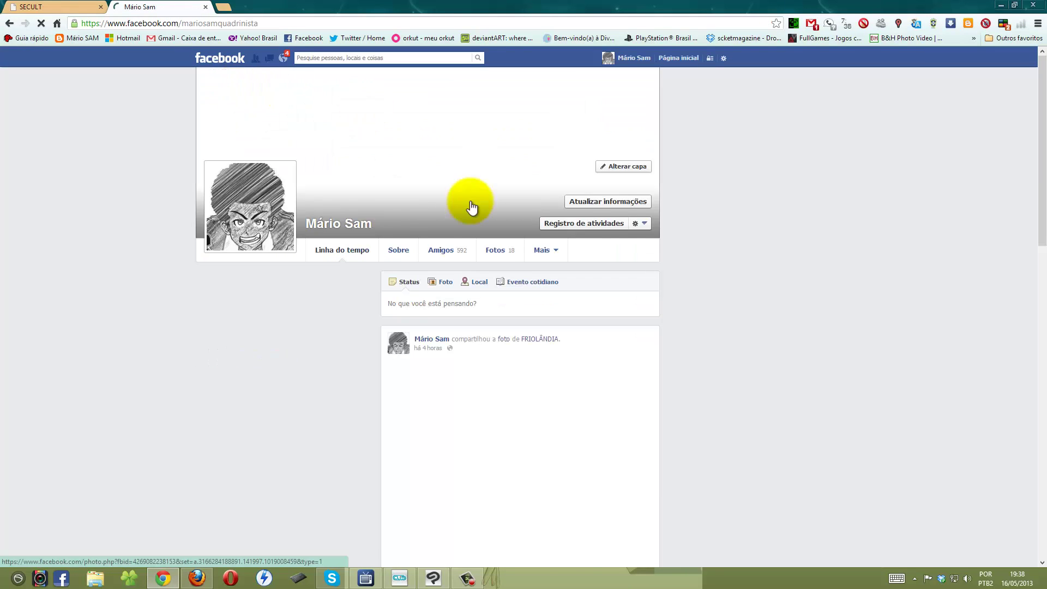
left_click(496, 249)
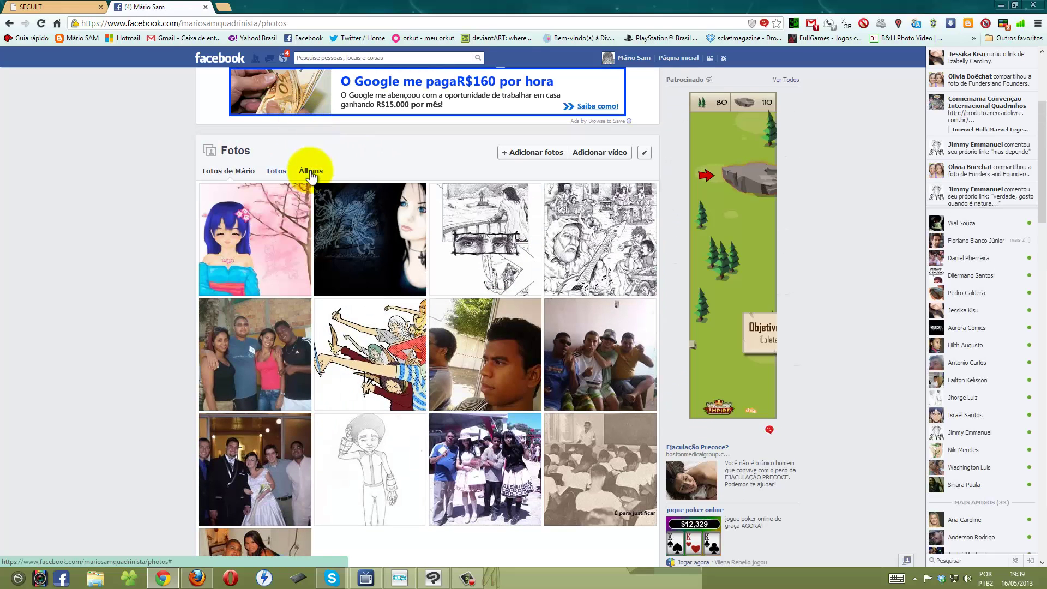
left_click(310, 171)
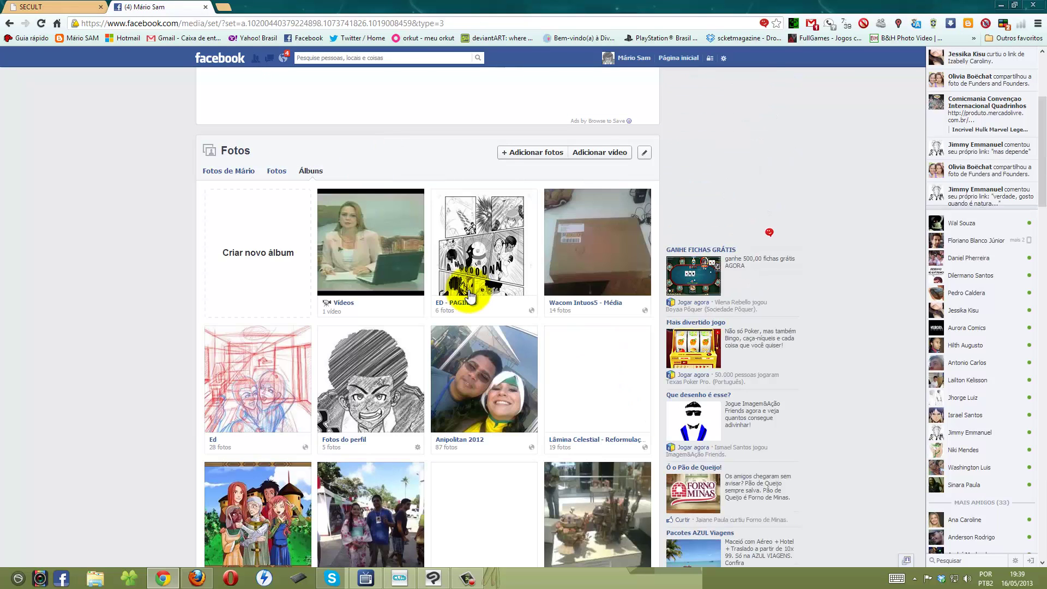
left_click(467, 285)
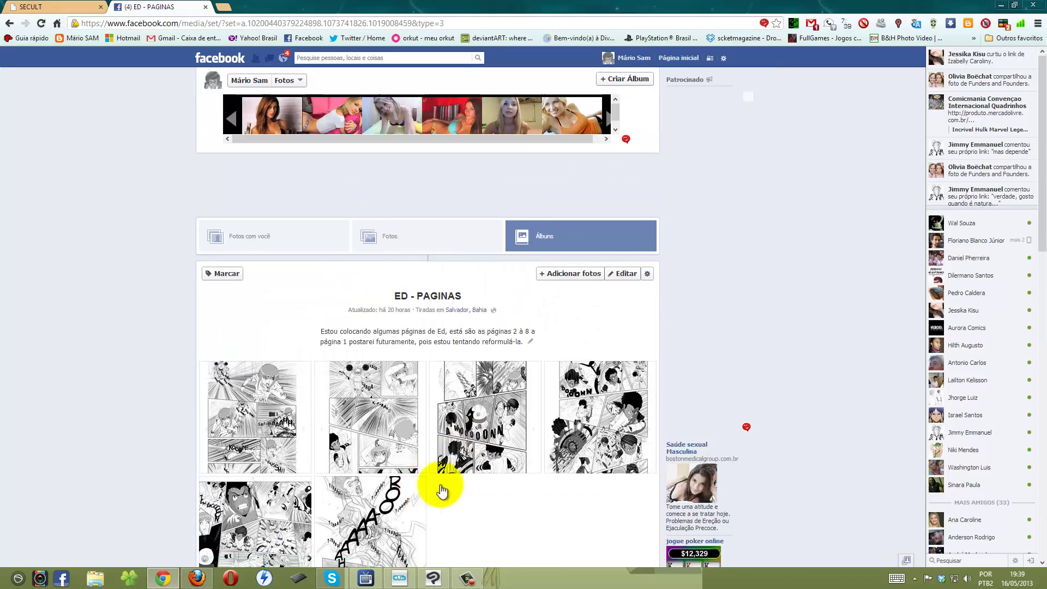
Delete the old copy of the comic page from the album.
left_click(402, 479)
left_click(424, 352)
left_click(351, 451)
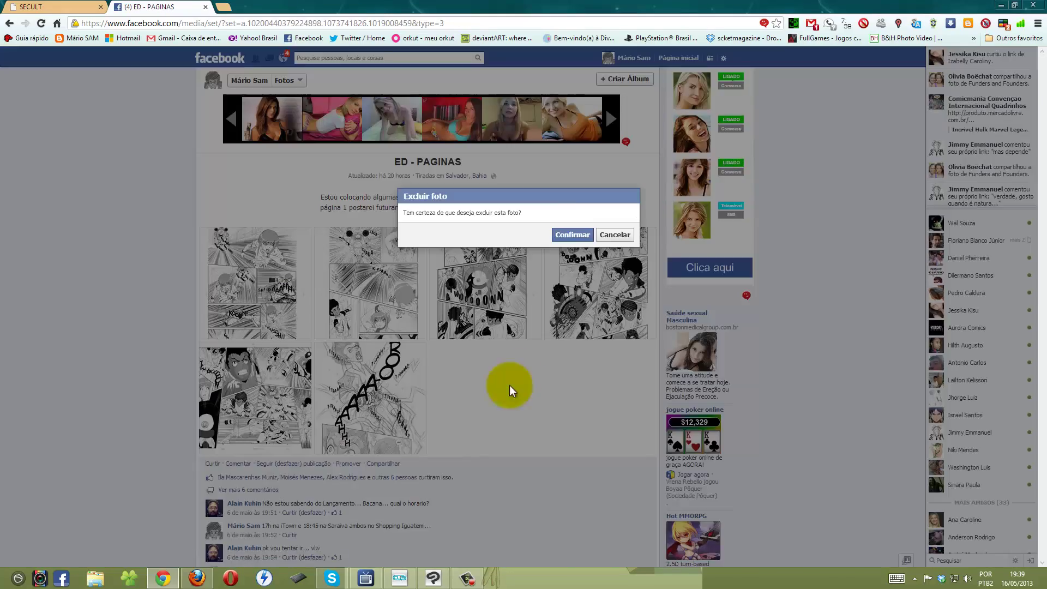
left_click(571, 233)
Upload OneShot_ED_pg 0010 from the 'JPEG - sem dialogos' folder into the album.
left_click(542, 264)
left_click(55, 271)
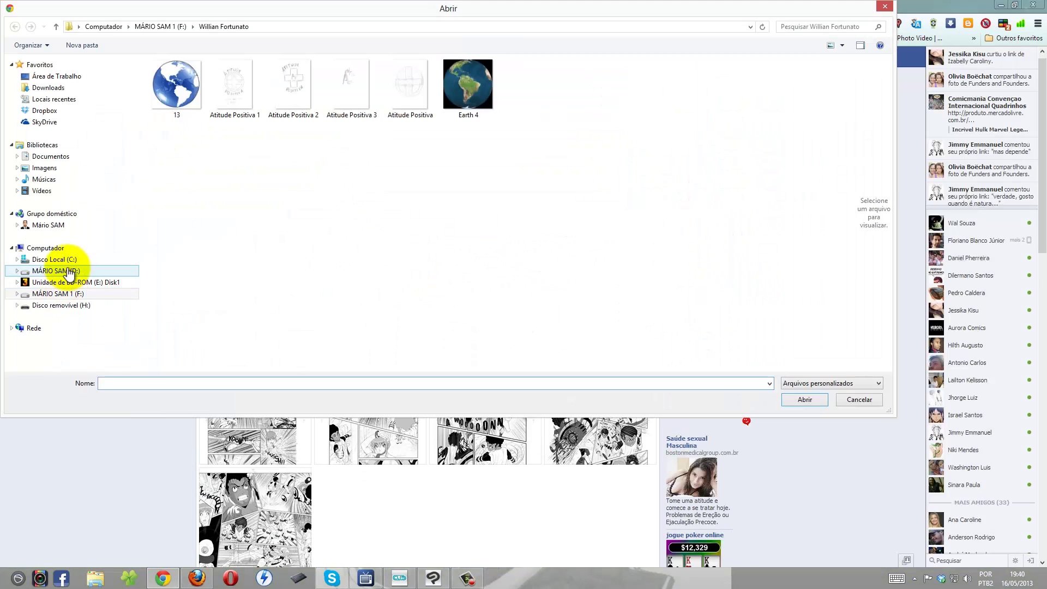
double_click(293, 175)
left_click(413, 97)
double_click(413, 98)
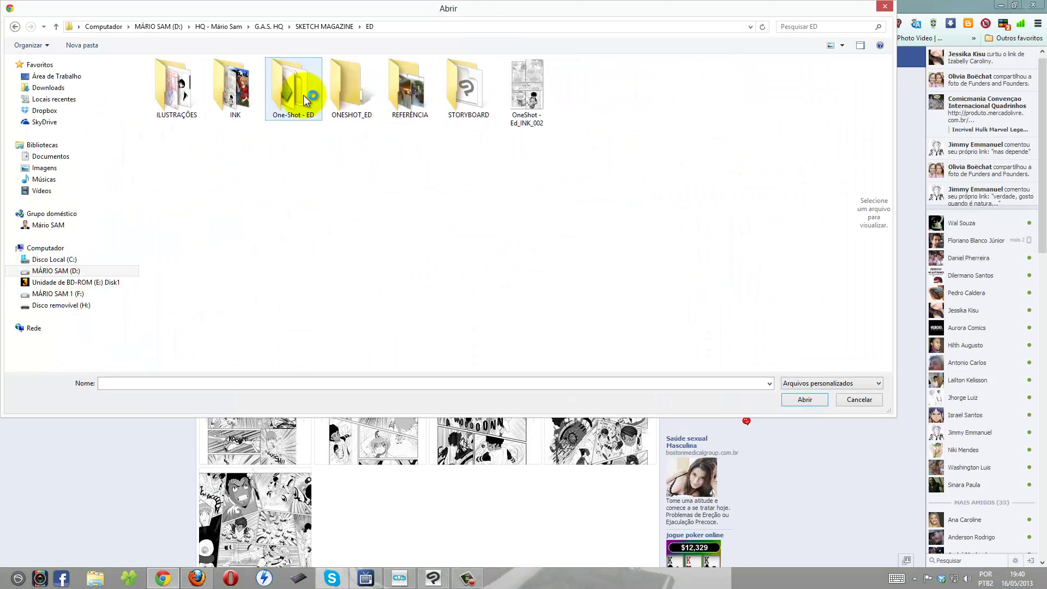
double_click(467, 93)
double_click(176, 89)
left_click(469, 93)
left_click(804, 400)
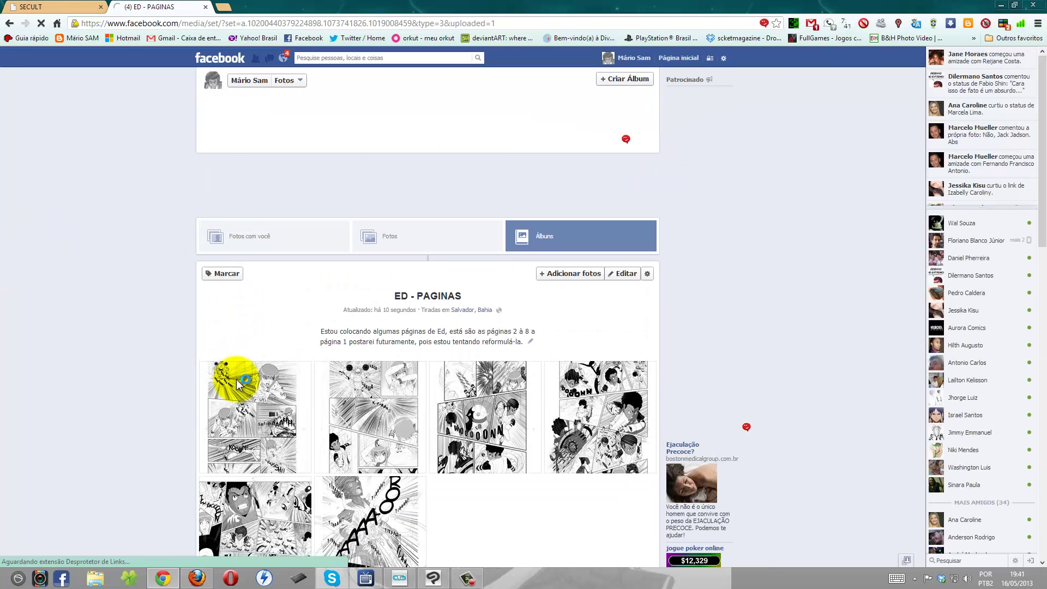
scroll(143, 393, "down", 3)
left_click(270, 224)
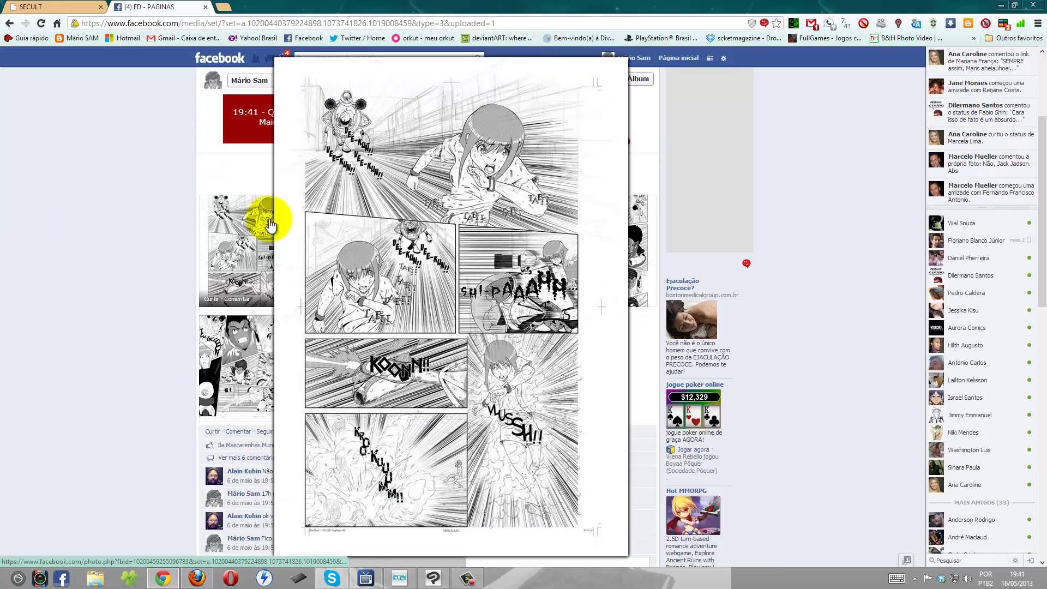